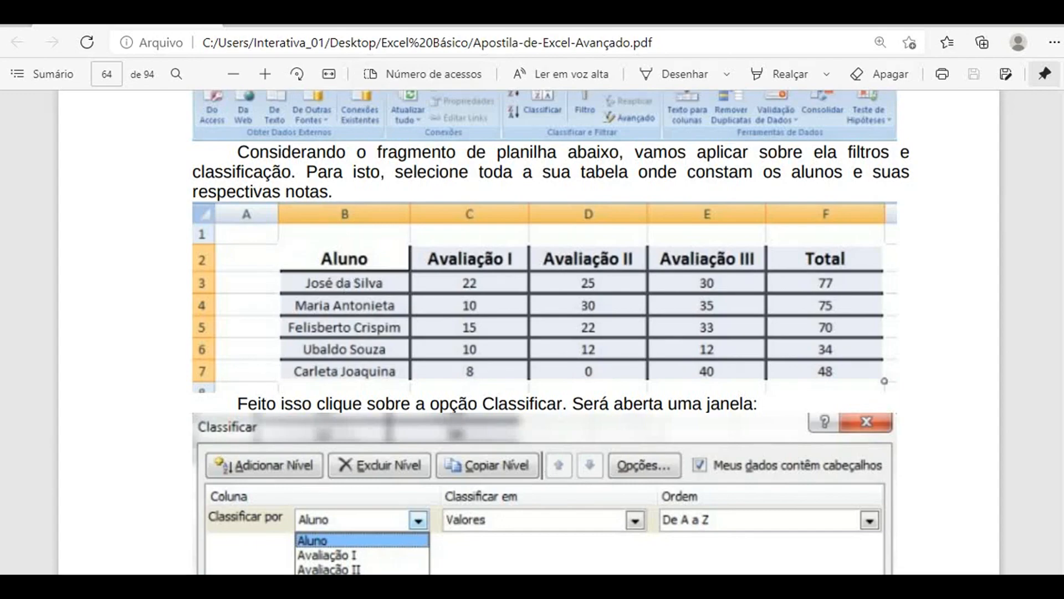
# - Switch to the Moodle page Atividade 08_04_2021 and check the assigned auto filter example on Página 62
pyautogui.click(444, 586)
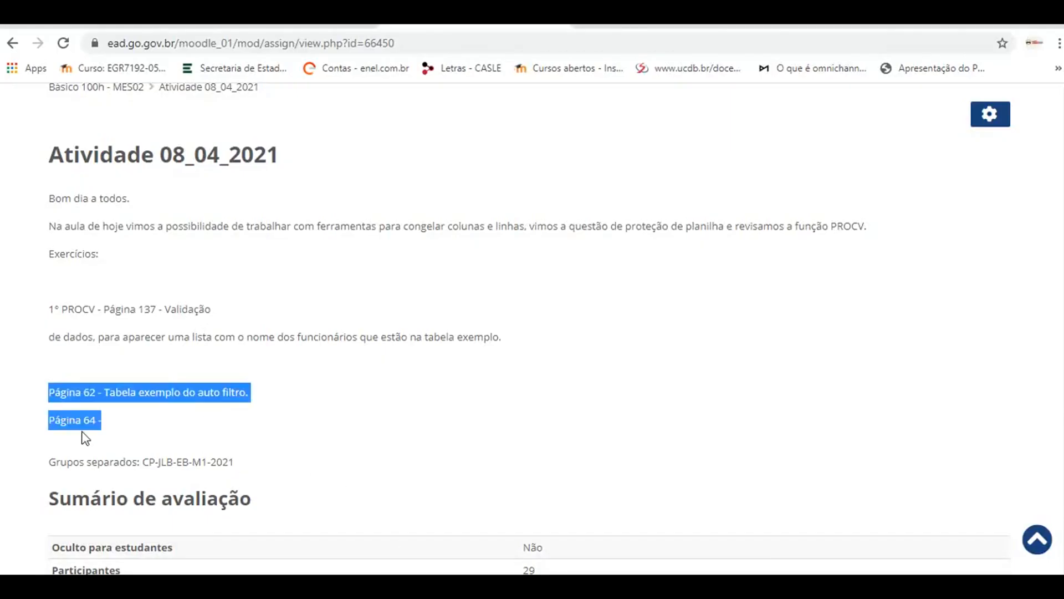
pyautogui.moveTo(81, 391); pyautogui.dragTo(191, 388)
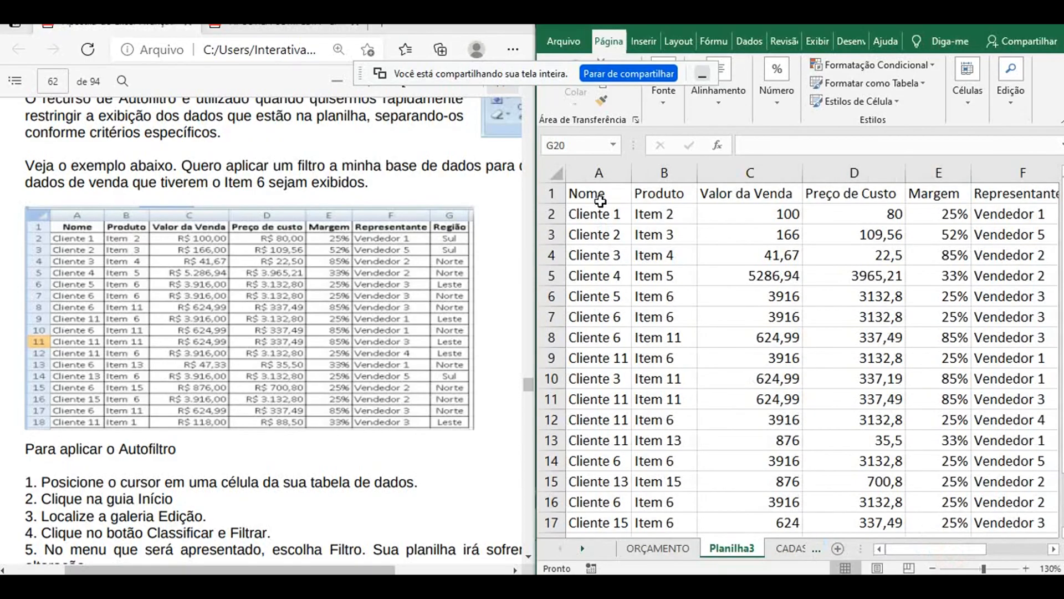
# - Apply all borders to the sales table A1:G19 on Planilha3 and enlarge the Excel window to full screen
pyautogui.moveTo(593, 206); pyautogui.dragTo(856, 501)
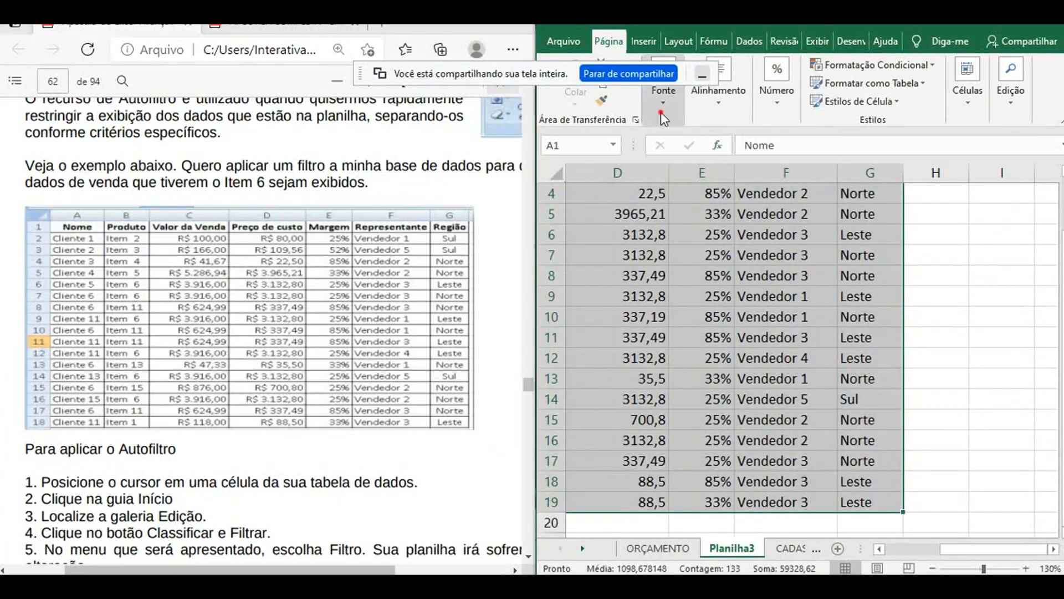
pyautogui.click(663, 94)
pyautogui.click(741, 166)
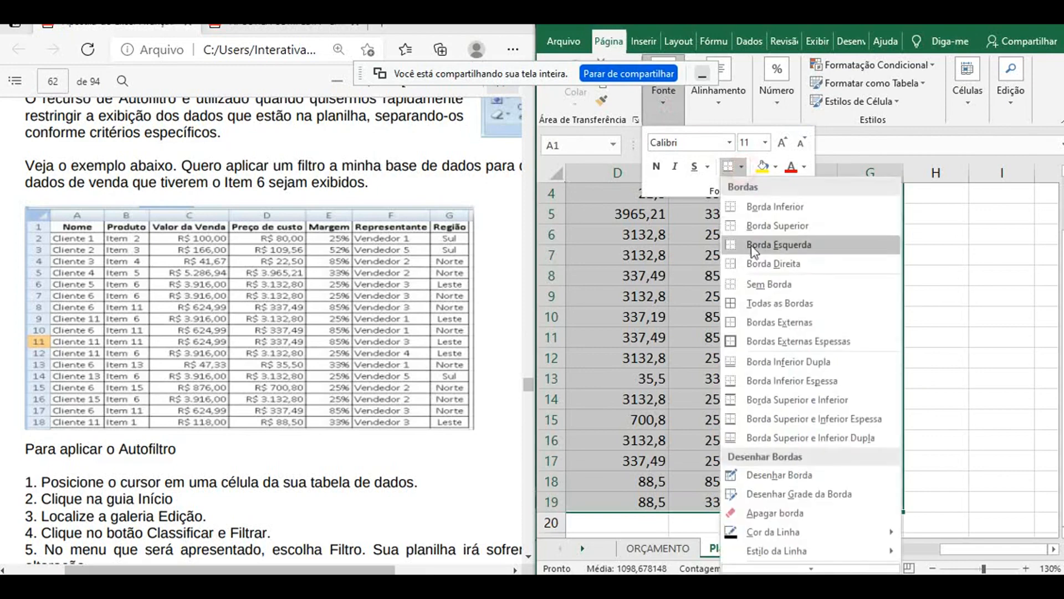
pyautogui.click(791, 322)
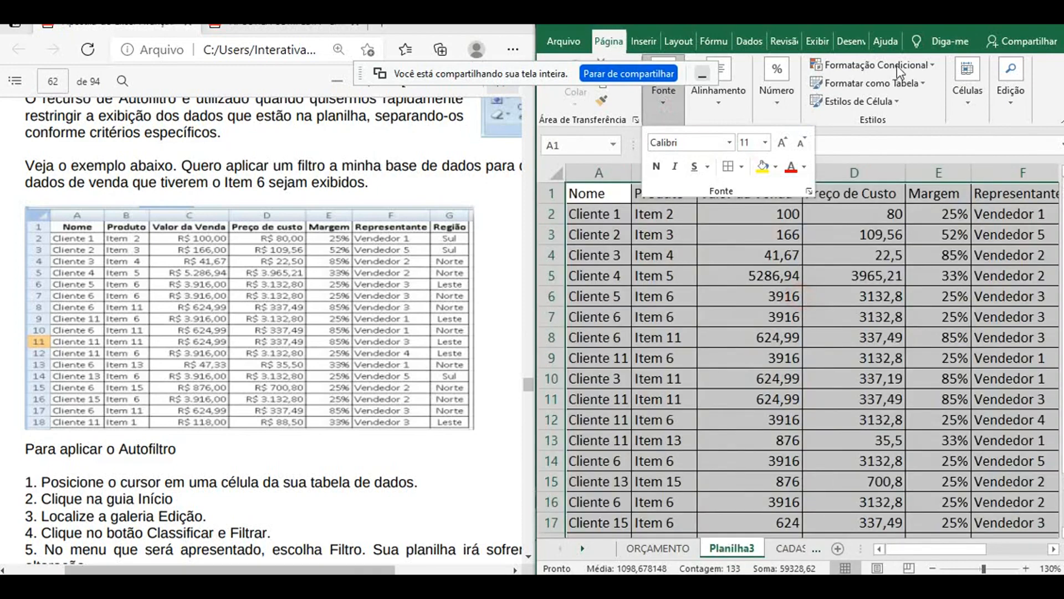
pyautogui.click(1021, 28)
pyautogui.scroll(-2, 445, 302)
pyautogui.scroll(2, 468, 287)
pyautogui.click(748, 268)
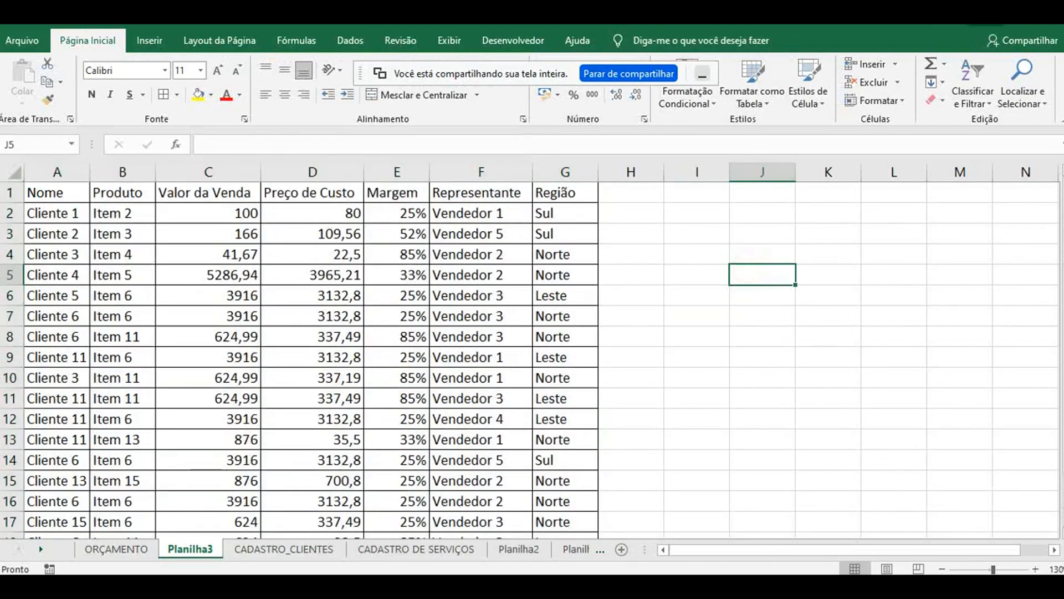
# - Switch to the Apostila-de-Excel-Avançado PDF and look through the Autofiltro, Classificação e Filtro and Tabela Dinâmica sections on pages 62 to 67
pyautogui.click(962, 26)
pyautogui.click(480, 26)
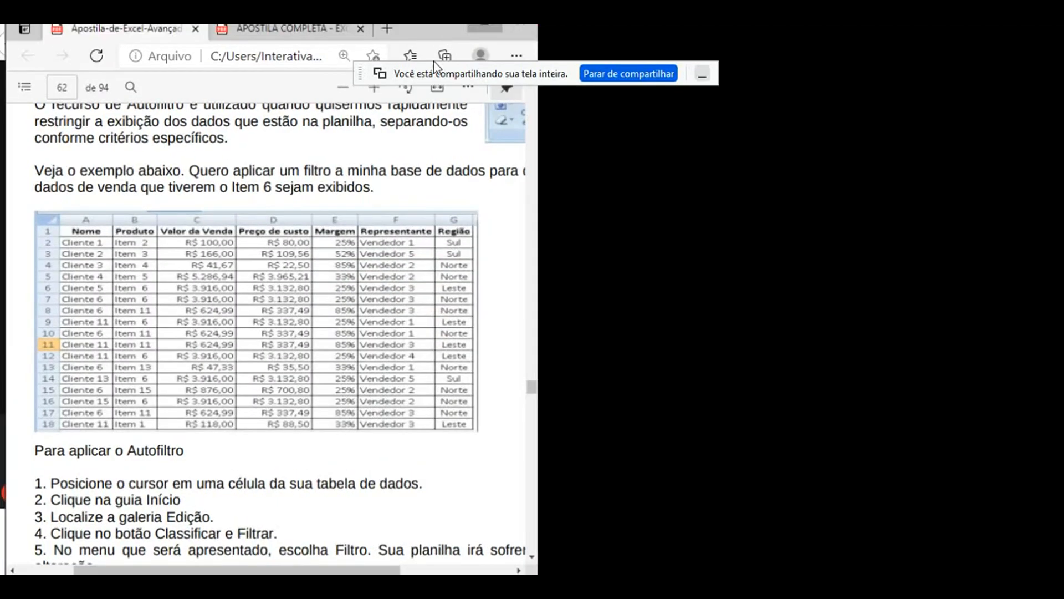
pyautogui.scroll(-3, 375, 341)
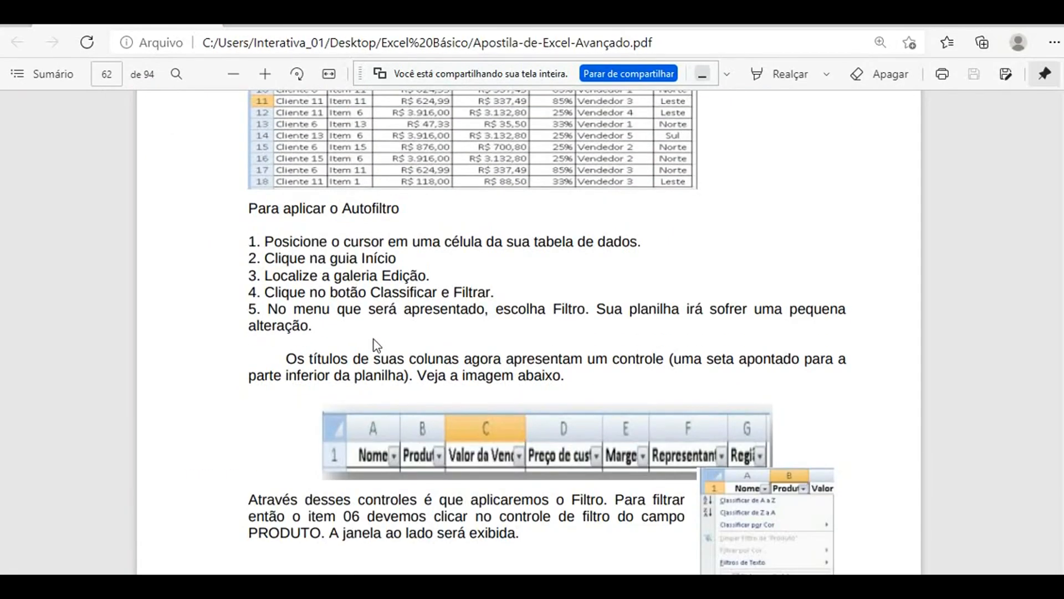
pyautogui.scroll(-10, 374, 340)
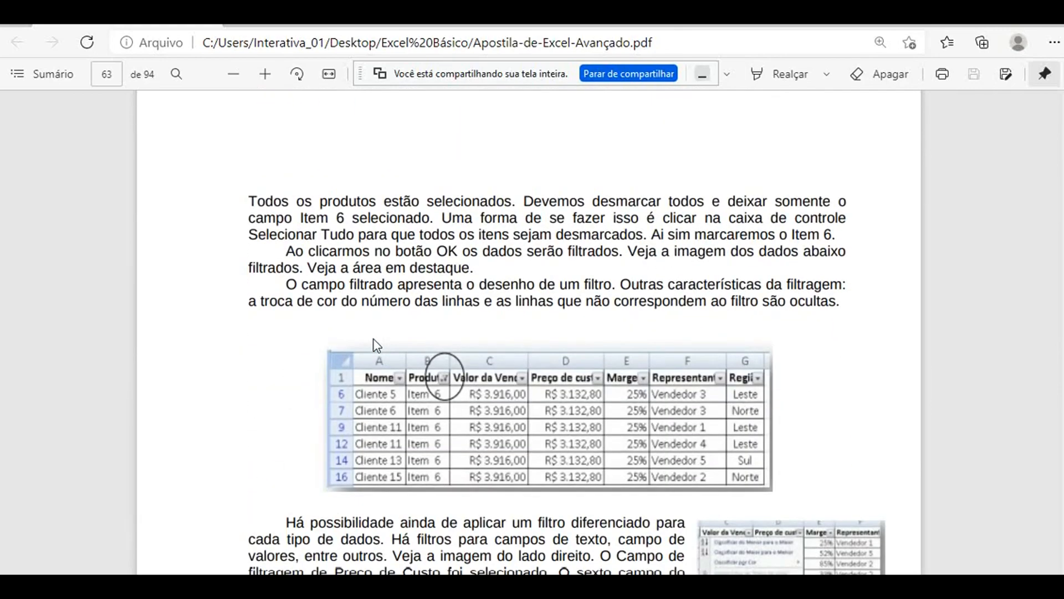
pyautogui.scroll(-5, 374, 341)
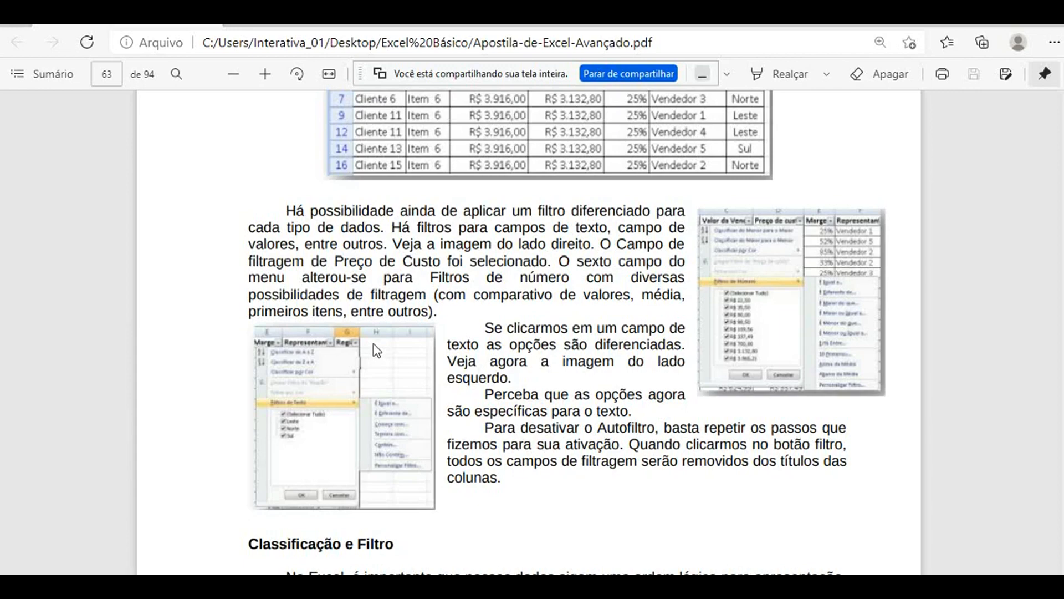
pyautogui.scroll(-12, 373, 344)
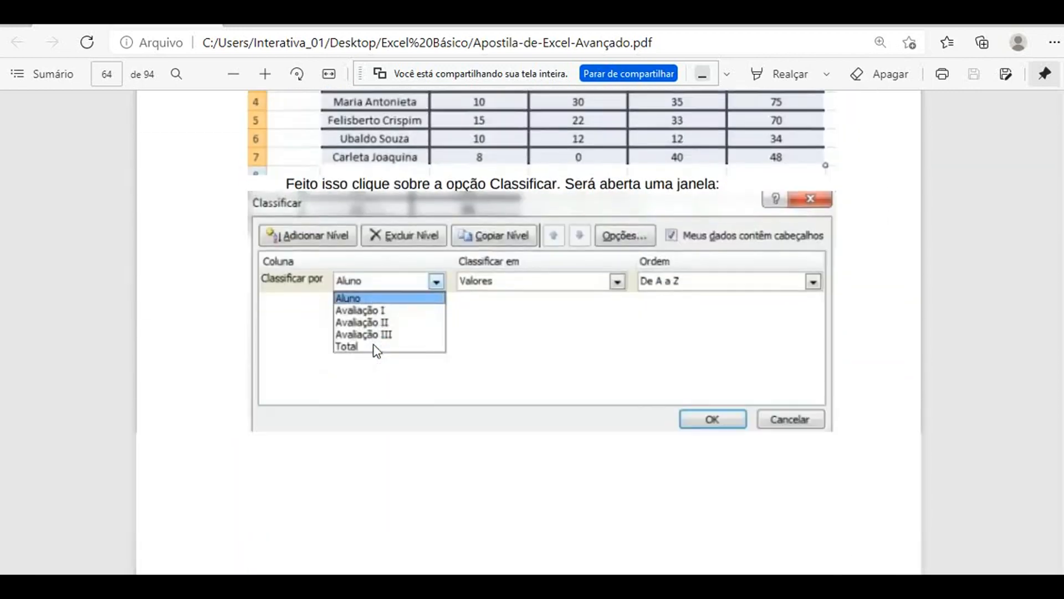
pyautogui.scroll(10, 373, 345)
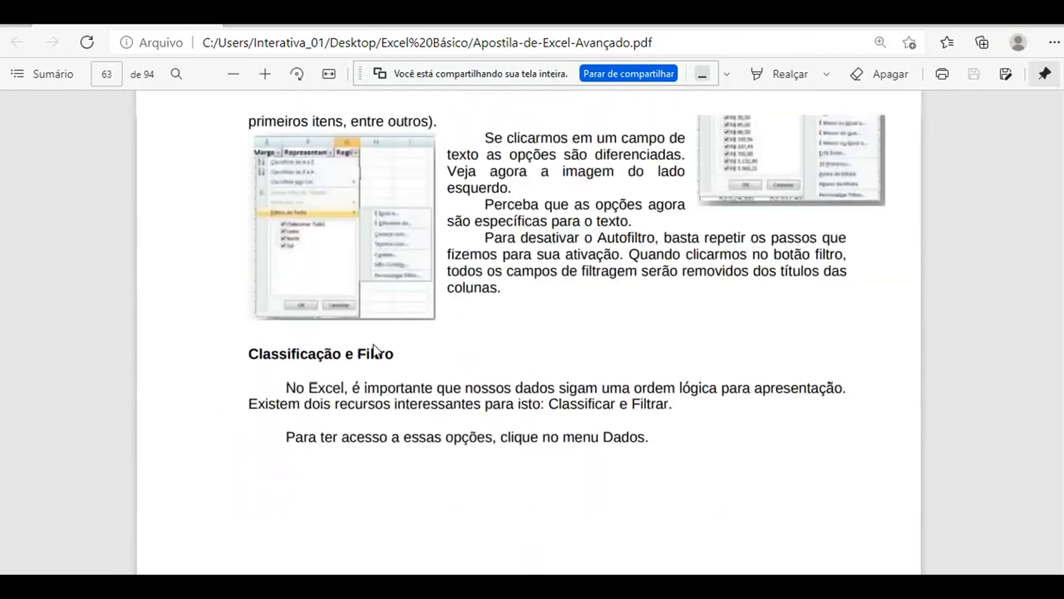
pyautogui.scroll(-20, 373, 345)
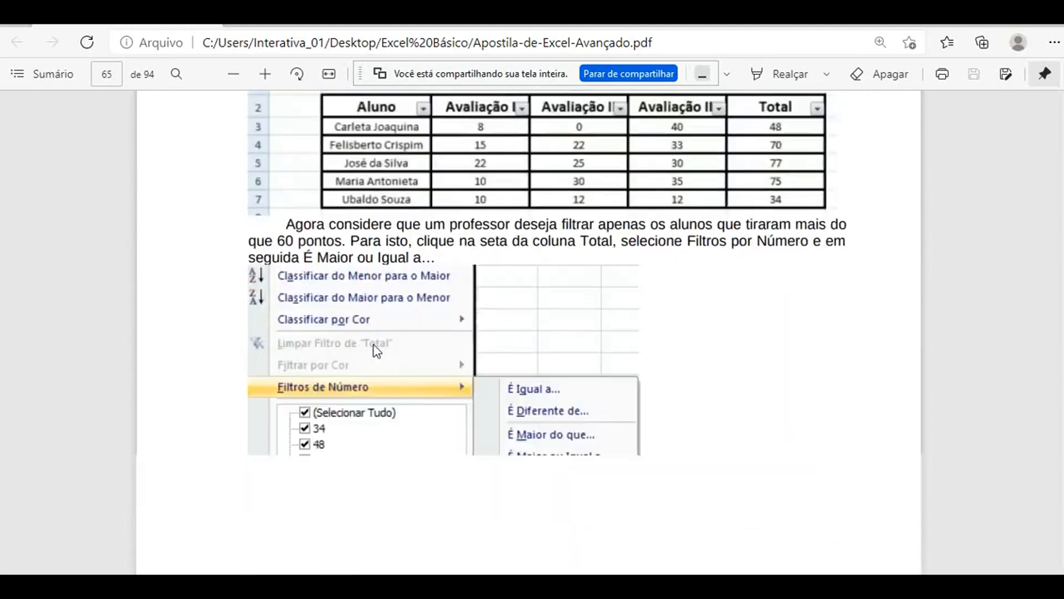
pyautogui.scroll(-20, 373, 345)
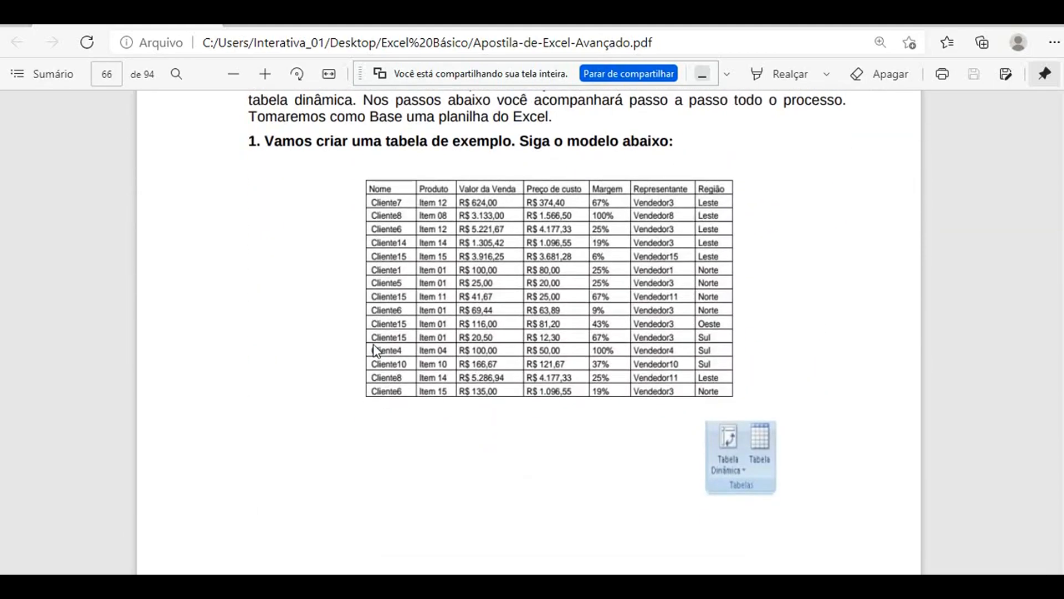
pyautogui.scroll(-10, 374, 346)
pyautogui.scroll(10, 375, 350)
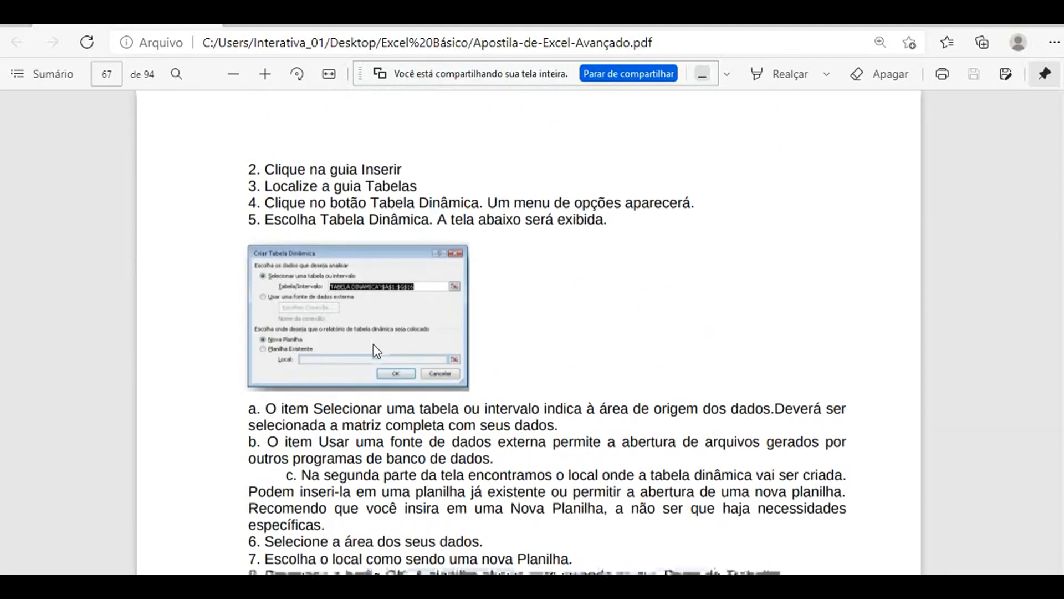
# - Return to page 62 of the handout and read the Auto filtro example table and the instructions for applying it
pyautogui.scroll(20, 374, 349)
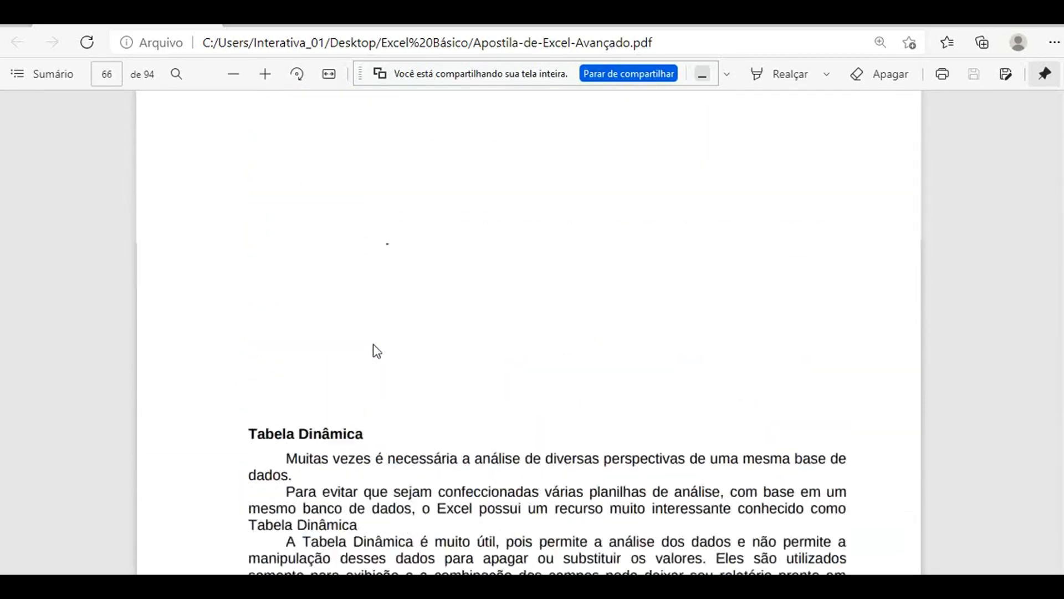
pyautogui.scroll(15, 373, 345)
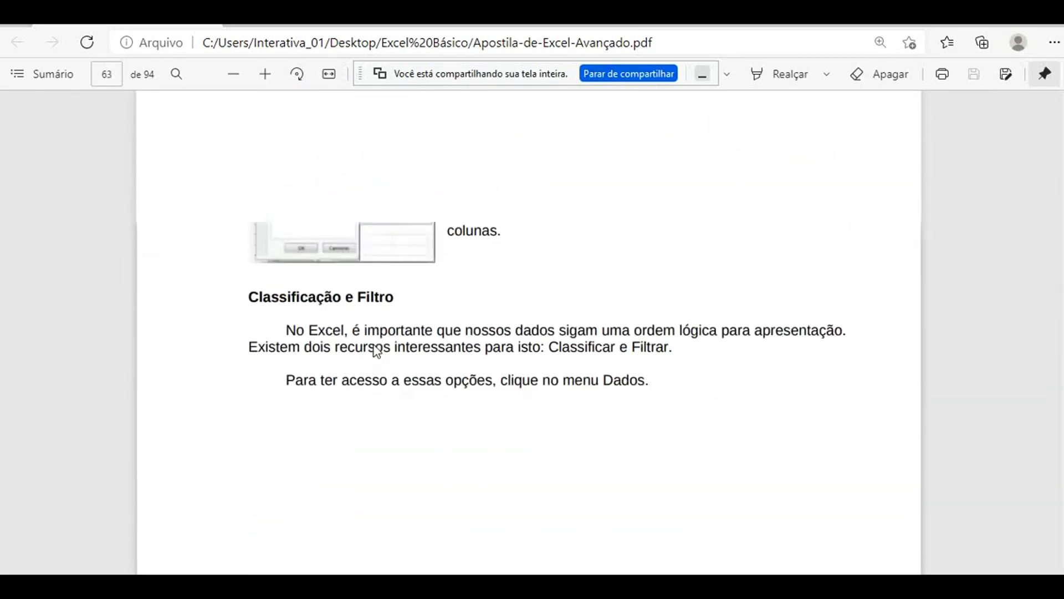
pyautogui.scroll(10, 374, 345)
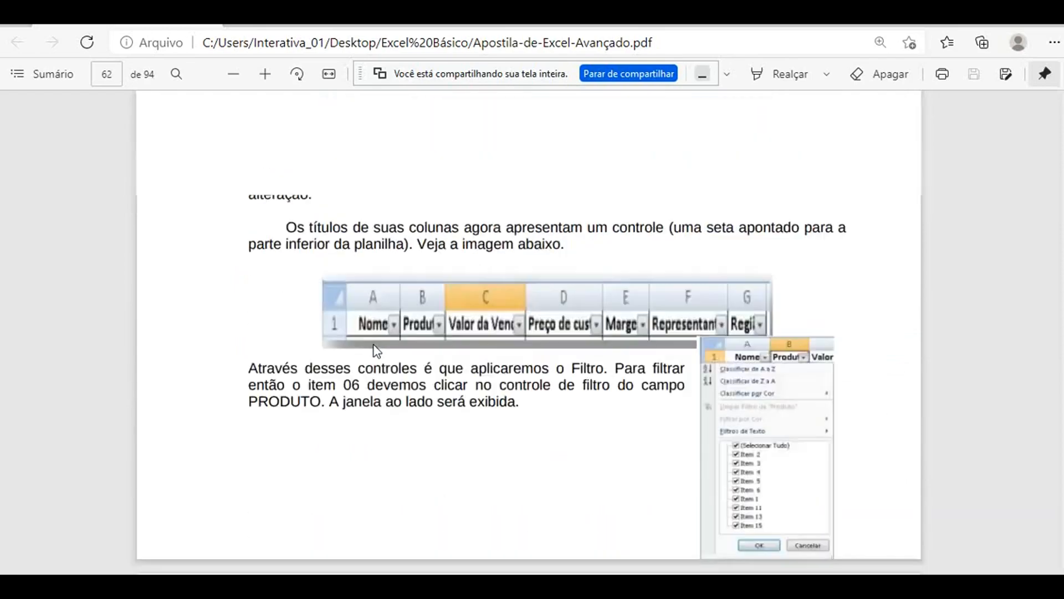
pyautogui.scroll(3, 373, 344)
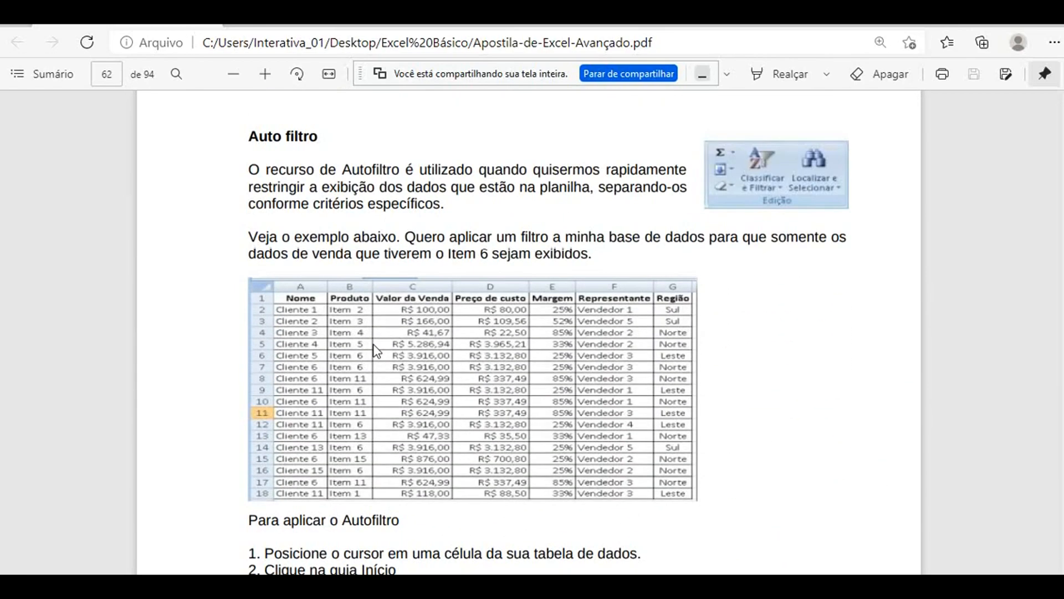
pyautogui.moveTo(713, 587)
pyautogui.scroll(-3, 460, 265)
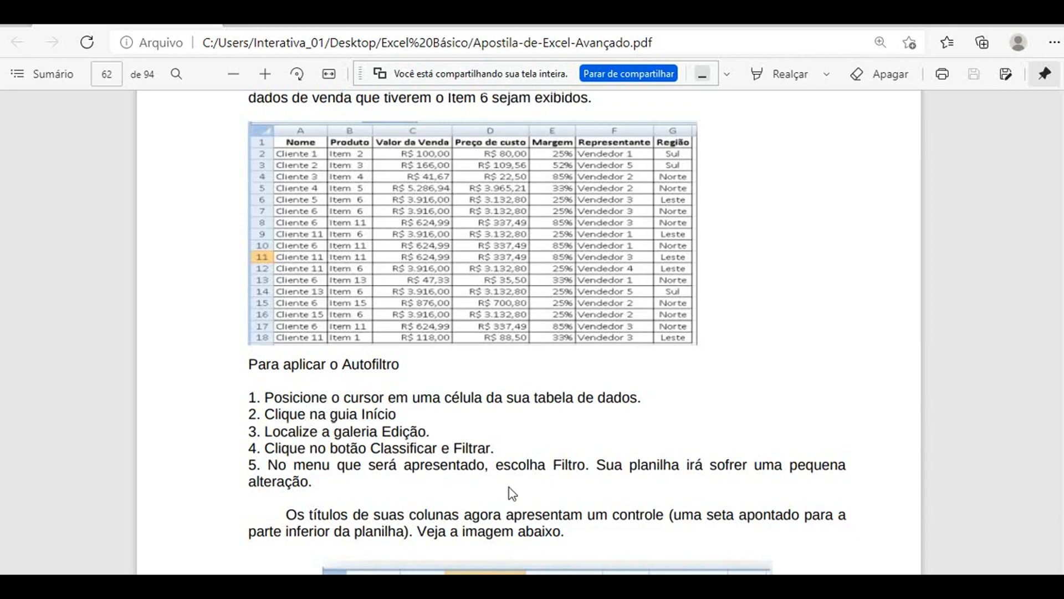
# - Switch back to Excel and turn on the filter for the sales table's header row, starting from cell A1
pyautogui.hotkey('alt', 'Tab')
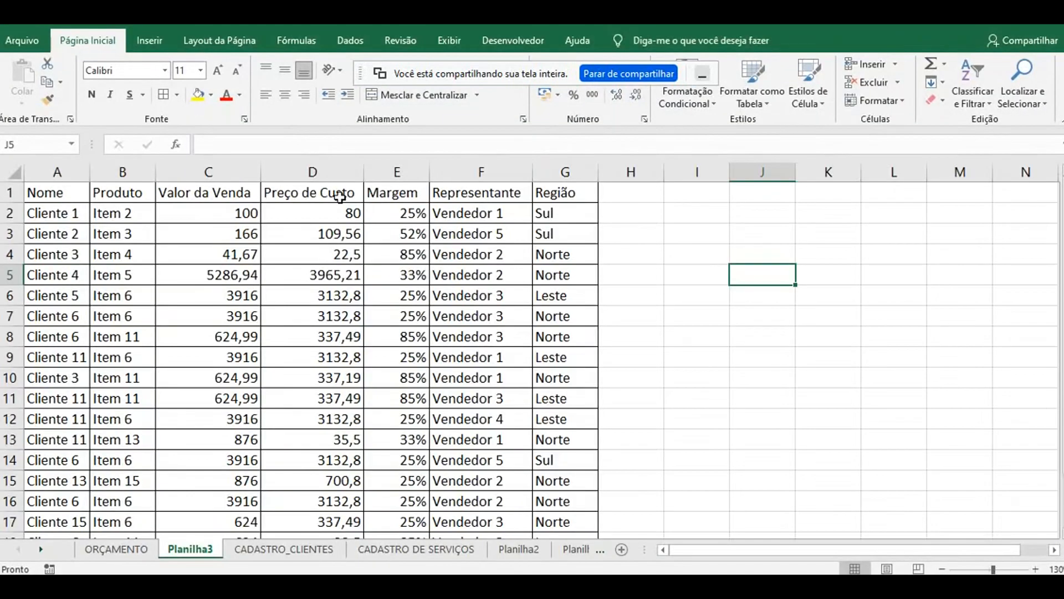
pyautogui.click(61, 195)
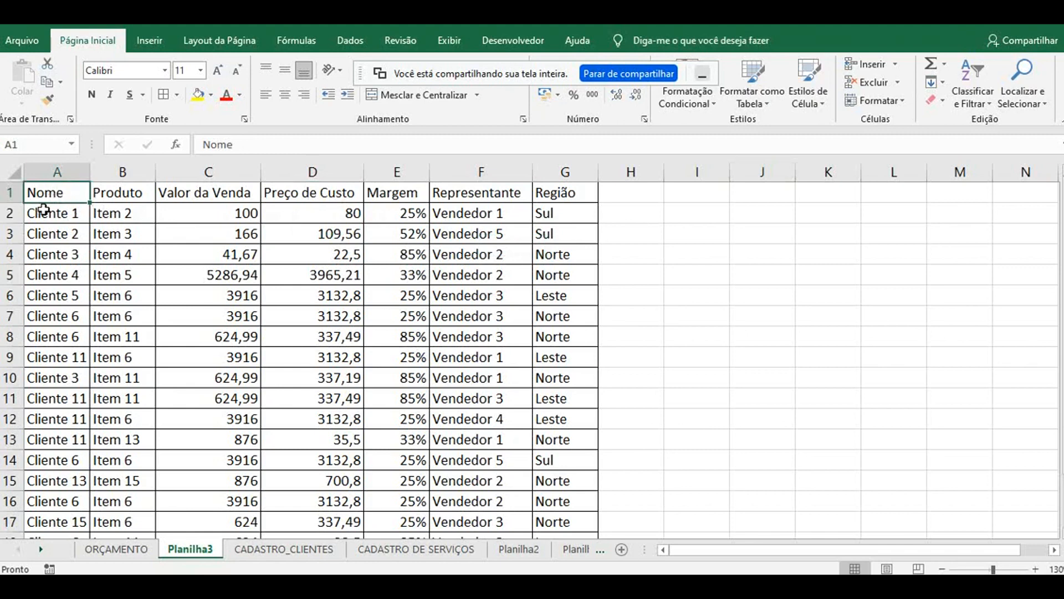
pyautogui.click(710, 74)
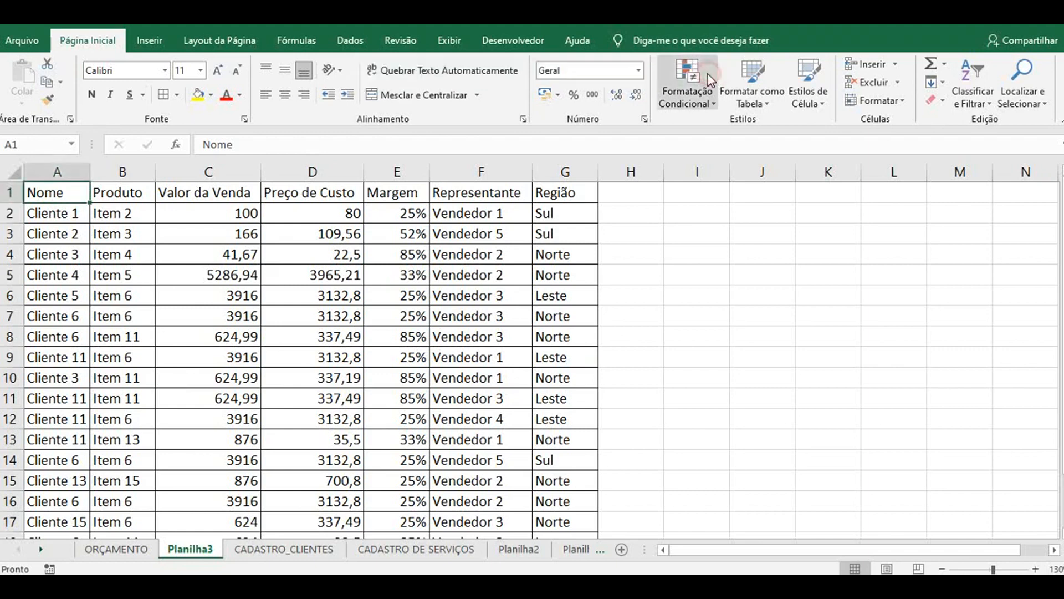
pyautogui.click(986, 103)
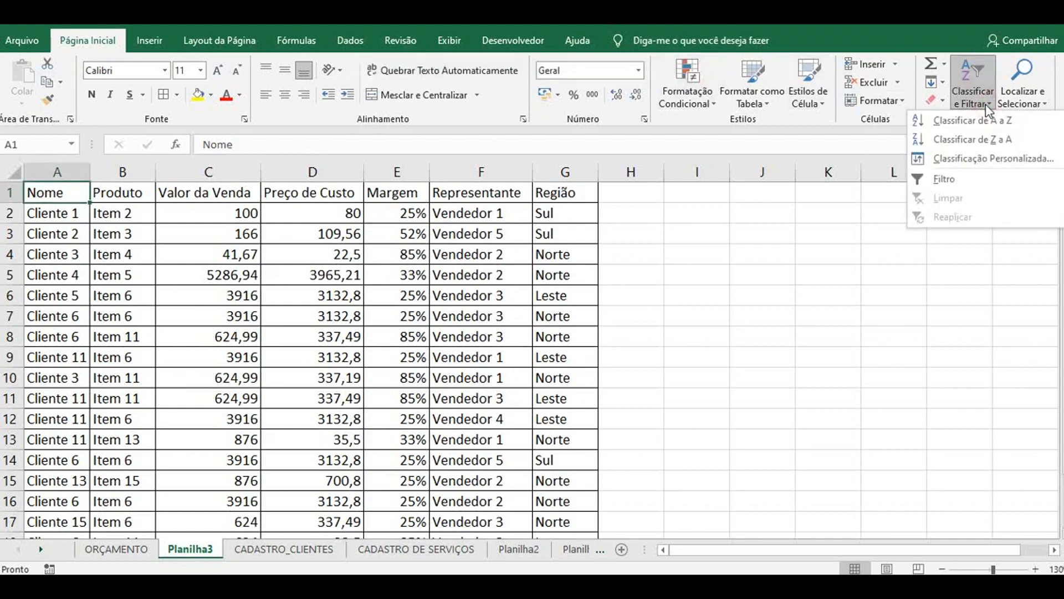
pyautogui.click(939, 180)
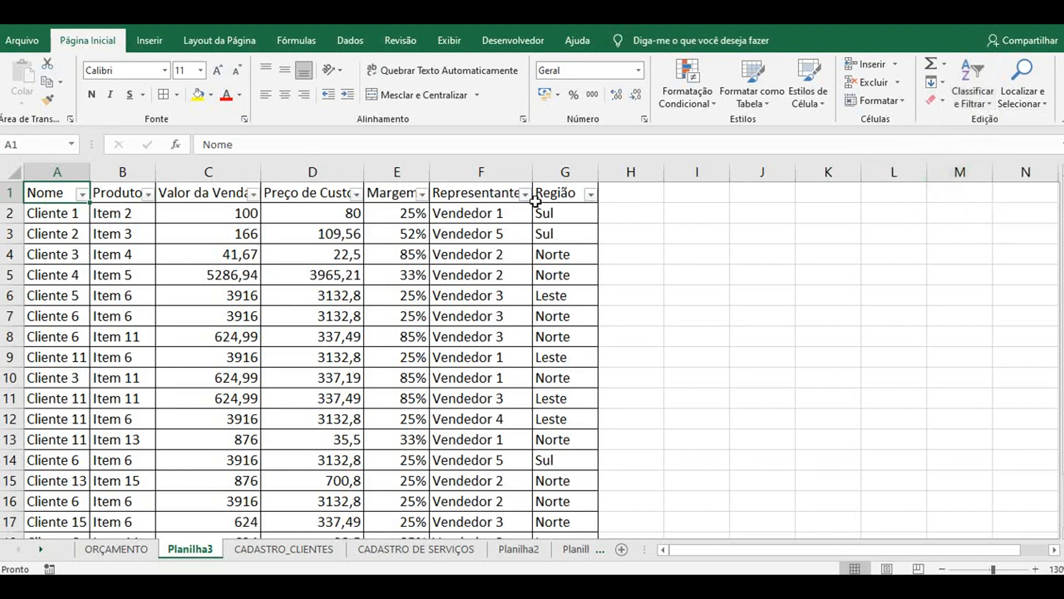
# - Filter the Nome column so that only Cliente 1 is selected
pyautogui.click(83, 193)
pyautogui.scroll(-1, 178, 417)
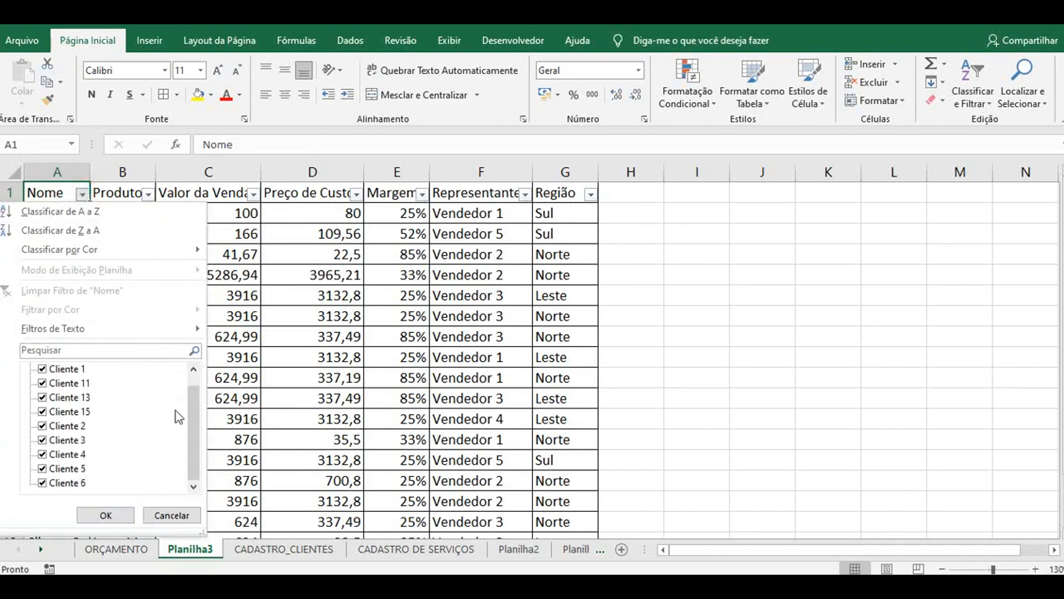
pyautogui.scroll(1, 176, 411)
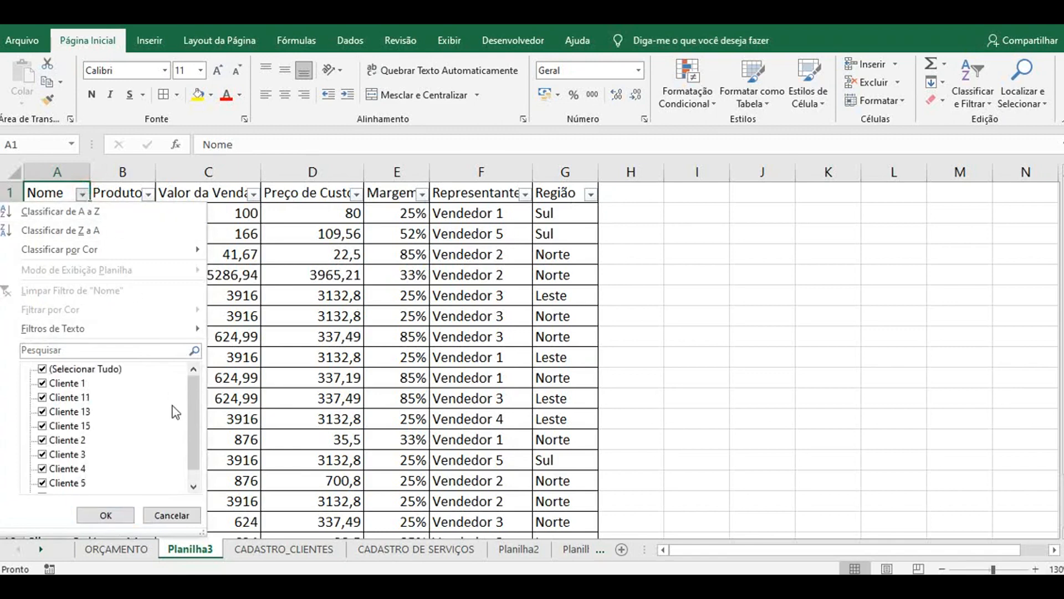
pyautogui.scroll(-1, 89, 435)
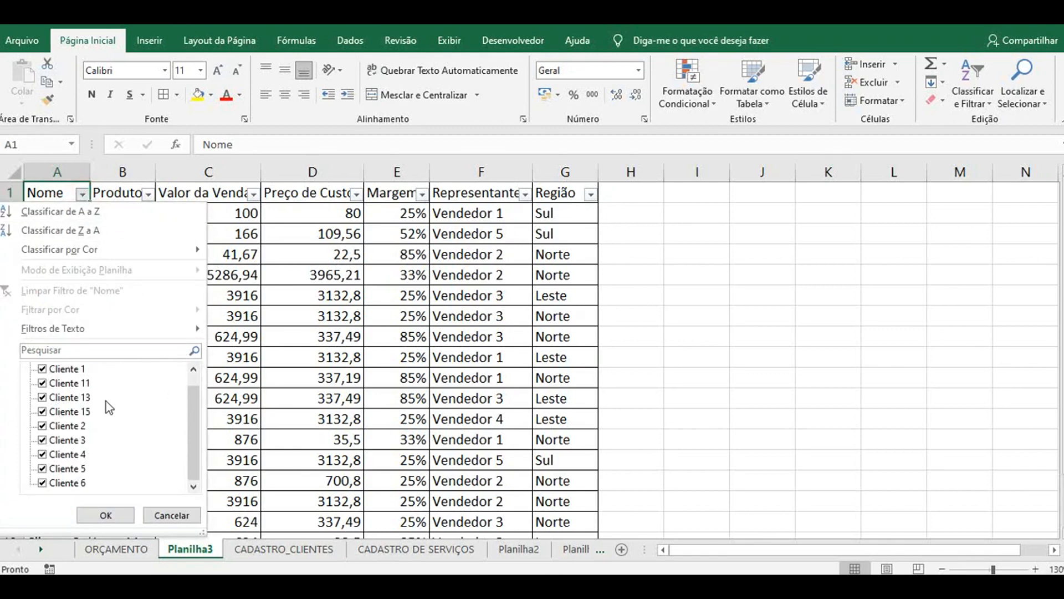
pyautogui.scroll(1, 106, 401)
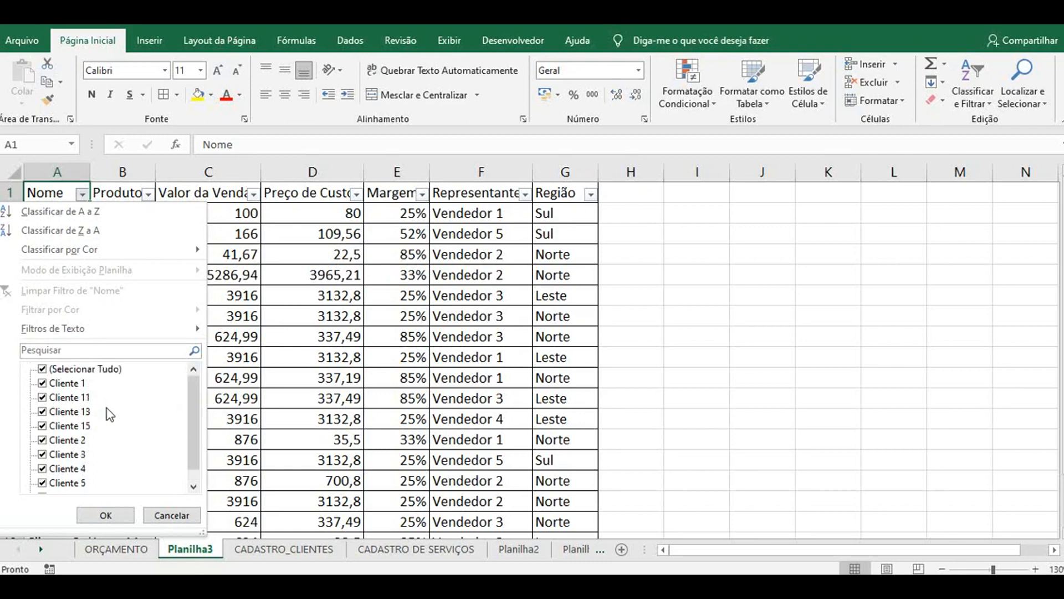
pyautogui.click(42, 368)
pyautogui.click(42, 383)
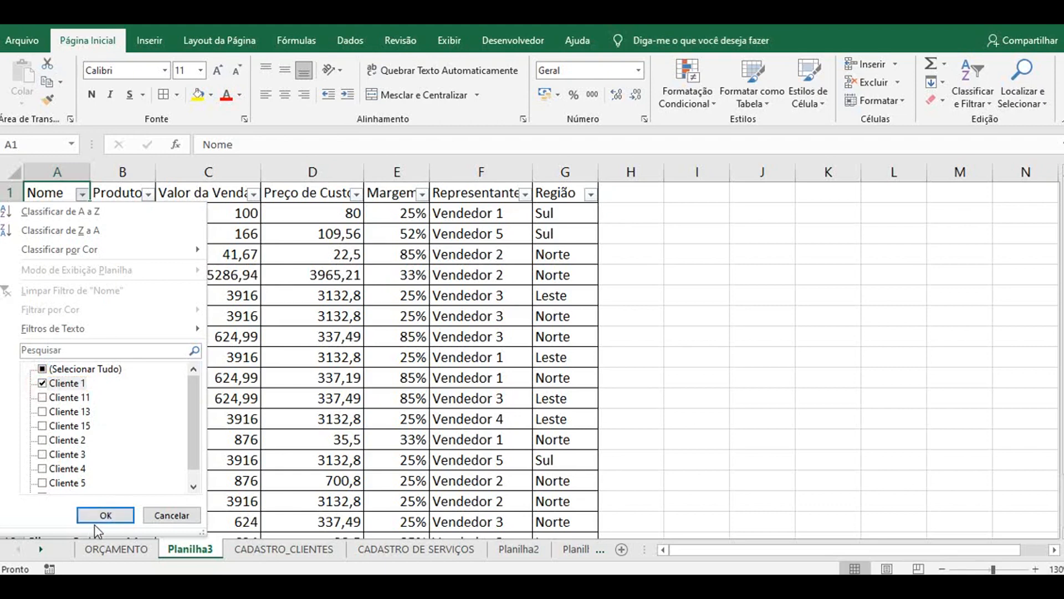
pyautogui.click(106, 516)
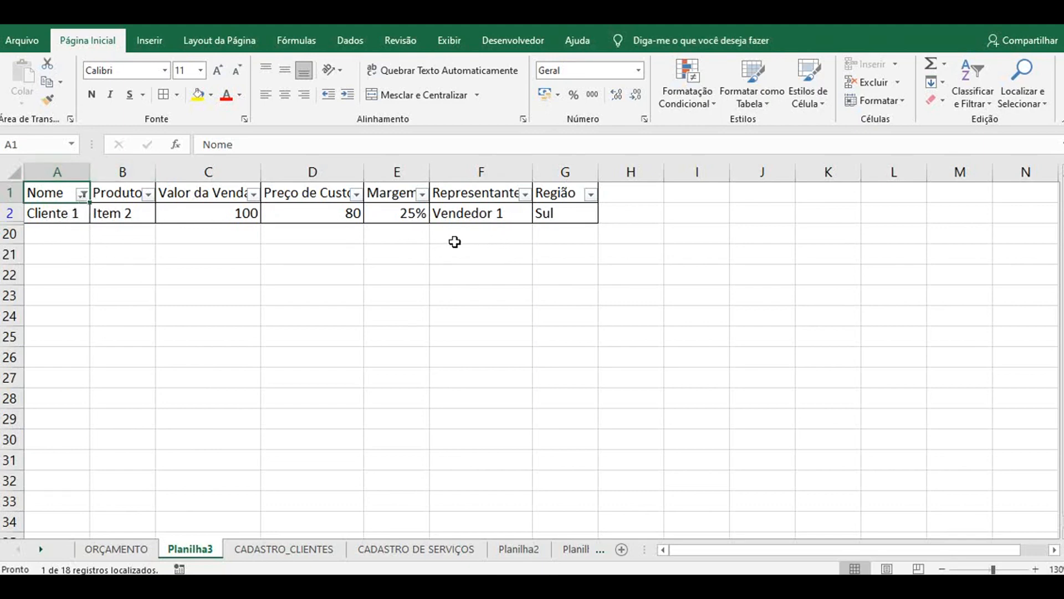
# - Examine the filter choices of the Representante column, keeping all of them selected
pyautogui.click(525, 195)
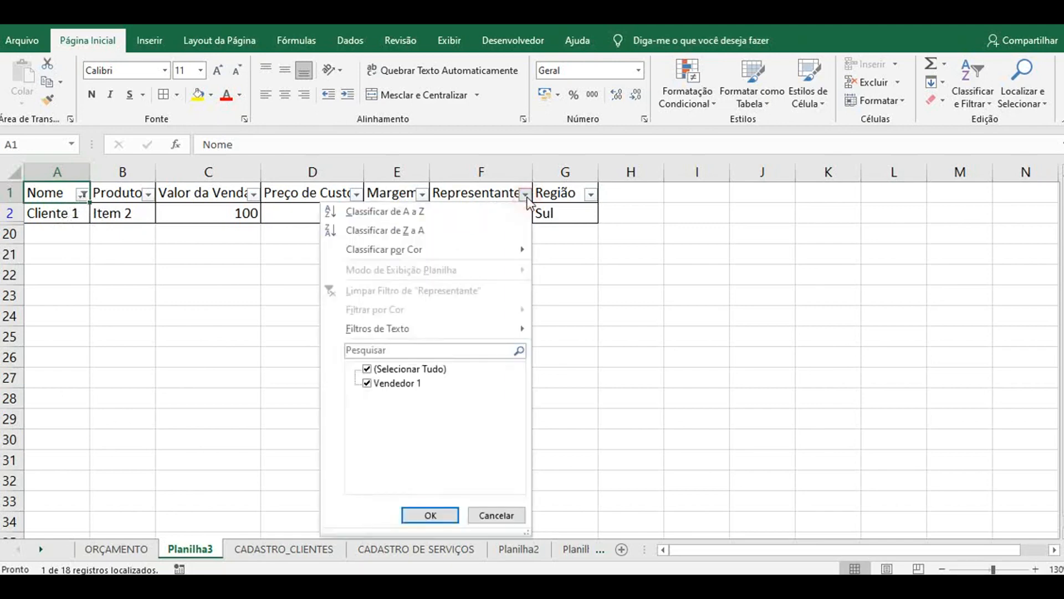
pyautogui.click(376, 368)
pyautogui.click(375, 368)
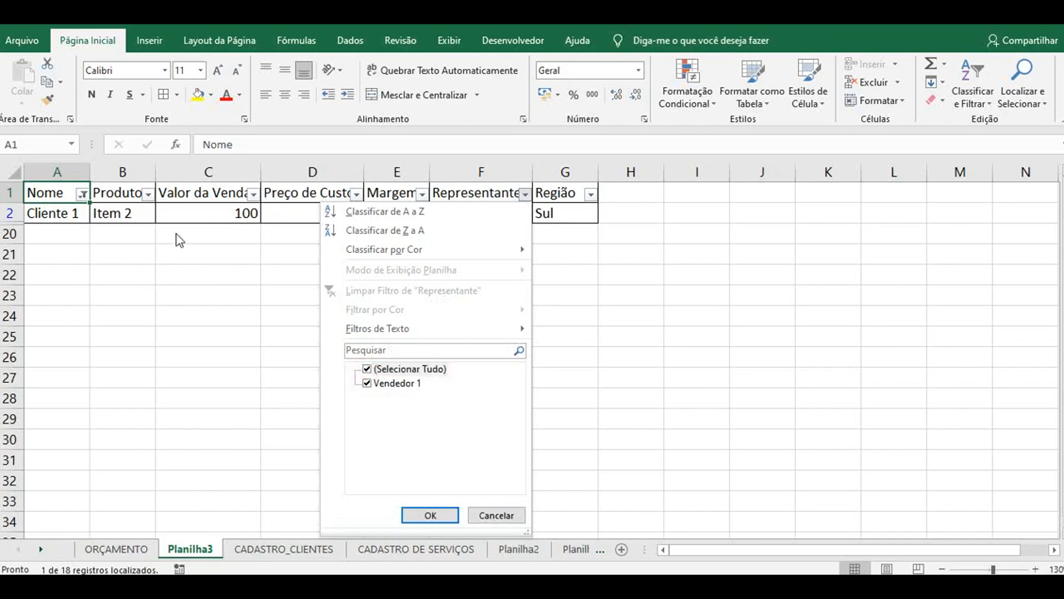
pyautogui.click(443, 515)
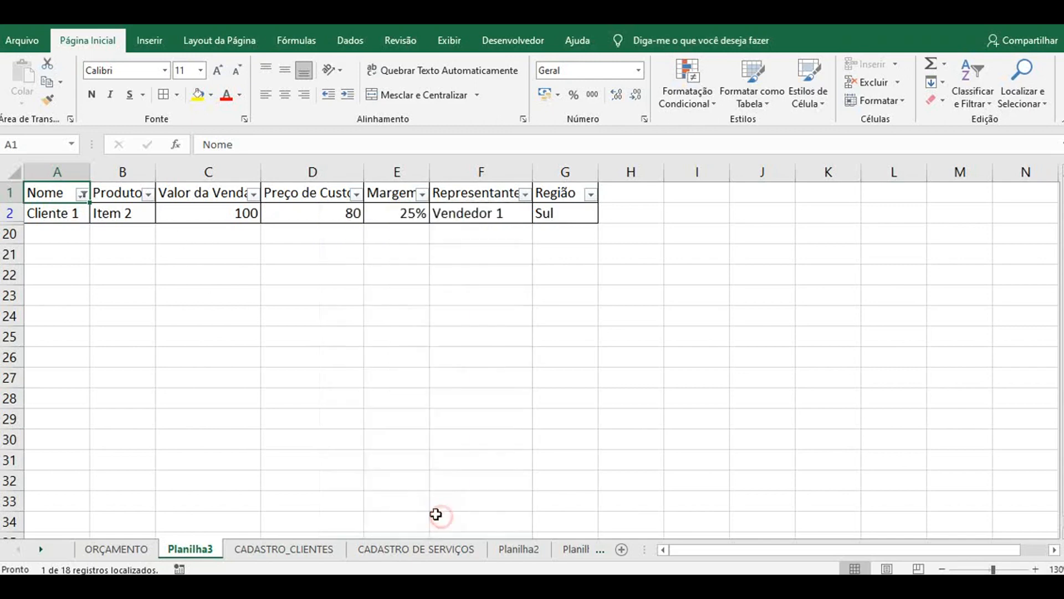
# - Select all values again in the Nome column's filter so that every client is included
pyautogui.click(83, 194)
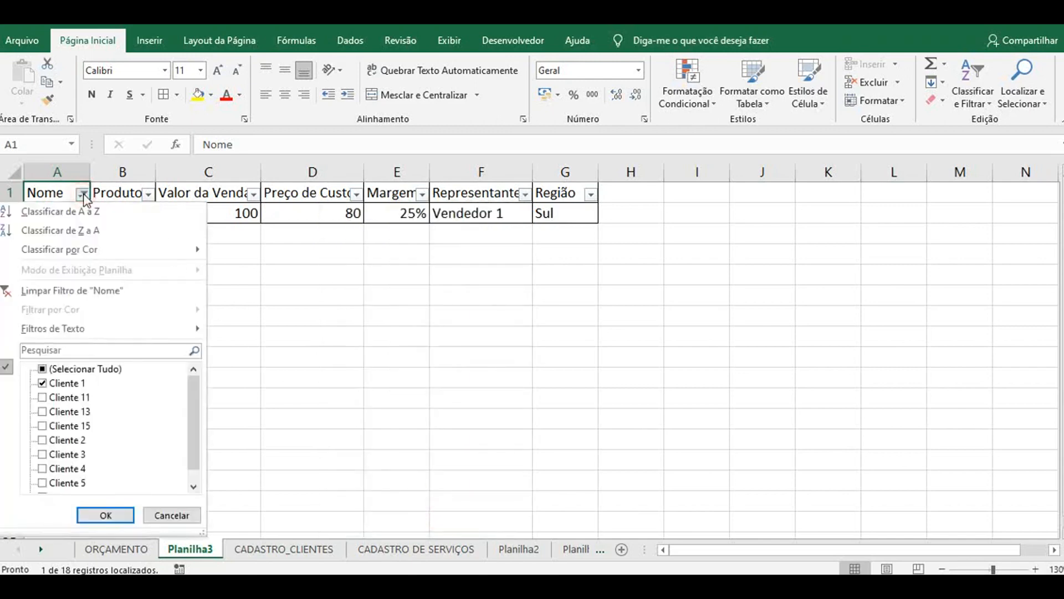
pyautogui.click(43, 369)
pyautogui.click(102, 514)
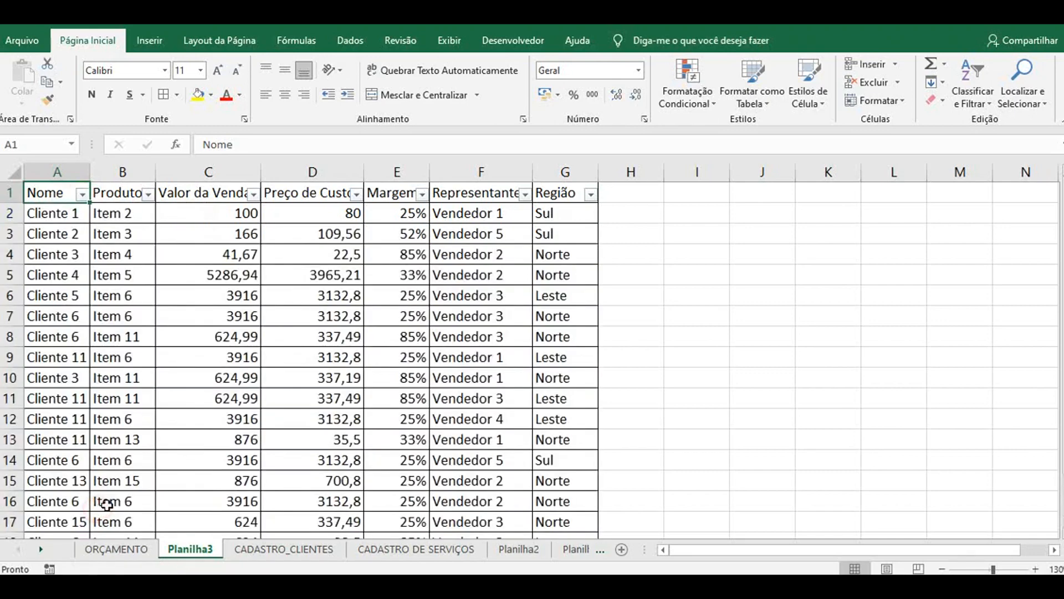
# - Filter the Representante column so that only Vendedor 1 is selected
pyautogui.click(525, 194)
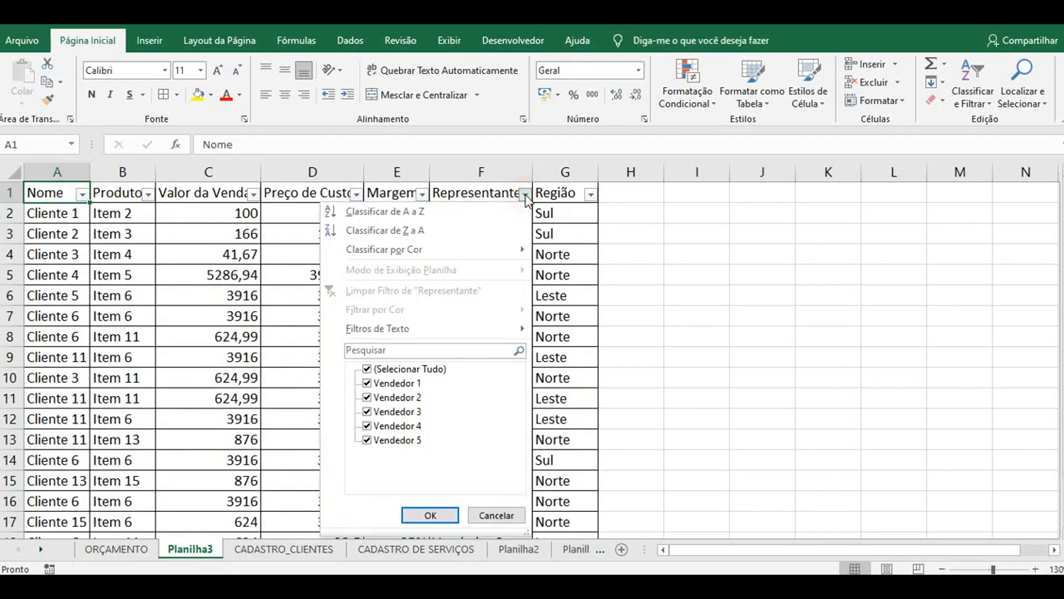
pyautogui.click(368, 397)
pyautogui.click(367, 411)
pyautogui.click(366, 426)
pyautogui.click(367, 440)
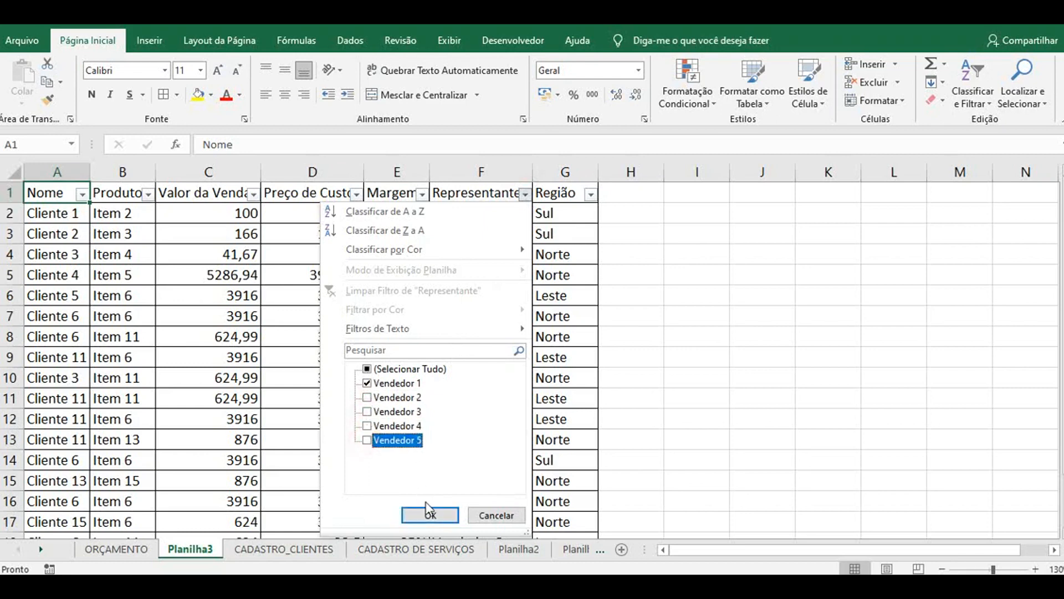
pyautogui.click(429, 515)
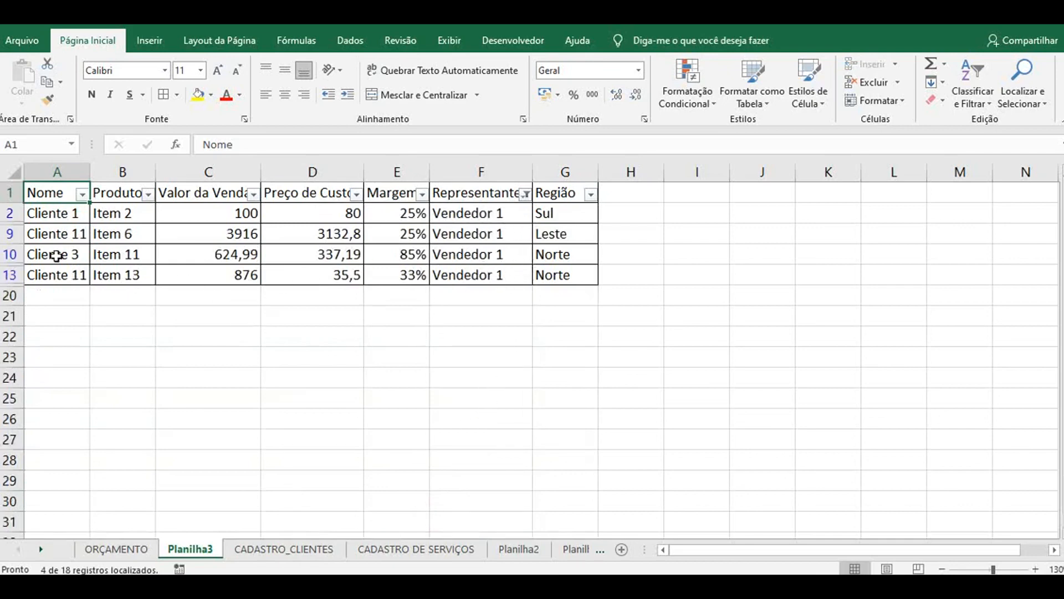
# - Narrow the filtered sales further by leaving only Cliente 11 selected in the Nome column
pyautogui.click(81, 194)
pyautogui.click(42, 397)
pyautogui.click(42, 383)
pyautogui.click(43, 411)
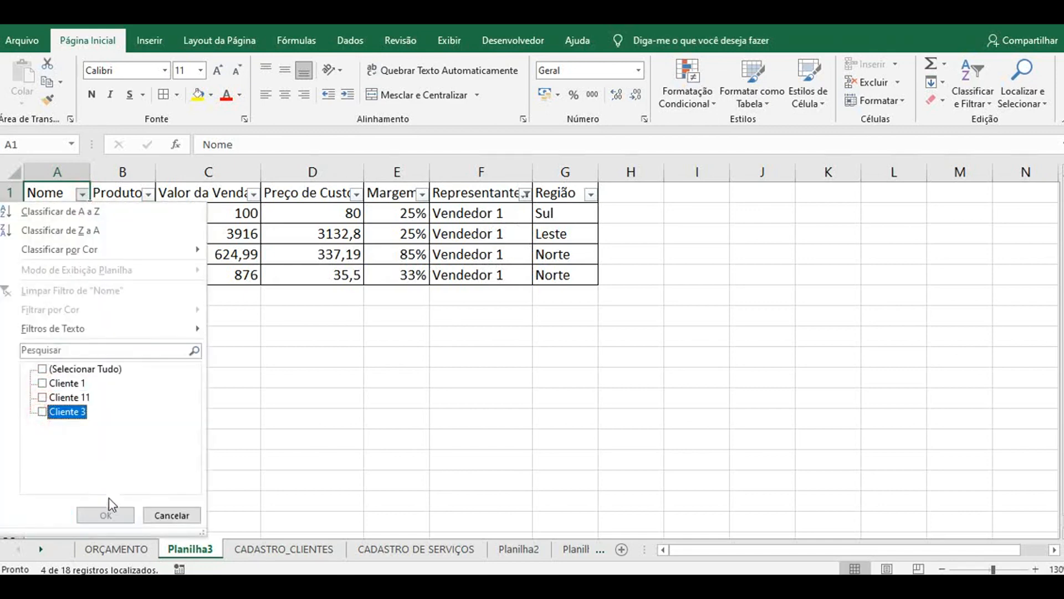
pyautogui.click(42, 397)
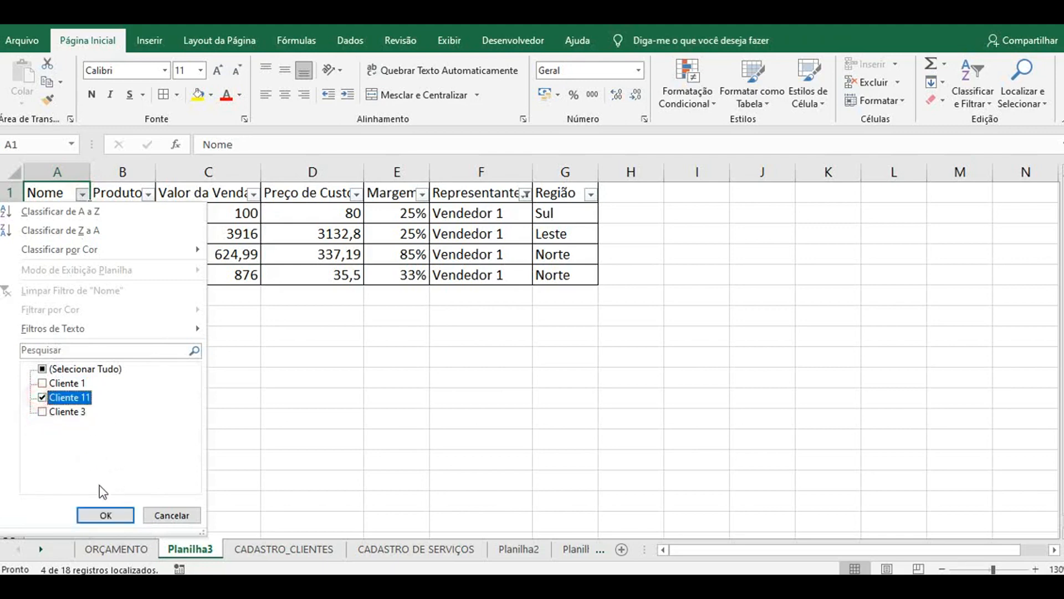
pyautogui.click(105, 515)
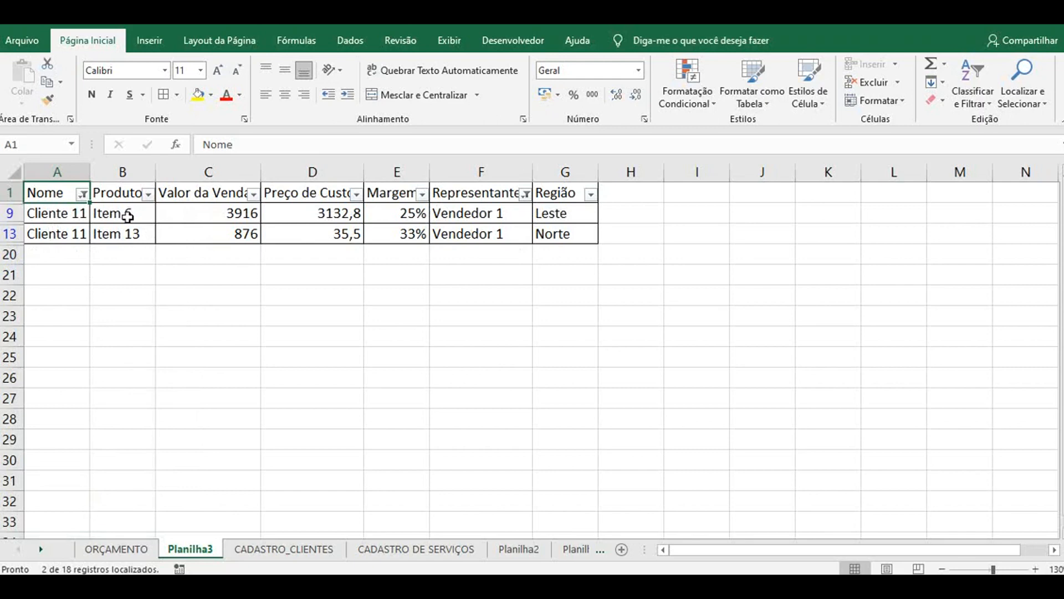
# - Check the Produto filter choices without changing them, and reselect all values in the Nome and Representante filters
pyautogui.click(148, 195)
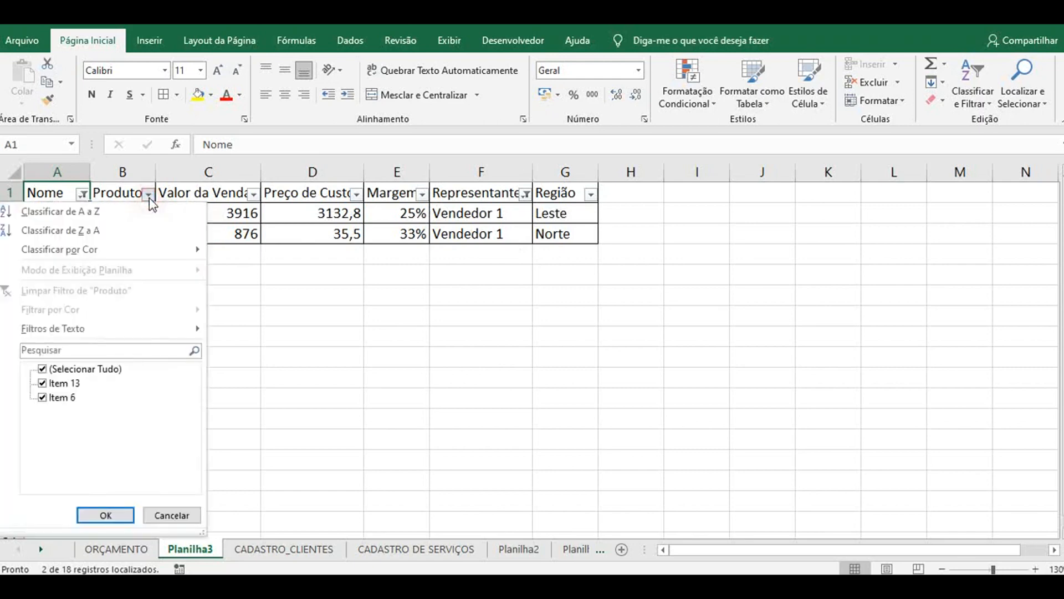
pyautogui.click(150, 198)
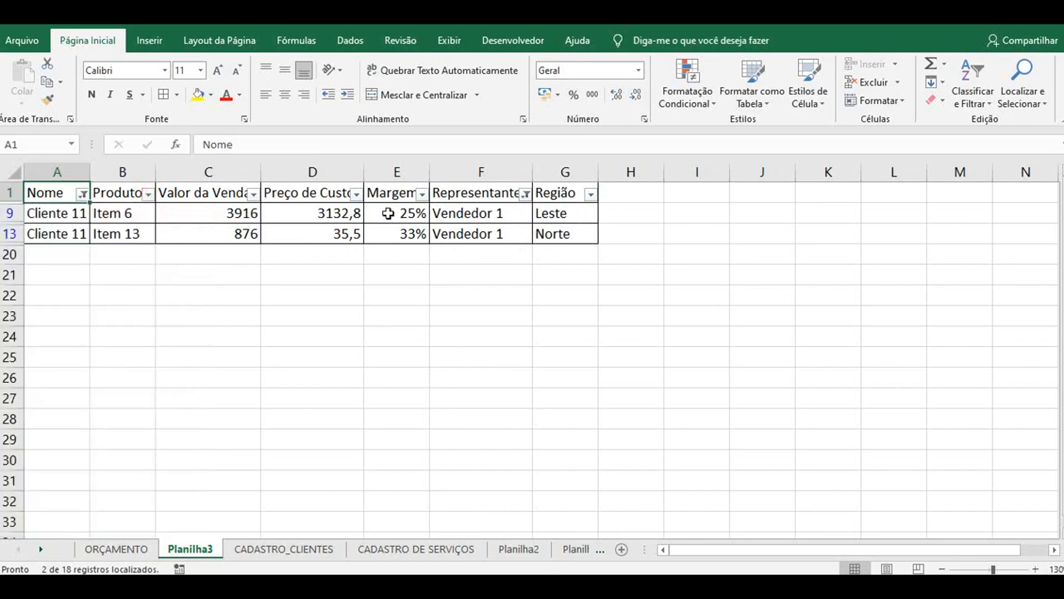
pyautogui.click(83, 195)
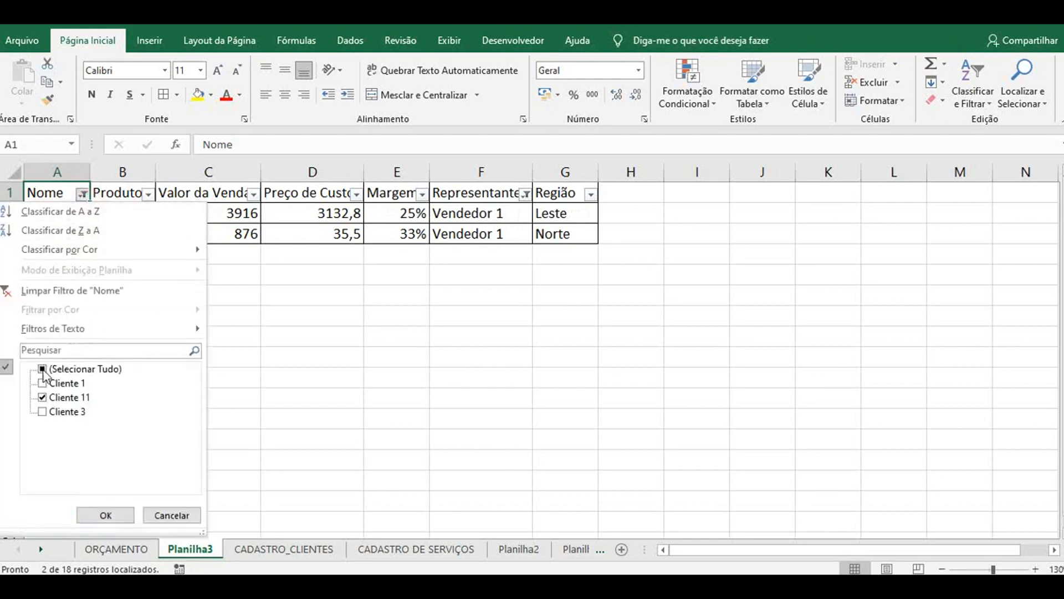
pyautogui.click(43, 370)
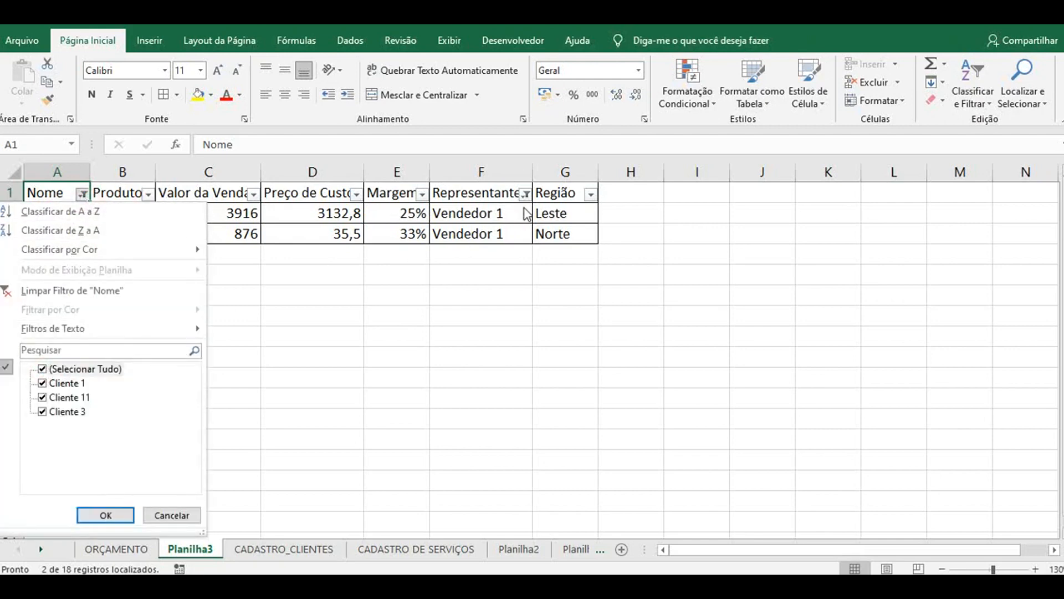
pyautogui.click(117, 513)
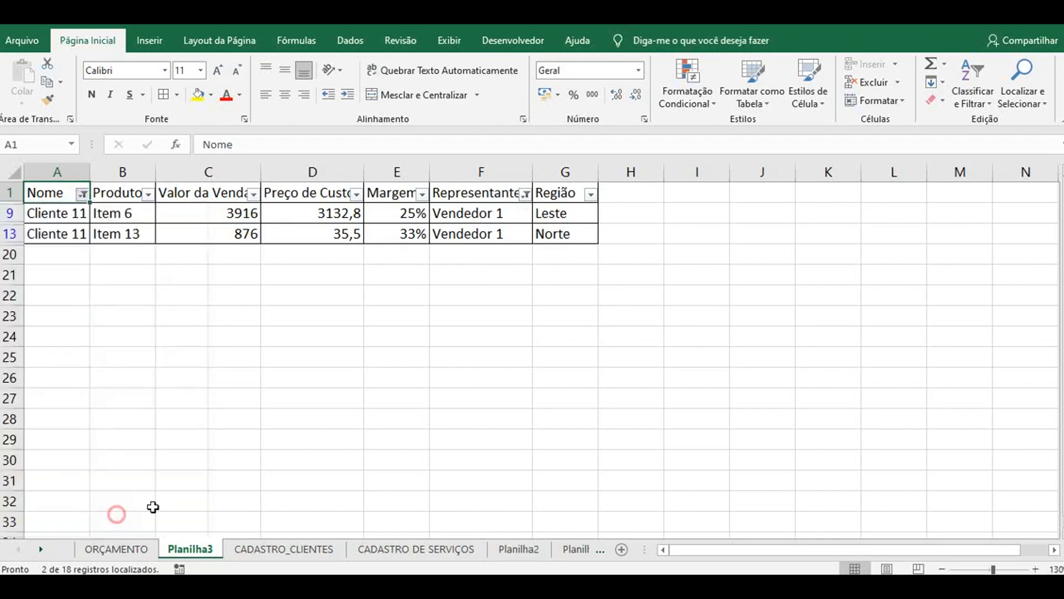
pyautogui.click(525, 194)
pyautogui.click(367, 369)
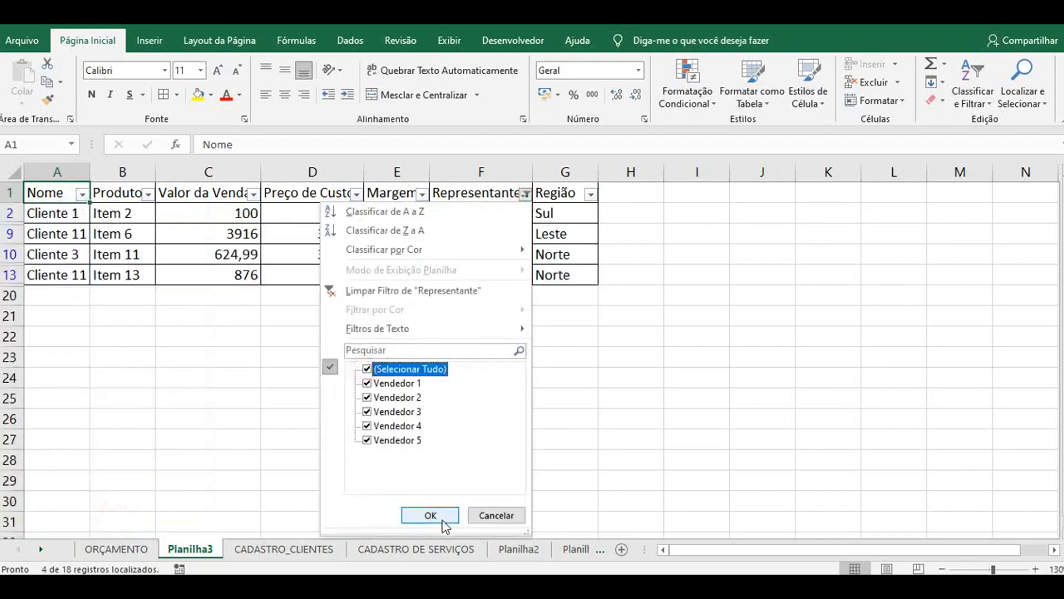
pyautogui.click(440, 518)
# - Filter the Produto column so that only Item 2 is selected
pyautogui.click(152, 193)
pyautogui.scroll(-1, 72, 449)
pyautogui.click(42, 426)
pyautogui.scroll(1, 53, 408)
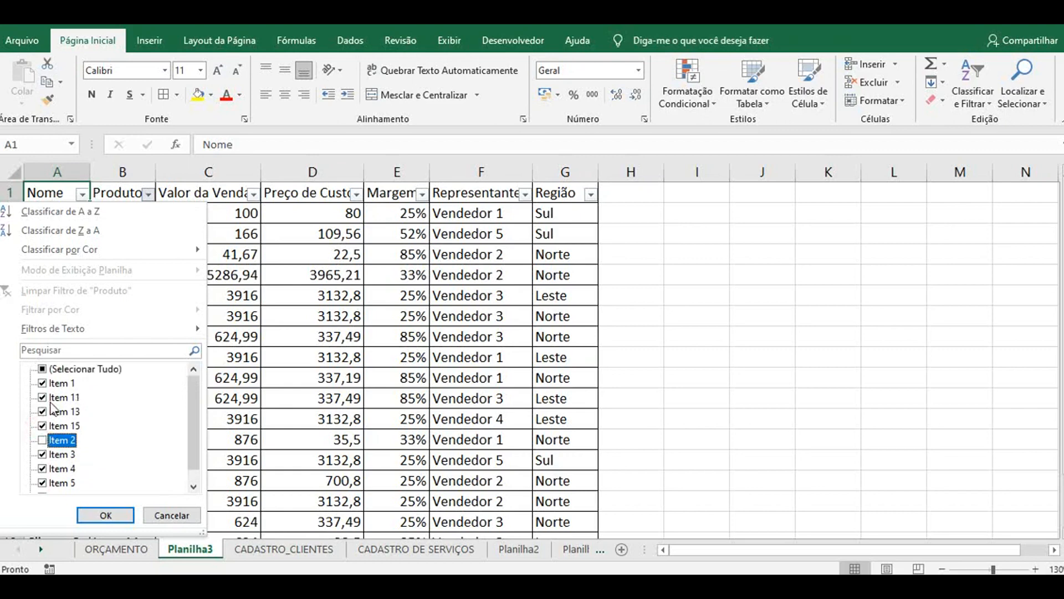
pyautogui.click(42, 368)
pyautogui.click(45, 370)
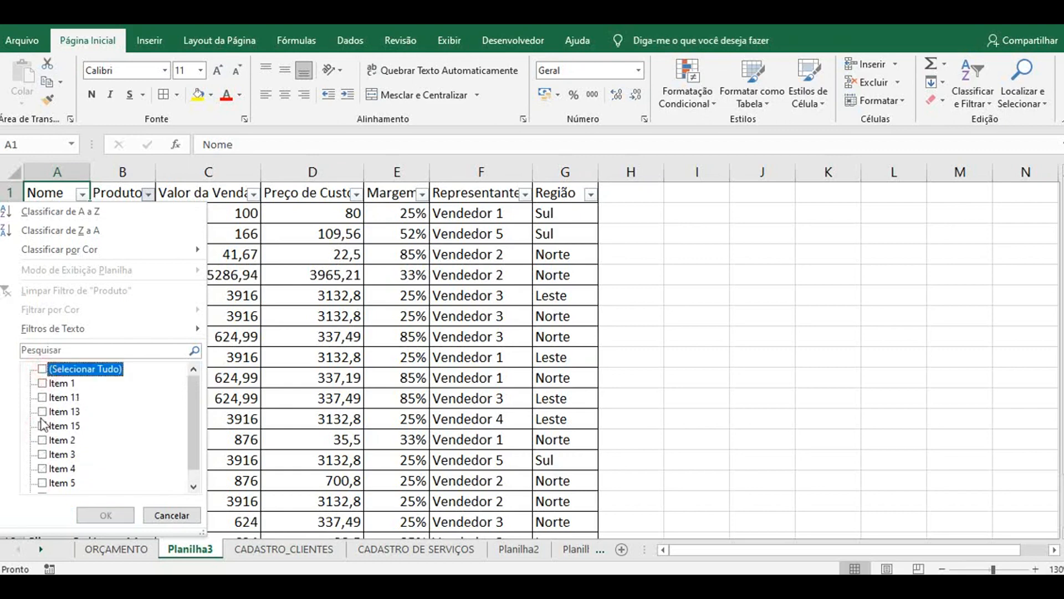
pyautogui.click(42, 440)
pyautogui.click(105, 515)
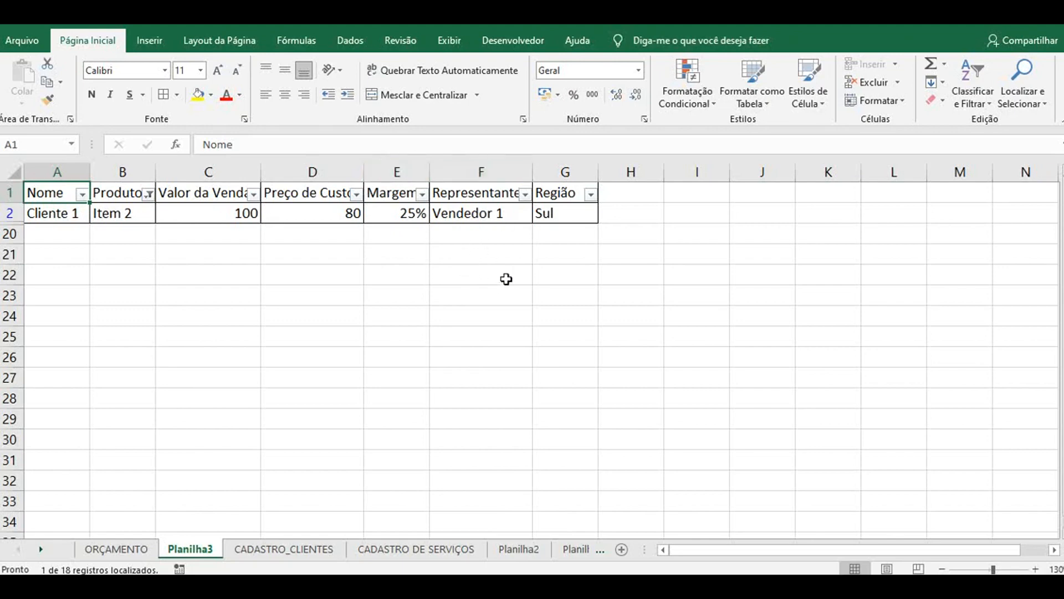
# - Switch to the PDF handout and read on from page 62 through the Classificação e Filtro section on pages 63 to 65
pyautogui.hotkey('alt', 'Tab')
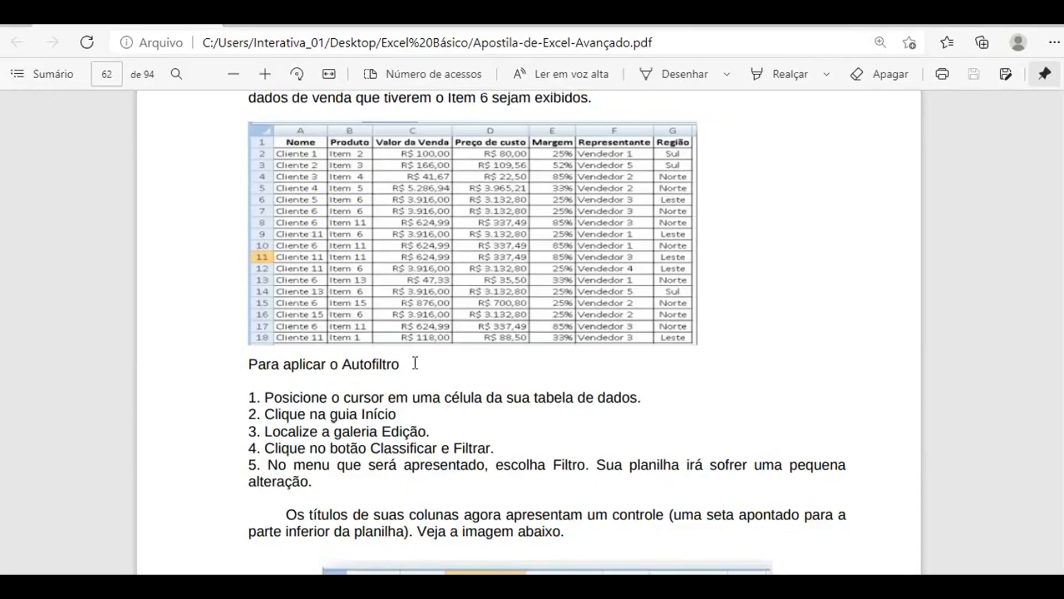
pyautogui.scroll(-15, 415, 363)
pyautogui.scroll(-3, 416, 363)
pyautogui.scroll(3, 415, 363)
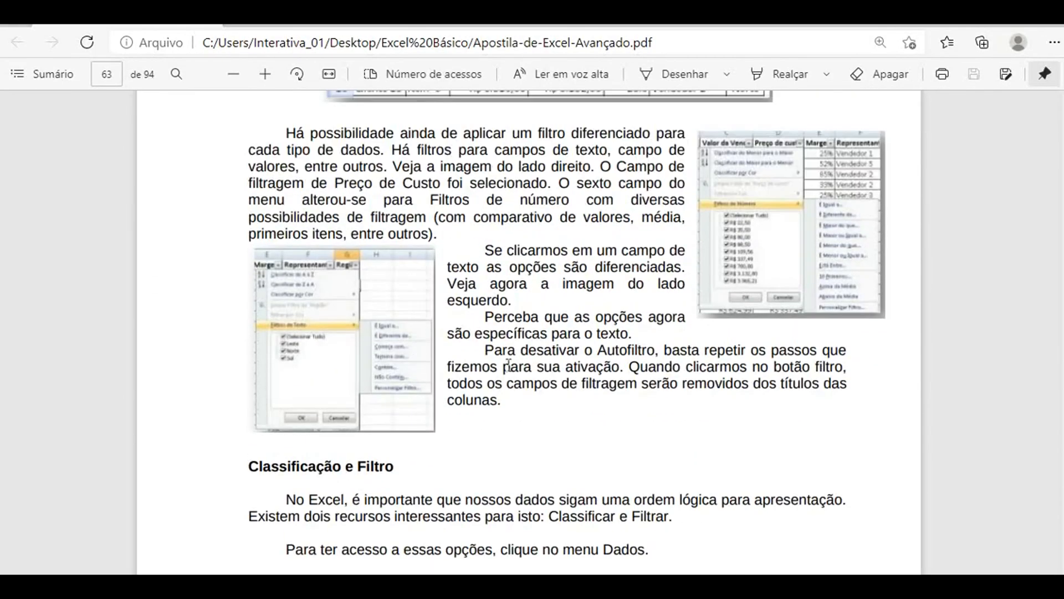
pyautogui.scroll(-20, 584, 358)
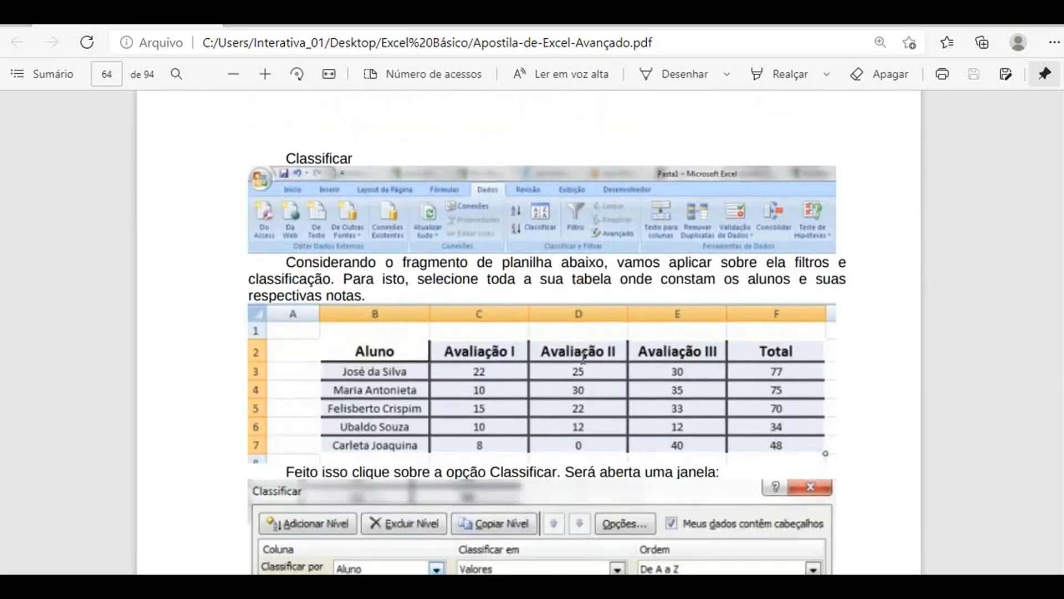
pyautogui.scroll(-15, 583, 357)
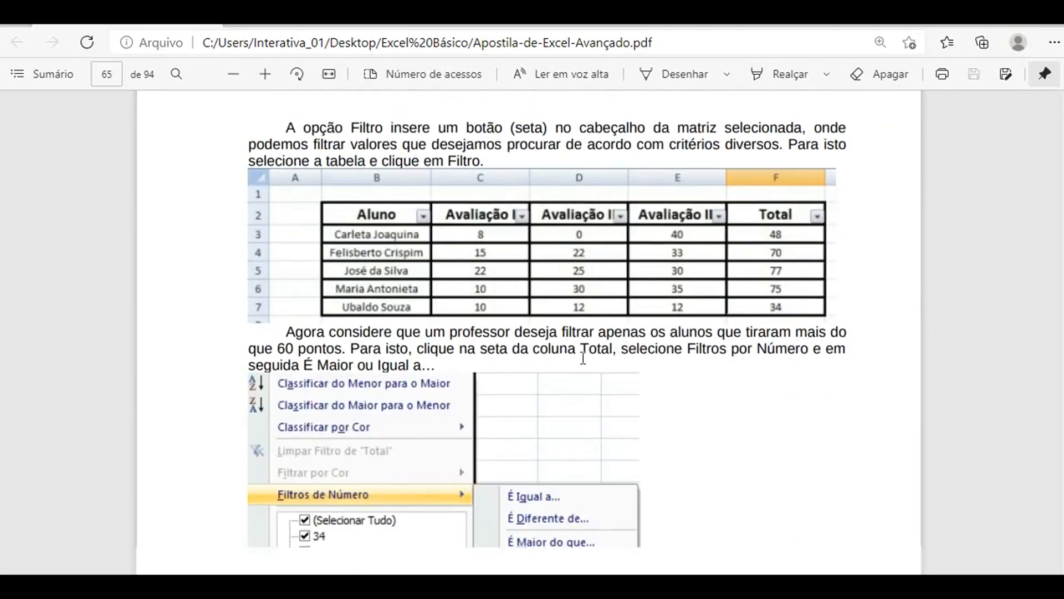
# - Look through the handout's pivot table chapter from the example table on page 66 to the Data filter example on page 73
pyautogui.scroll(-18, 583, 358)
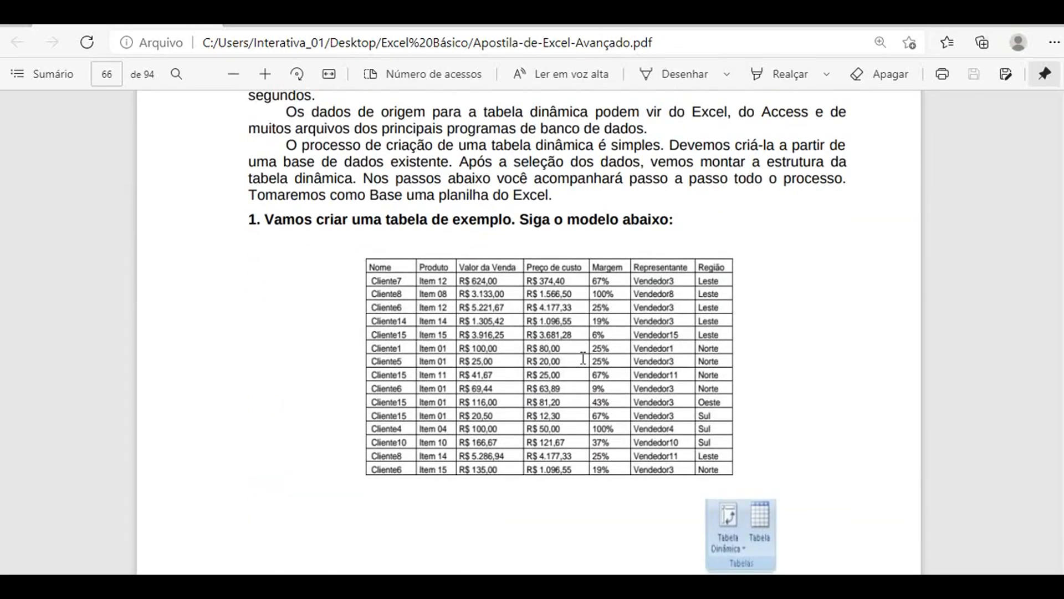
pyautogui.scroll(-3, 583, 358)
pyautogui.scroll(-20, 583, 358)
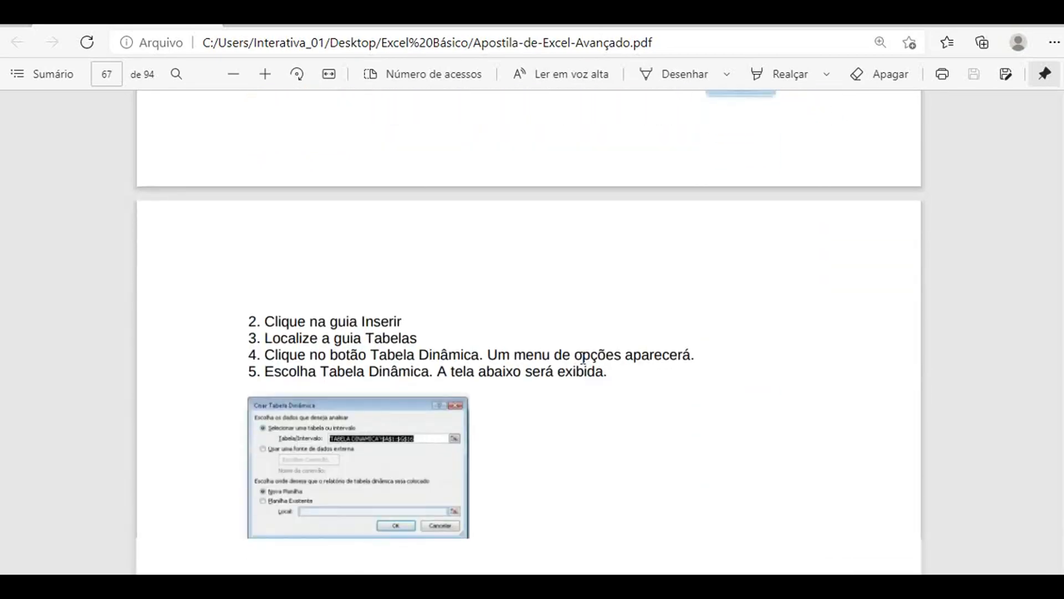
pyautogui.scroll(-20, 584, 357)
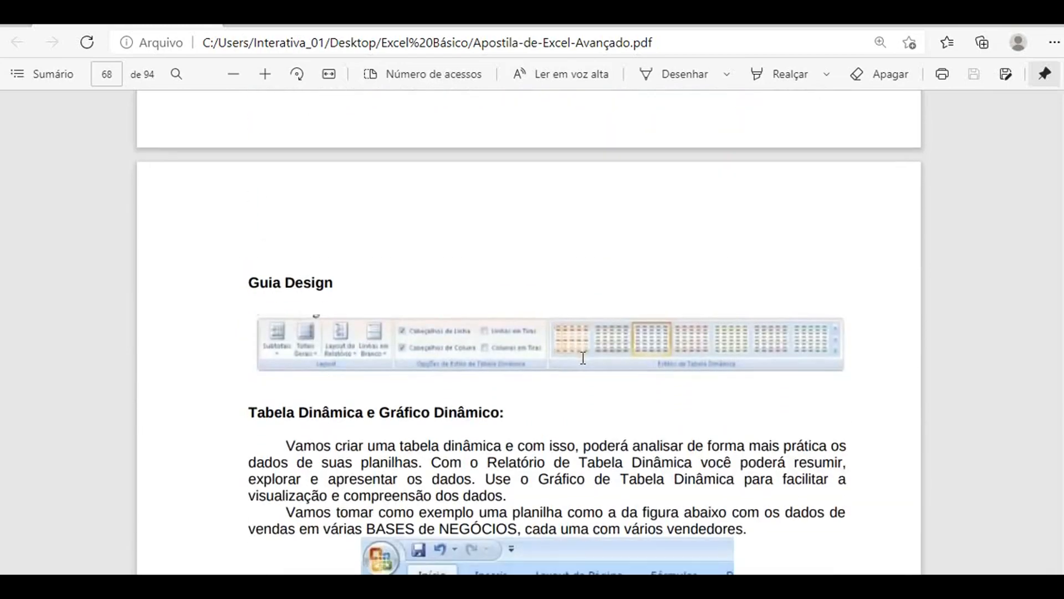
pyautogui.scroll(-20, 583, 358)
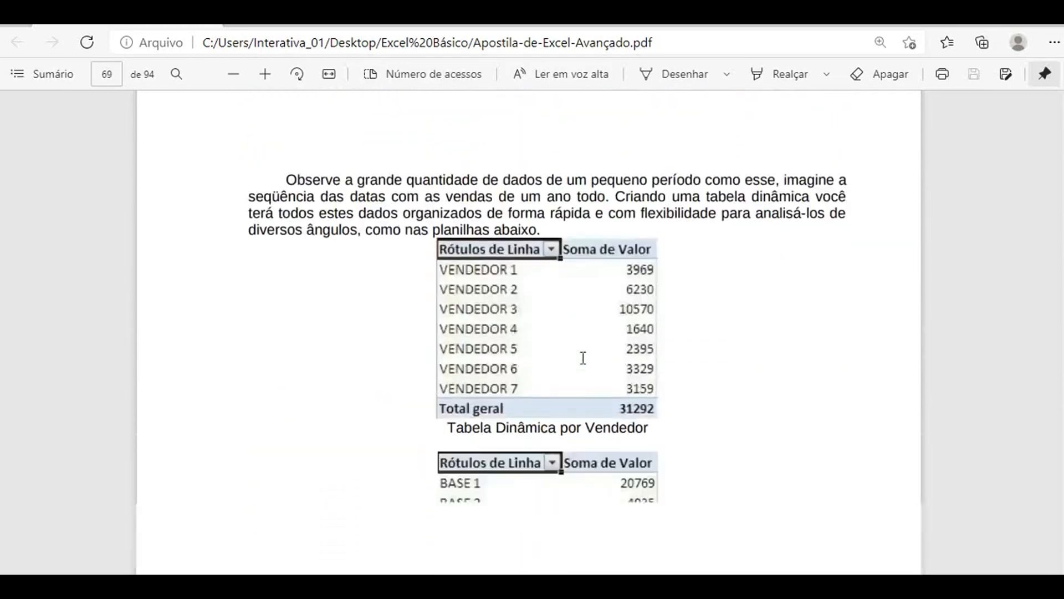
pyautogui.scroll(-20, 583, 358)
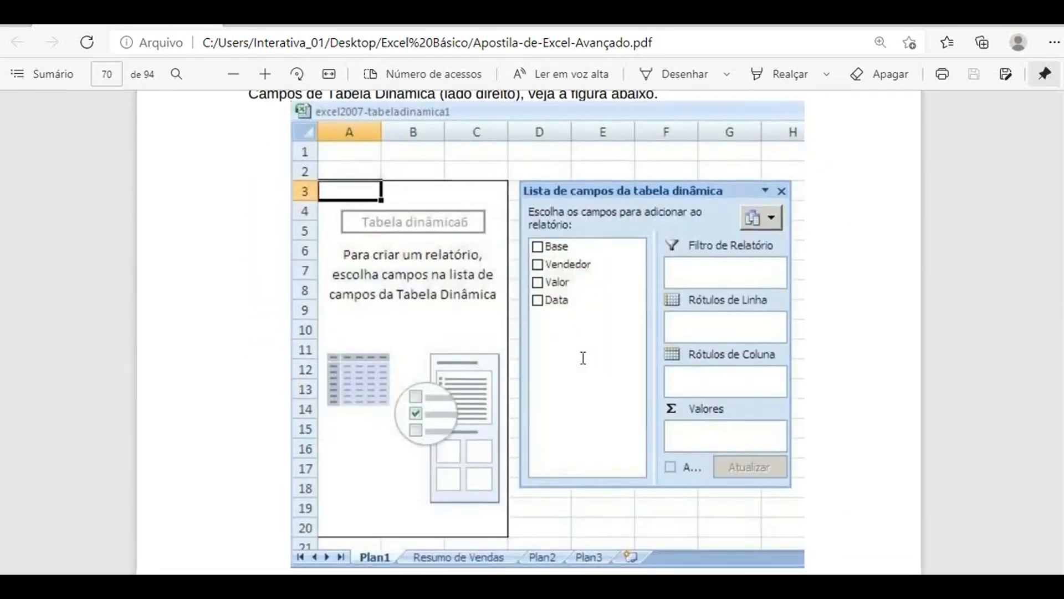
pyautogui.scroll(-20, 583, 358)
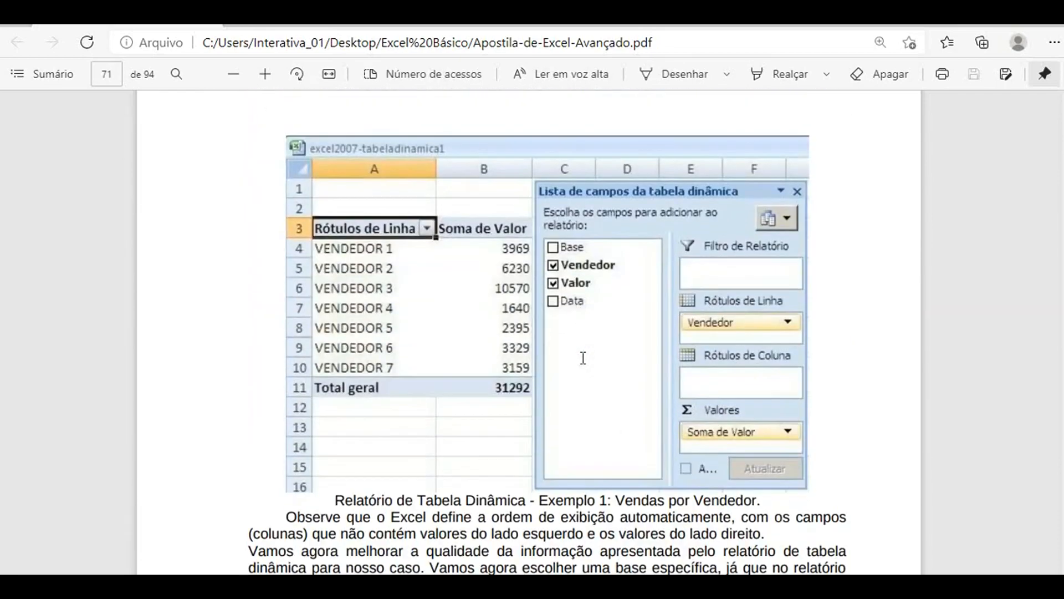
pyautogui.scroll(-20, 583, 357)
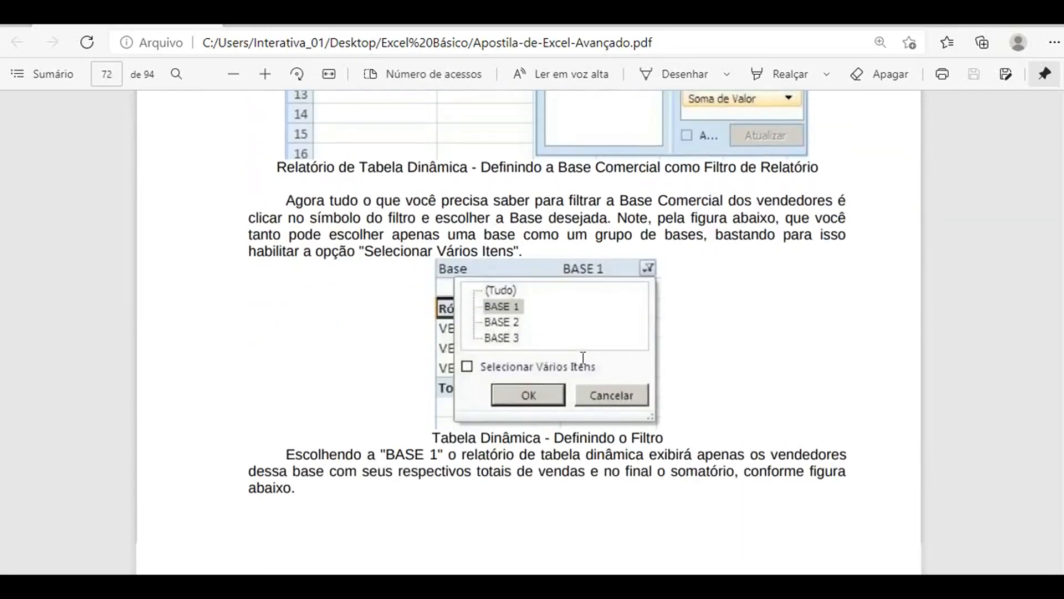
pyautogui.scroll(-3, 583, 358)
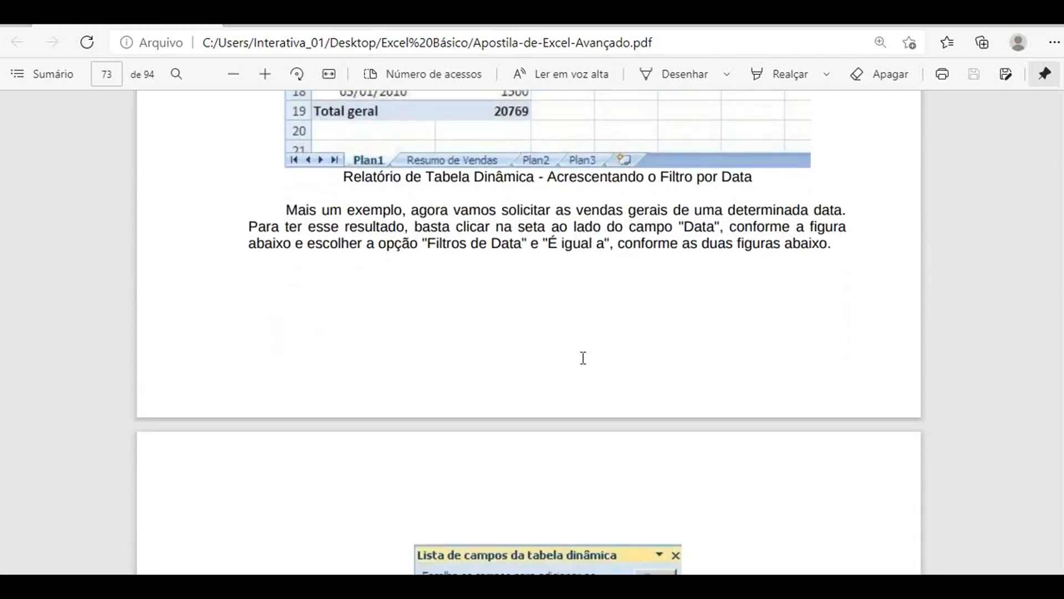
# - Review the report with the Data field on page 73 and go back to the pivot table example worksheet on page 68
pyautogui.scroll(7, 584, 357)
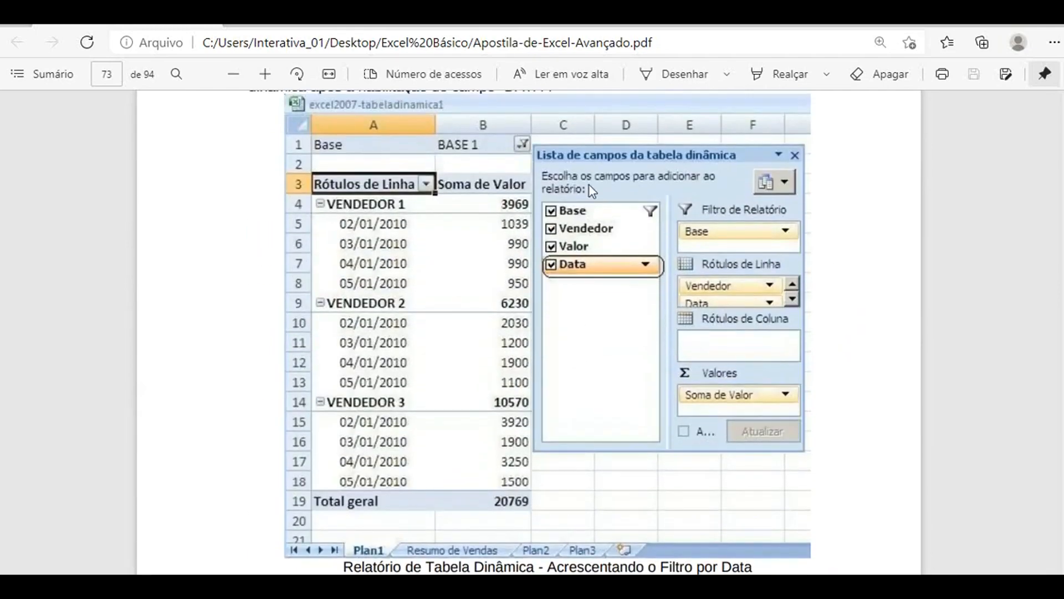
pyautogui.scroll(-5, 613, 269)
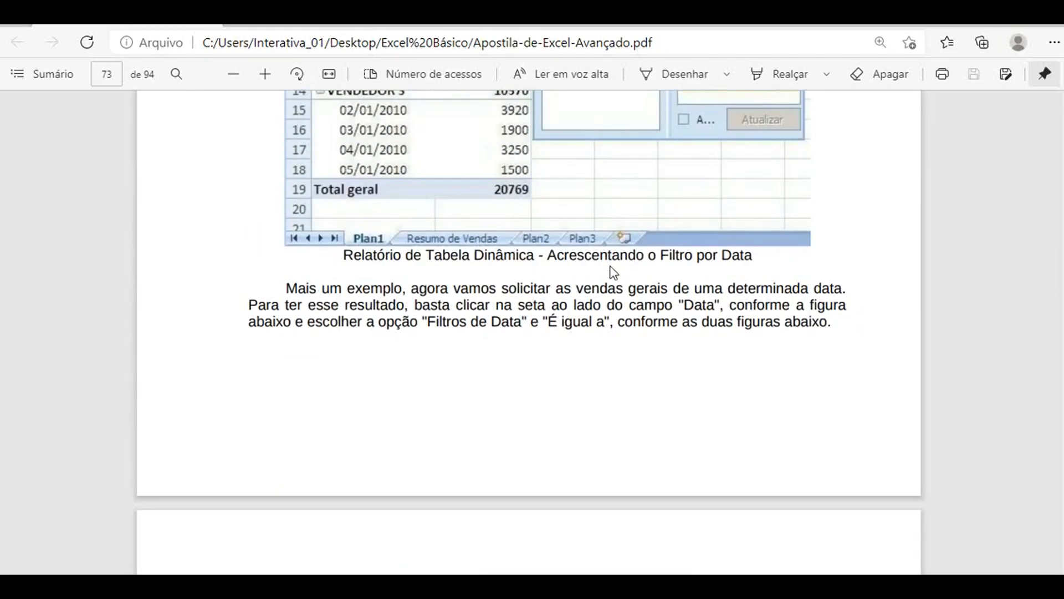
pyautogui.scroll(5, 613, 272)
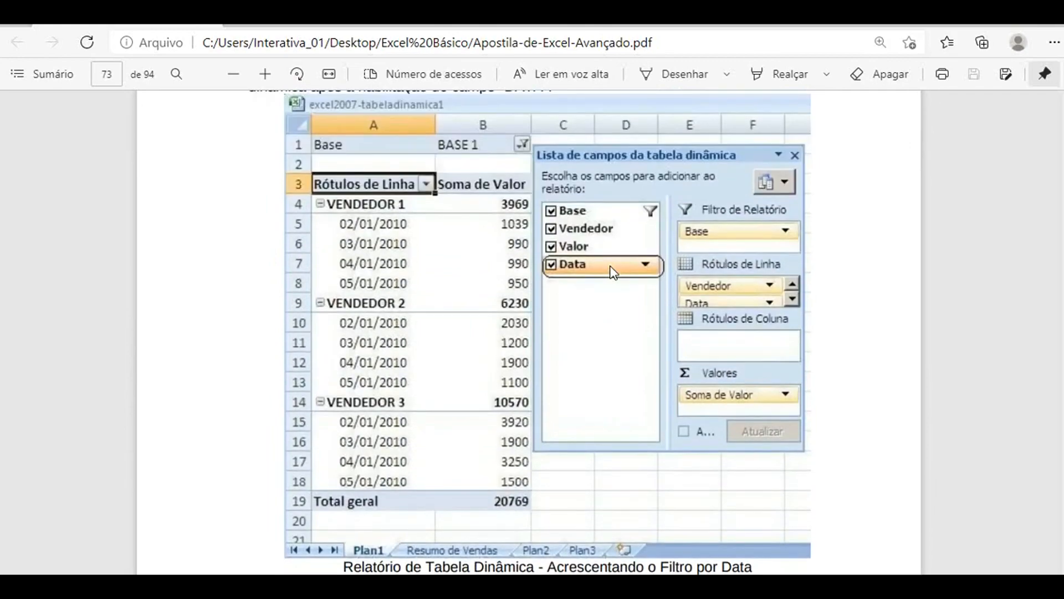
pyautogui.scroll(17, 612, 272)
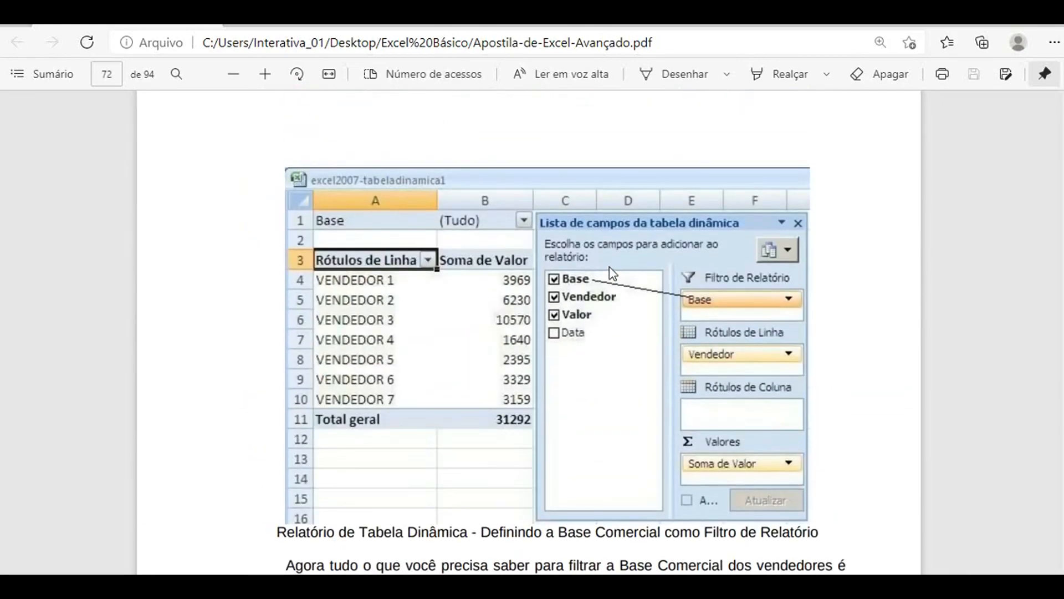
pyautogui.scroll(20, 611, 272)
pyautogui.scroll(20, 612, 272)
pyautogui.scroll(9, 609, 270)
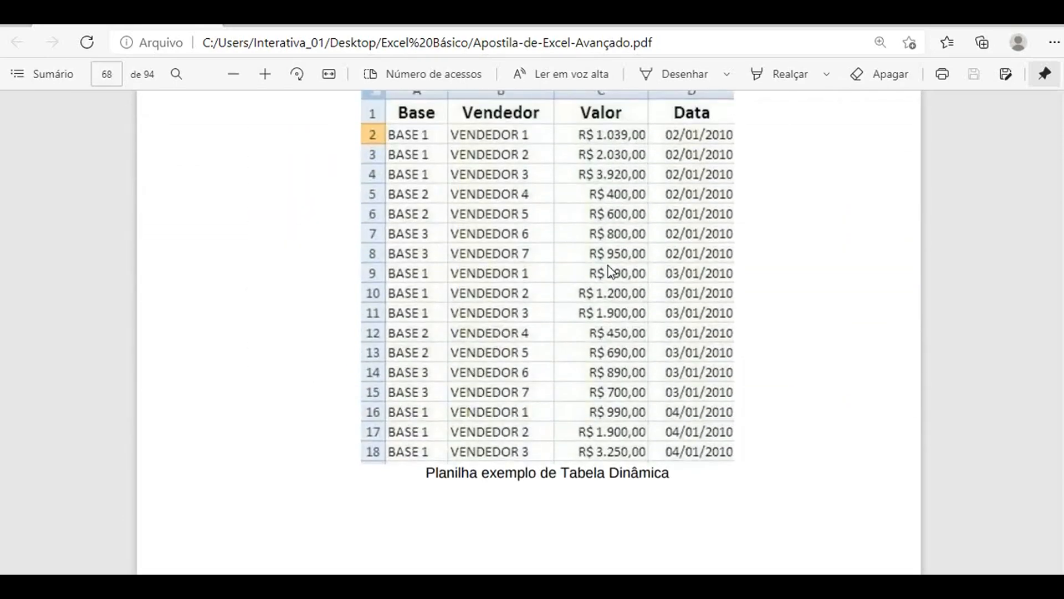
pyautogui.scroll(8, 610, 272)
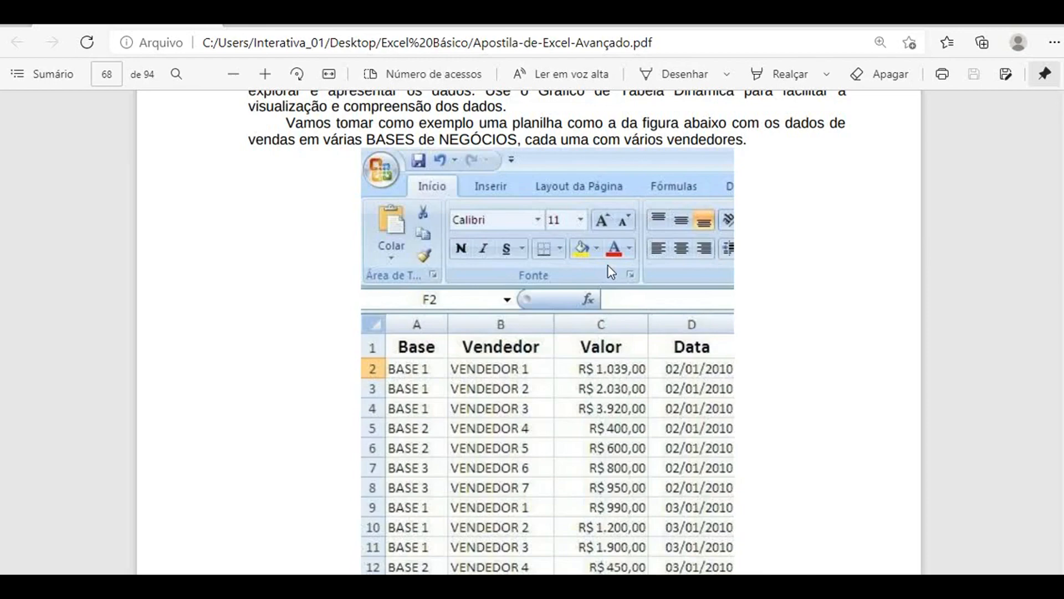
# - Return to the example table on handout page 66, switch to Excel and reselect all items in the Produto filter
pyautogui.scroll(15, 610, 270)
pyautogui.scroll(20, 607, 265)
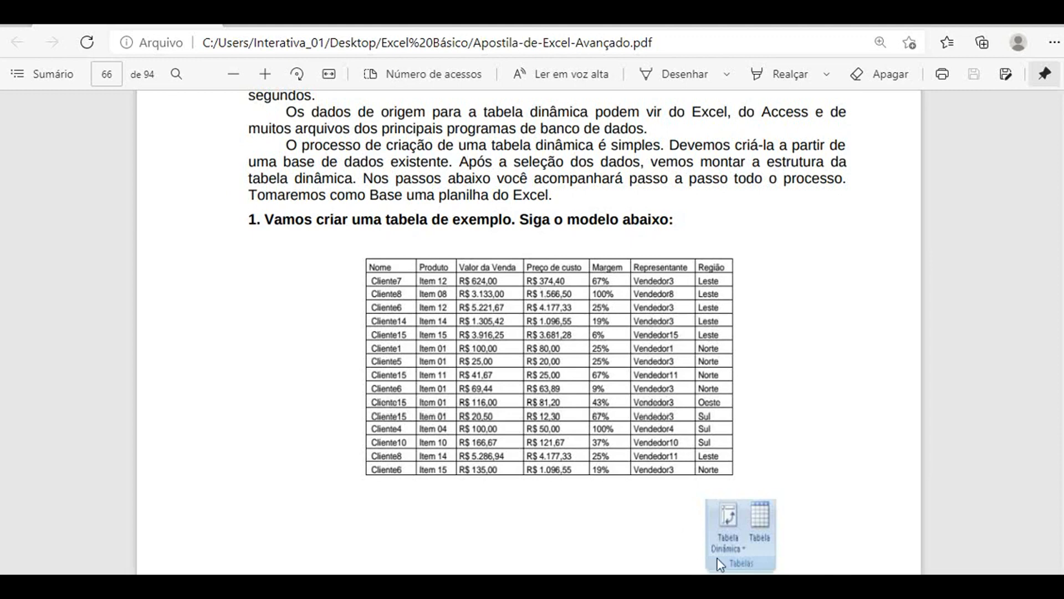
pyautogui.hotkey('alt', 'Tab')
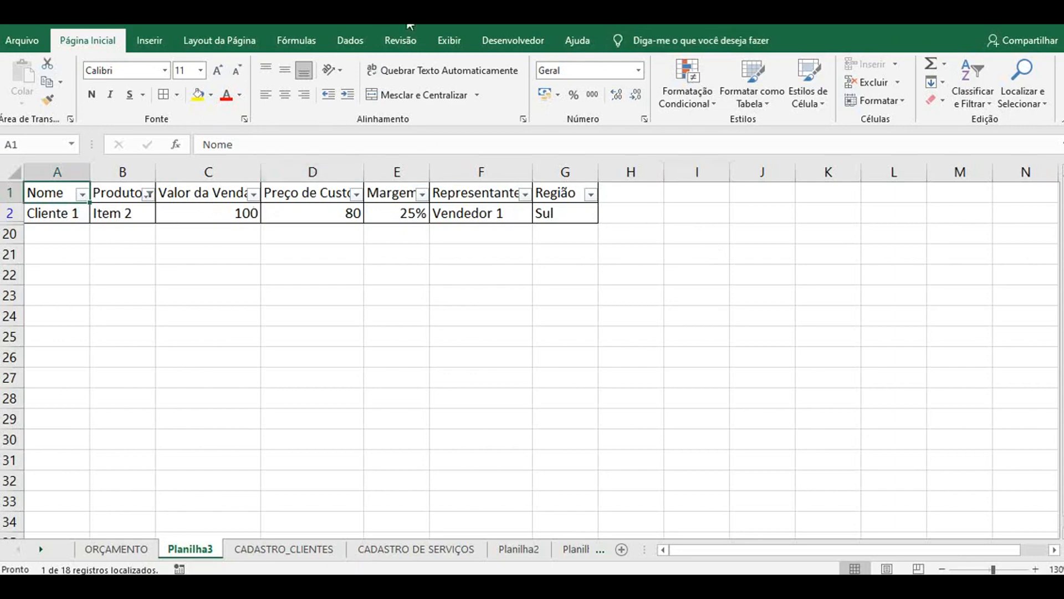
pyautogui.click(82, 194)
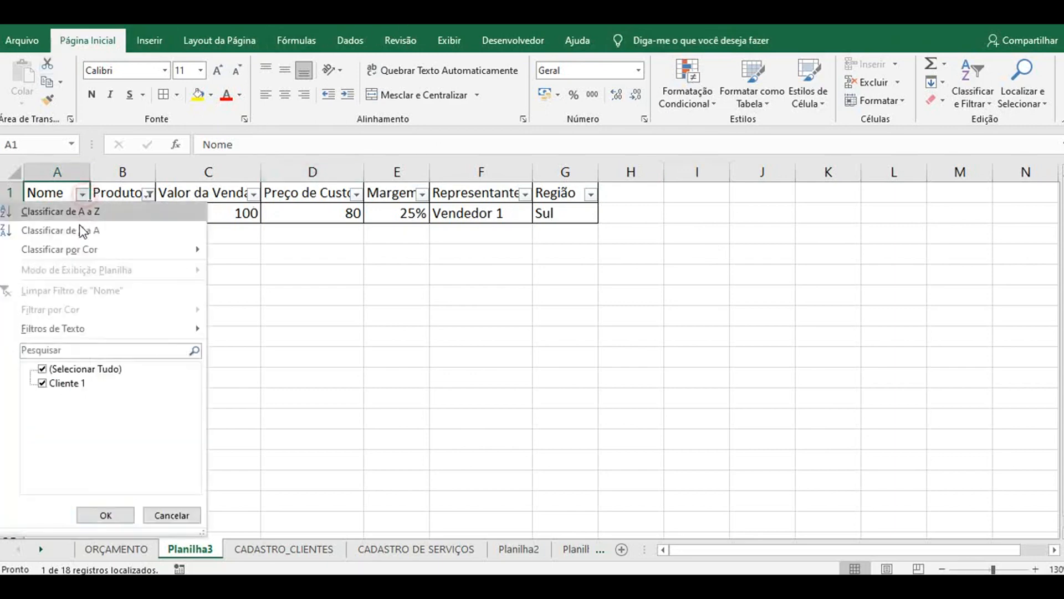
pyautogui.click(148, 194)
pyautogui.click(148, 195)
pyautogui.click(83, 369)
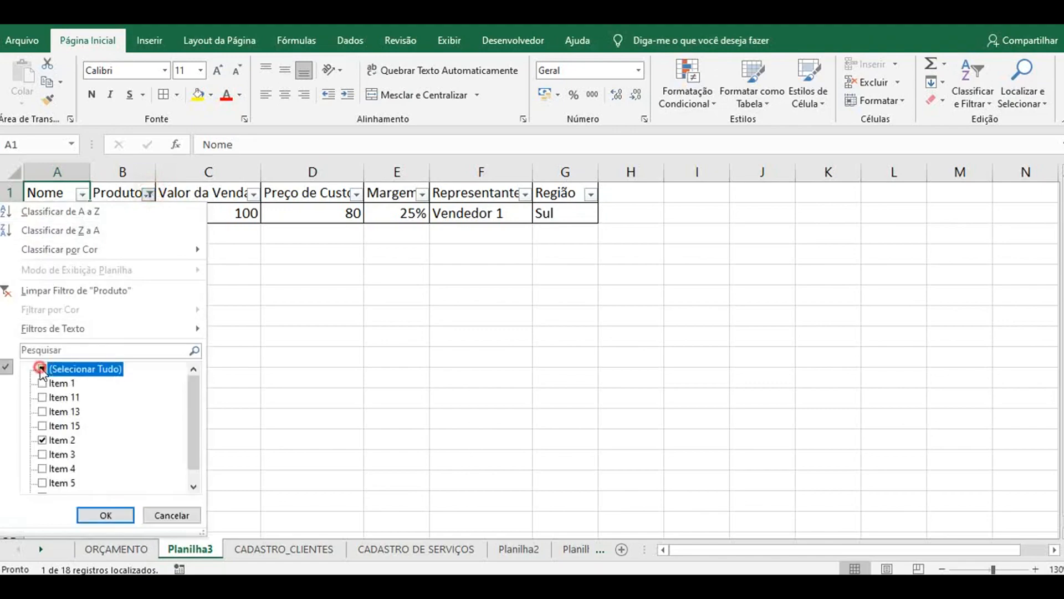
pyautogui.click(105, 515)
# - Compare the Excel sales table with the handout's example on page 66 and read the pivot table steps on page 67
pyautogui.moveTo(437, 27); pyautogui.dragTo(991, 95)
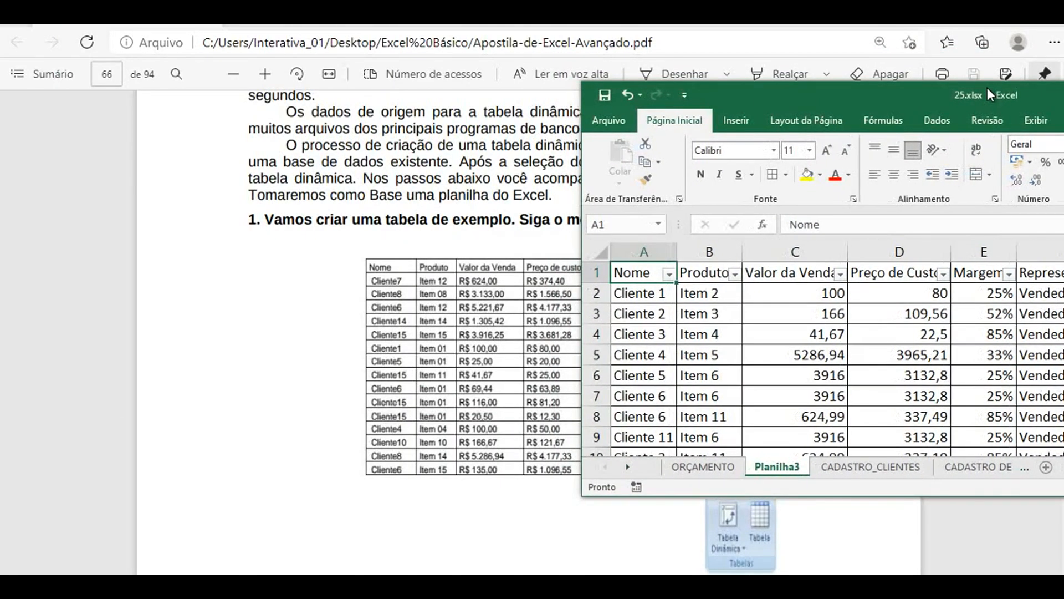
pyautogui.moveTo(987, 87); pyautogui.dragTo(610, 374)
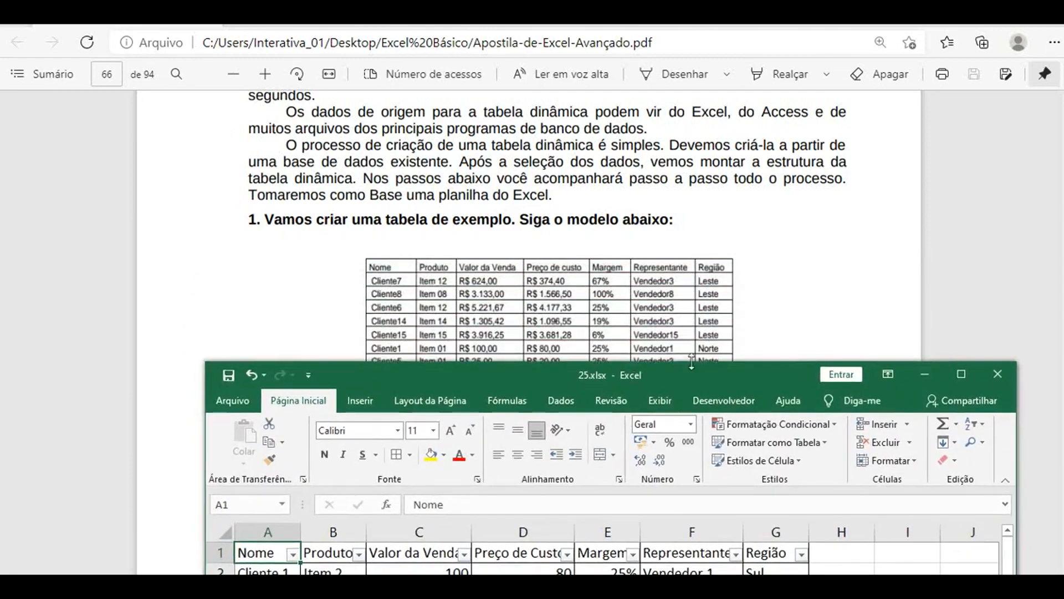
pyautogui.click(925, 375)
pyautogui.scroll(-10, 690, 310)
pyautogui.scroll(-4, 690, 311)
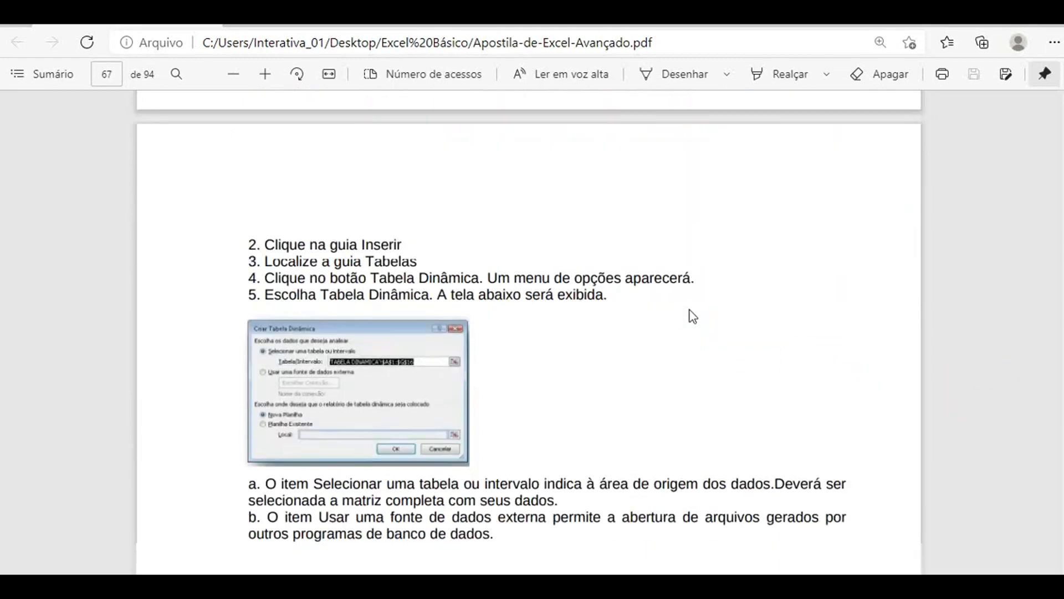
pyautogui.scroll(1, 689, 310)
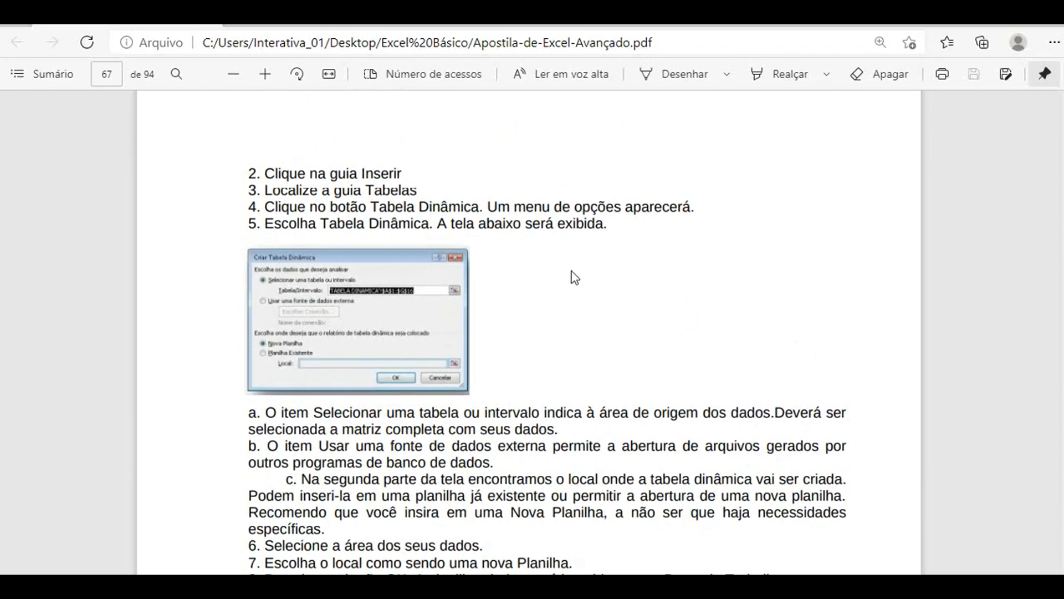
pyautogui.moveTo(290, 176); pyautogui.dragTo(417, 179)
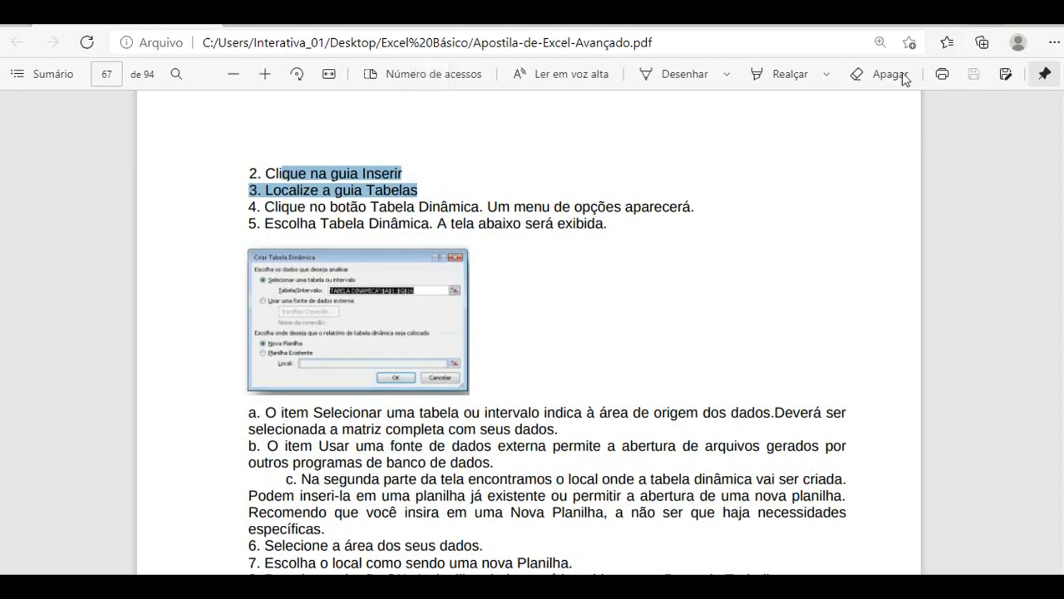
# - Bring Excel back to full size, start a PivotTable from the Planilha3 sales table and move its creation dialog off the data
pyautogui.click(974, 13)
pyautogui.click(804, 586)
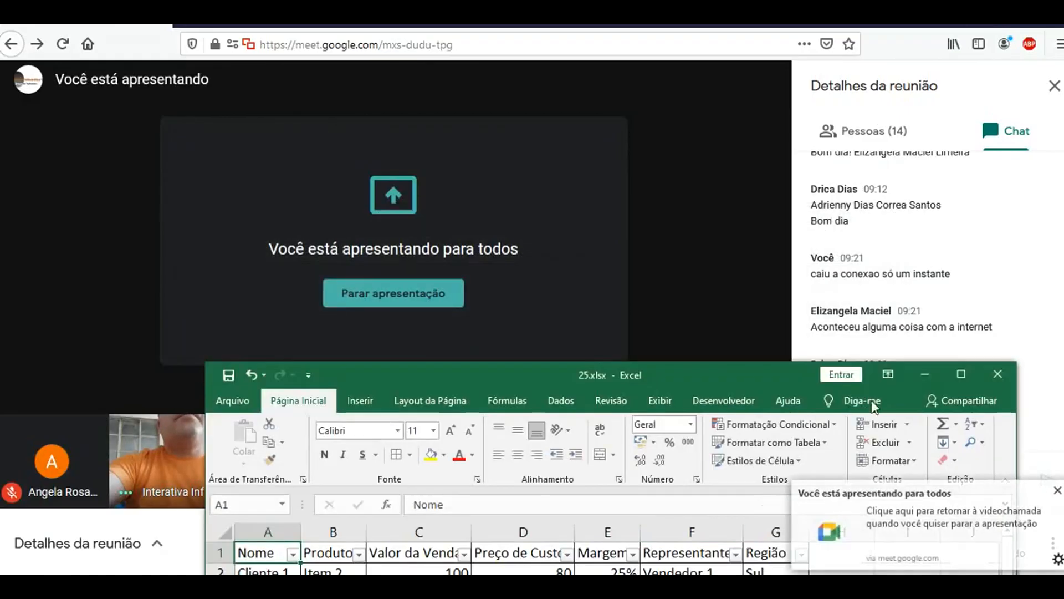
pyautogui.click(962, 375)
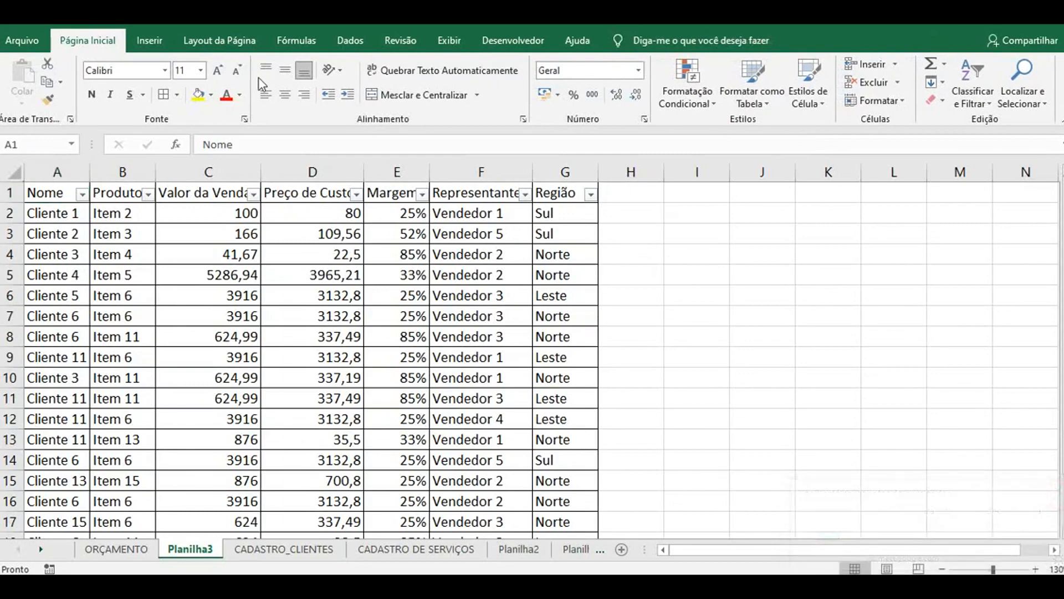
pyautogui.click(149, 41)
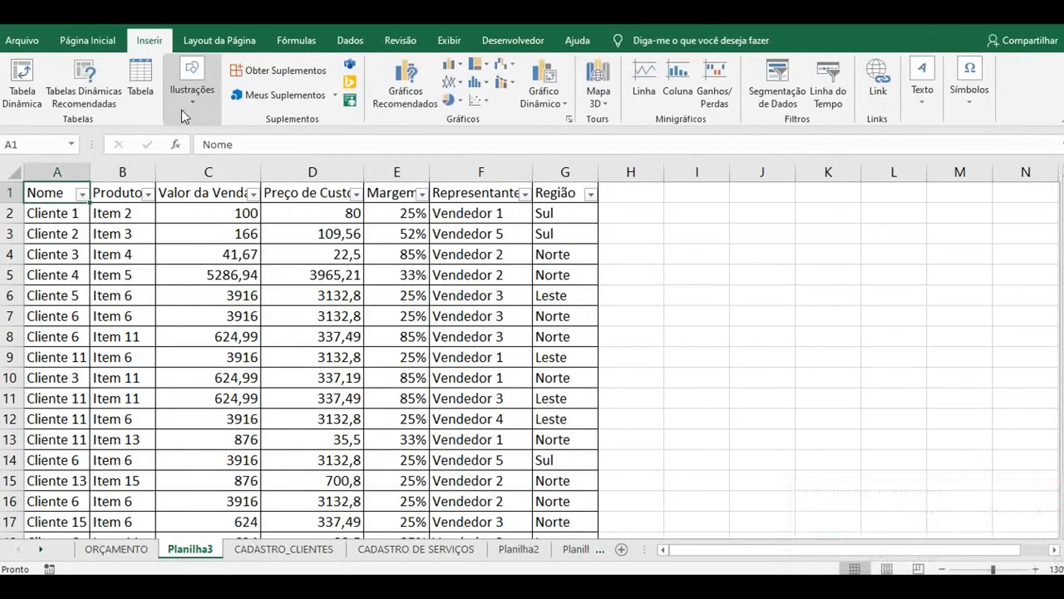
pyautogui.click(40, 111)
pyautogui.moveTo(133, 322); pyautogui.dragTo(804, 262)
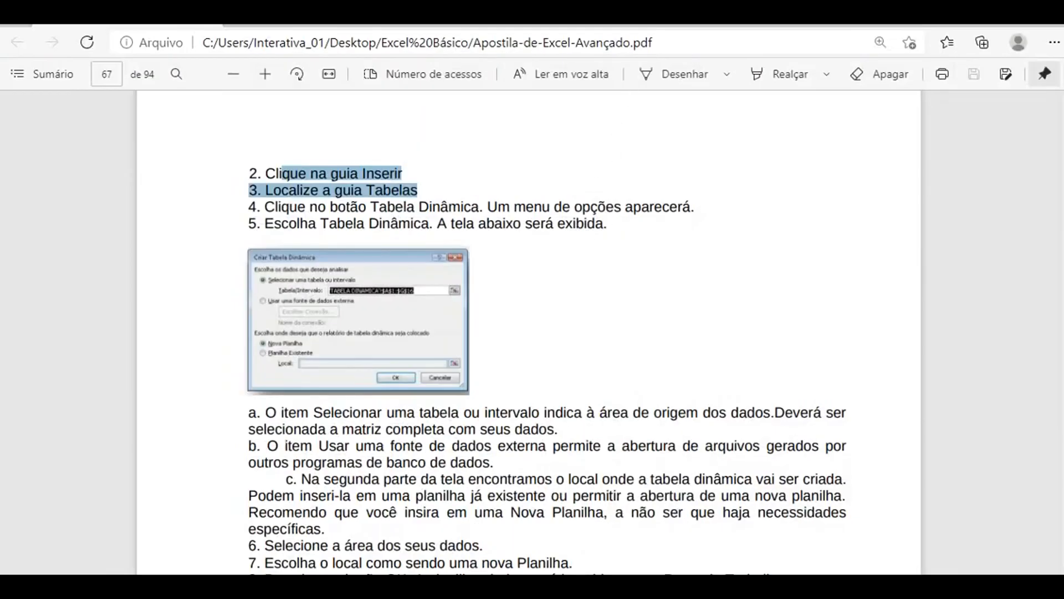
# - Compare the pivot table creation dialog side by side with the handout's illustration and check the source range in full-size Excel
pyautogui.press('super+Left')
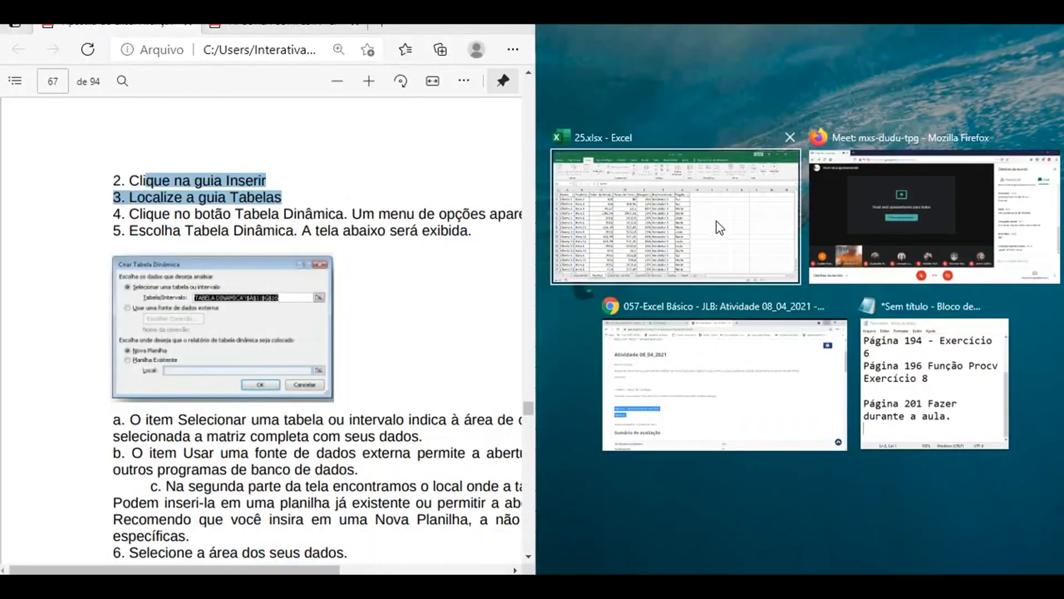
pyautogui.click(716, 225)
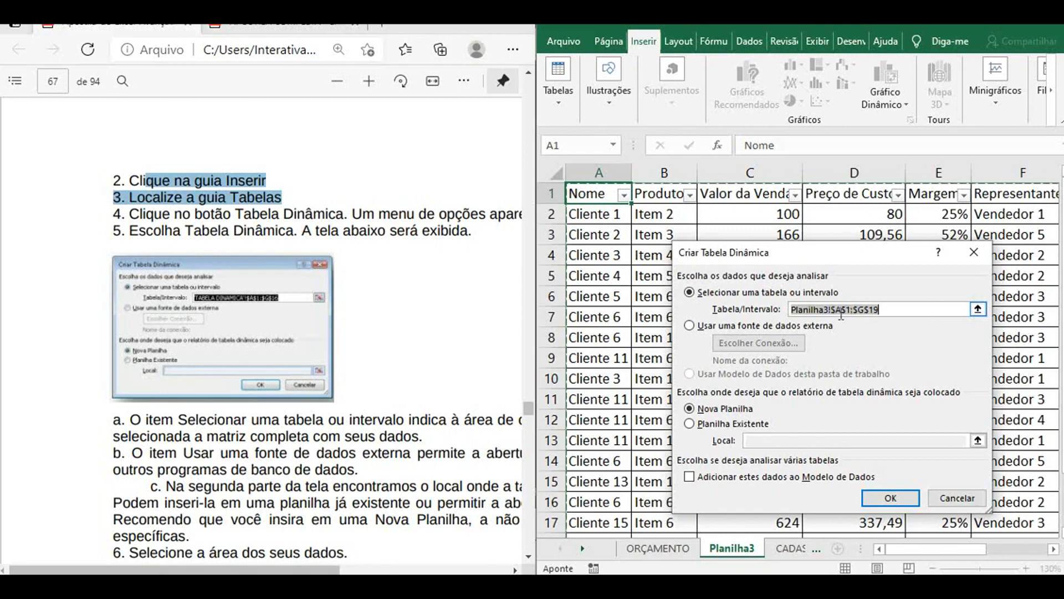
pyautogui.click(455, 23)
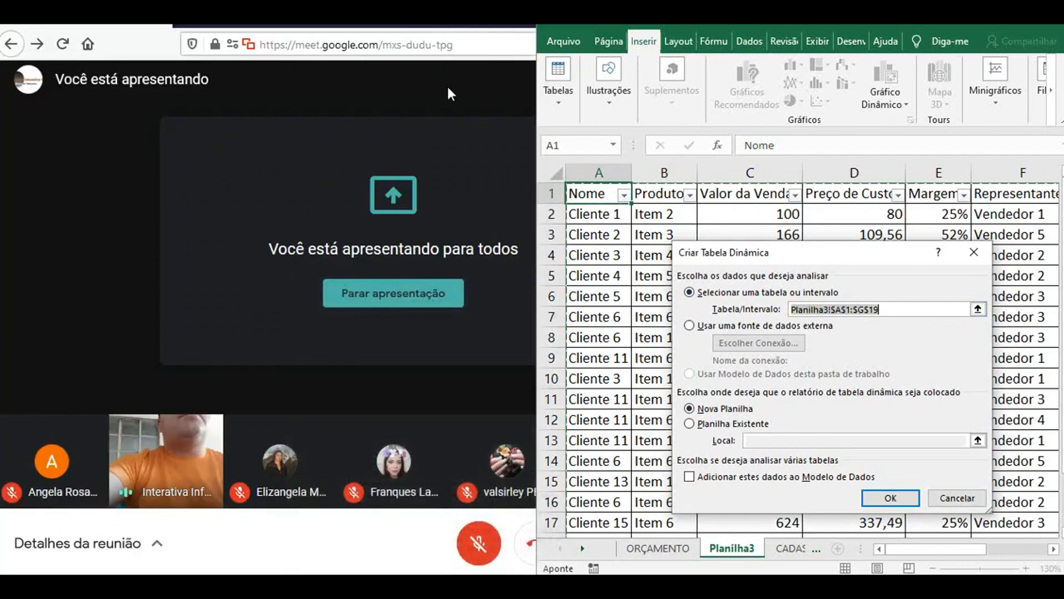
pyautogui.click(1021, 25)
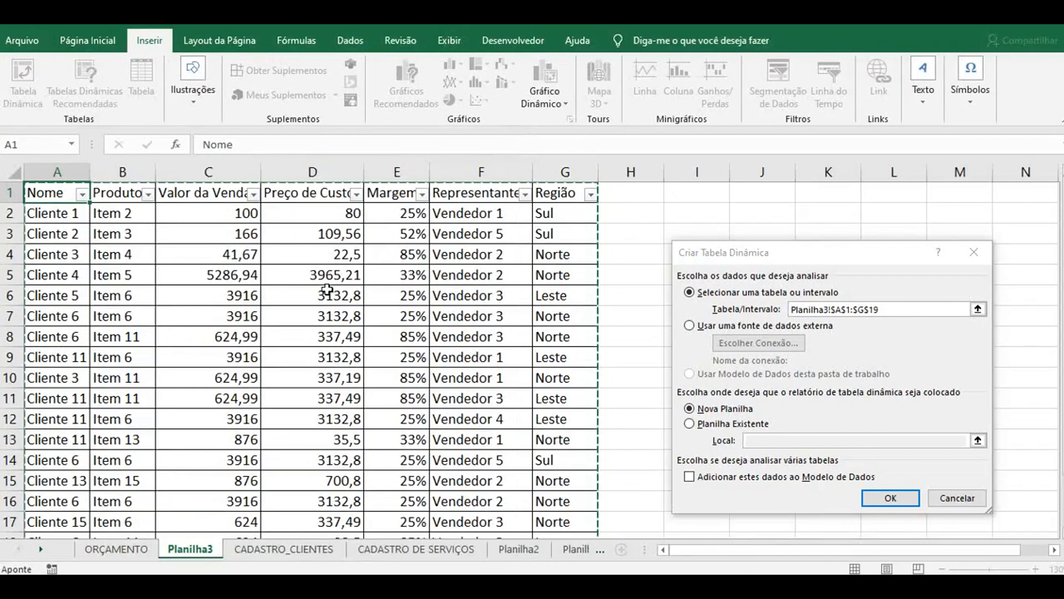
pyautogui.scroll(-2, 323, 288)
pyautogui.scroll(2, 70, 237)
# - Read the handout's explanation of the data source and location options and steps 6 to 8 on page 67
pyautogui.click(569, 555)
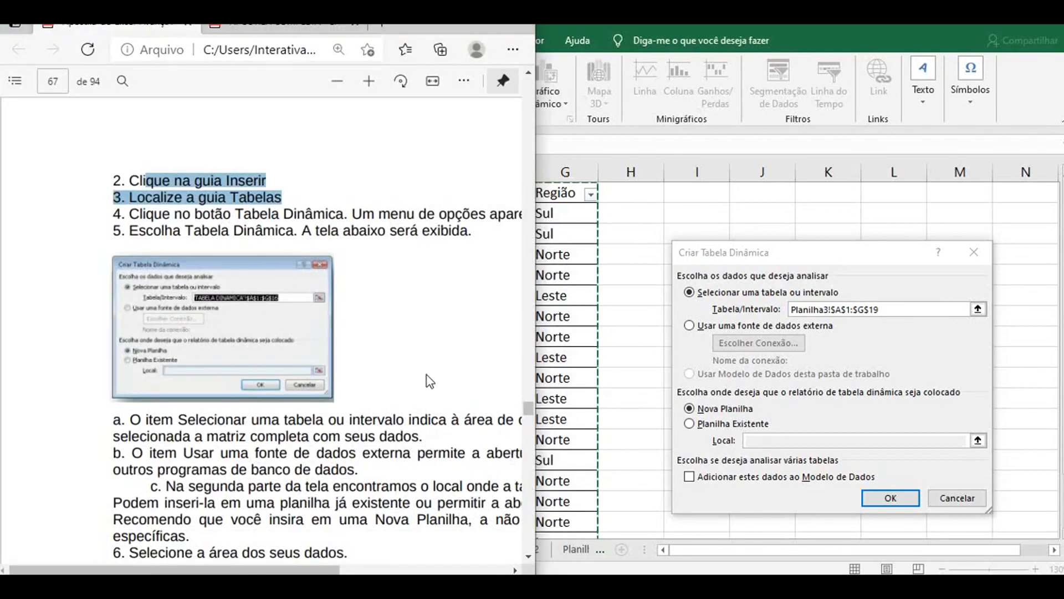
pyautogui.click(482, 18)
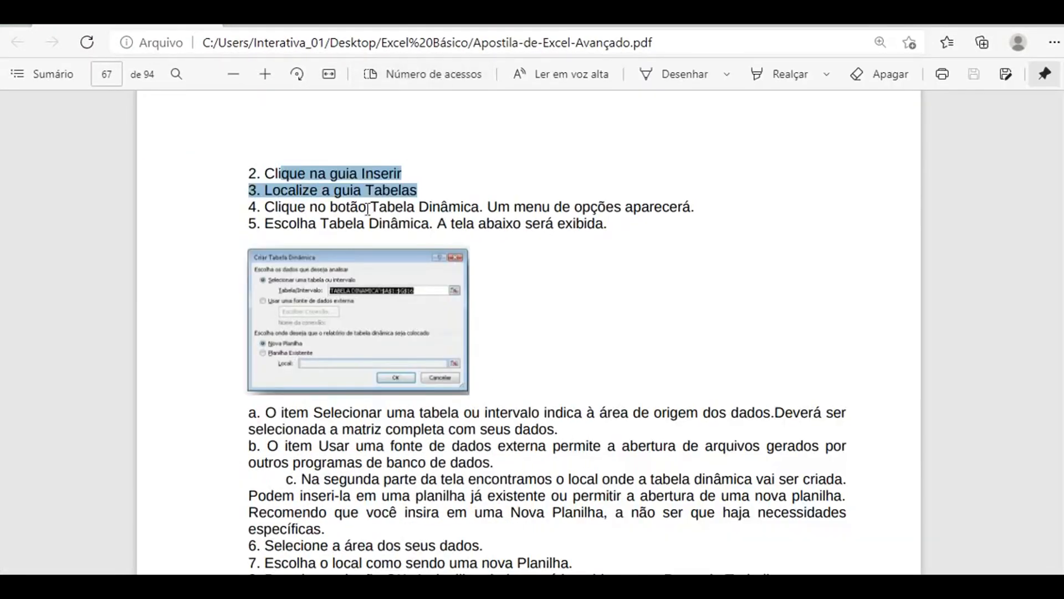
pyautogui.scroll(-3, 347, 275)
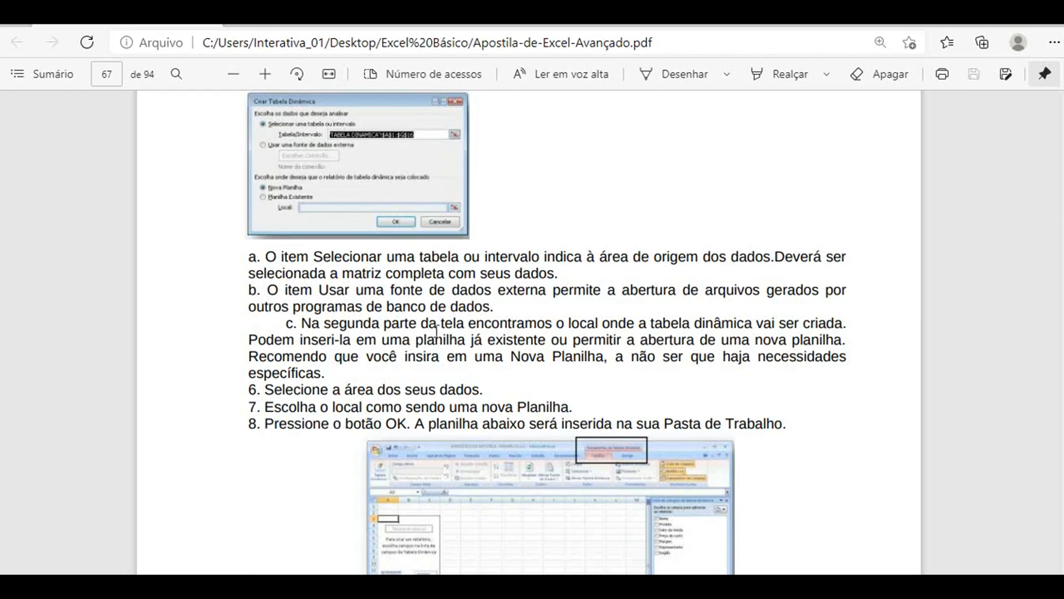
pyautogui.scroll(-3, 493, 327)
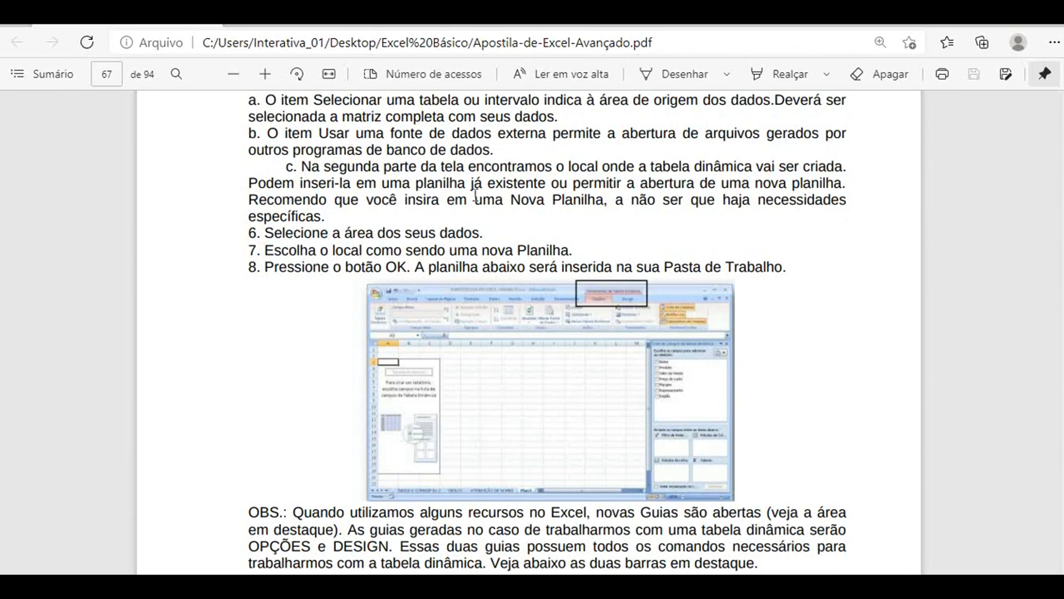
# - Create the pivot table from Planilha3!$A$1:$G$19 on a new worksheet (Nova Planilha)
pyautogui.click(645, 585)
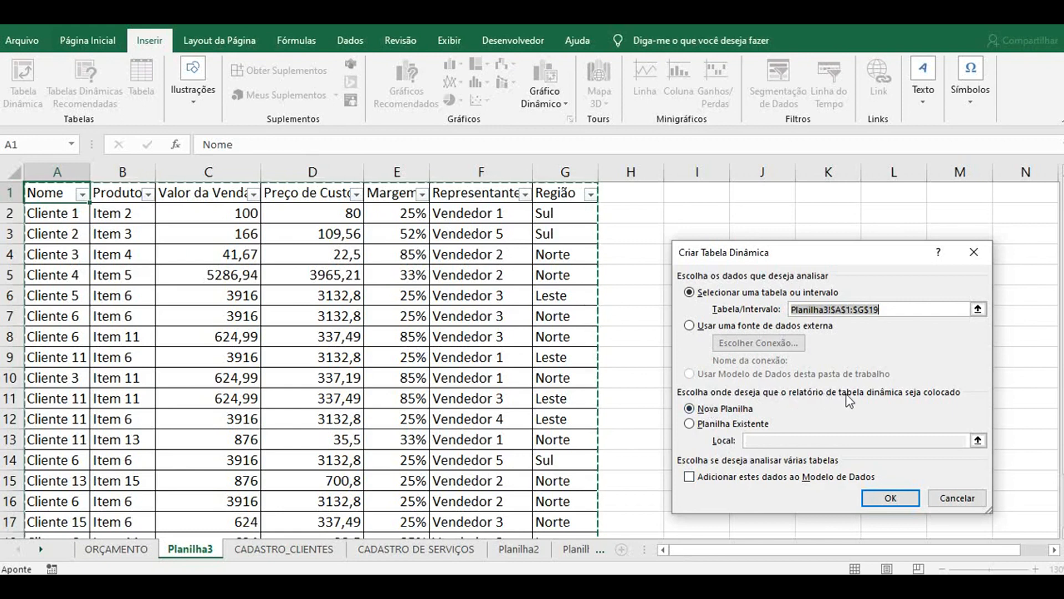
pyautogui.click(730, 411)
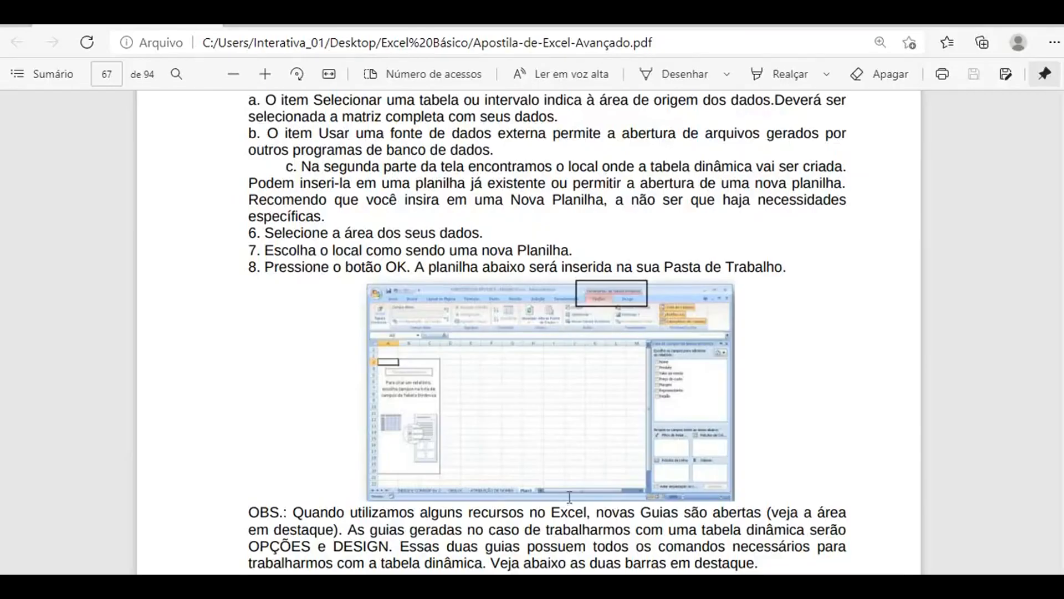
pyautogui.scroll(-3, 565, 470)
pyautogui.scroll(1, 564, 470)
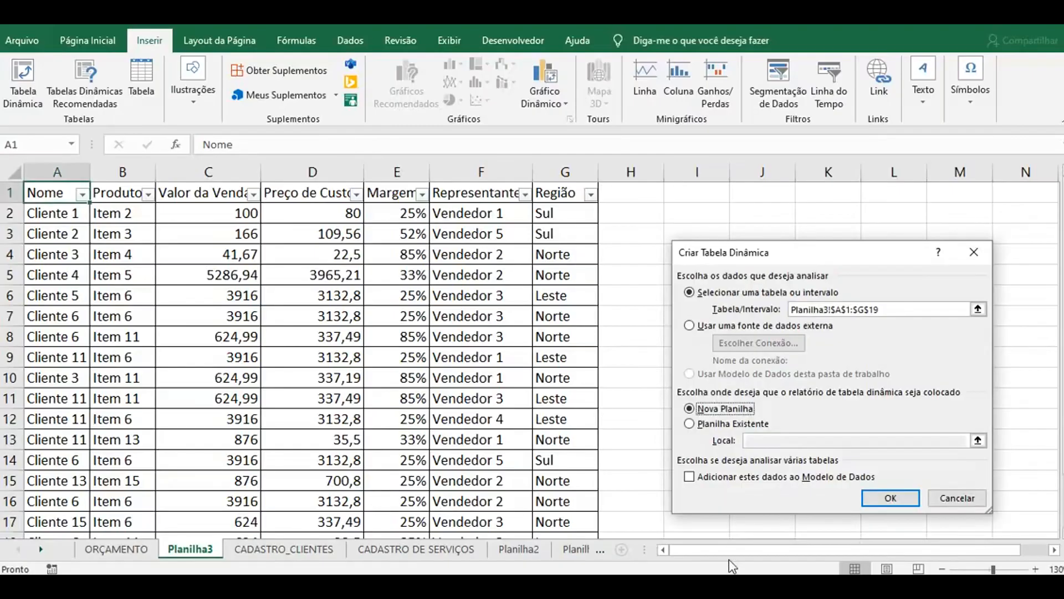
pyautogui.click(868, 497)
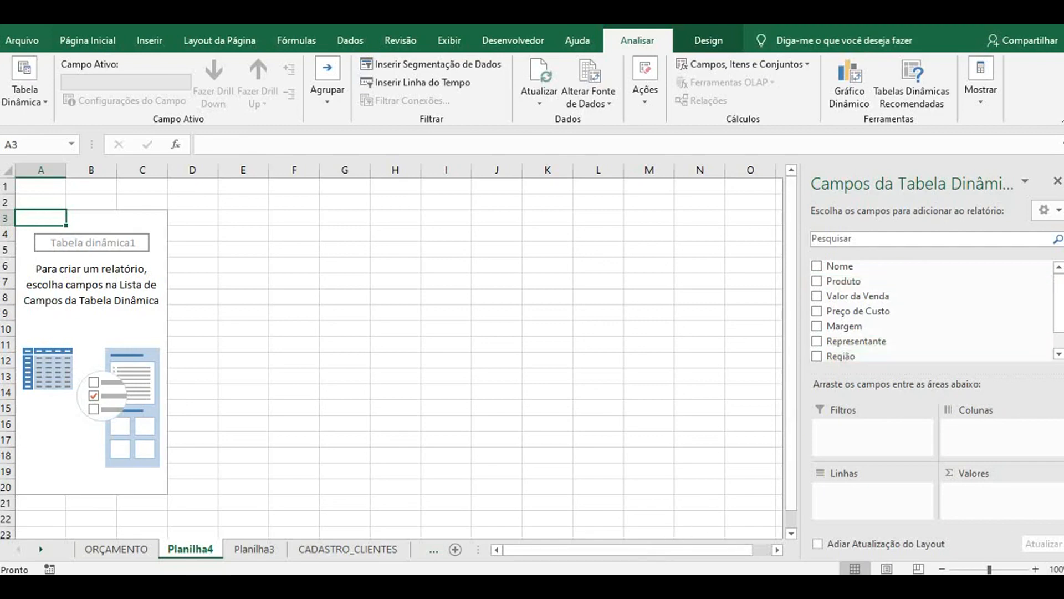
# - Compare the new pivot table worksheet and its pivot table tools with the illustration and OBS. note on handout page 67
pyautogui.click(590, 463)
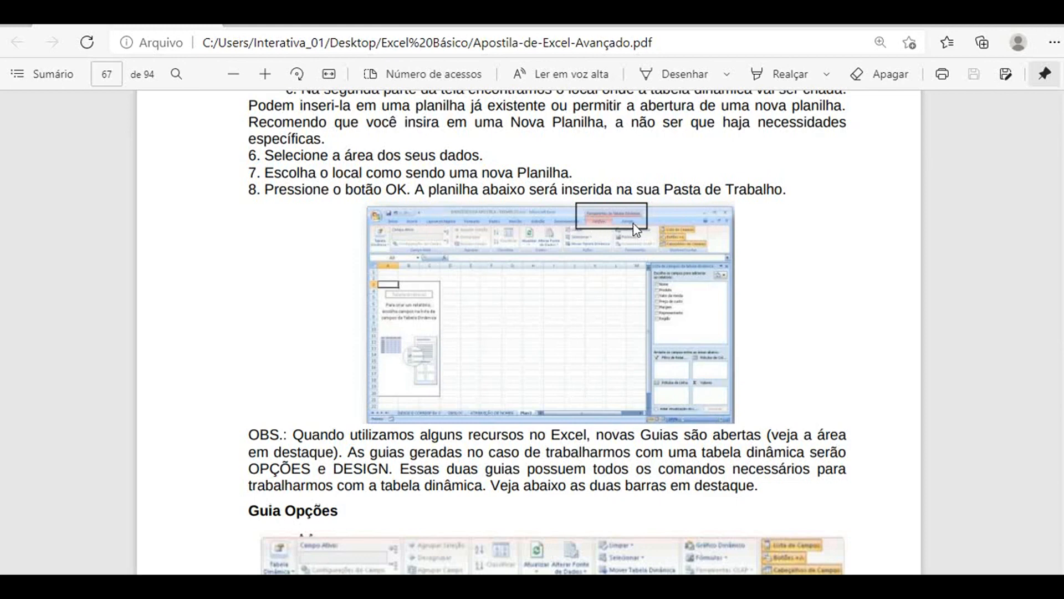
pyautogui.click(707, 585)
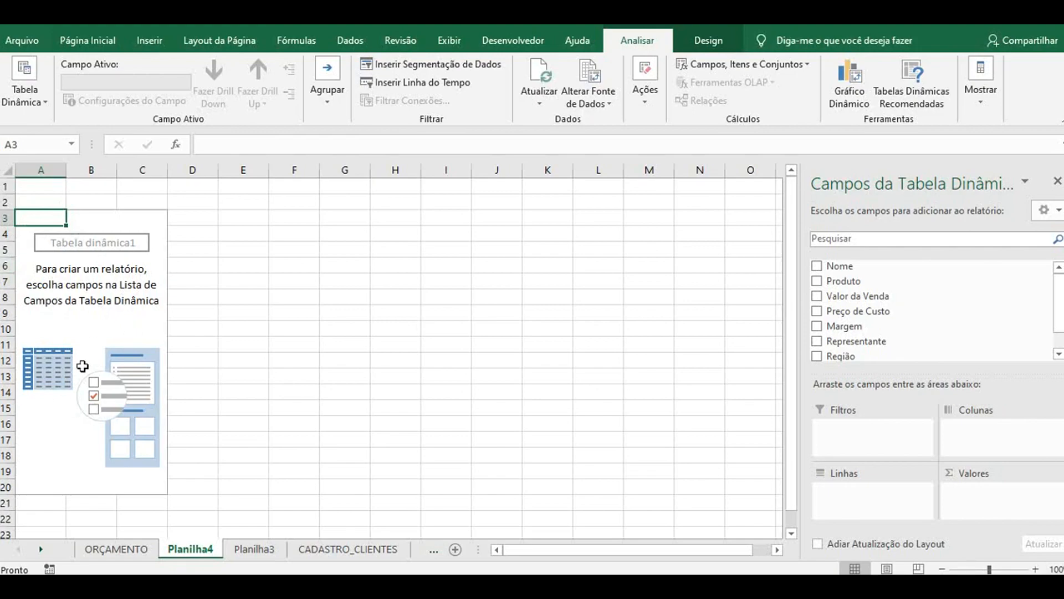
pyautogui.click(355, 586)
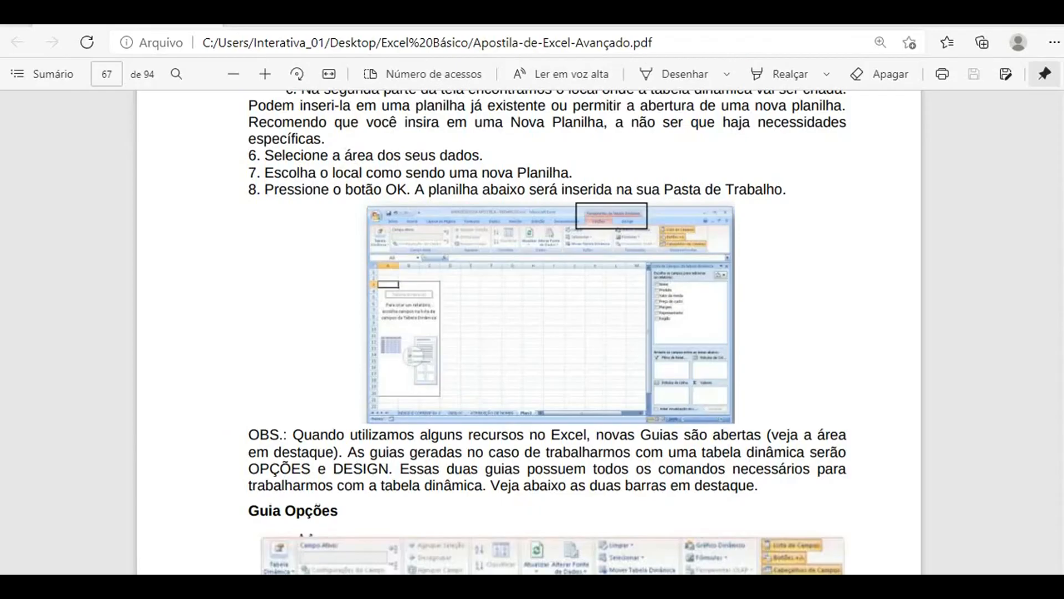
pyautogui.scroll(-3, 530, 448)
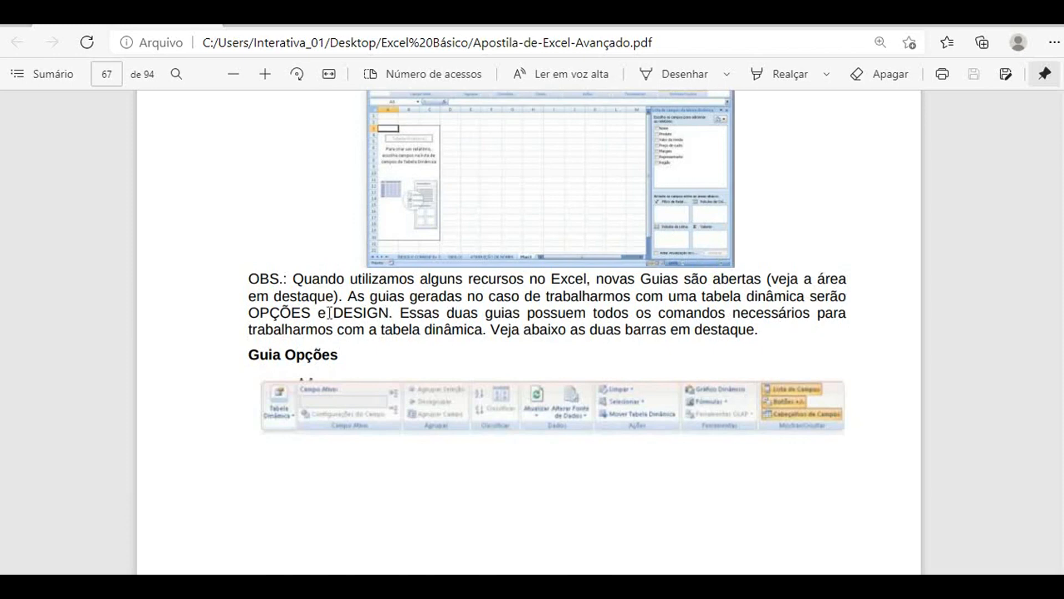
pyautogui.scroll(2, 329, 313)
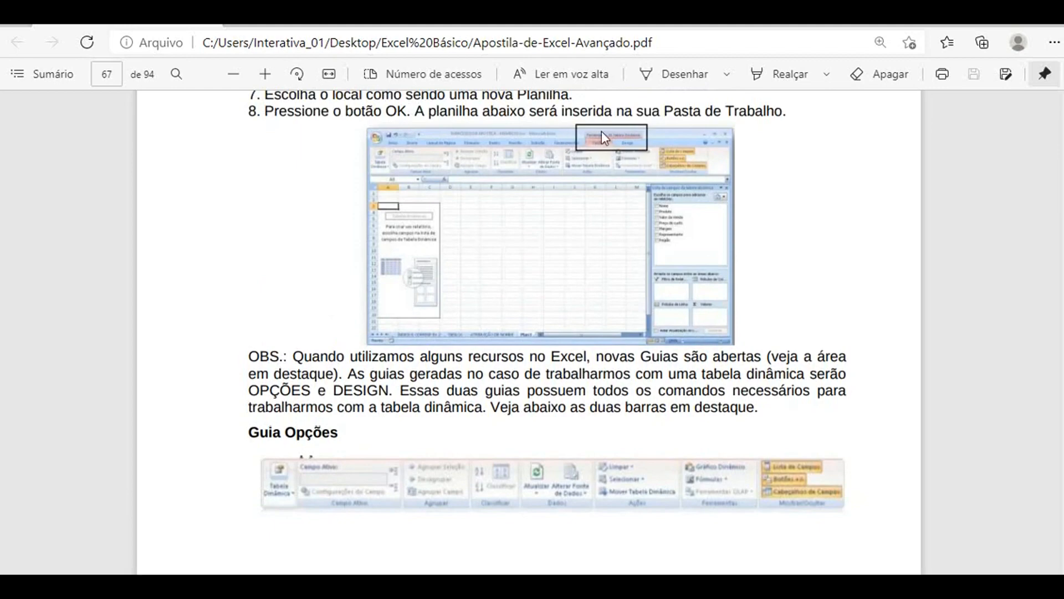
pyautogui.hotkey('alt', 'Tab')
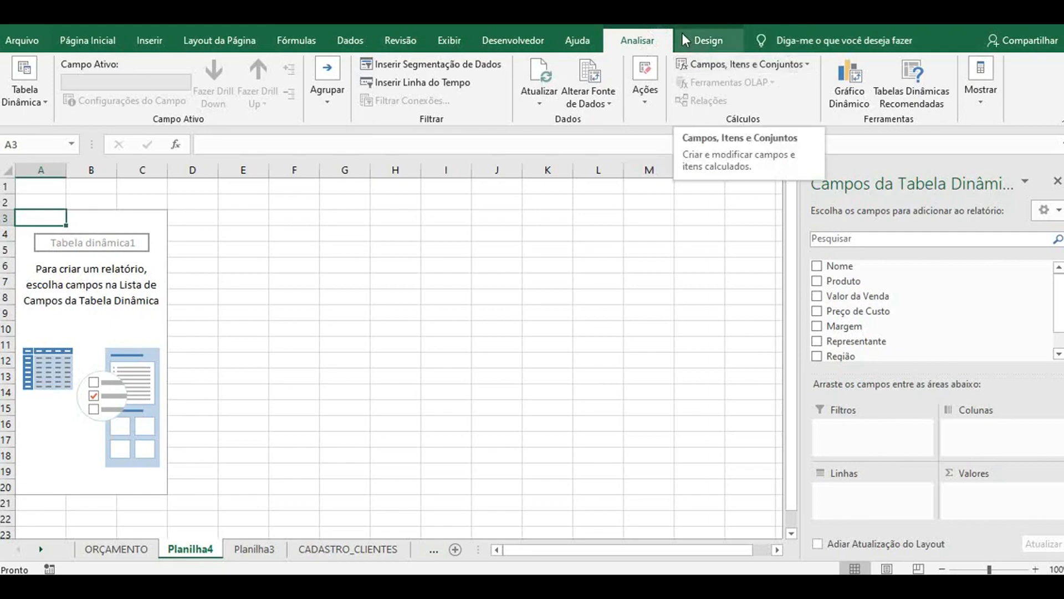
pyautogui.hotkey('alt', 'Tab')
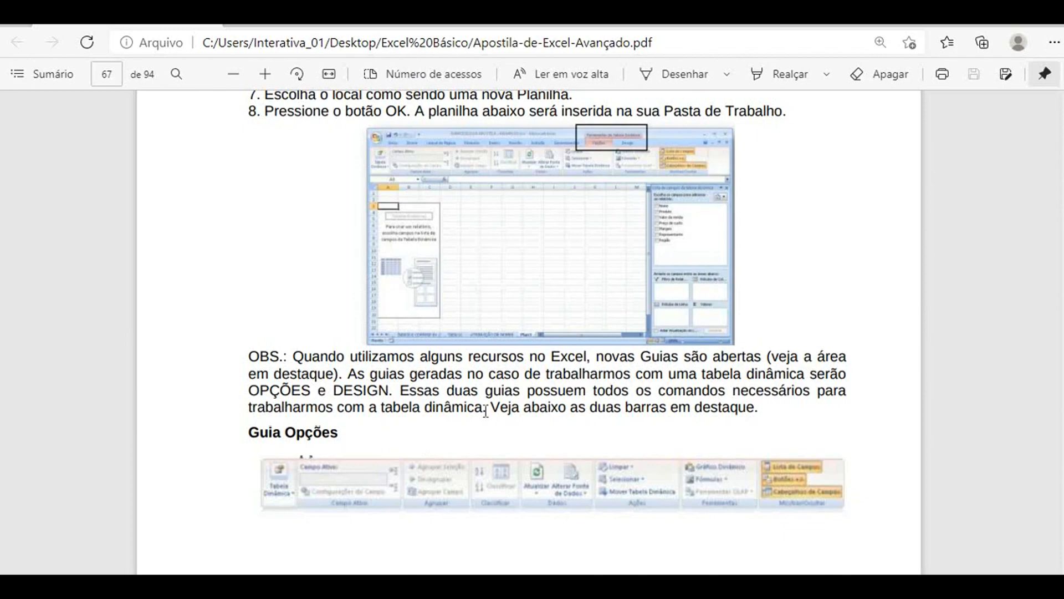
# - Read on through the handout's Guia Opções and Guia Design sections to Tabela Dinâmica e Gráfico Dinâmico on page 68
pyautogui.scroll(-3, 575, 434)
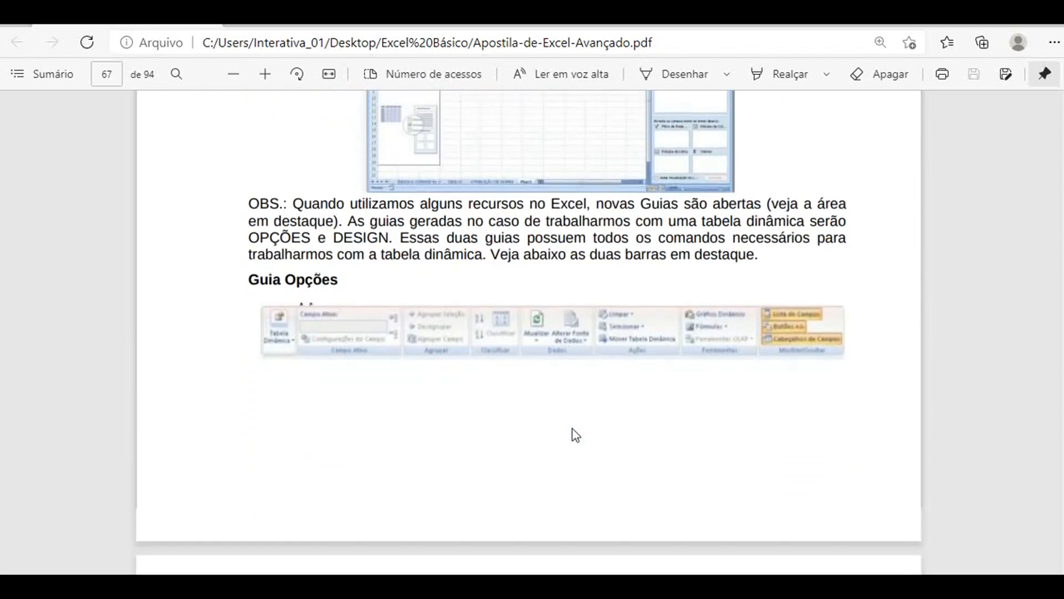
pyautogui.scroll(-10, 272, 266)
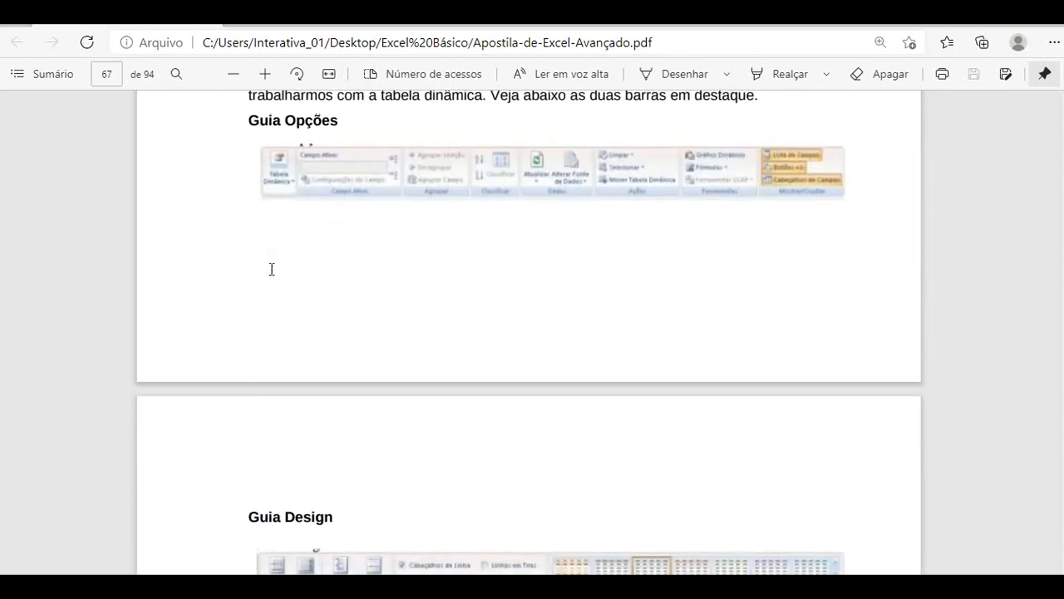
pyautogui.scroll(-2, 271, 270)
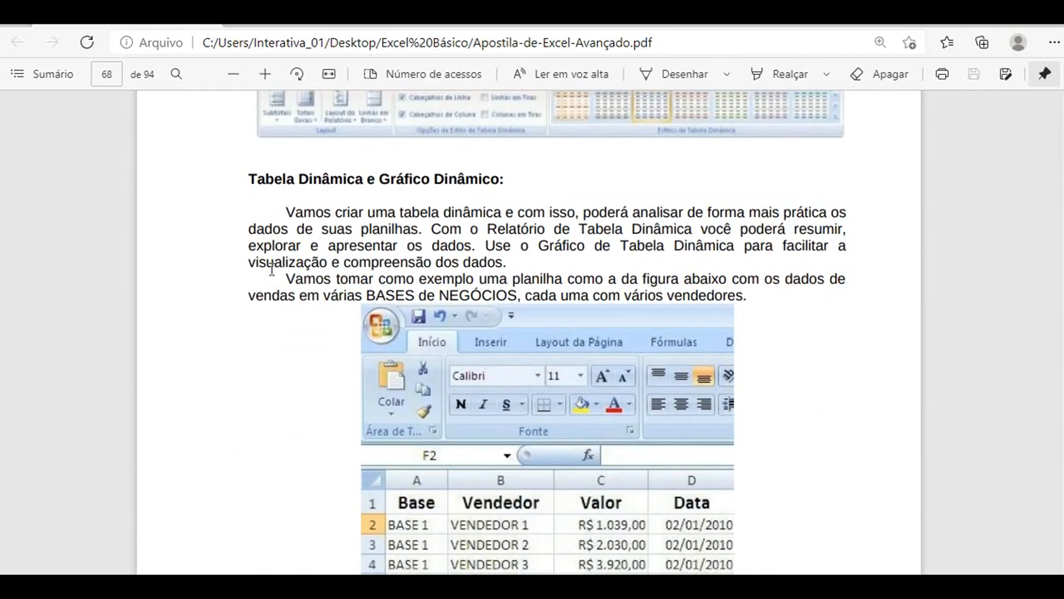
# - Look back through the handout's Autofiltro, Classificar and Filtro pages, and highlight the Tabela Dinâmica heading on page 66
pyautogui.scroll(20, 472, 403)
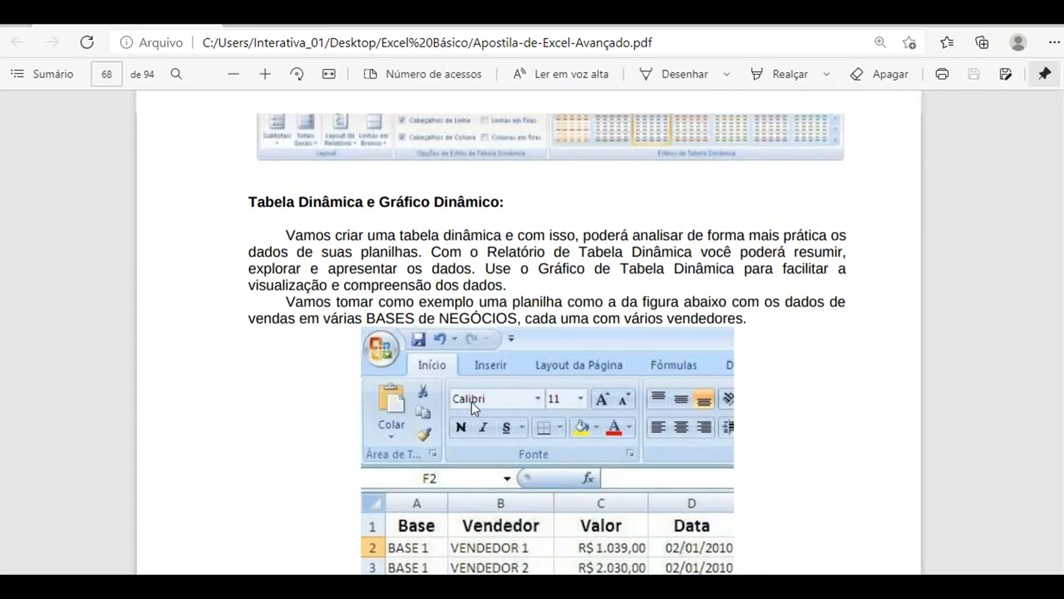
pyautogui.scroll(20, 471, 402)
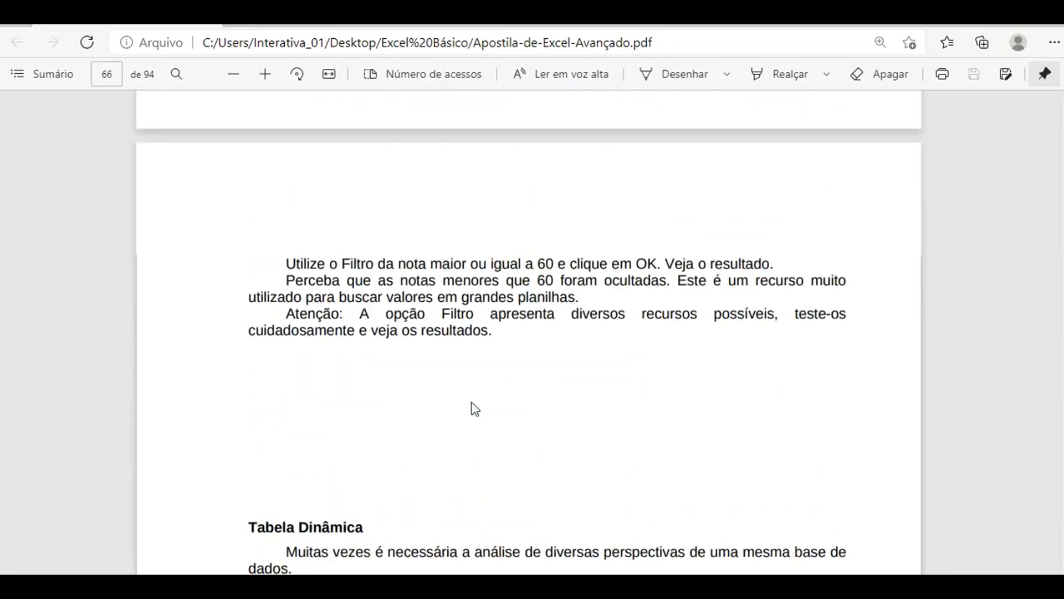
pyautogui.scroll(20, 471, 403)
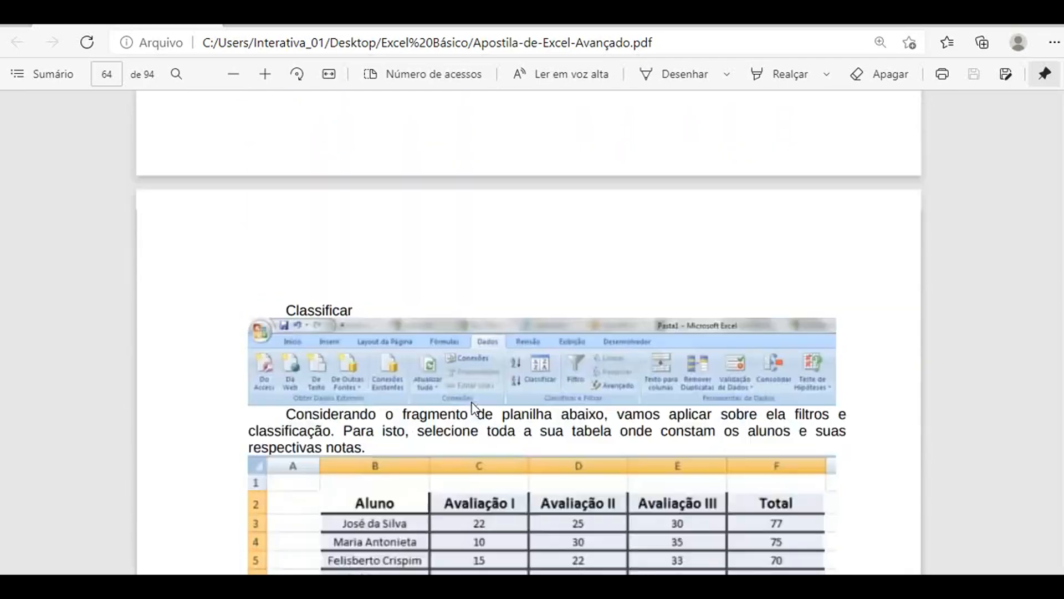
pyautogui.scroll(10, 474, 409)
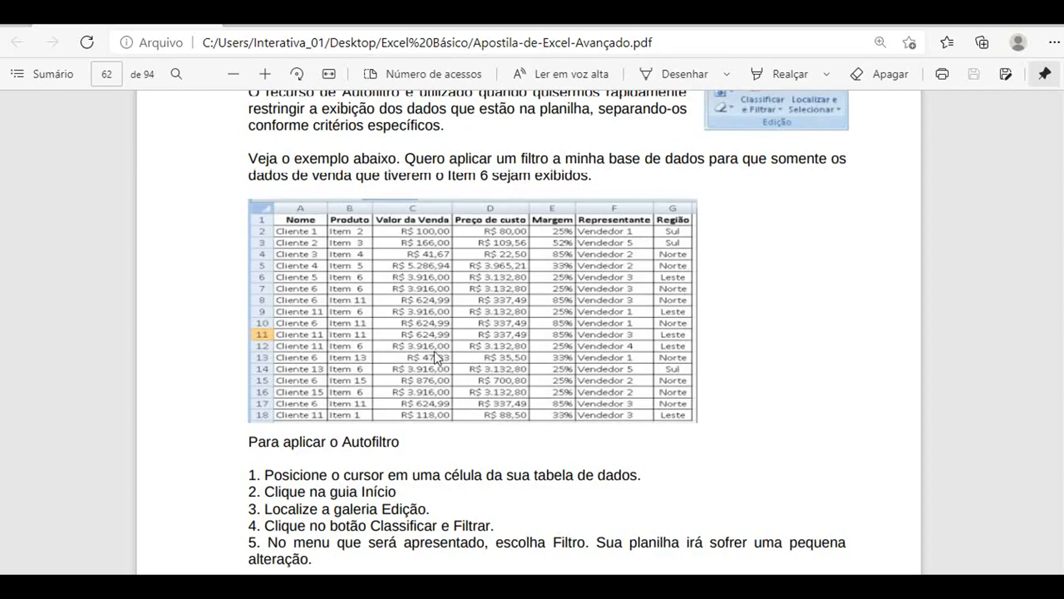
pyautogui.scroll(-15, 482, 366)
pyautogui.scroll(-20, 484, 373)
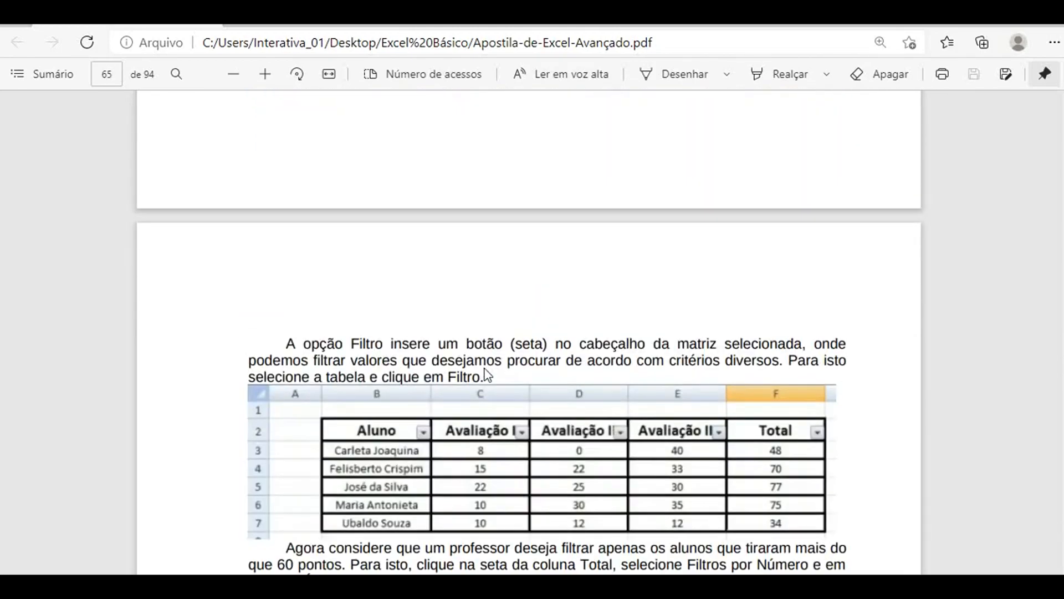
pyautogui.scroll(-20, 487, 375)
pyautogui.scroll(-12, 485, 374)
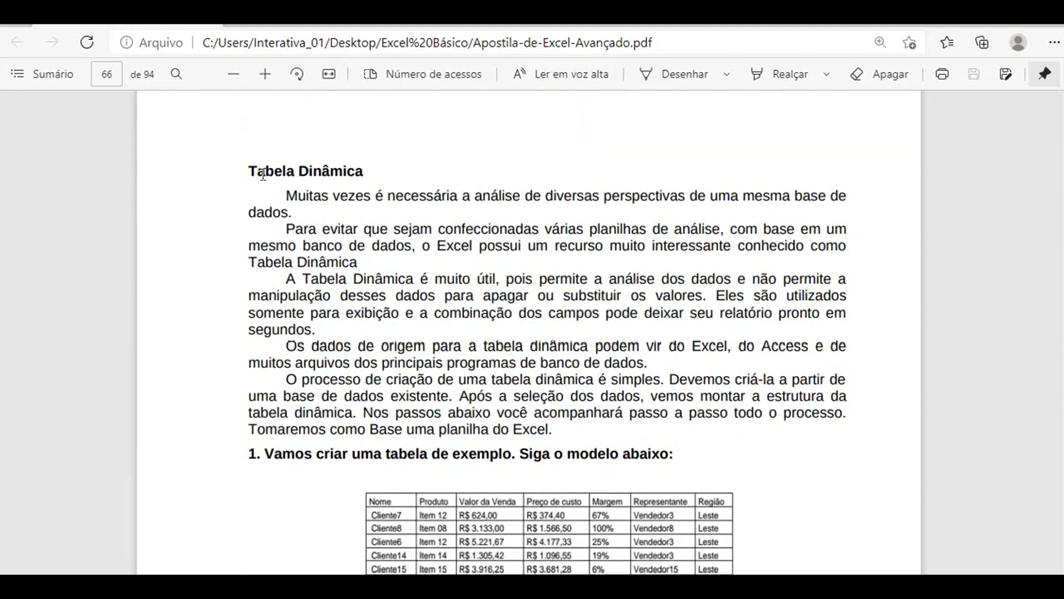
pyautogui.moveTo(242, 167); pyautogui.dragTo(428, 183)
# - Skim the handout's Guia Opções, Guia Design and pivot table report sections across pages 67 to 70
pyautogui.scroll(-8, 438, 240)
pyautogui.scroll(-20, 437, 239)
pyautogui.scroll(-15, 437, 239)
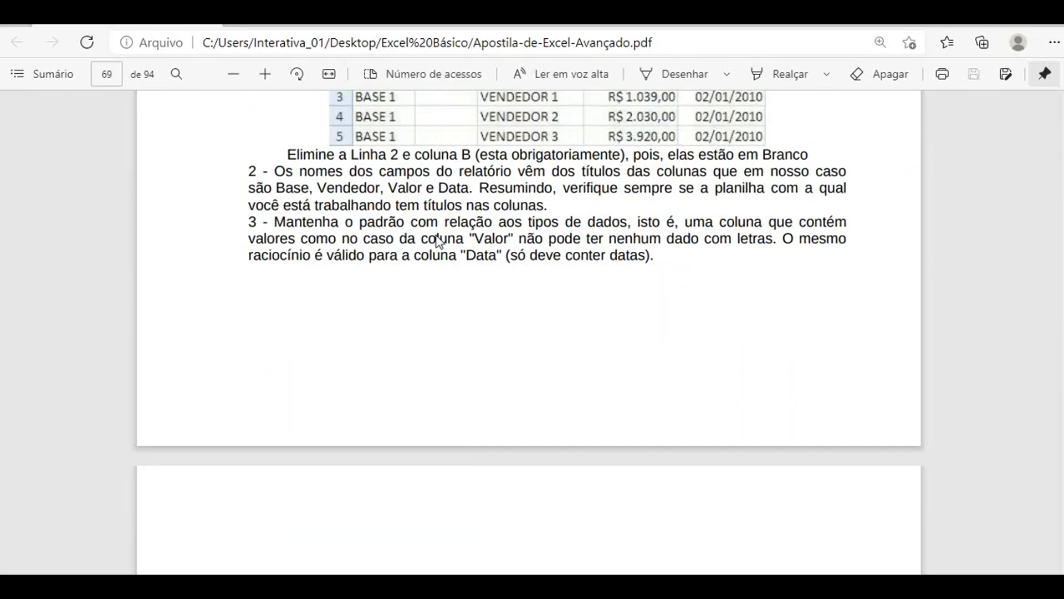
pyautogui.scroll(15, 437, 241)
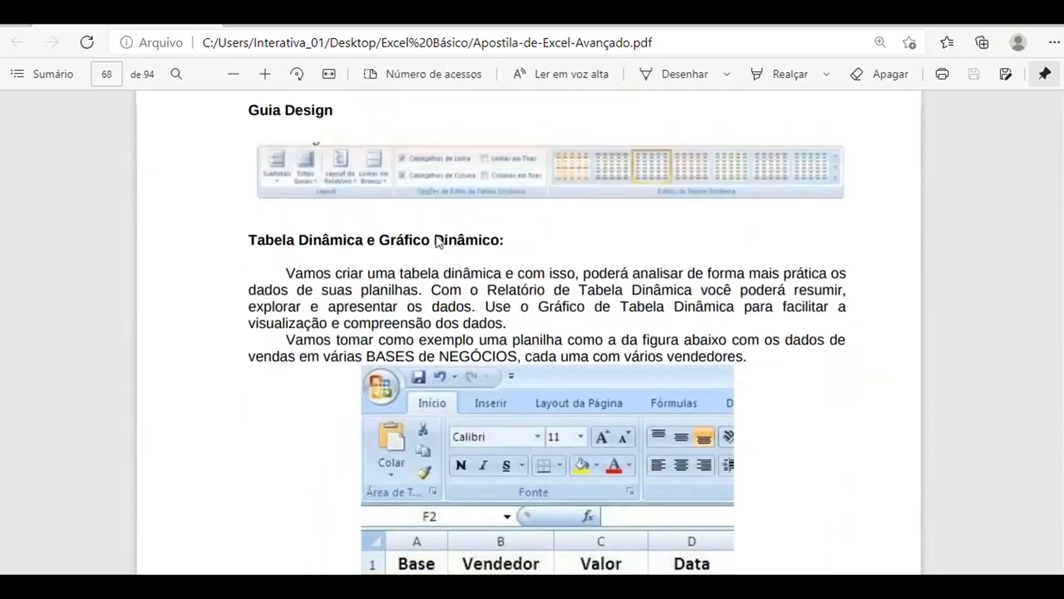
pyautogui.scroll(10, 438, 241)
pyautogui.scroll(-4, 439, 241)
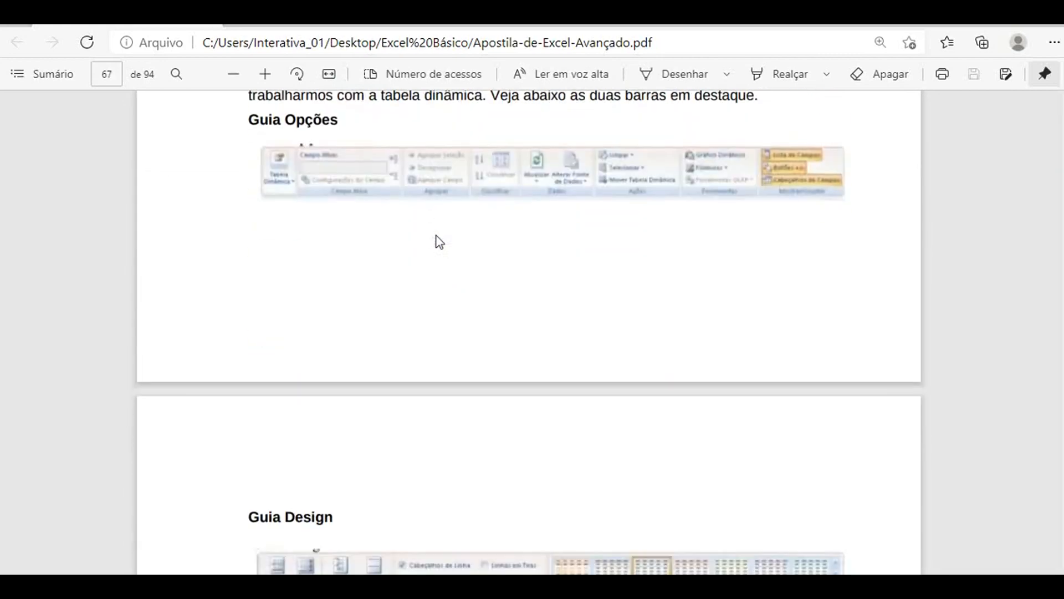
pyautogui.scroll(-3, 439, 241)
pyautogui.scroll(-3, 438, 241)
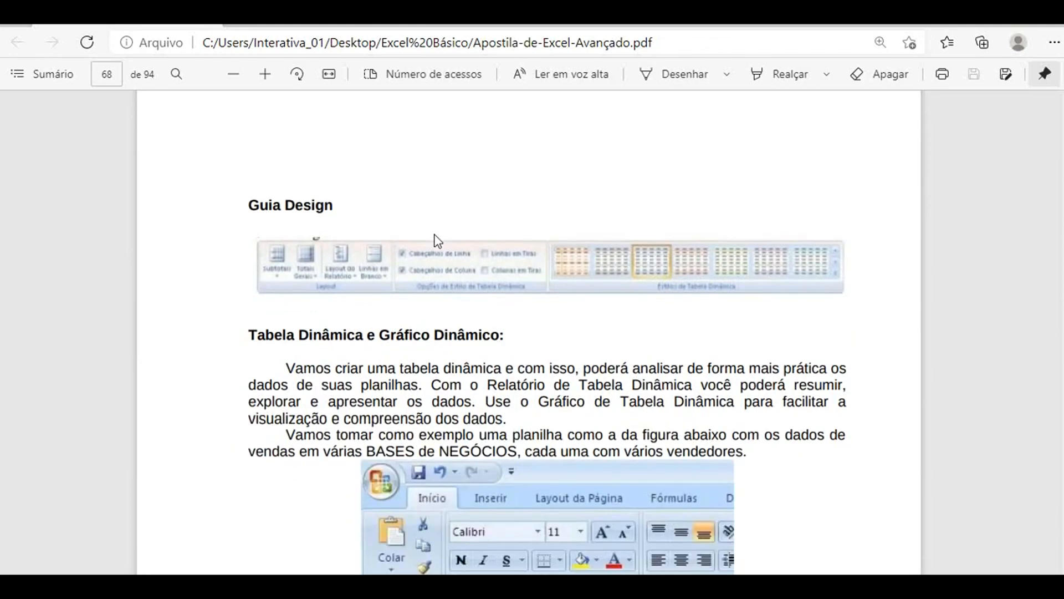
pyautogui.scroll(-18, 438, 241)
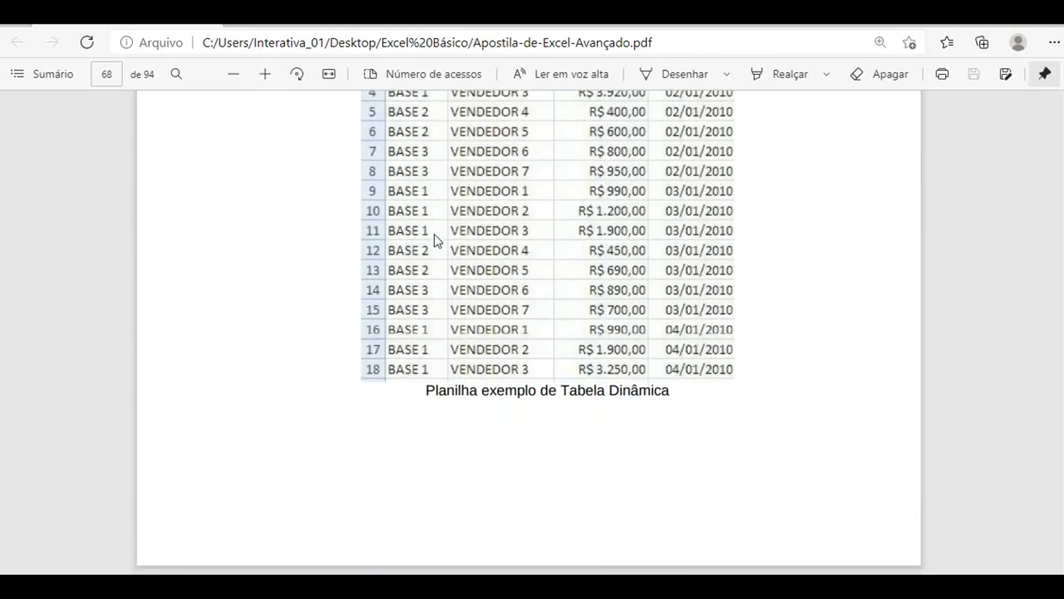
pyautogui.scroll(-3, 438, 241)
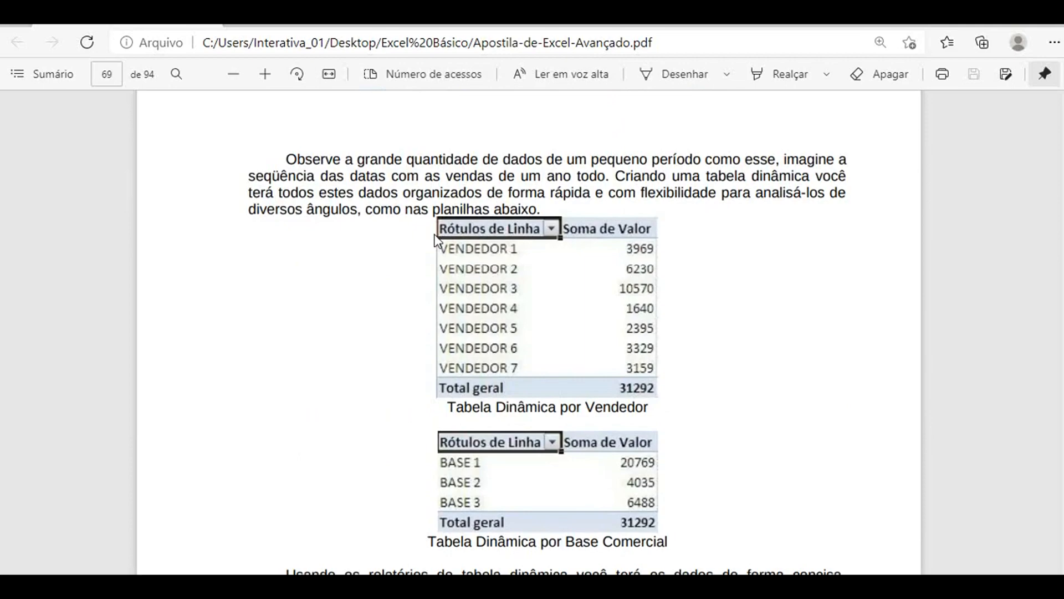
pyautogui.scroll(-9, 437, 241)
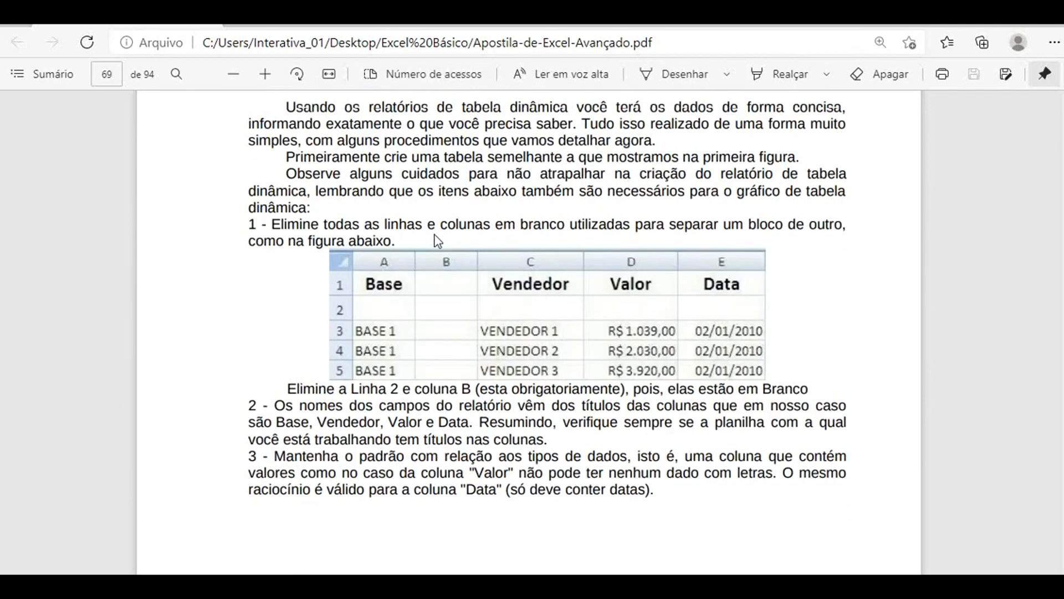
pyautogui.scroll(-14, 438, 241)
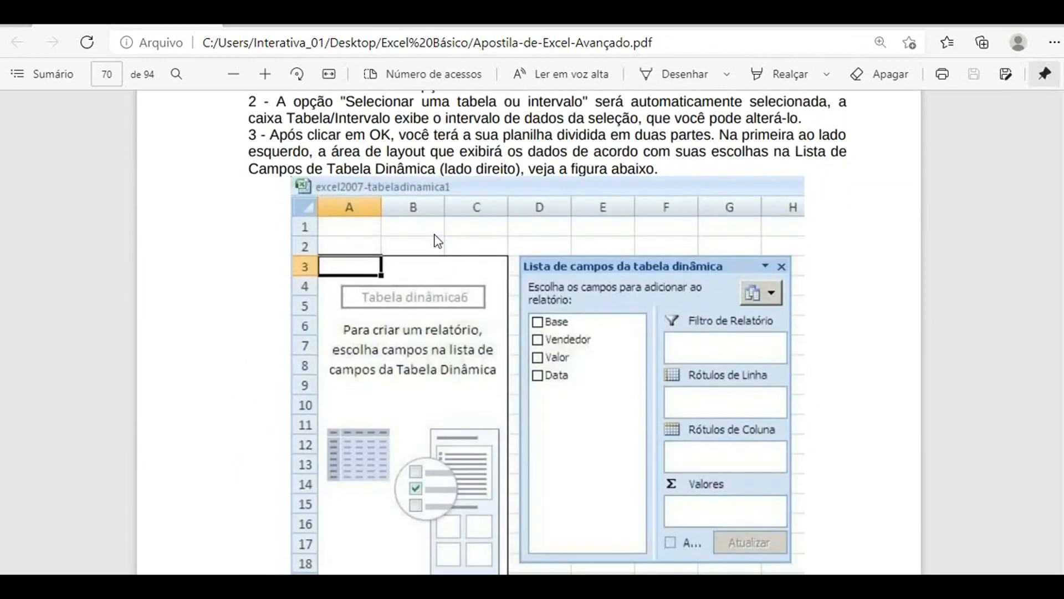
pyautogui.scroll(-5, 438, 241)
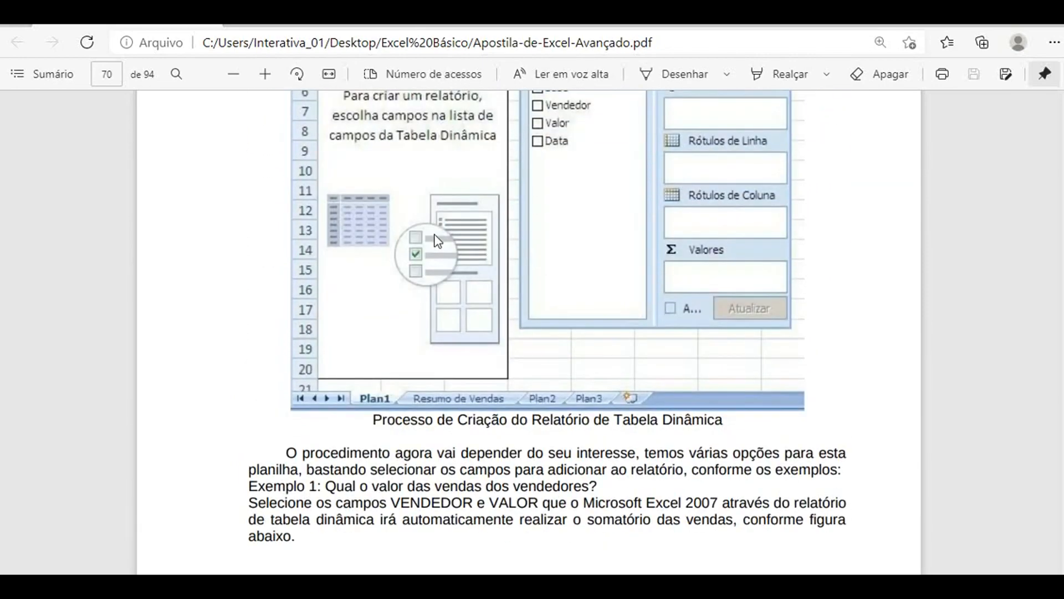
pyautogui.scroll(20, 438, 242)
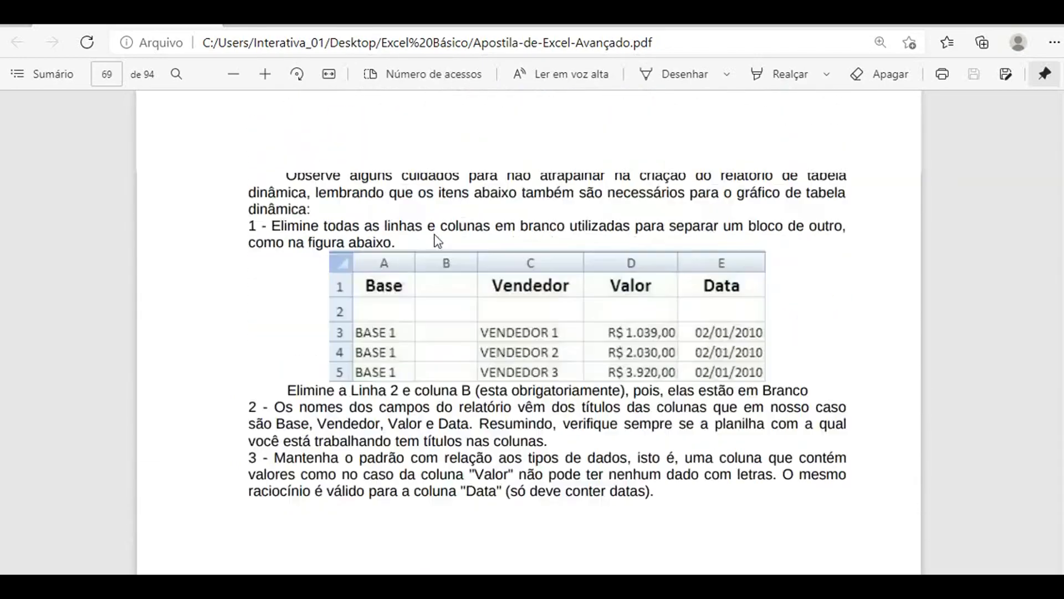
pyautogui.scroll(17, 438, 241)
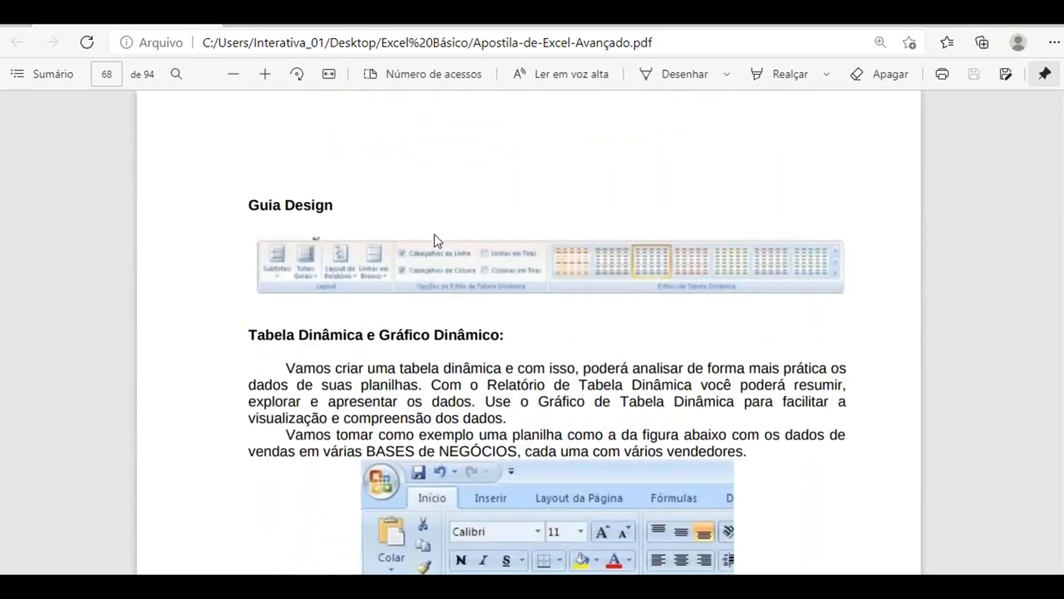
# - Read the Tabela Dinâmica e Gráfico Dinâmico introduction and study its example sales sheet on page 68 of the handout
pyautogui.scroll(-3, 438, 241)
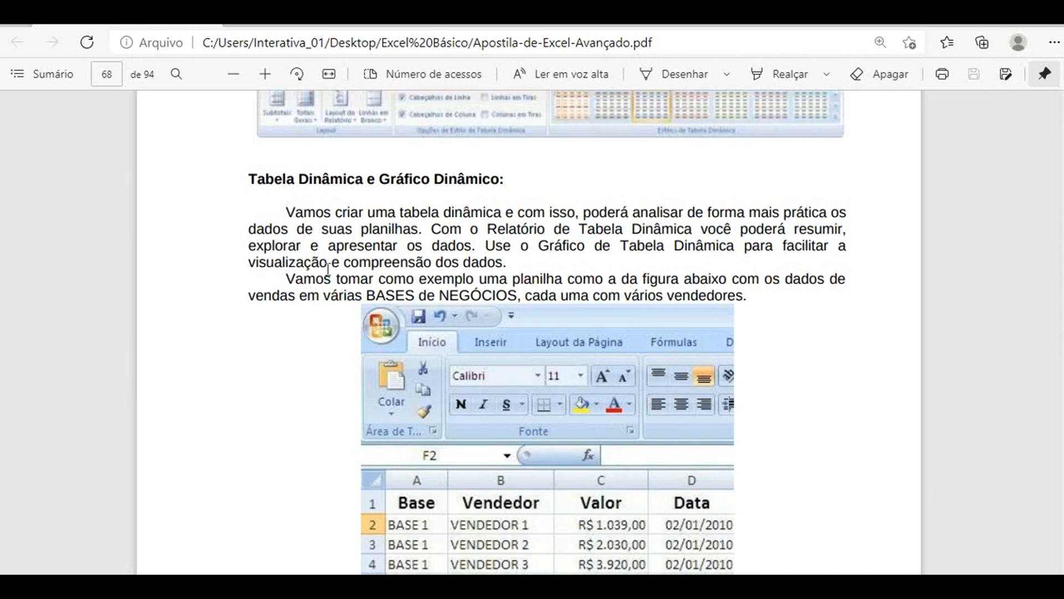
pyautogui.moveTo(523, 270); pyautogui.dragTo(353, 258)
pyautogui.click(355, 256)
pyautogui.scroll(-3, 349, 257)
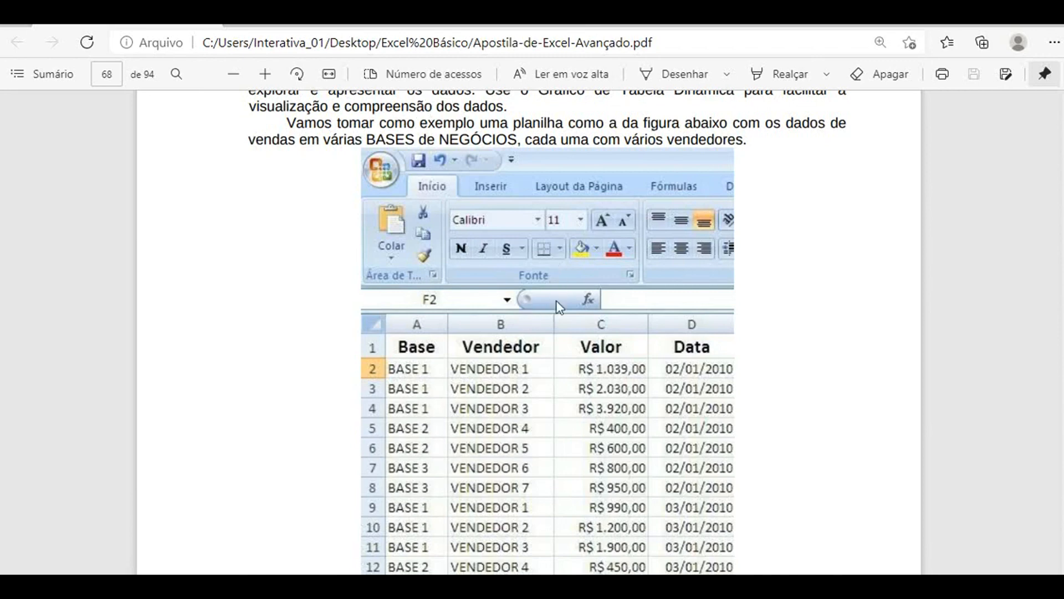
pyautogui.scroll(-6, 557, 304)
pyautogui.scroll(-6, 557, 301)
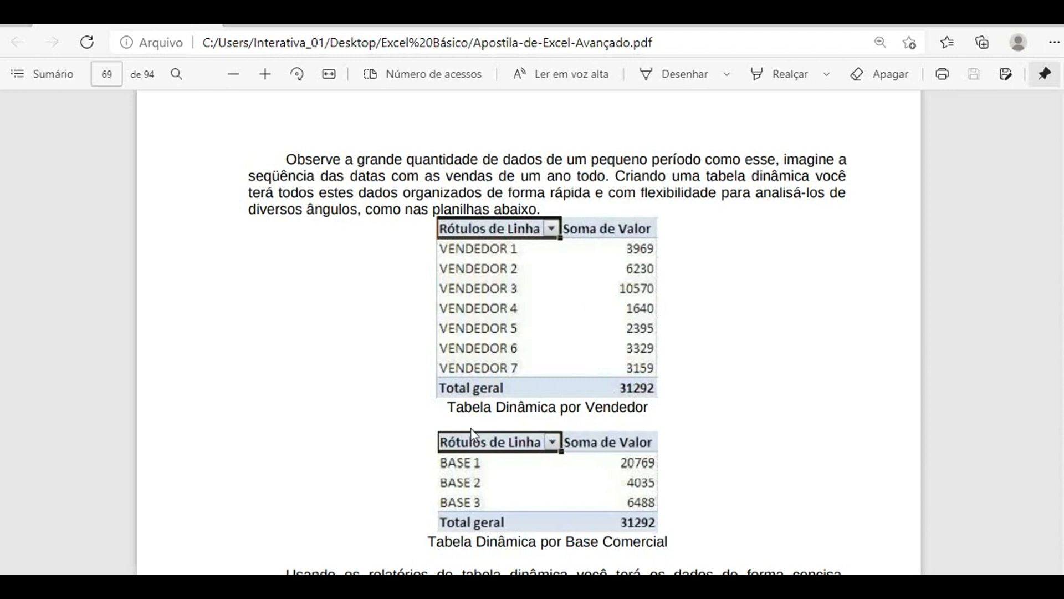
# - Study the example summaries and data precautions on handout page 69, plus the pivot table creation steps and illustration on page 70
pyautogui.scroll(-2, 470, 428)
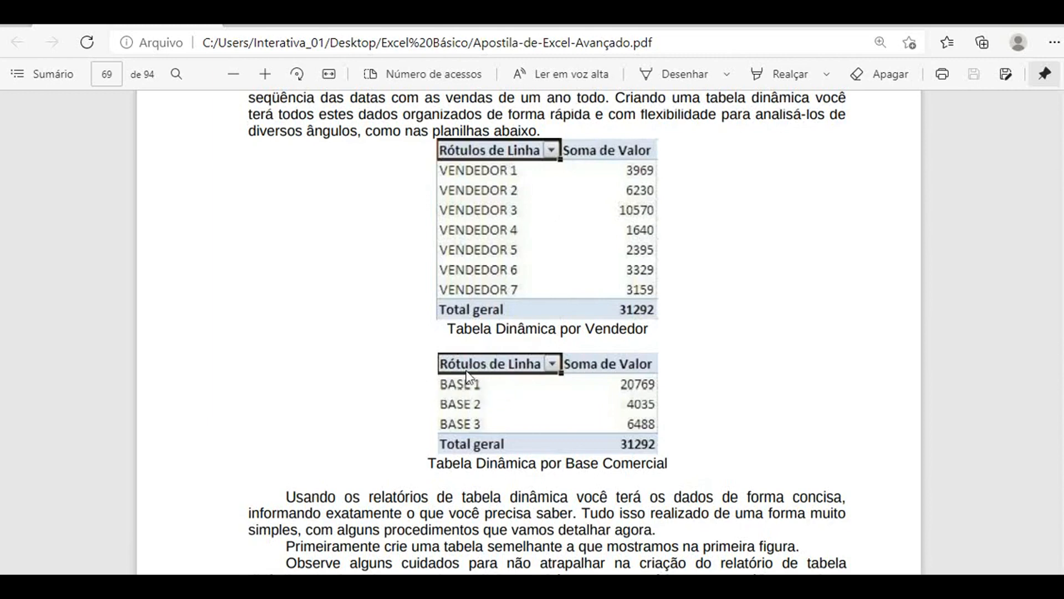
pyautogui.scroll(-4, 472, 388)
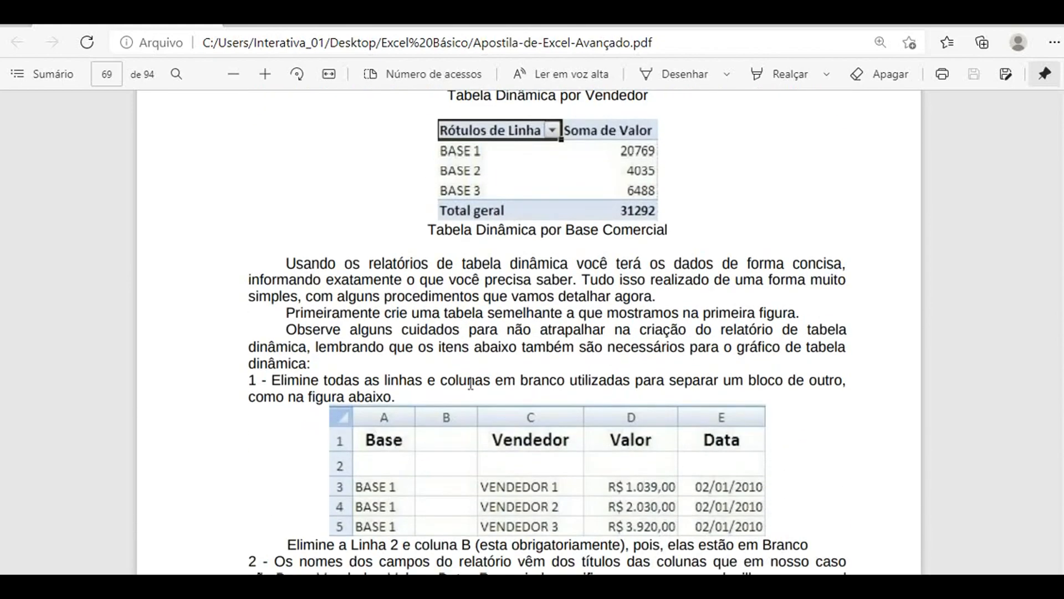
pyautogui.scroll(4, 470, 381)
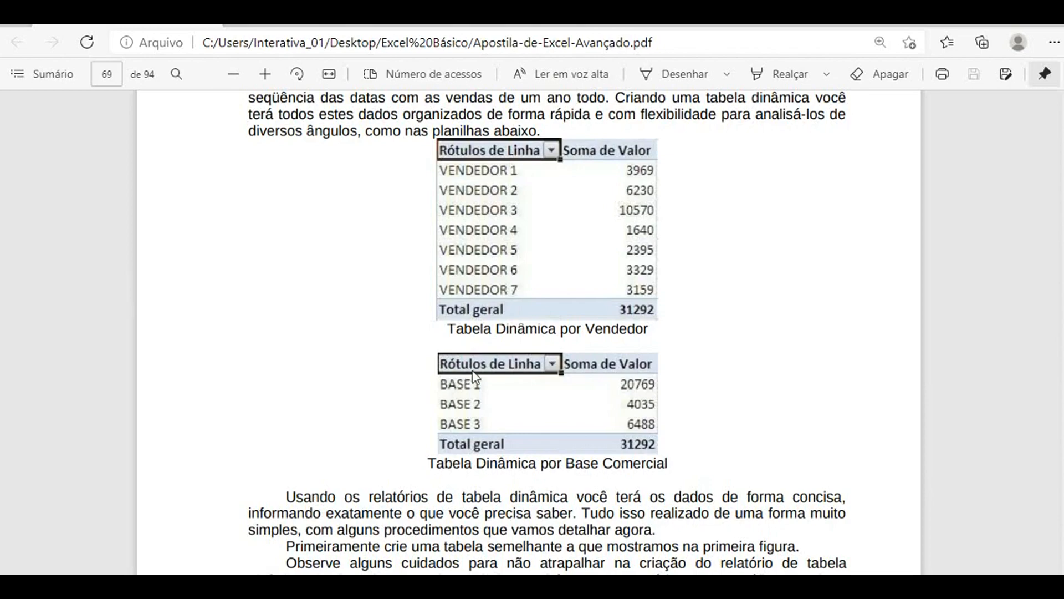
pyautogui.scroll(-5, 470, 411)
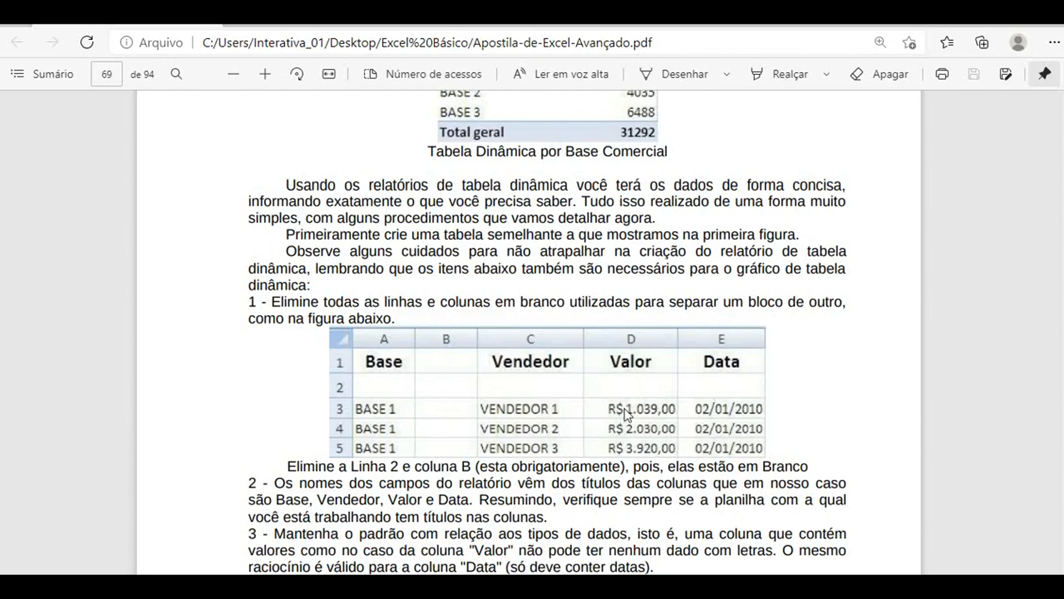
pyautogui.scroll(-3, 638, 407)
pyautogui.scroll(1, 636, 412)
pyautogui.scroll(-10, 632, 405)
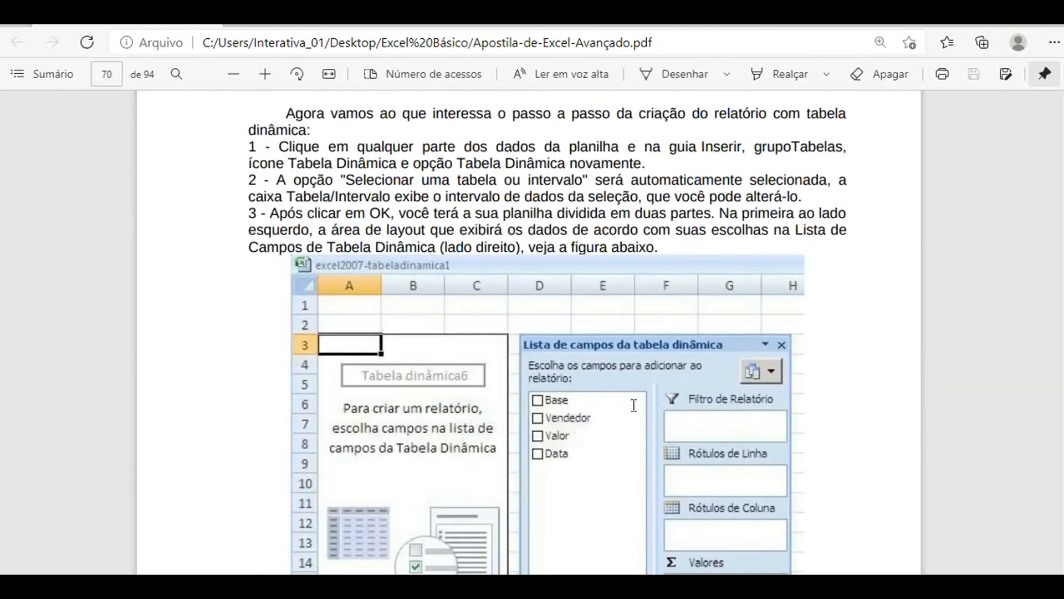
pyautogui.scroll(-3, 634, 405)
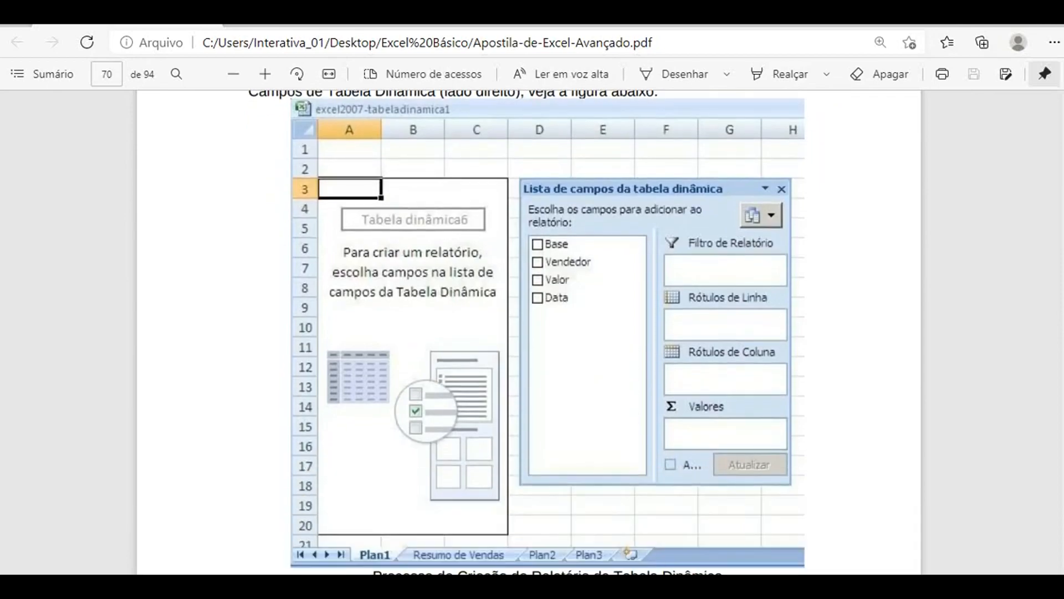
# - Switch to Excel and add the Nome, Produto, Valor da Venda and Preço de Custo fields to the pivot table on Planilha4
pyautogui.click(602, 586)
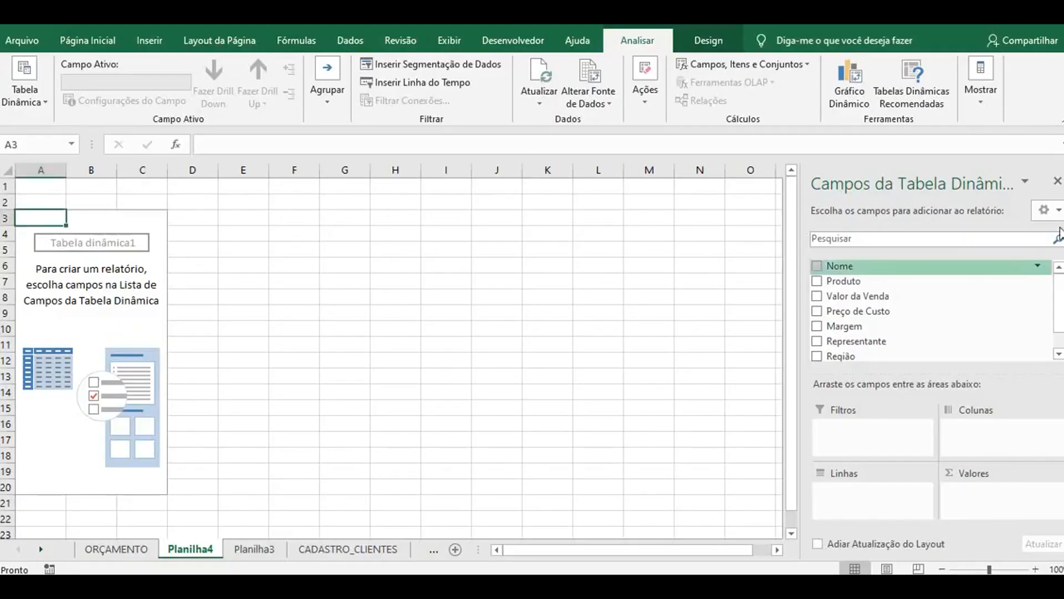
pyautogui.click(818, 267)
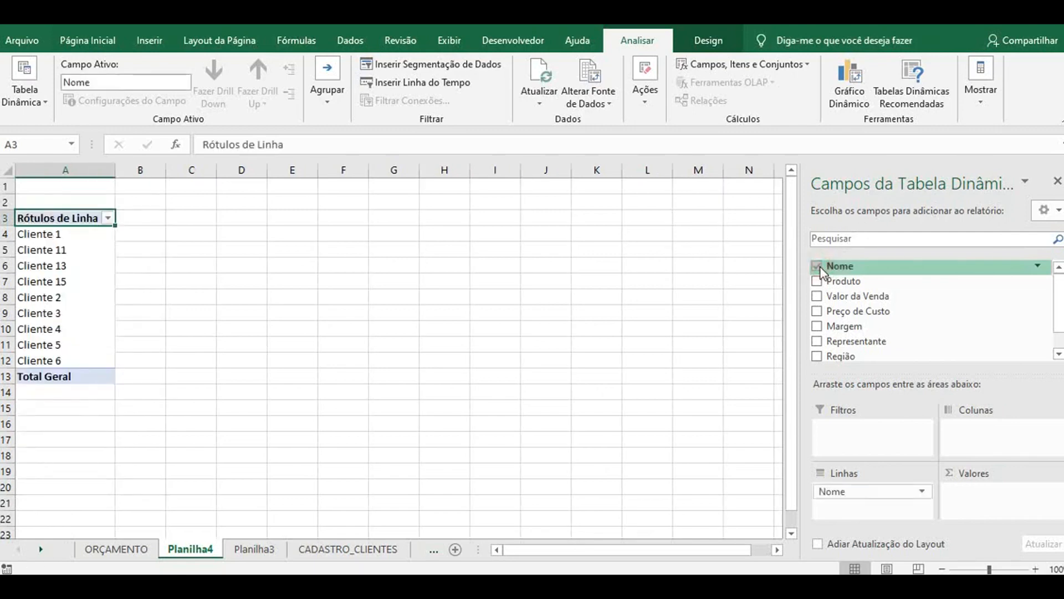
pyautogui.click(817, 281)
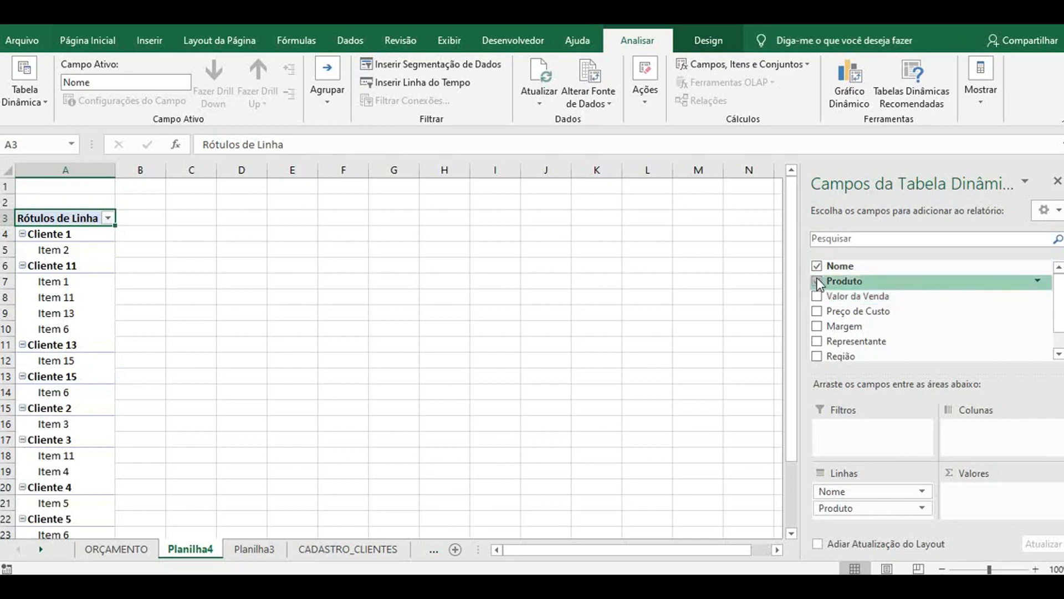
pyautogui.click(817, 297)
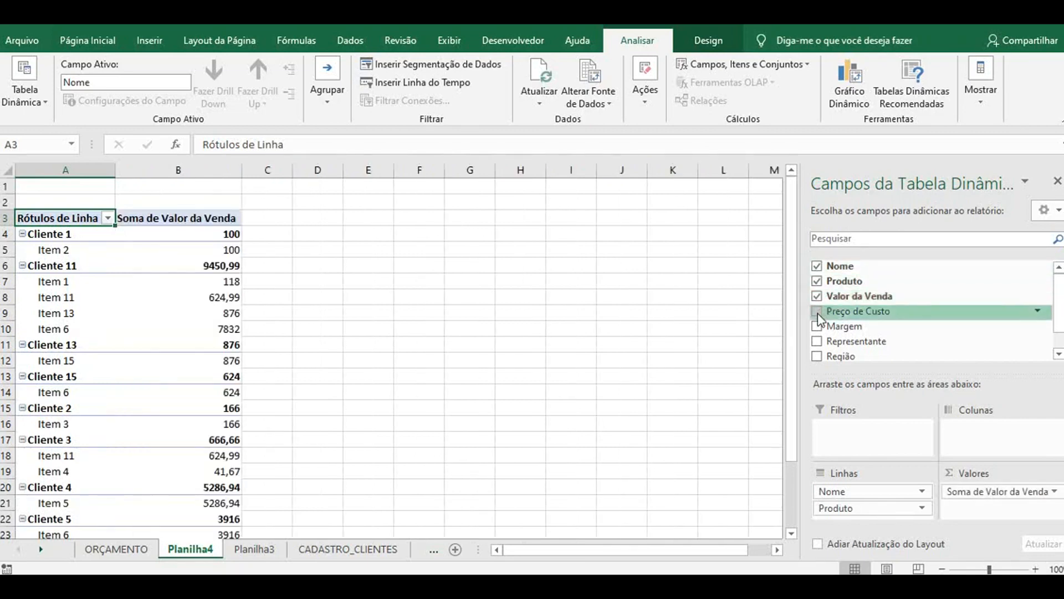
pyautogui.click(817, 312)
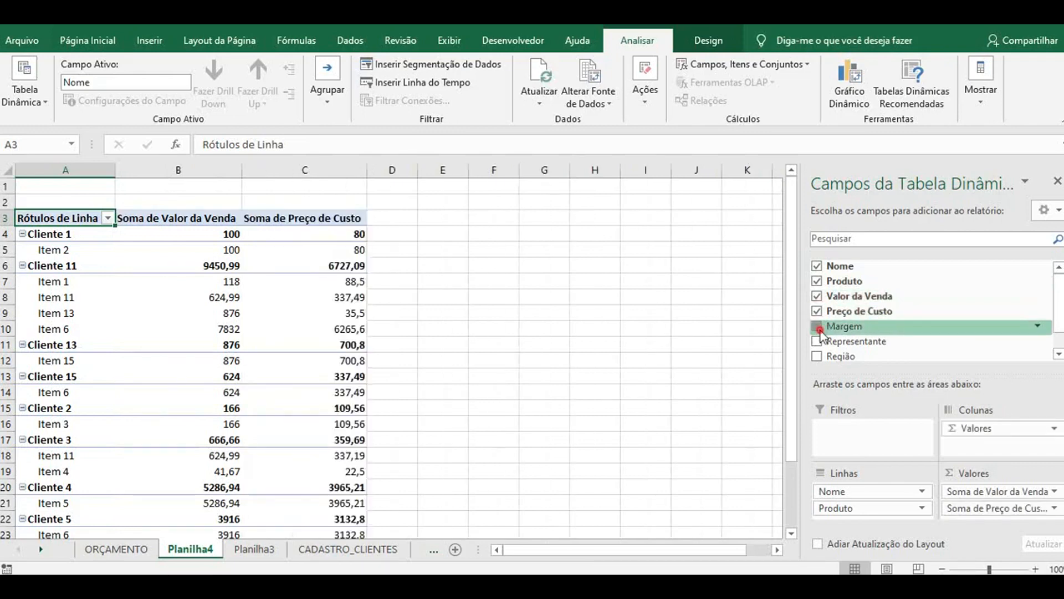
# - Add the Margem, Representante and Região fields to the pivot table and review the report down to its Total Geral row
pyautogui.click(818, 327)
pyautogui.click(817, 341)
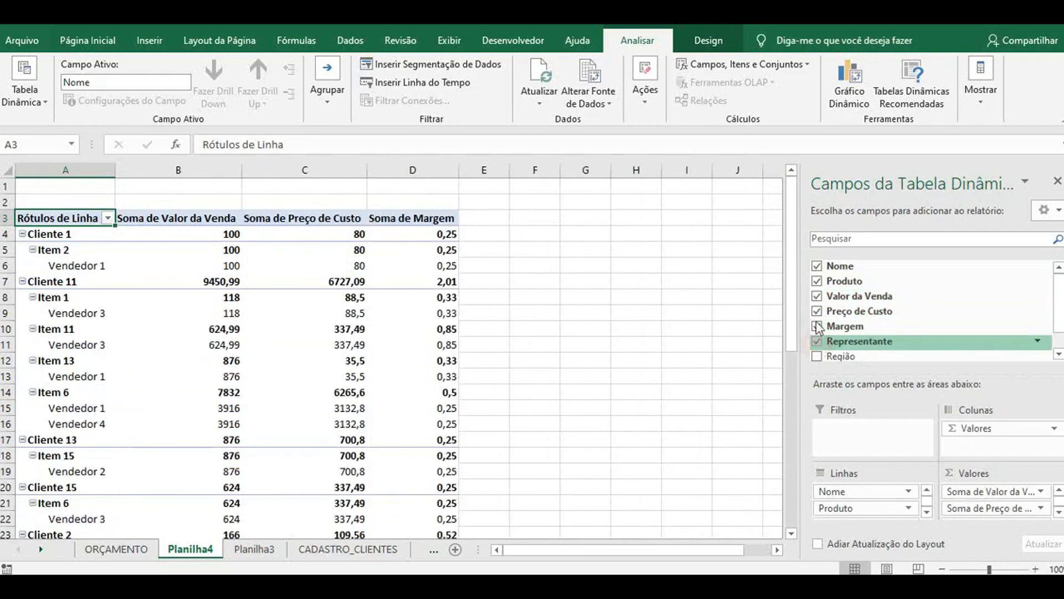
pyautogui.scroll(-1, 822, 343)
pyautogui.click(820, 333)
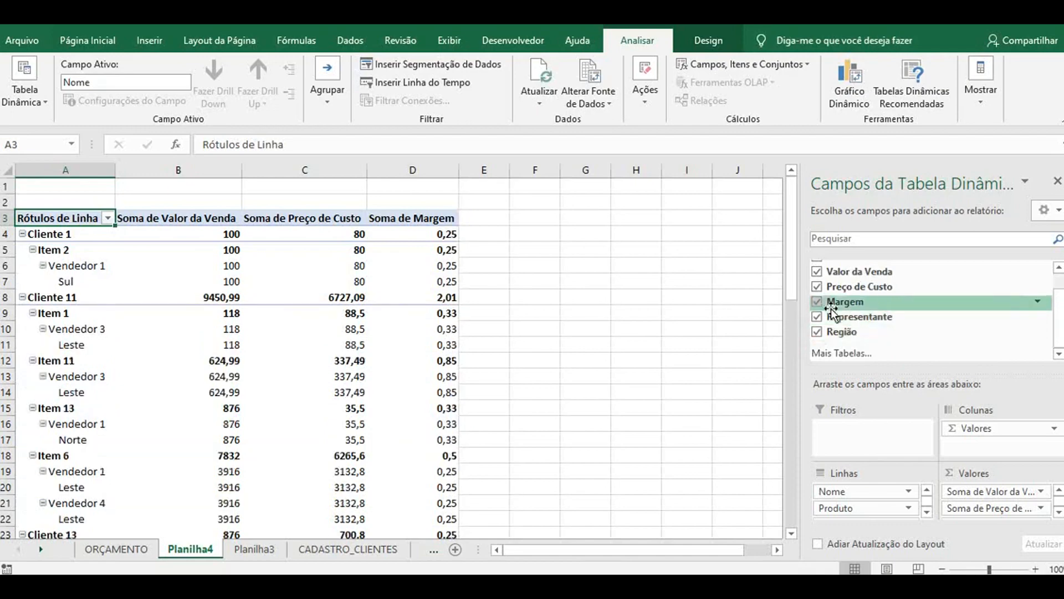
pyautogui.scroll(-4, 673, 316)
pyautogui.scroll(-16, 674, 316)
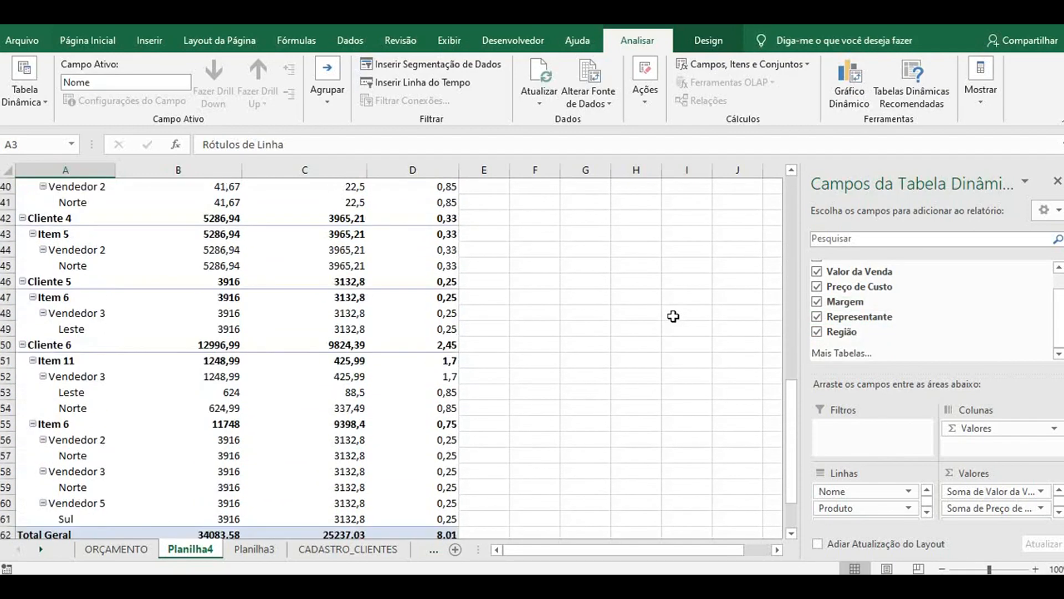
pyautogui.scroll(9, 674, 316)
pyautogui.scroll(11, 674, 316)
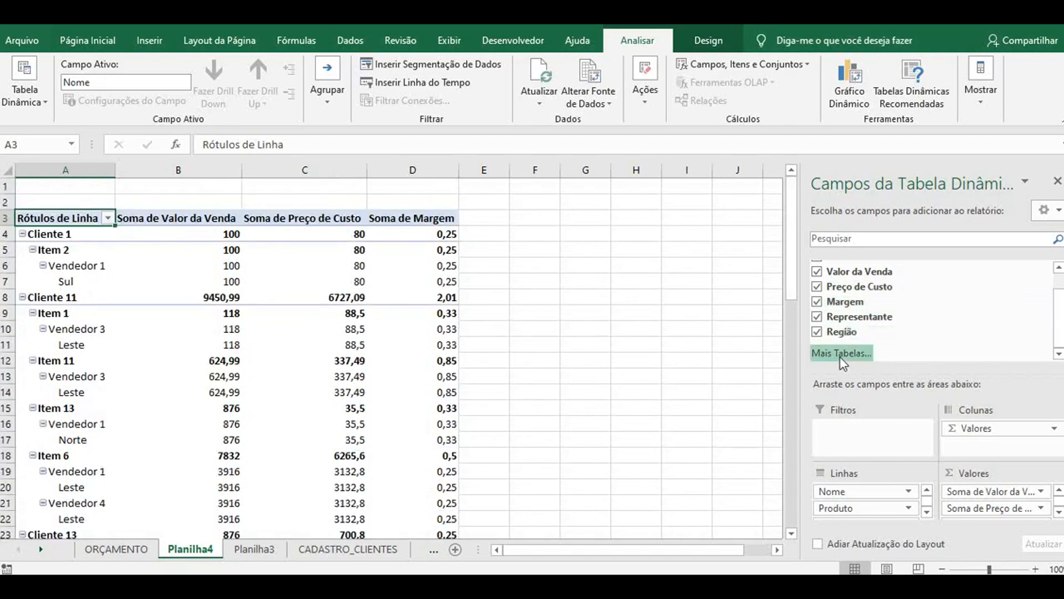
# - Examine the full pivot report and compare it with the sales table on Planilha3, down to its last row and in the Representante column
pyautogui.moveTo(303, 359)
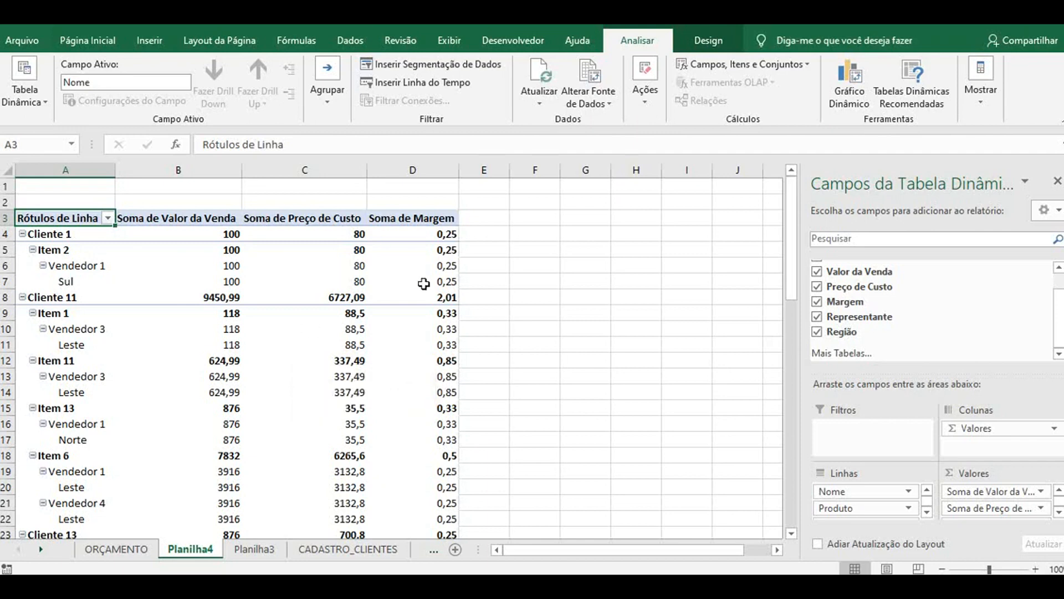
pyautogui.moveTo(887, 302); pyautogui.dragTo(871, 338)
pyautogui.scroll(1, 870, 339)
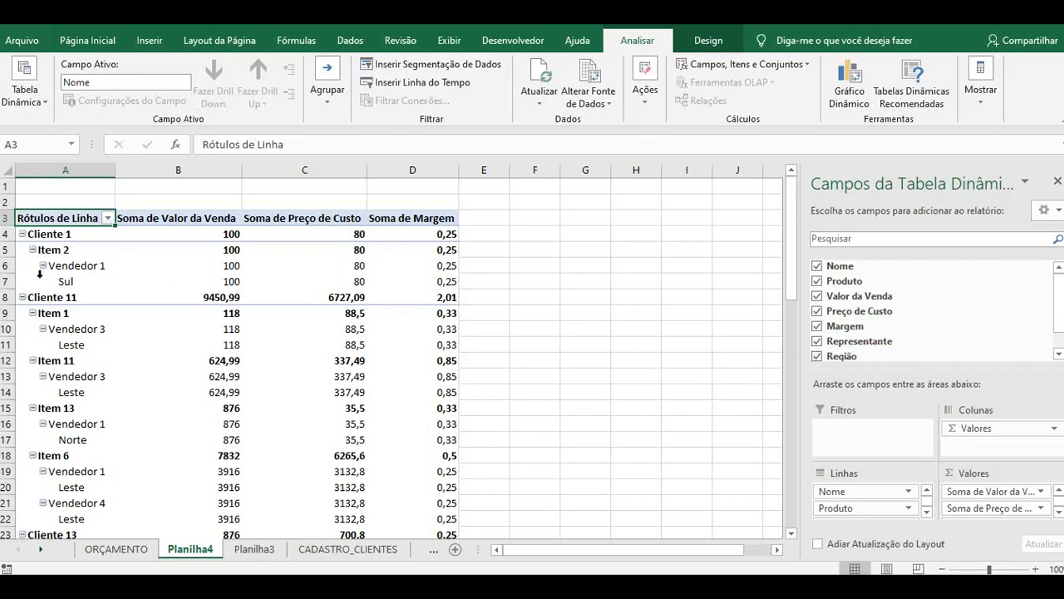
pyautogui.moveTo(59, 329)
pyautogui.click(114, 549)
pyautogui.click(191, 550)
pyautogui.click(252, 550)
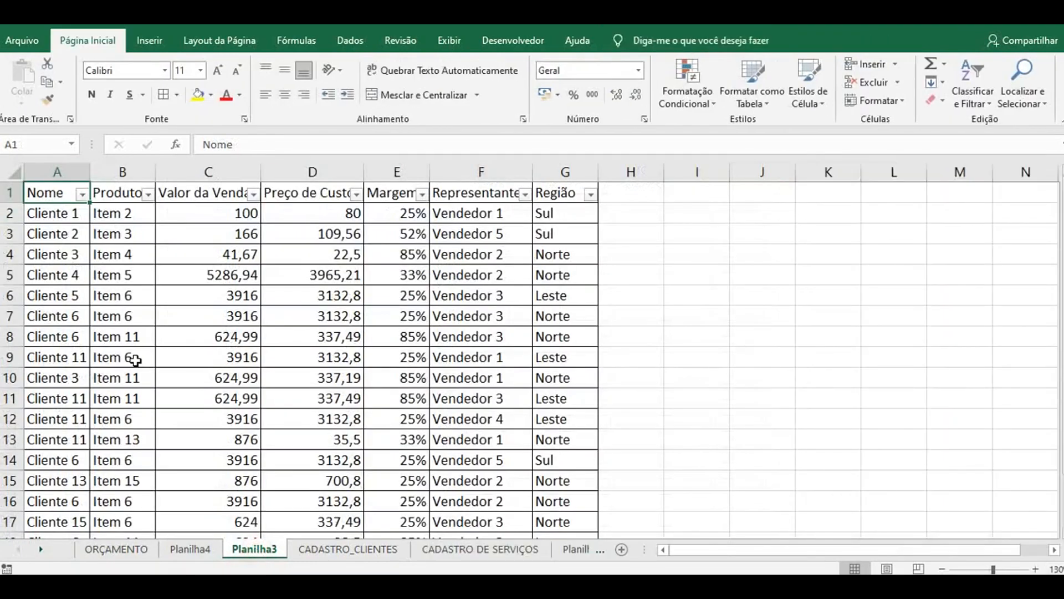
pyautogui.scroll(-3, 126, 356)
pyautogui.scroll(3, 127, 356)
pyautogui.scroll(-1, 465, 500)
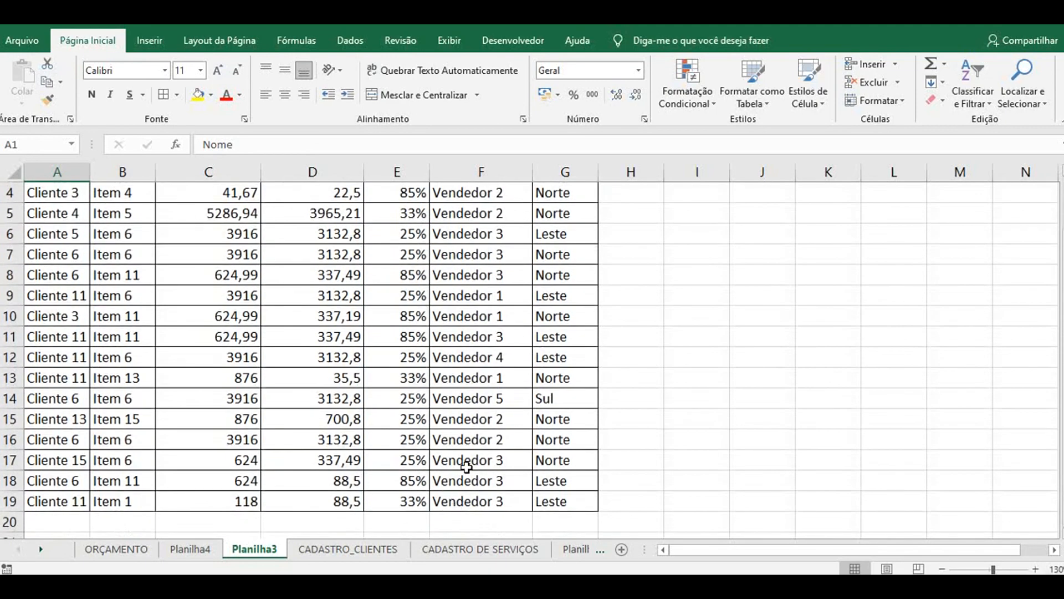
pyautogui.scroll(1, 495, 499)
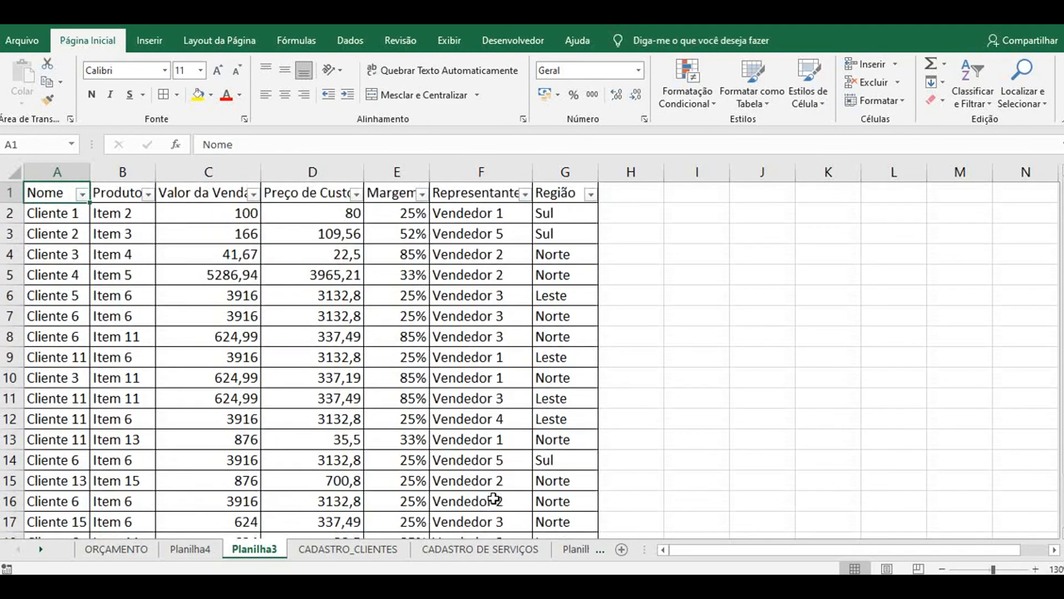
pyautogui.click(479, 212)
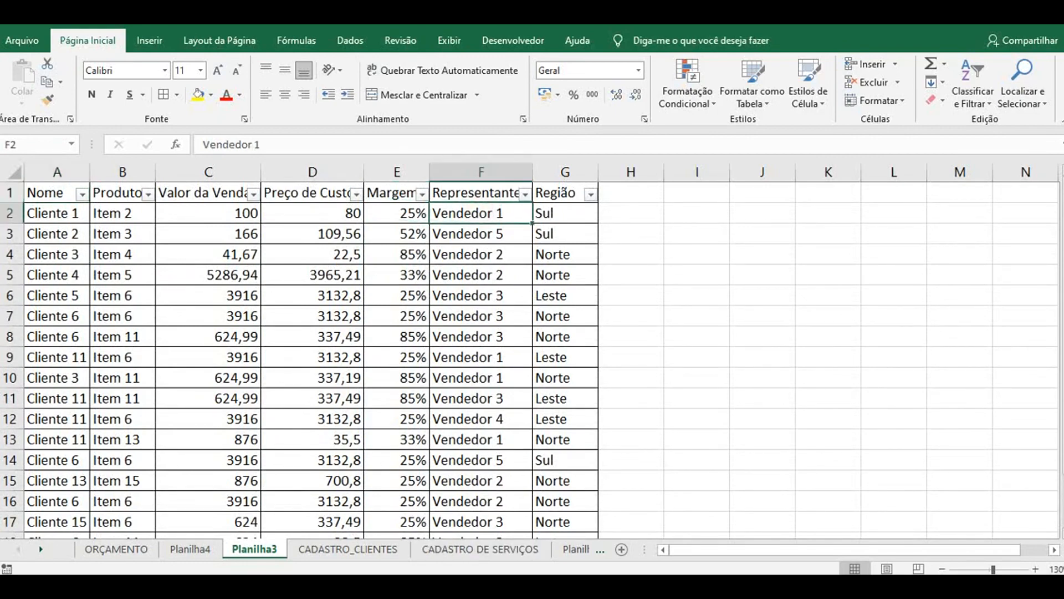
# - Return to Planilha4 and remove all seven fields, from Nome to Região, from the pivot table
pyautogui.click(185, 550)
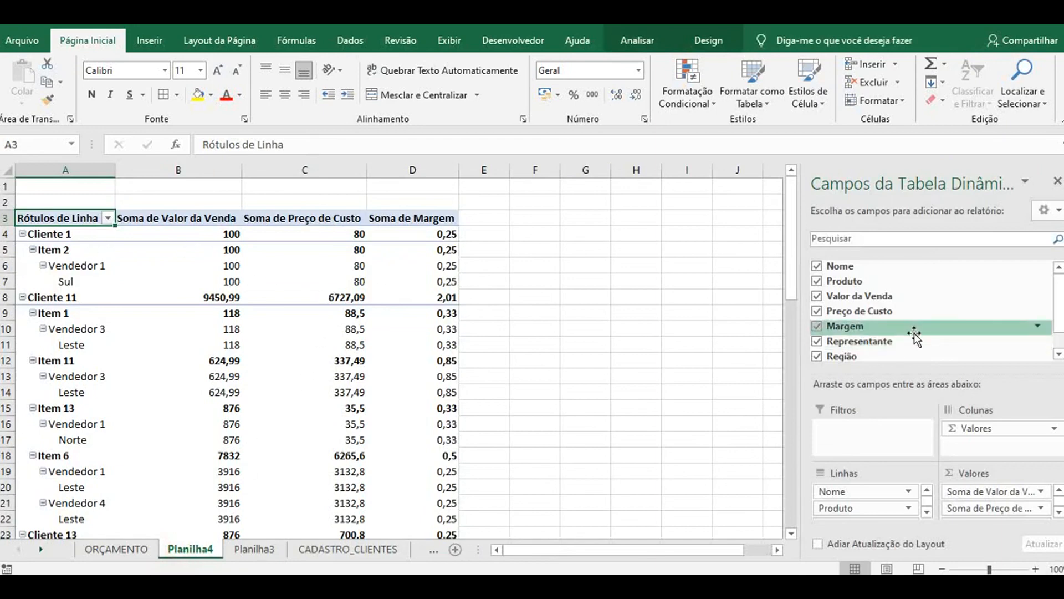
pyautogui.click(823, 266)
pyautogui.click(817, 281)
pyautogui.click(816, 296)
pyautogui.click(816, 311)
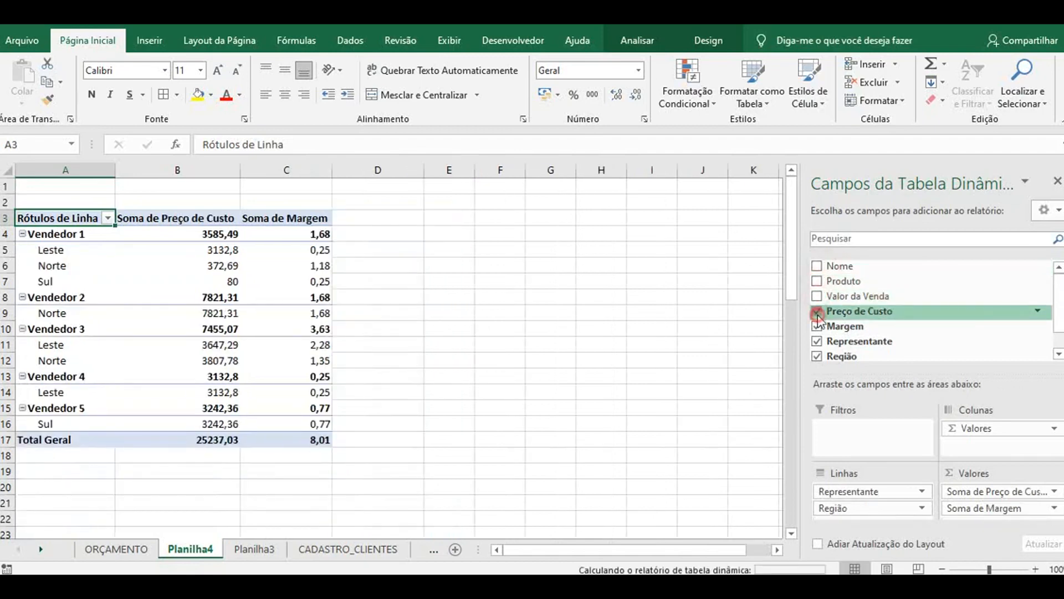
pyautogui.click(817, 329)
pyautogui.click(817, 341)
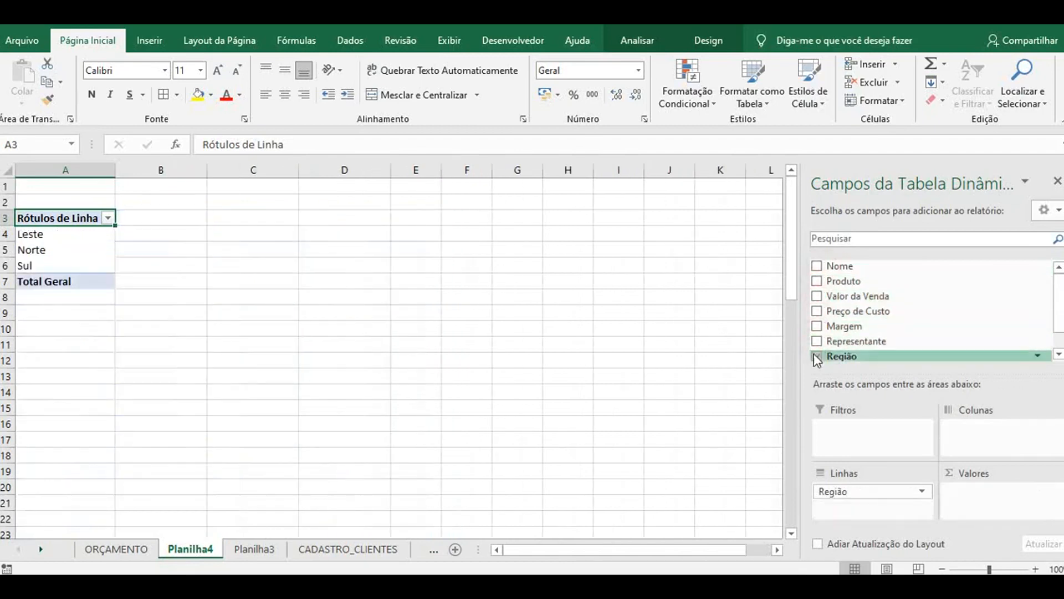
pyautogui.click(817, 355)
# - Add the Representante field to the emptied pivot table and select the Vendedor 1 to Vendedor 5 row labels
pyautogui.click(818, 342)
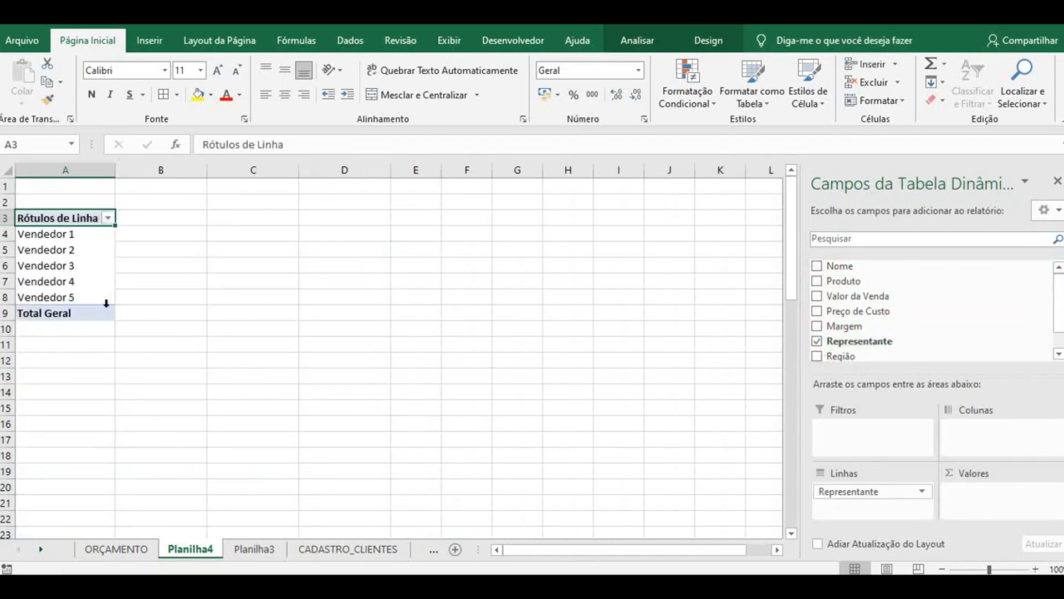
pyautogui.click(52, 237)
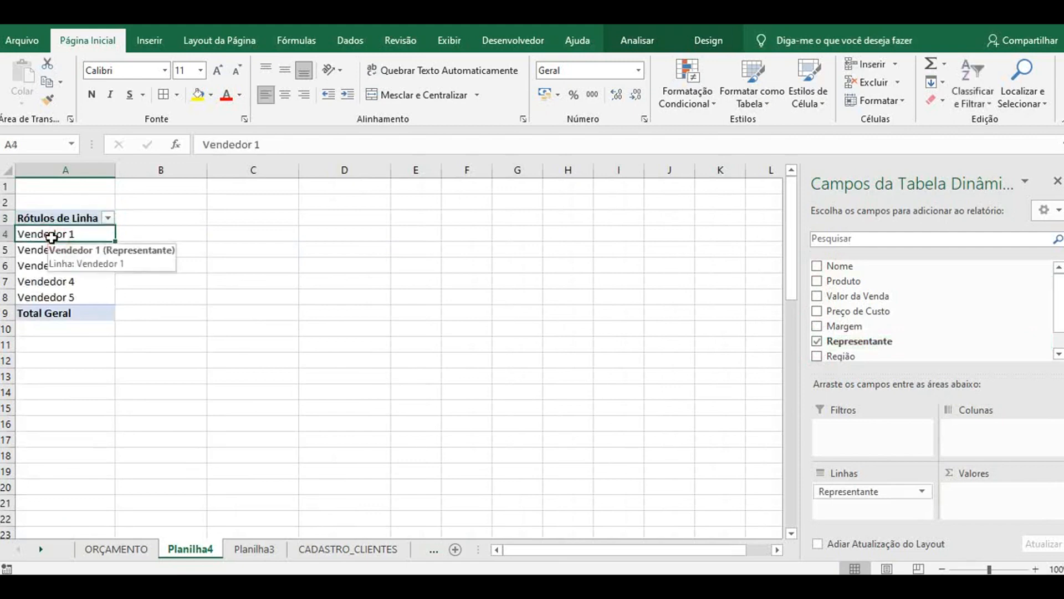
pyautogui.click(46, 256)
pyautogui.click(45, 275)
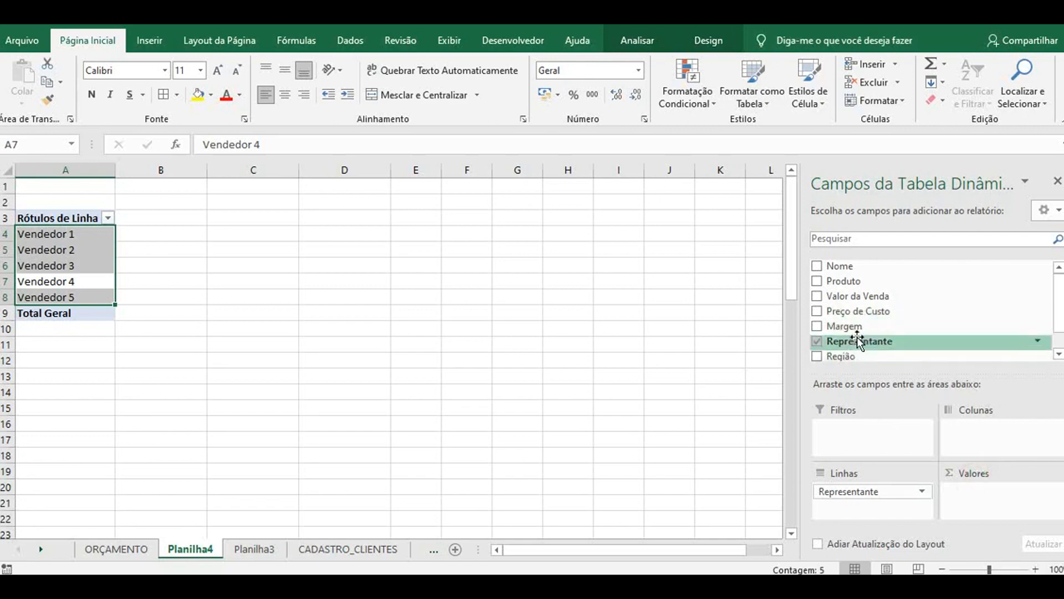
pyautogui.scroll(-1, 858, 327)
pyautogui.scroll(1, 858, 327)
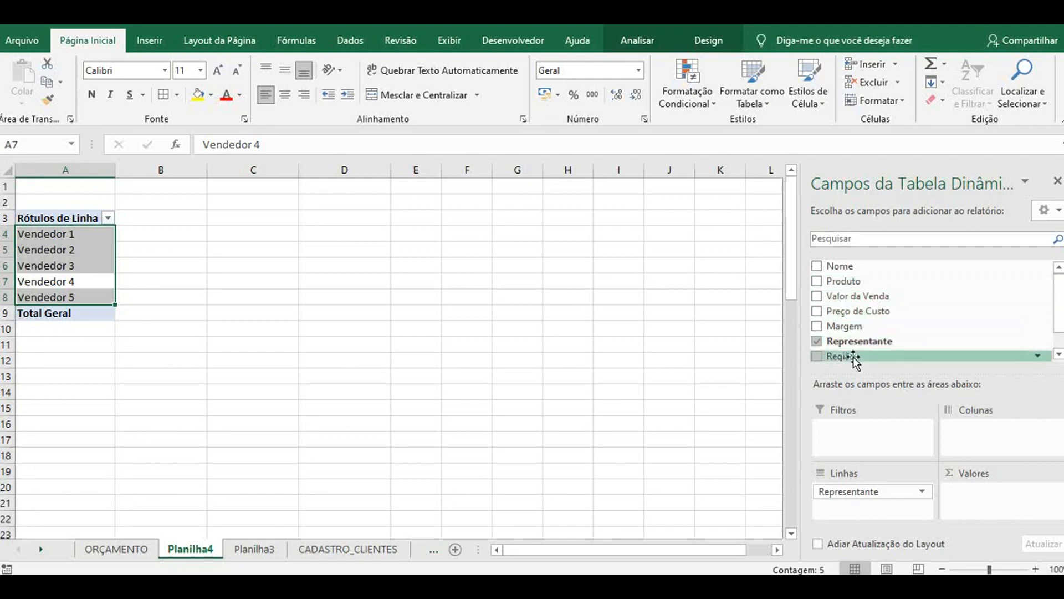
# - Add the Nome field beneath Representante in the pivot table rows and review the clients grouped under each vendor
pyautogui.click(817, 268)
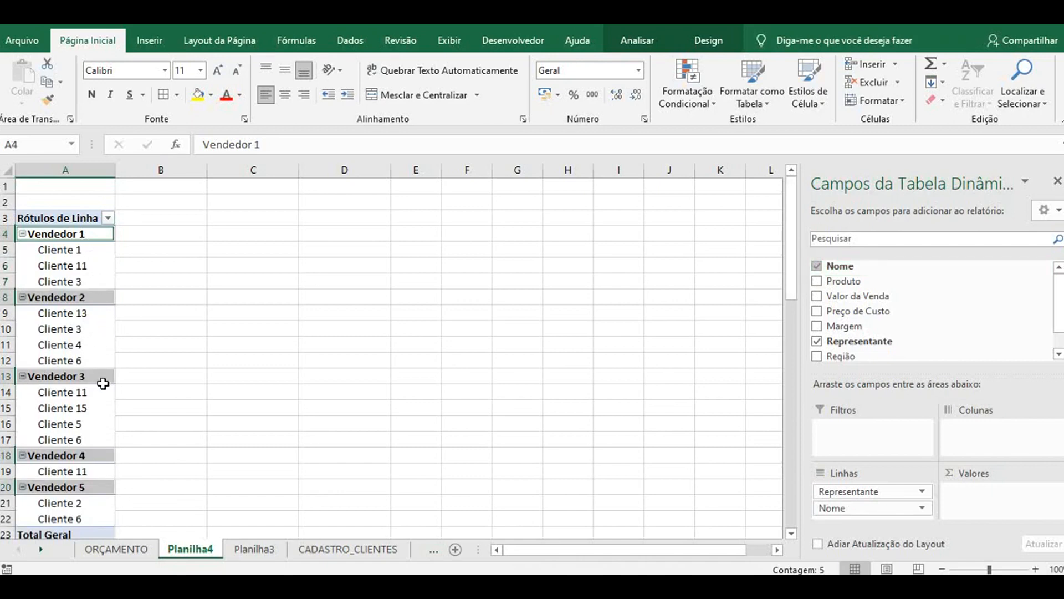
pyautogui.scroll(-1, 102, 380)
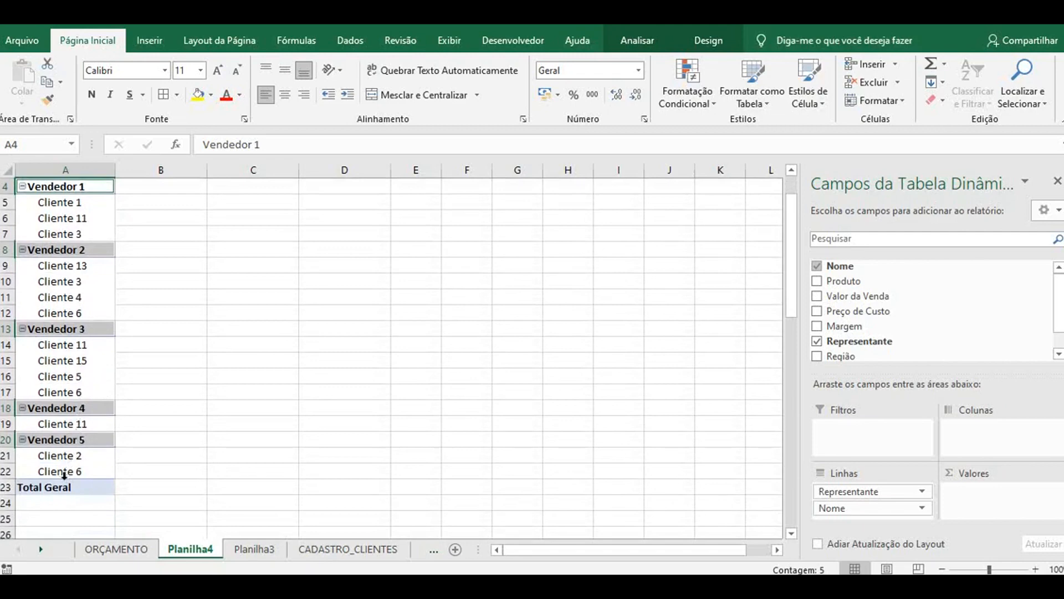
pyautogui.scroll(1, 65, 475)
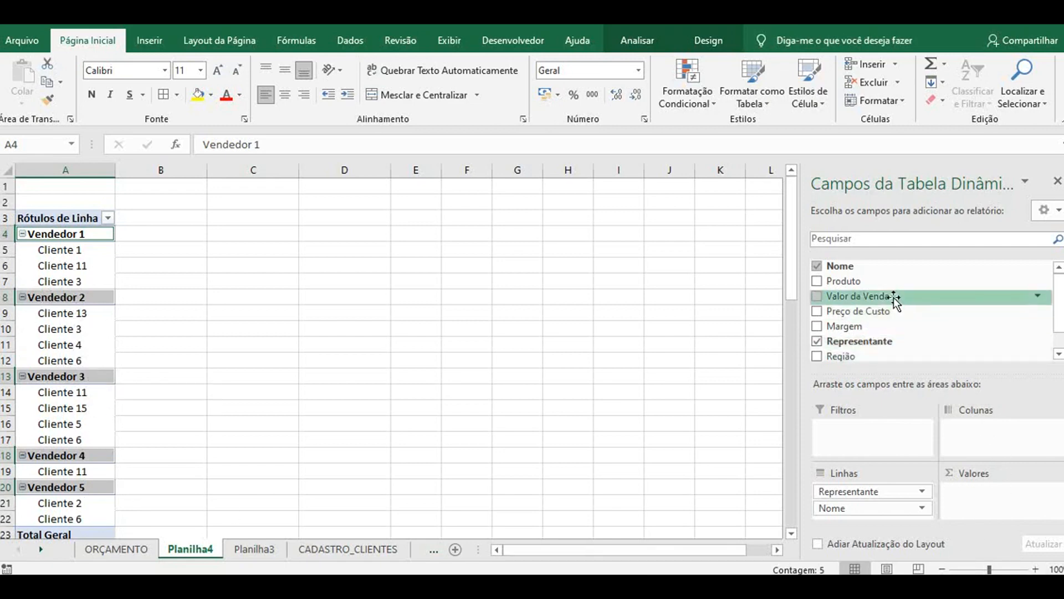
pyautogui.scroll(-1, 839, 355)
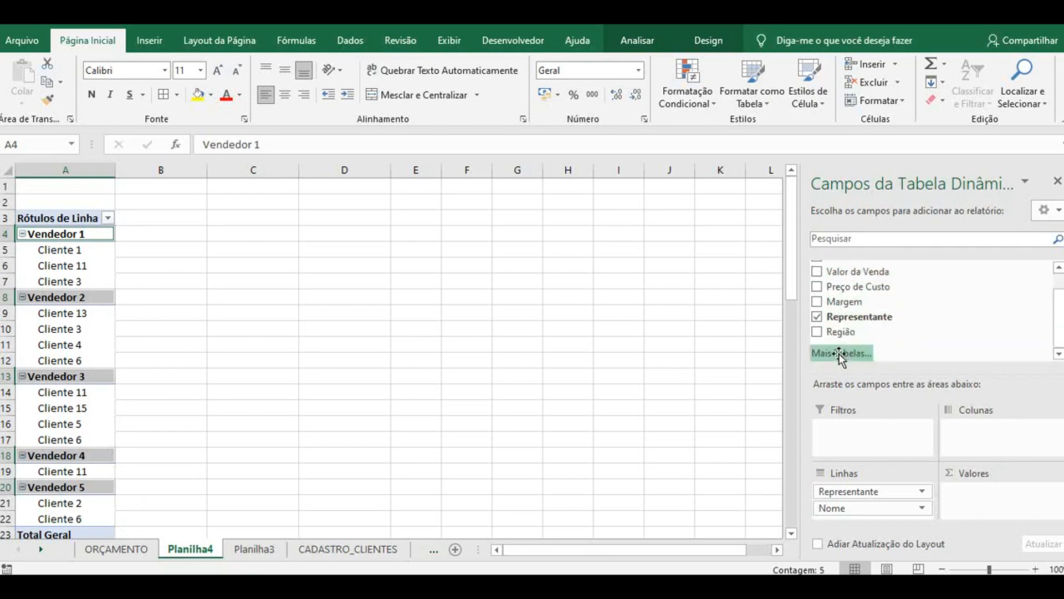
pyautogui.scroll(1, 863, 315)
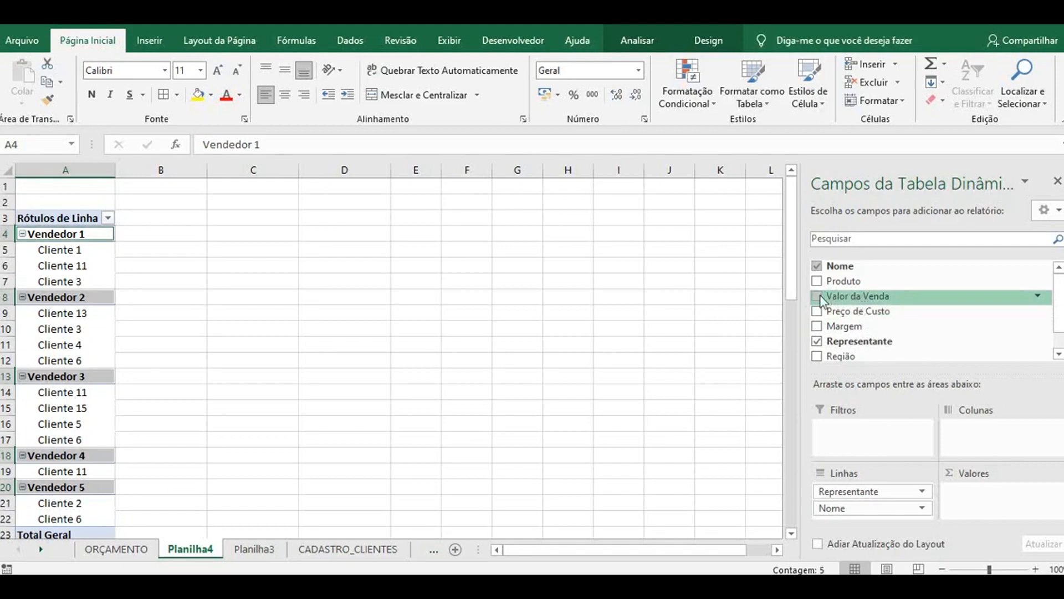
# - Consult the Valor da Venda and Preço de Custo columns on Planilha3, and add Valor da Venda to the pivot table on Planilha4
pyautogui.click(115, 549)
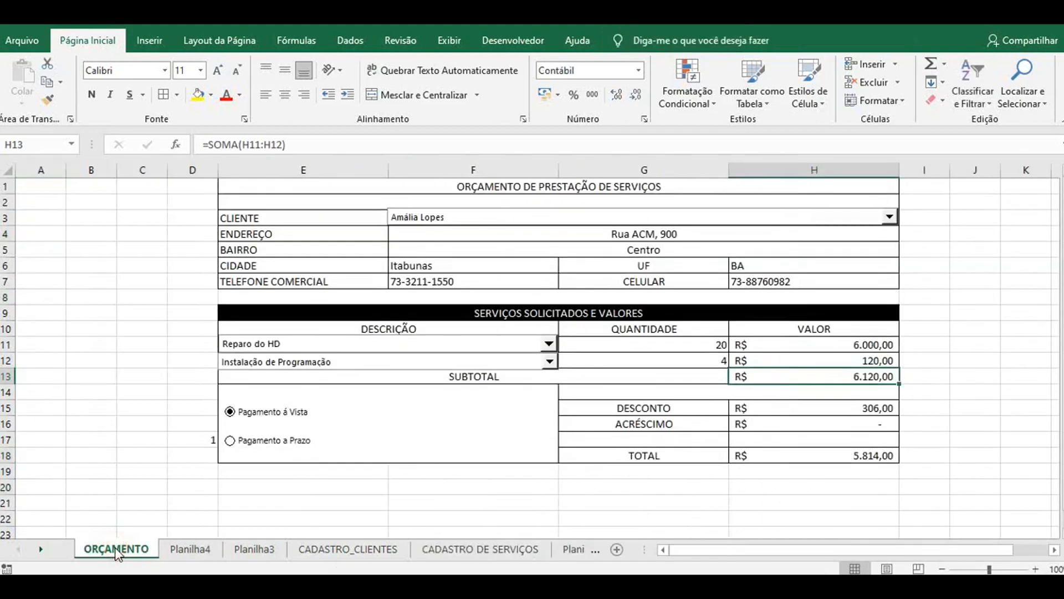
pyautogui.click(270, 551)
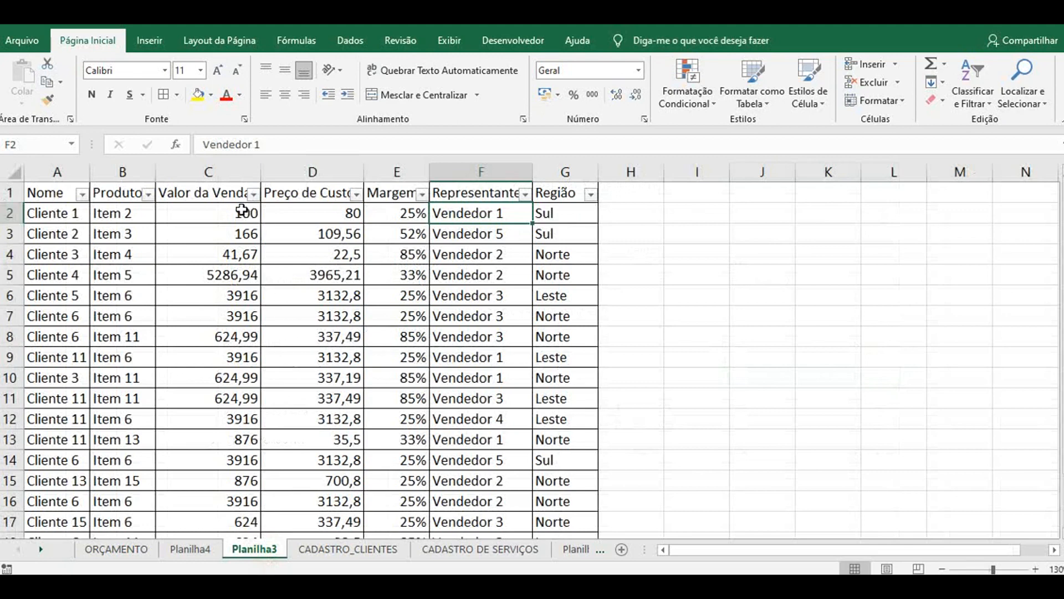
pyautogui.click(209, 218)
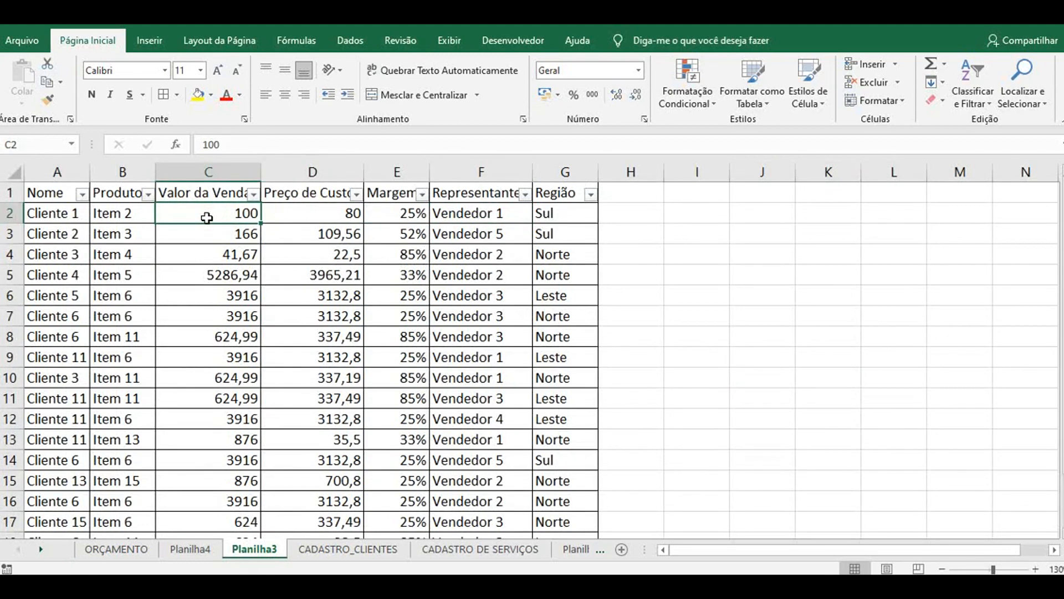
pyautogui.click(298, 212)
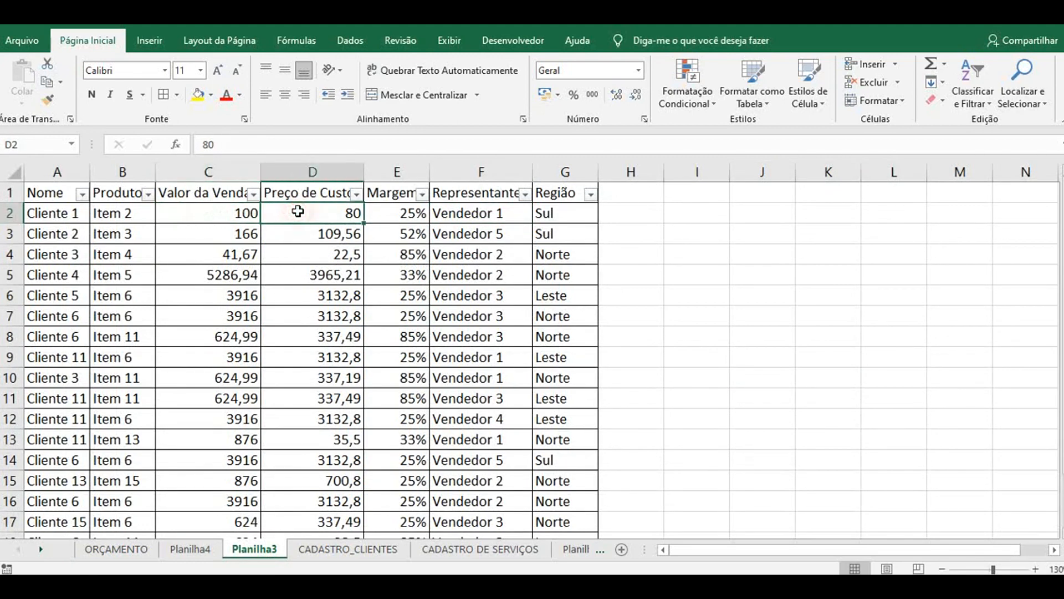
pyautogui.click(207, 214)
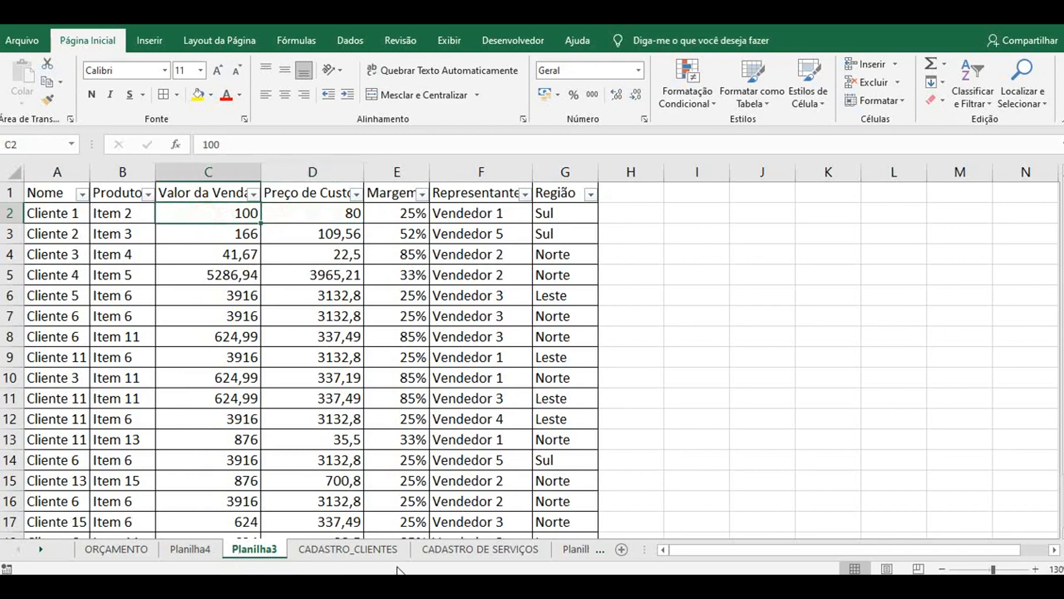
pyautogui.click(196, 549)
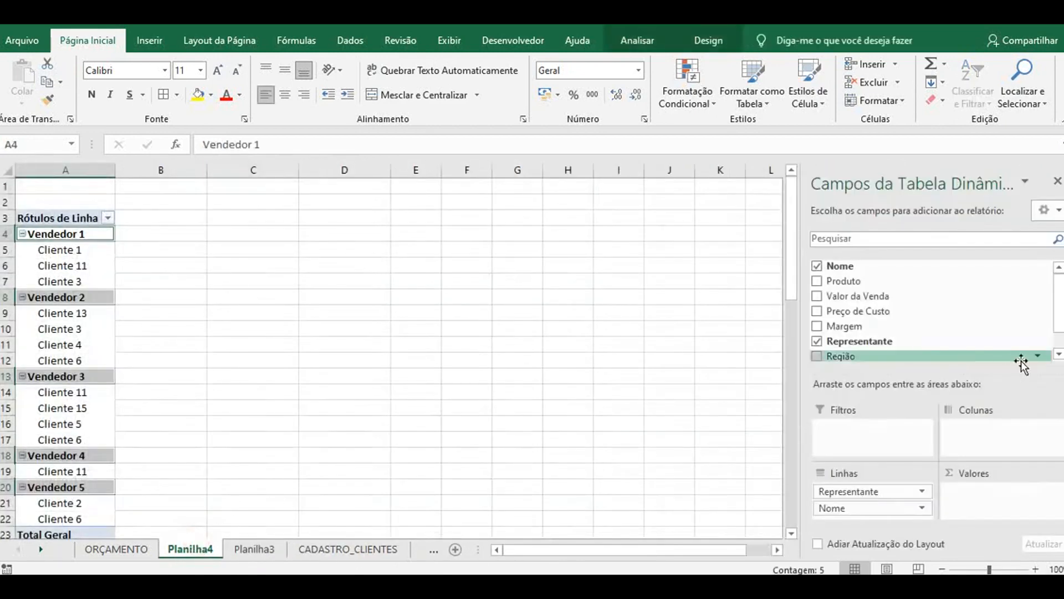
pyautogui.click(816, 296)
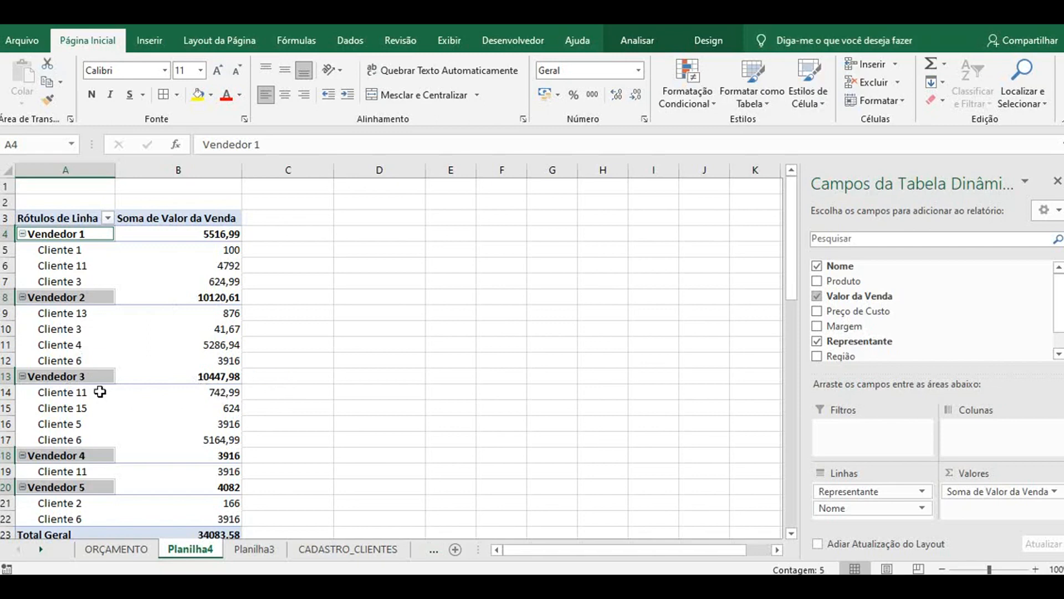
pyautogui.scroll(-1, 100, 391)
pyautogui.scroll(-3, 100, 391)
pyautogui.scroll(4, 280, 494)
# - Switch to the PDF handout and read Exemplo 1 on page 70, highlighting the VENDEDOR and VALOR fields, plus its figure on page 71
pyautogui.hotkey('alt', 'Tab')
pyautogui.scroll(-8, 607, 448)
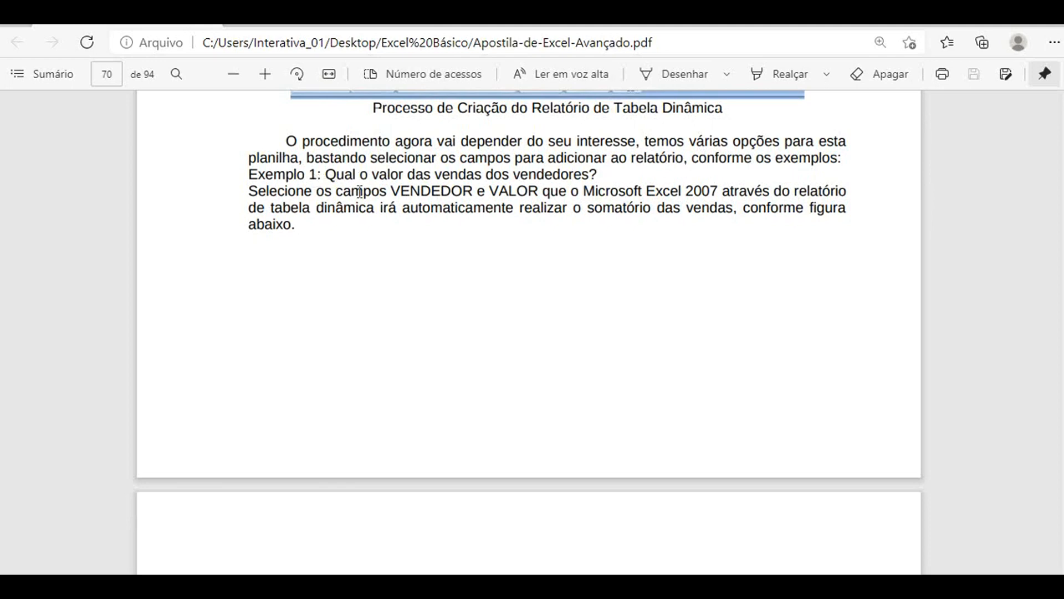
pyautogui.moveTo(380, 192); pyautogui.dragTo(551, 192)
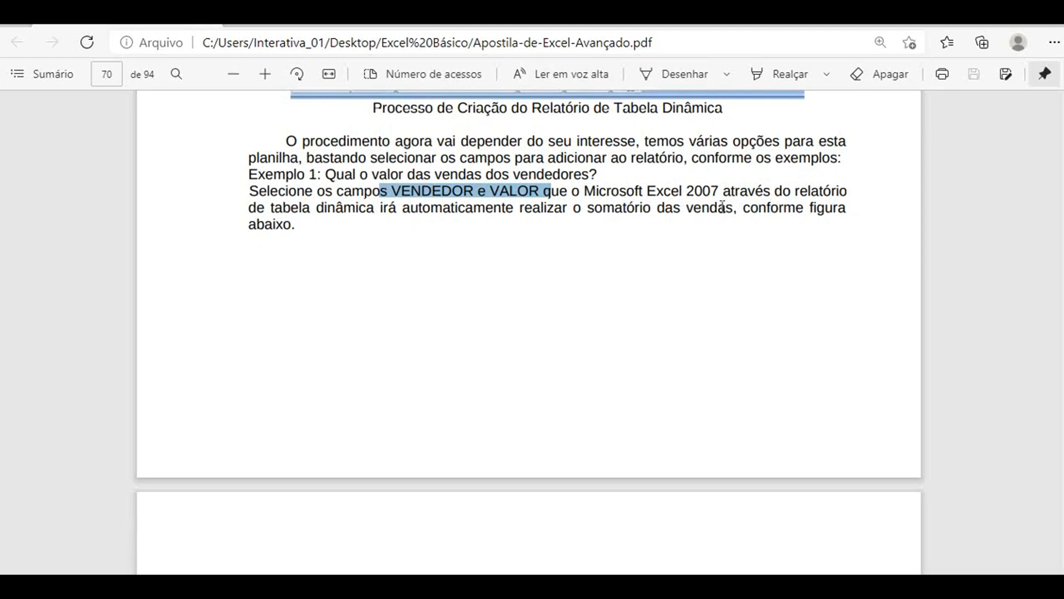
pyautogui.scroll(-8, 479, 267)
pyautogui.scroll(-3, 482, 269)
pyautogui.scroll(3, 501, 254)
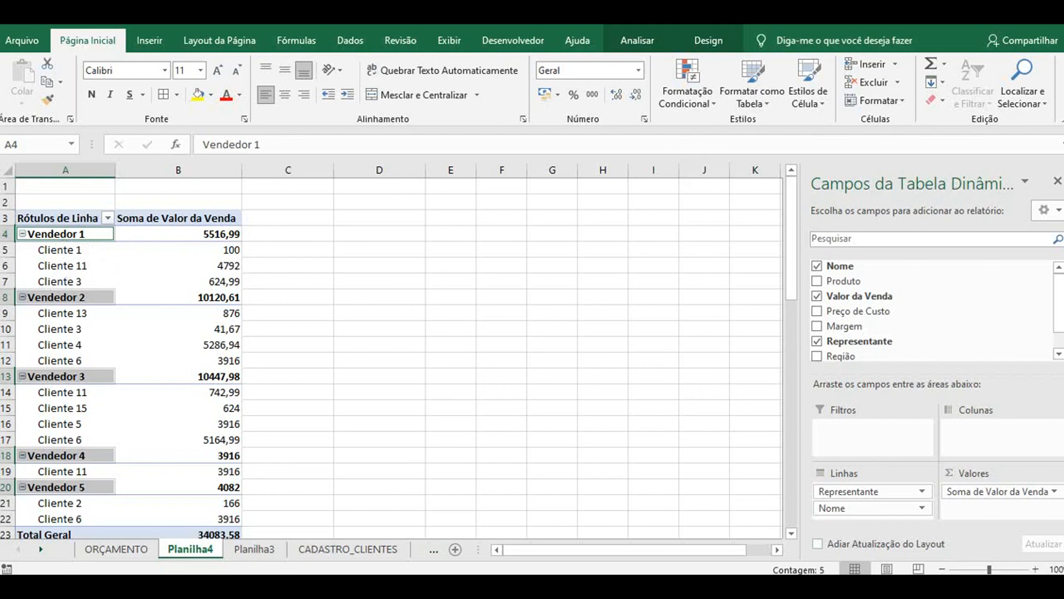
# - Return from Excel to handout page 71 and read the explanation of field display order and filtering vendors by base with Filtro de Relatório
pyautogui.hotkey('alt', 'Tab')
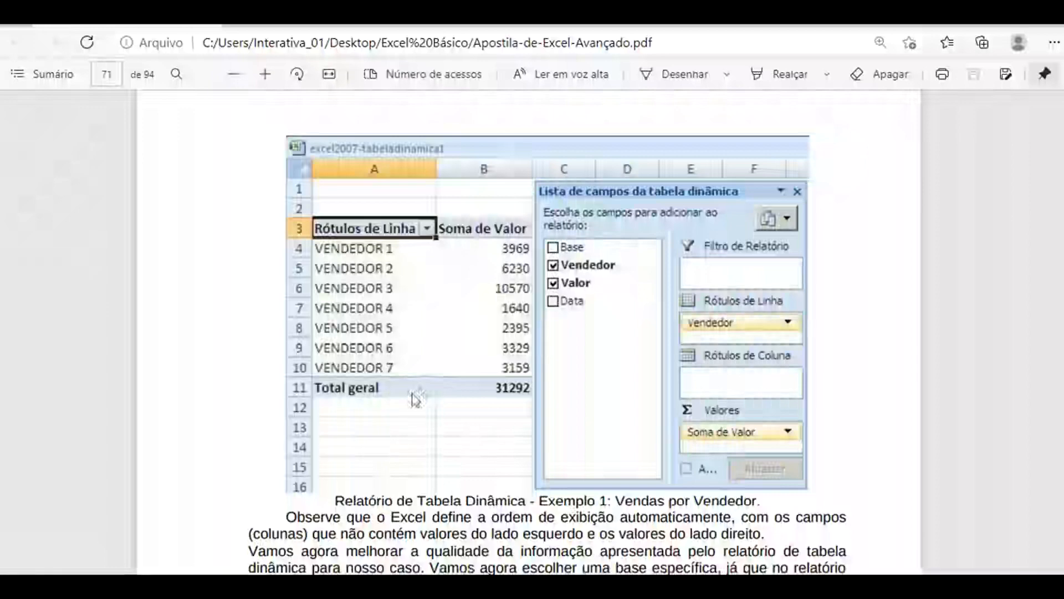
pyautogui.scroll(-2, 416, 397)
pyautogui.scroll(1, 438, 375)
pyautogui.scroll(-1, 438, 375)
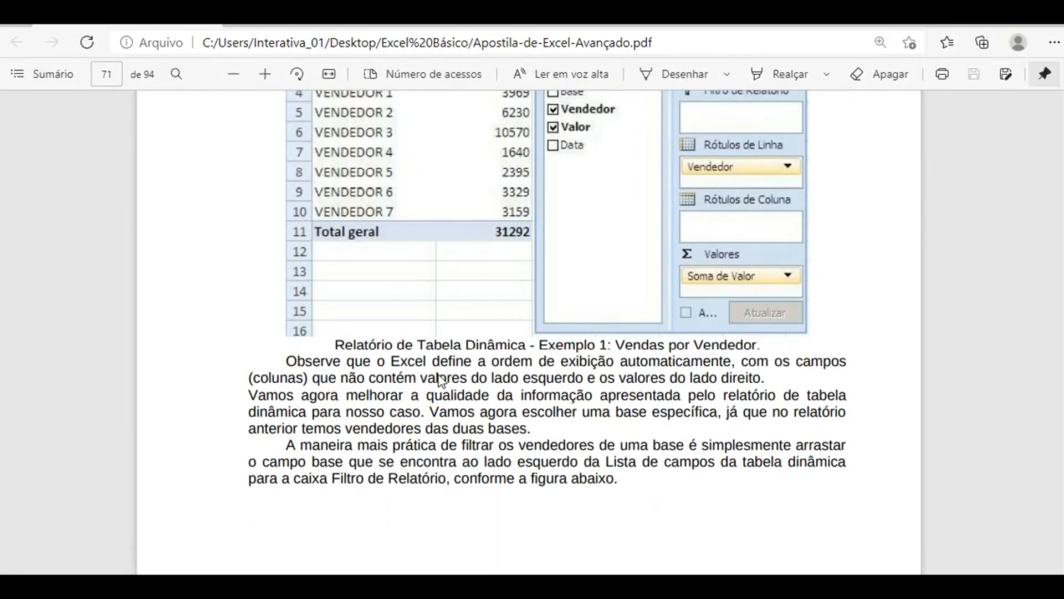
pyautogui.scroll(1, 439, 370)
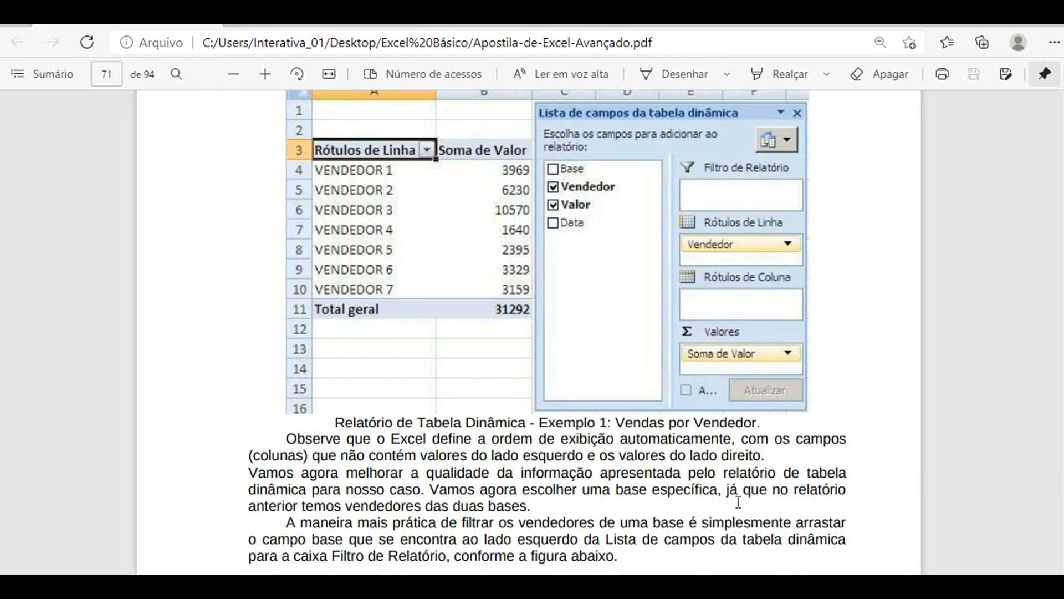
pyautogui.moveTo(419, 505); pyautogui.dragTo(536, 507)
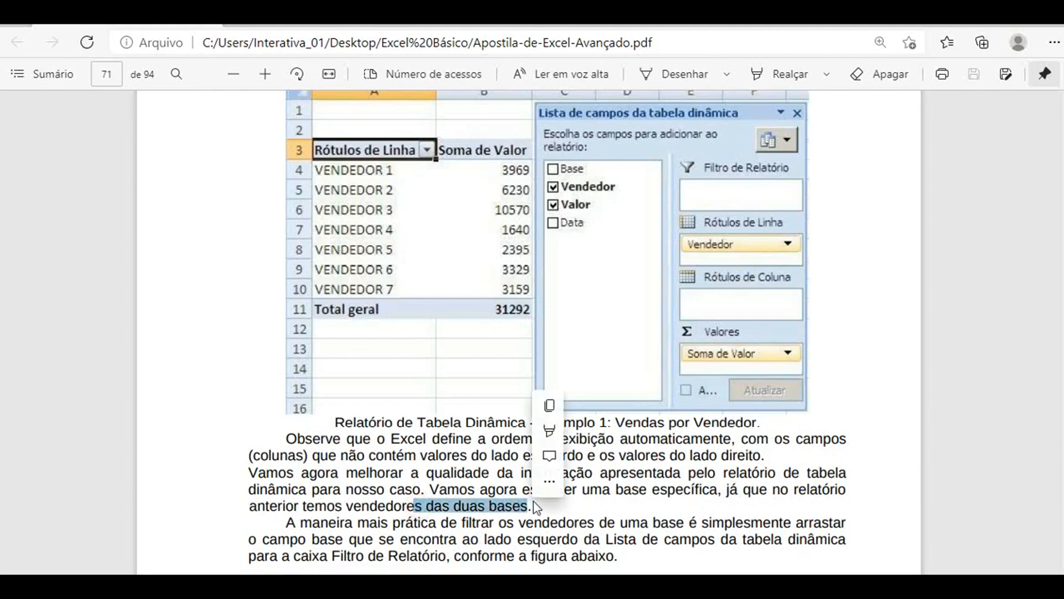
pyautogui.scroll(-3, 529, 476)
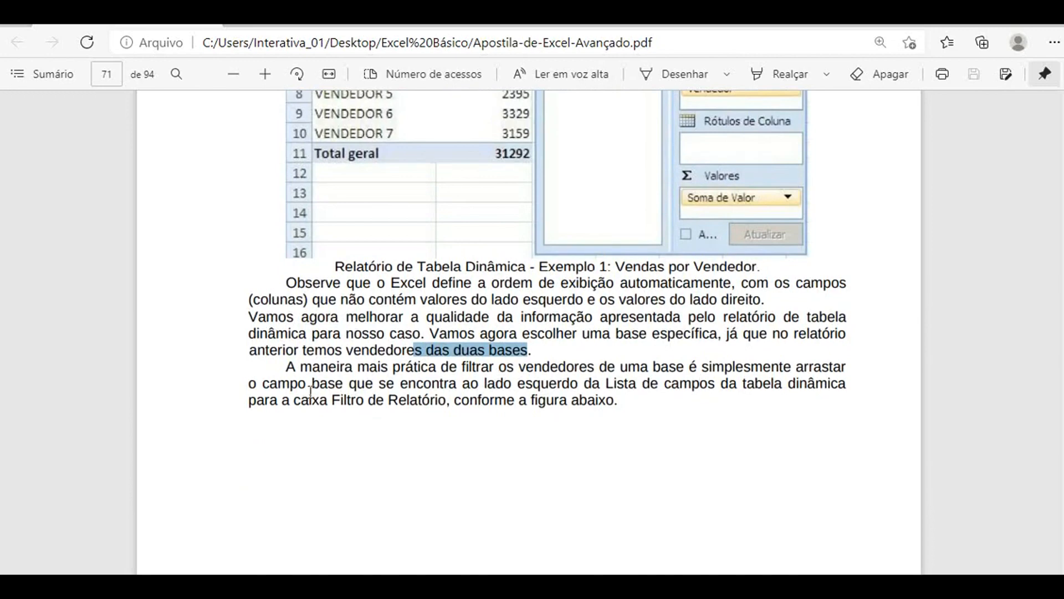
pyautogui.scroll(3, 547, 387)
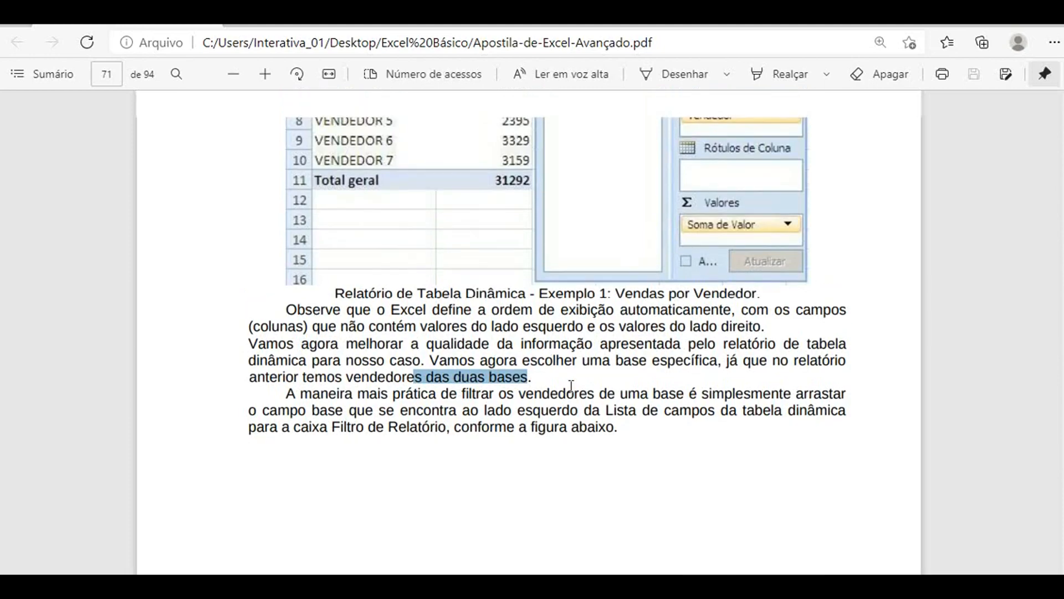
pyautogui.scroll(-1, 571, 383)
pyautogui.scroll(8, 571, 383)
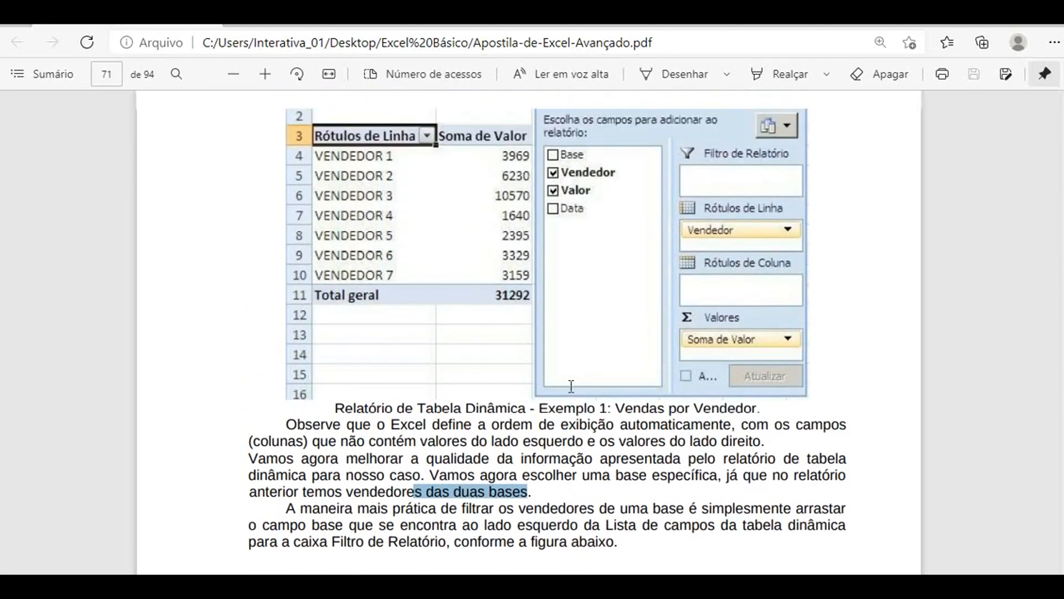
# - Look back over handout pages 69 to 71, covering table preparation, the pivot table field list and the vendor sales example
pyautogui.scroll(7, 571, 385)
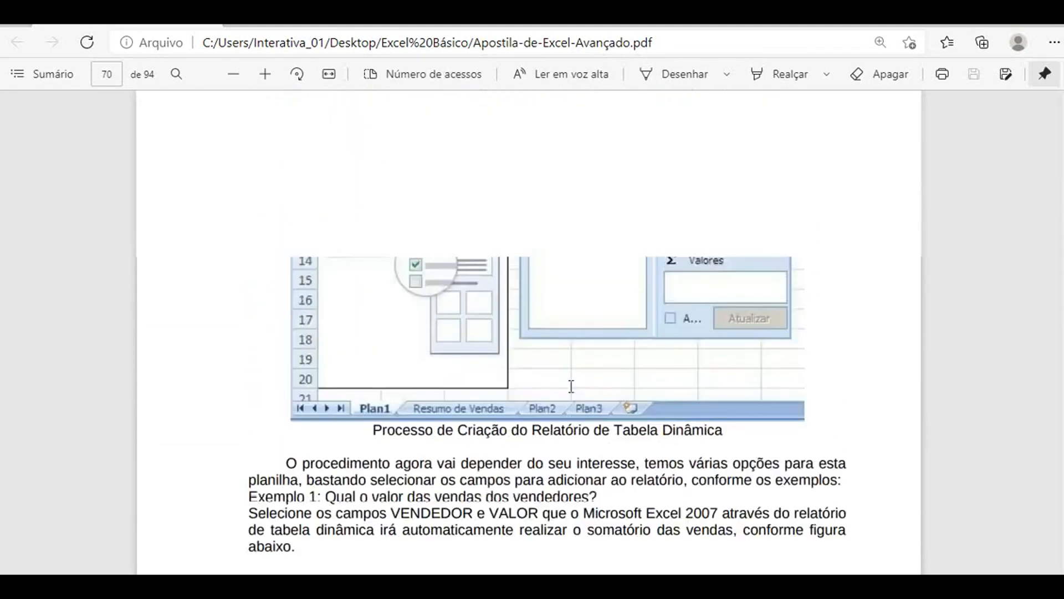
pyautogui.scroll(10, 571, 386)
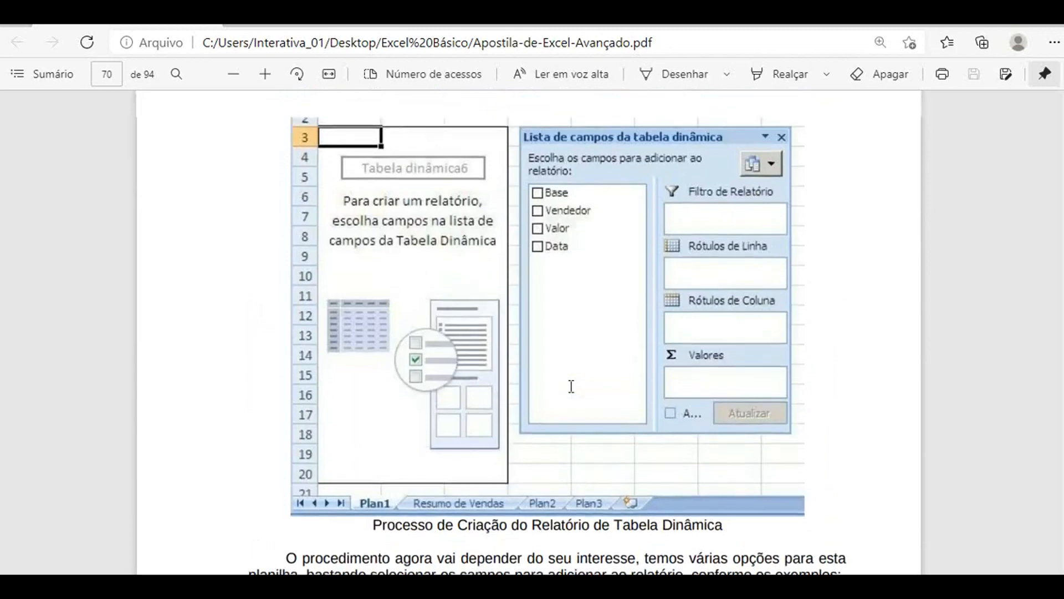
pyautogui.scroll(-4, 571, 384)
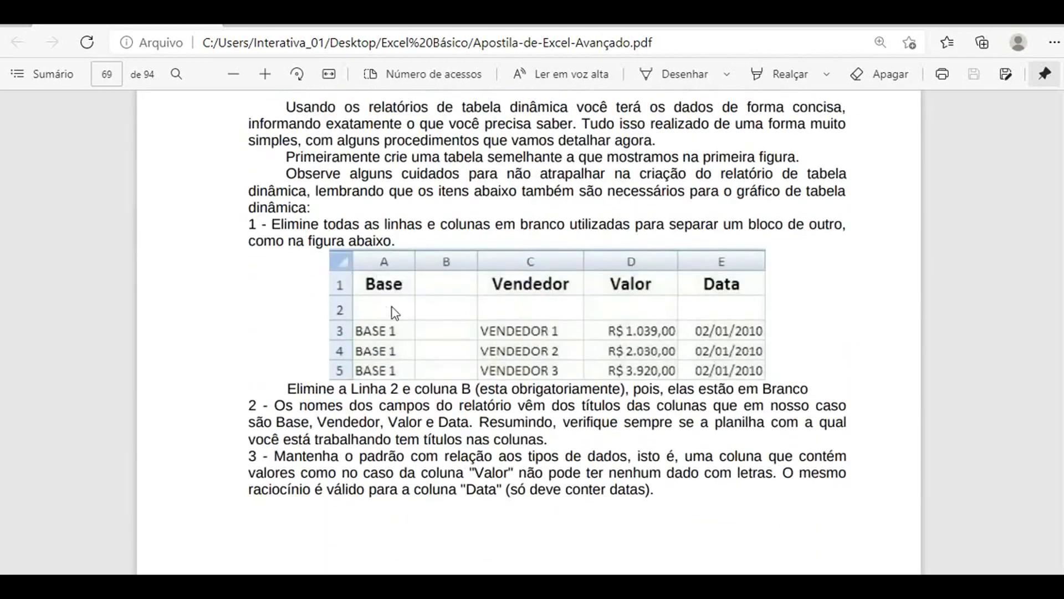
pyautogui.scroll(-18, 383, 384)
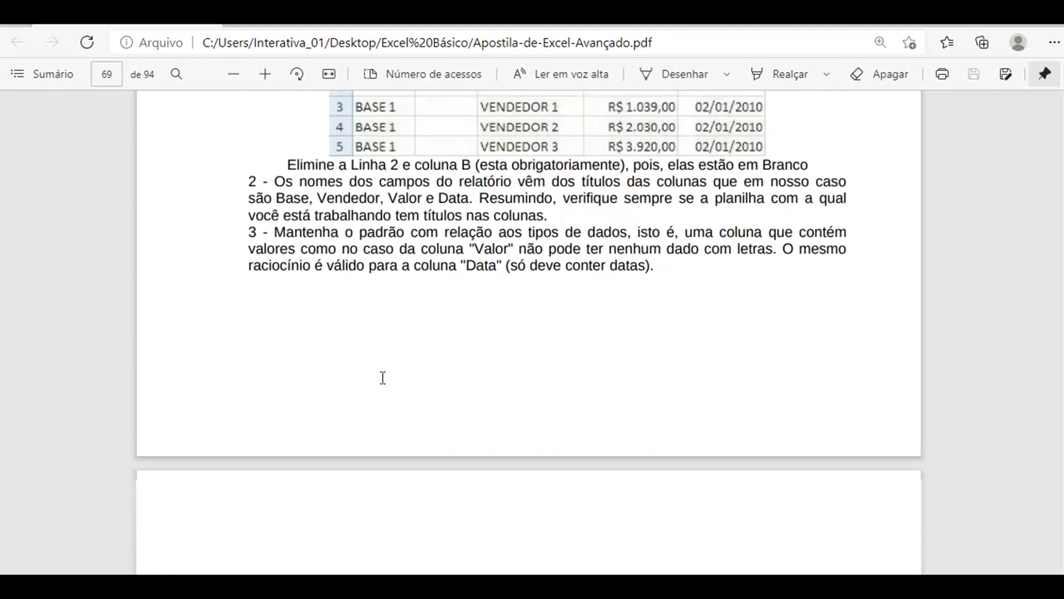
pyautogui.scroll(-7, 381, 377)
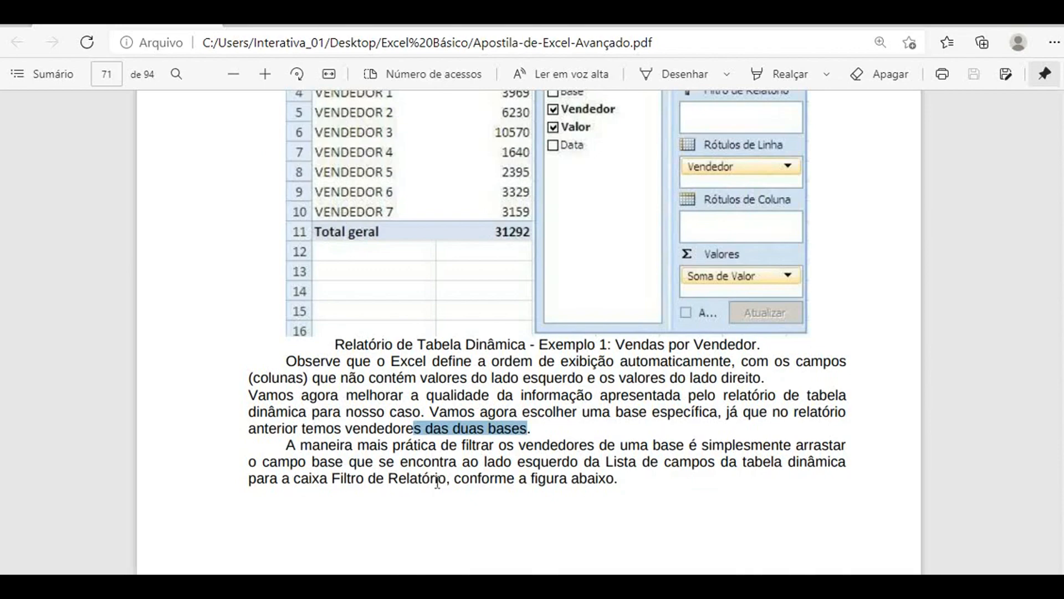
pyautogui.scroll(3, 437, 482)
# - Read handout pages 72 and 73 on using Base as Filtro de Relatório, filtering by BASE 1 and adding the Data field
pyautogui.scroll(-12, 437, 481)
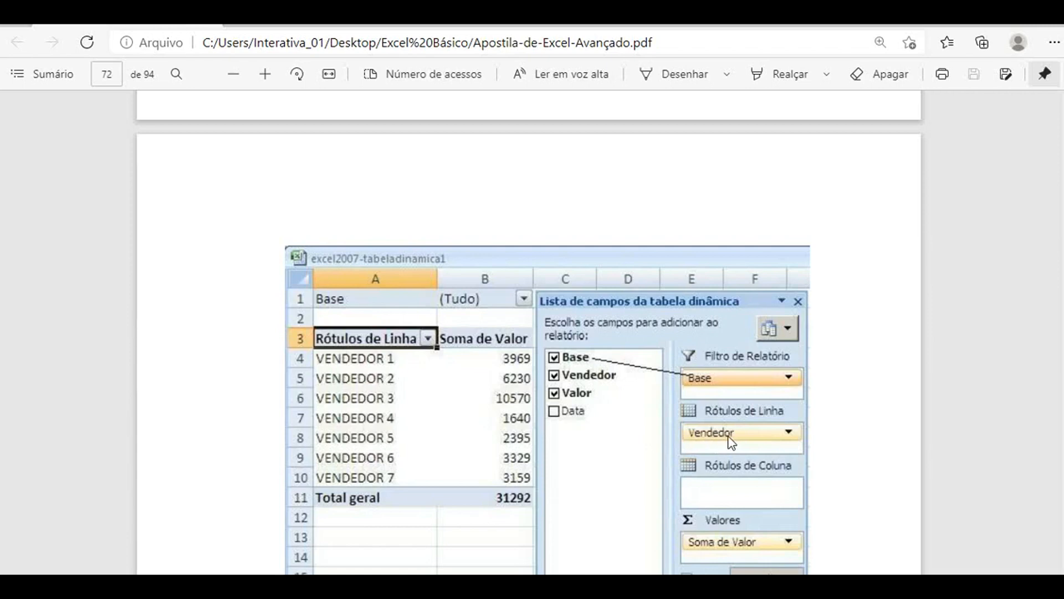
pyautogui.scroll(-2, 719, 437)
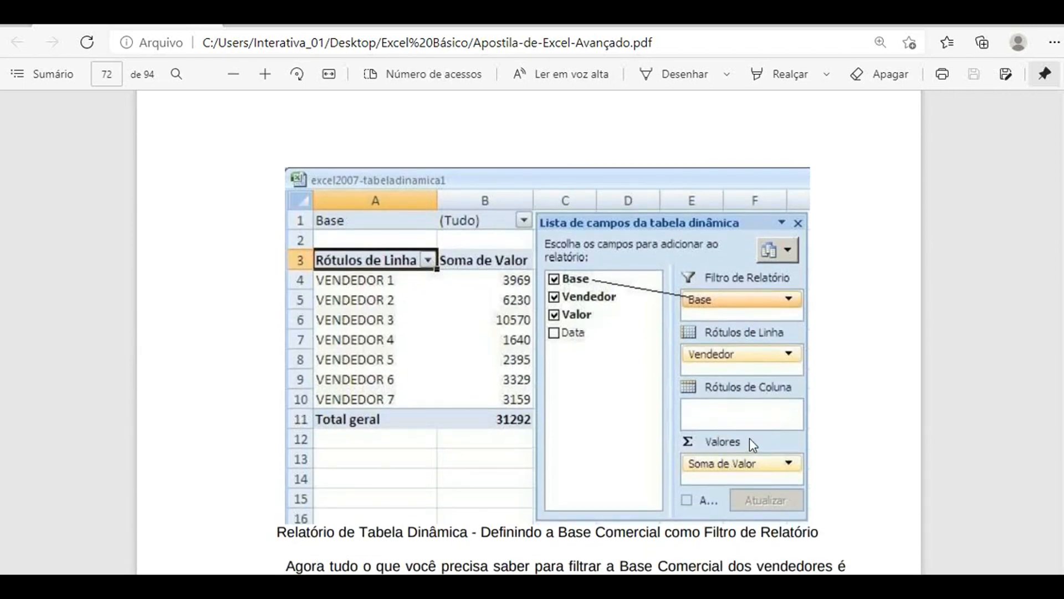
pyautogui.scroll(-10, 382, 327)
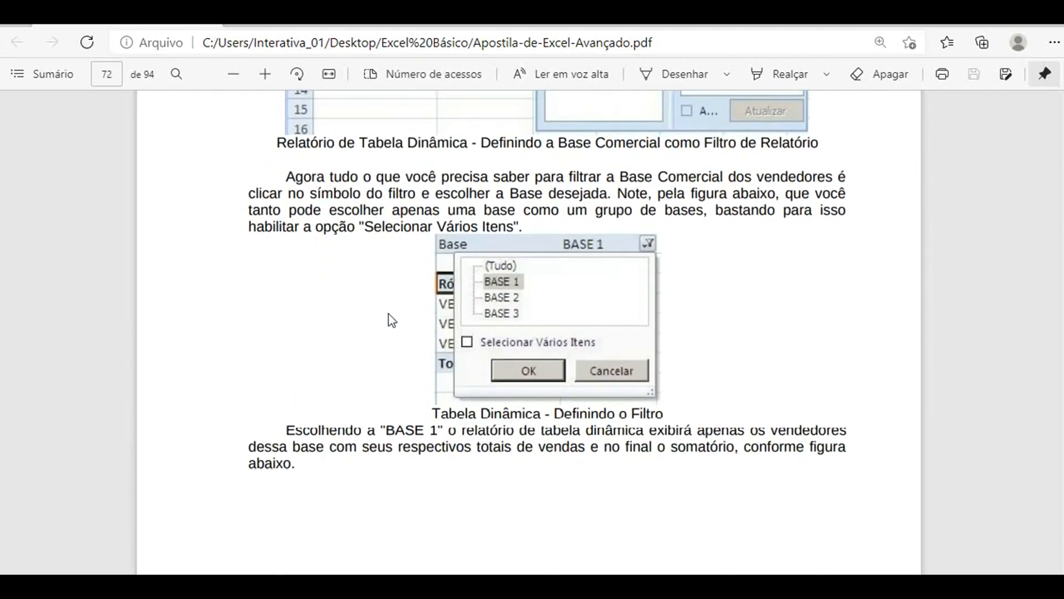
pyautogui.scroll(-10, 528, 395)
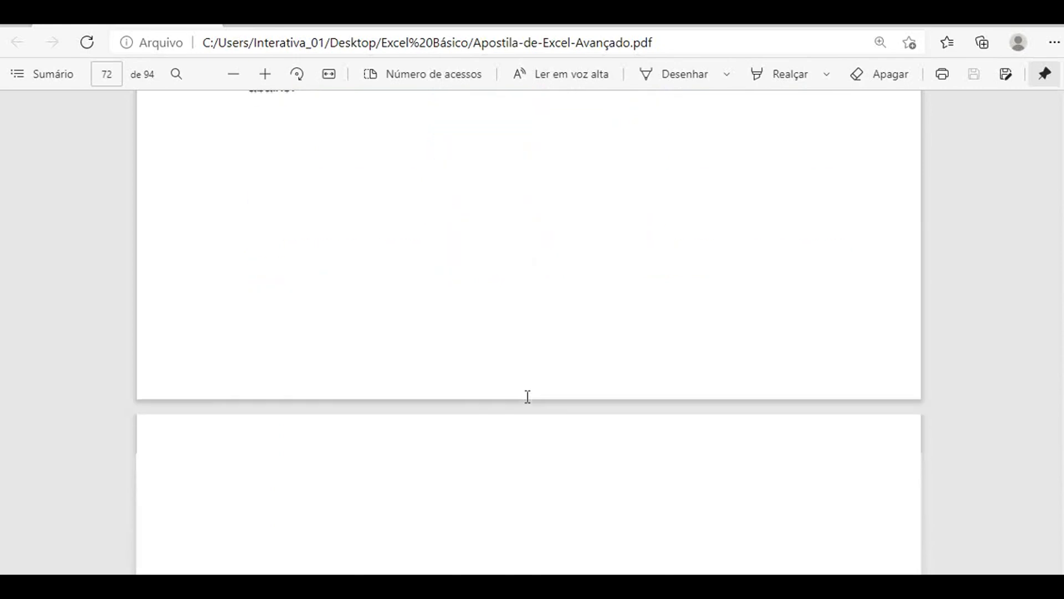
pyautogui.scroll(-6, 528, 395)
pyautogui.scroll(-2, 527, 397)
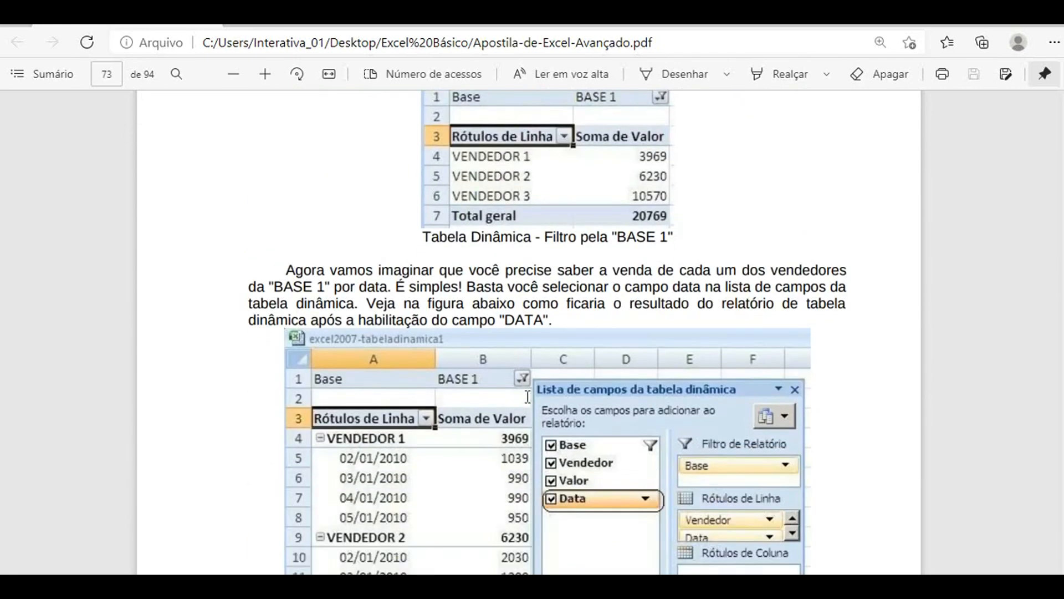
# - Switch to Excel, add Valor da Venda to the pivot table's report filters and move Nome from the rows to the filters
pyautogui.hotkey('alt', 'Tab')
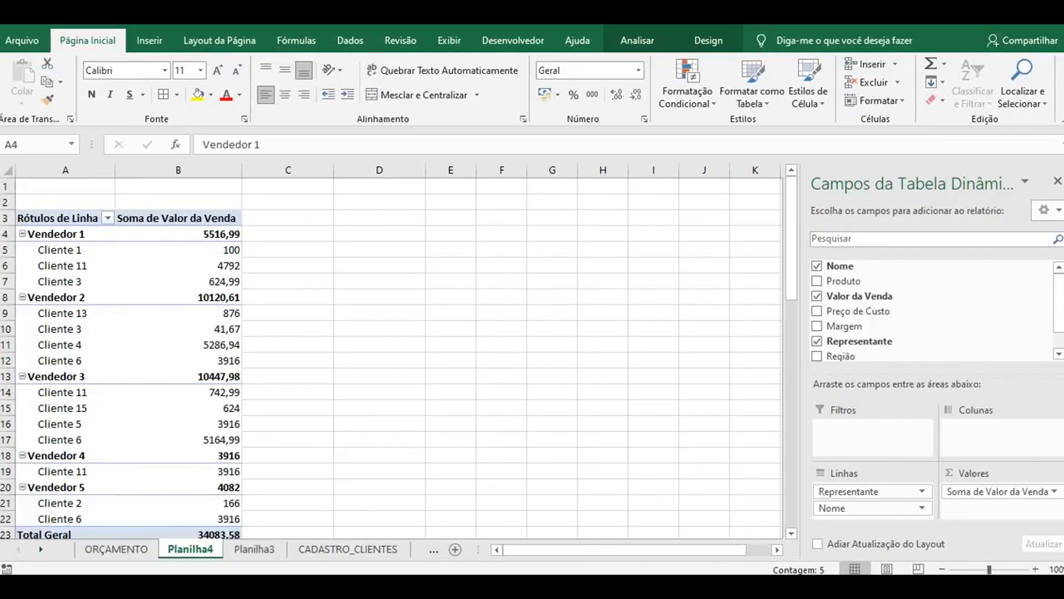
pyautogui.click(863, 430)
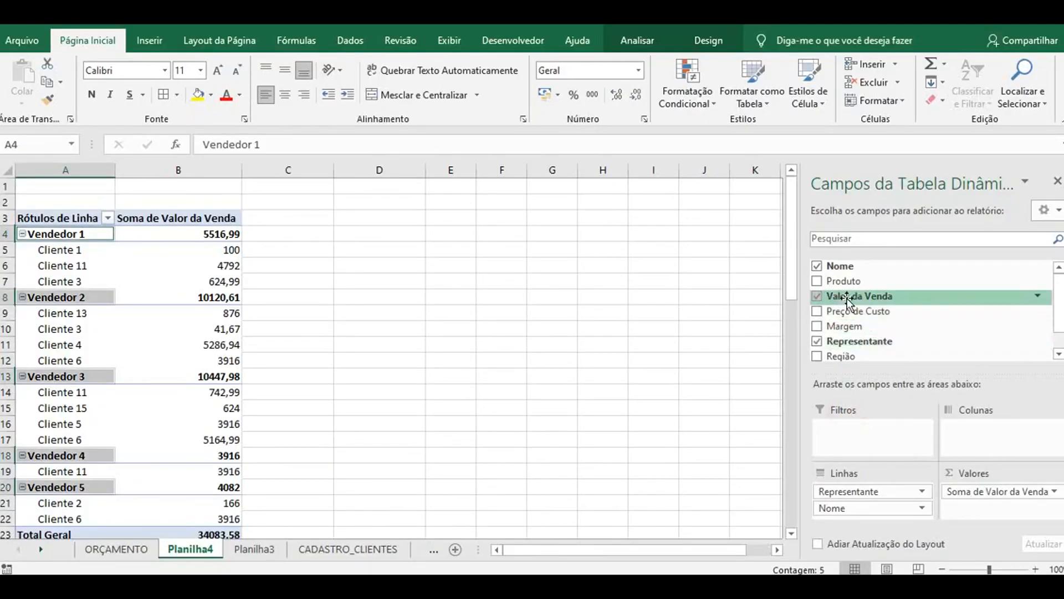
pyautogui.moveTo(847, 300)
pyautogui.mouseDown()
pyautogui.moveTo(828, 339)
pyautogui.moveTo(855, 309)
pyautogui.moveTo(846, 301)
pyautogui.moveTo(867, 315)
pyautogui.moveTo(850, 297)
pyautogui.mouseUp()
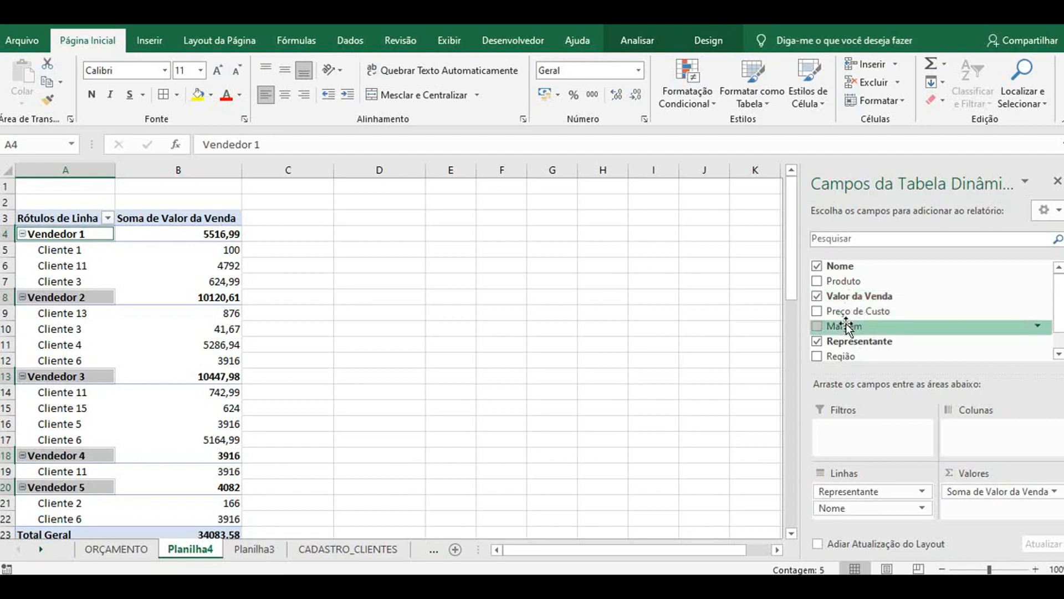
pyautogui.moveTo(848, 299); pyautogui.dragTo(851, 430)
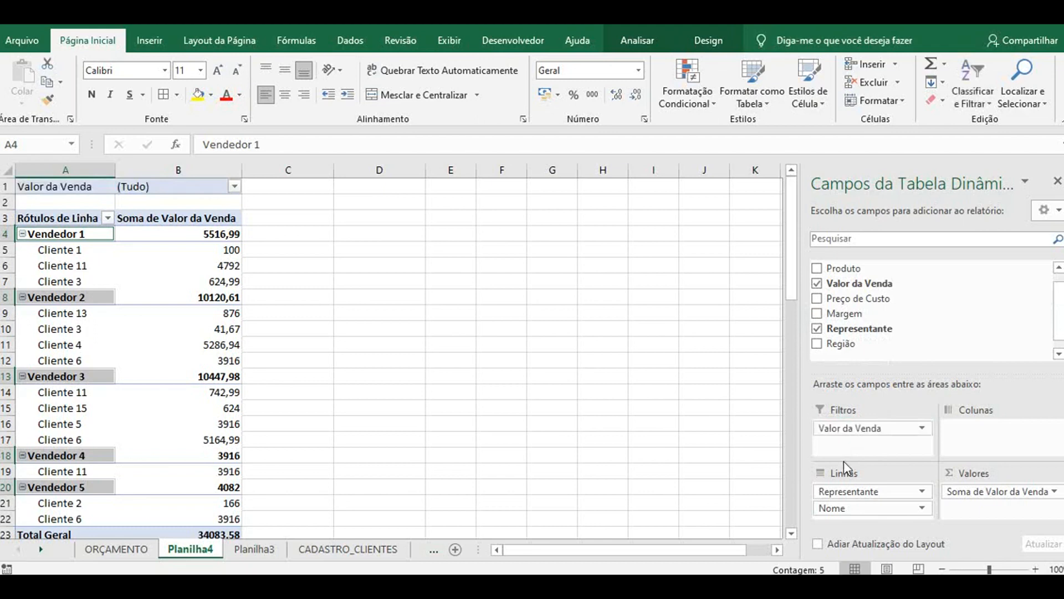
pyautogui.click(923, 428)
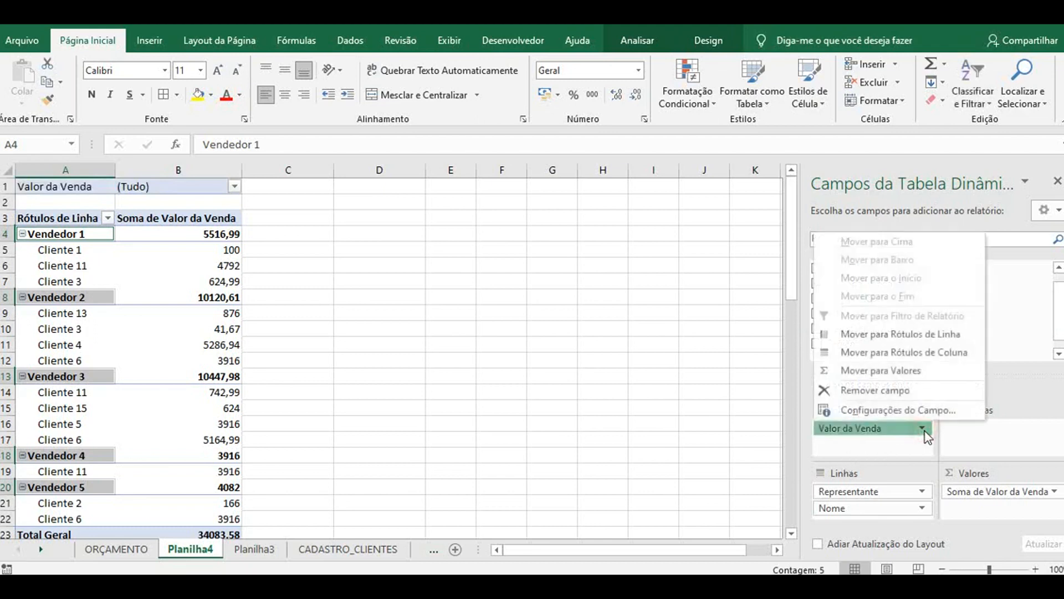
pyautogui.click(906, 449)
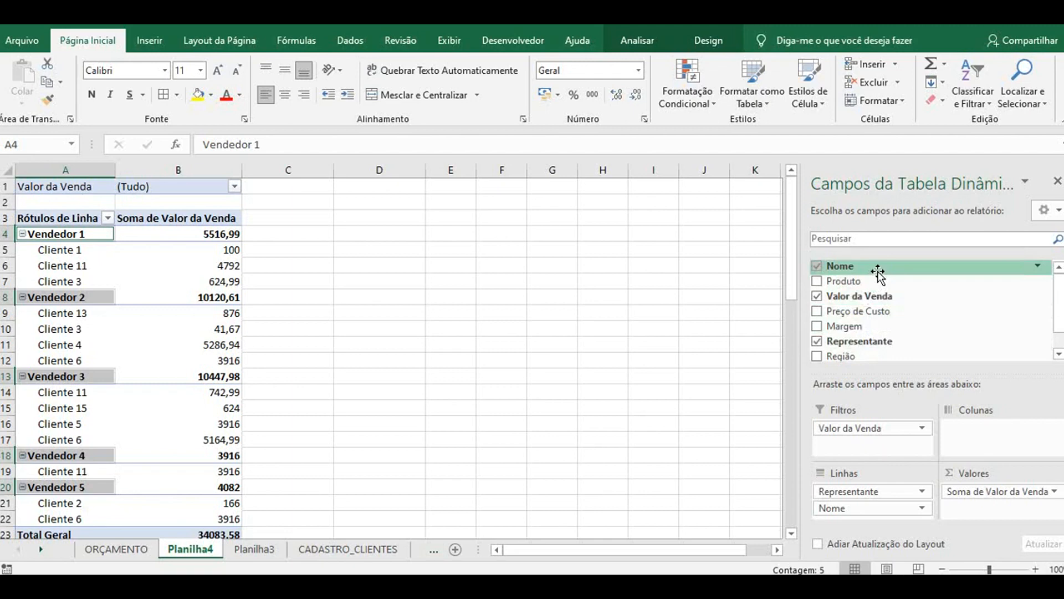
pyautogui.moveTo(878, 271)
pyautogui.mouseDown()
pyautogui.moveTo(906, 316)
pyautogui.moveTo(876, 435)
pyautogui.moveTo(853, 446)
pyautogui.mouseUp()
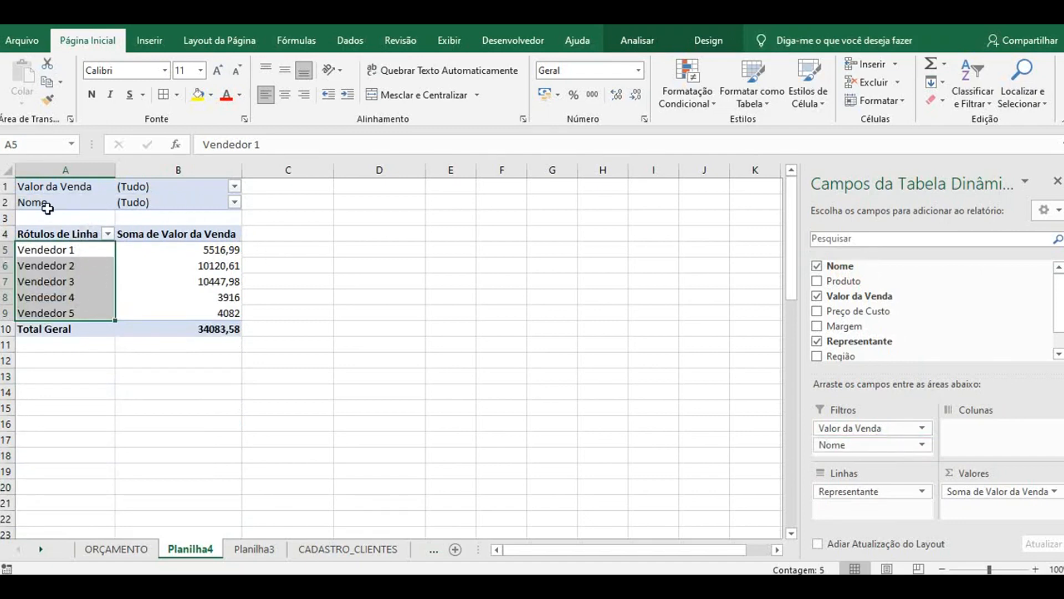
# - Filter the pivot table by Nome to show only Cliente 11 and review the vendors listed for that client
pyautogui.click(235, 201)
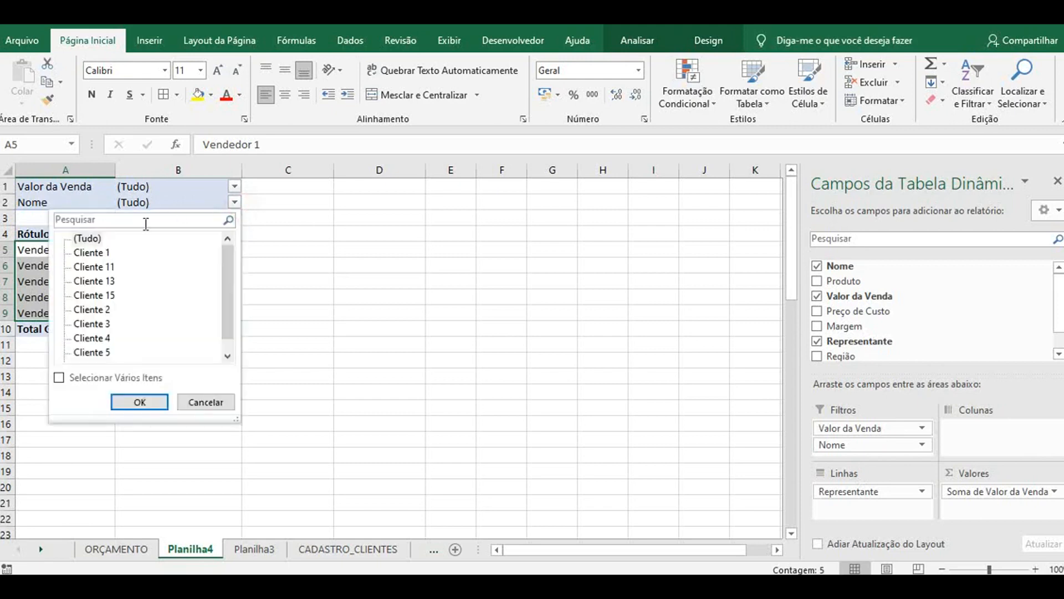
pyautogui.click(96, 267)
pyautogui.click(139, 402)
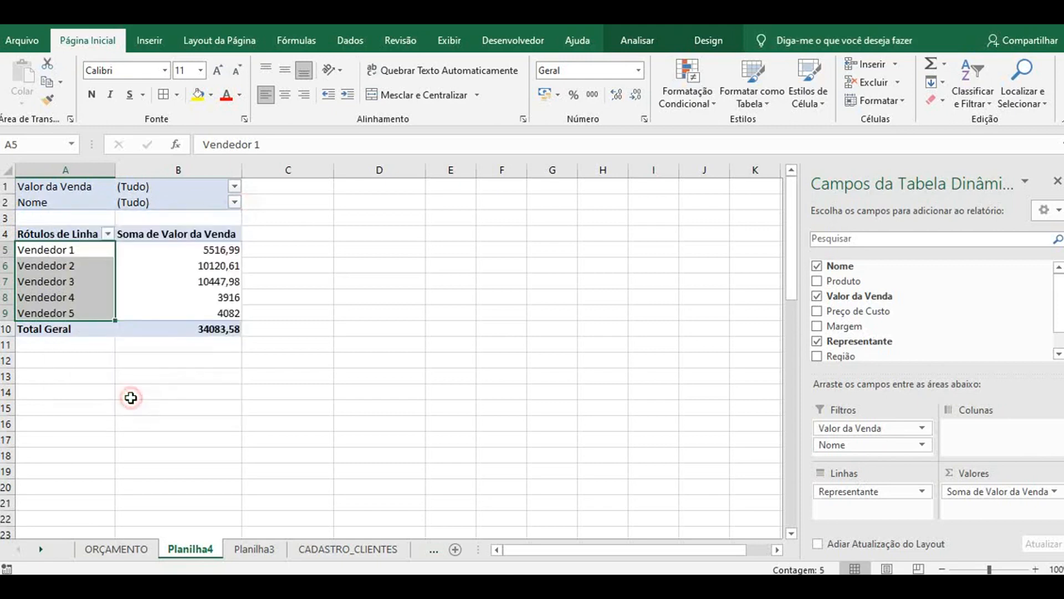
pyautogui.click(107, 374)
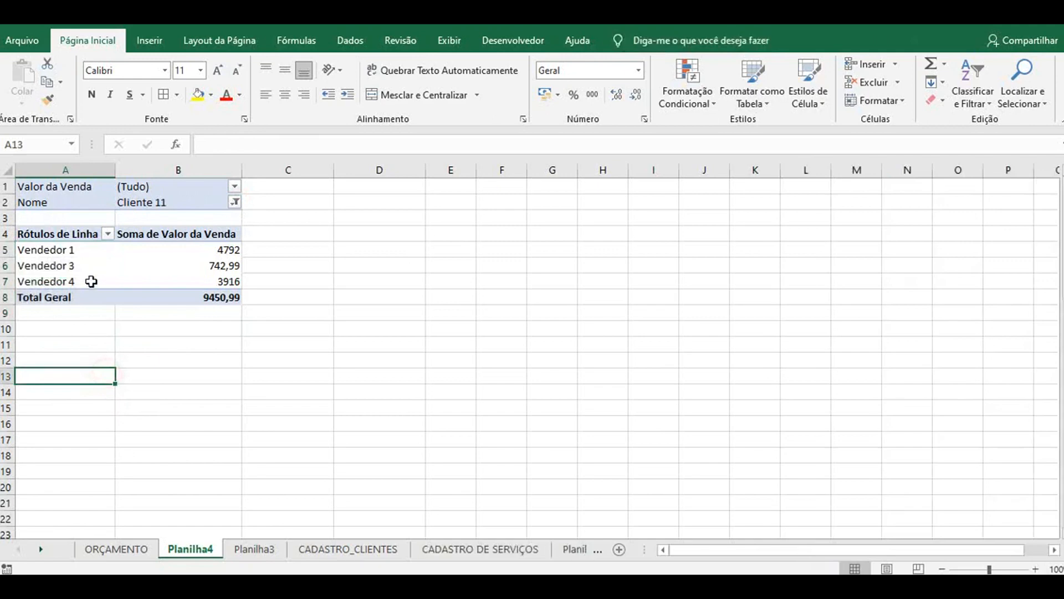
pyautogui.click(65, 252)
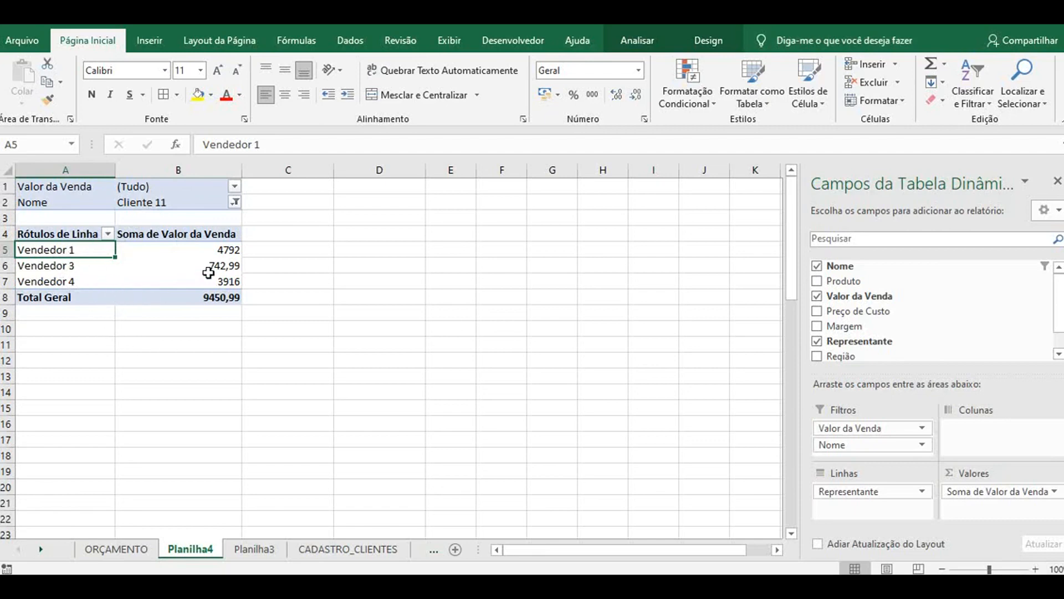
# - Change the Nome report filter to Cliente 4
pyautogui.click(235, 203)
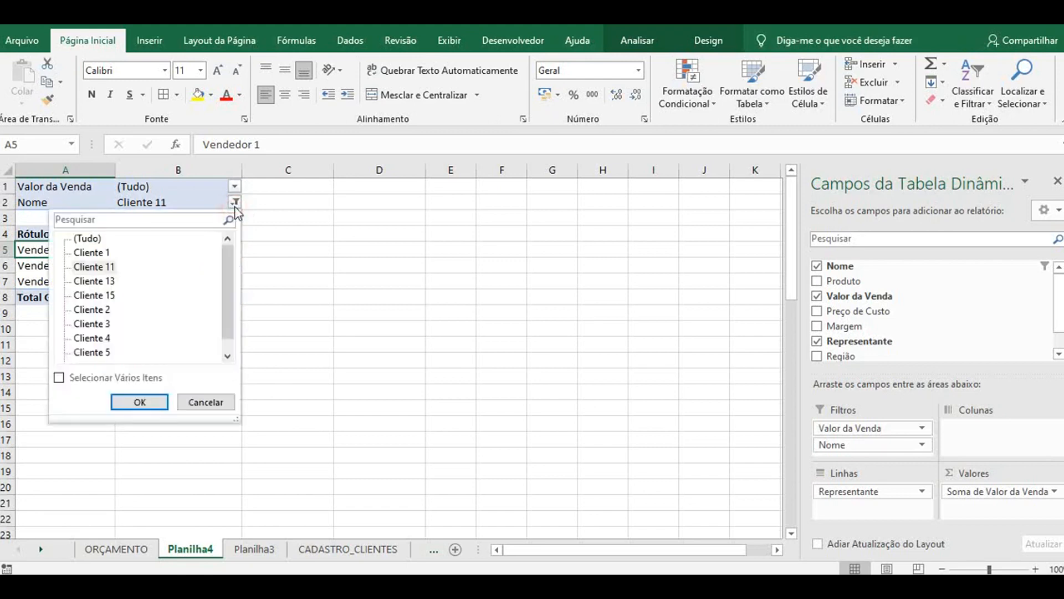
pyautogui.click(88, 338)
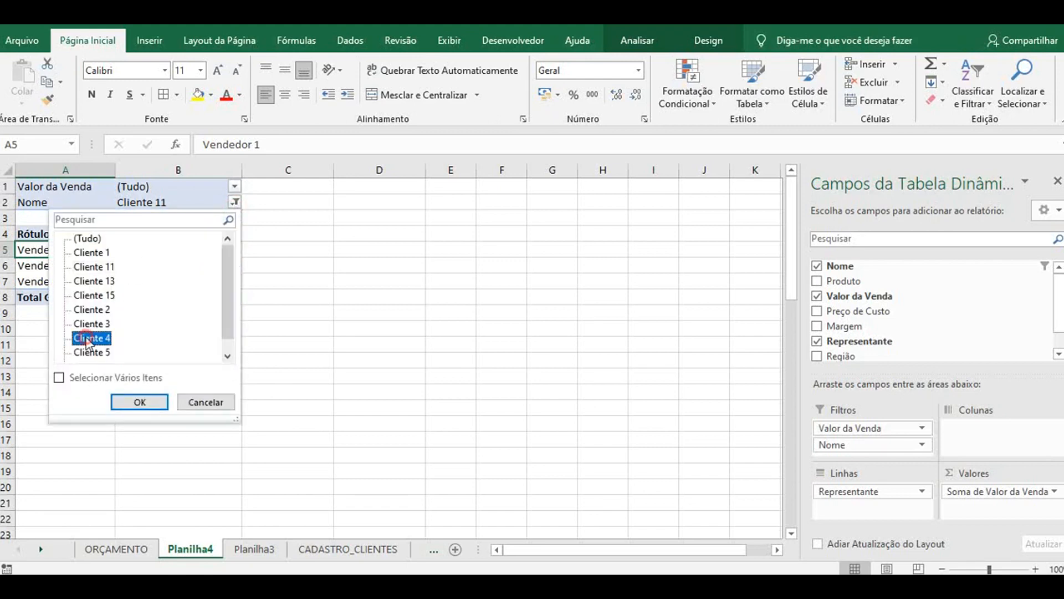
pyautogui.click(139, 402)
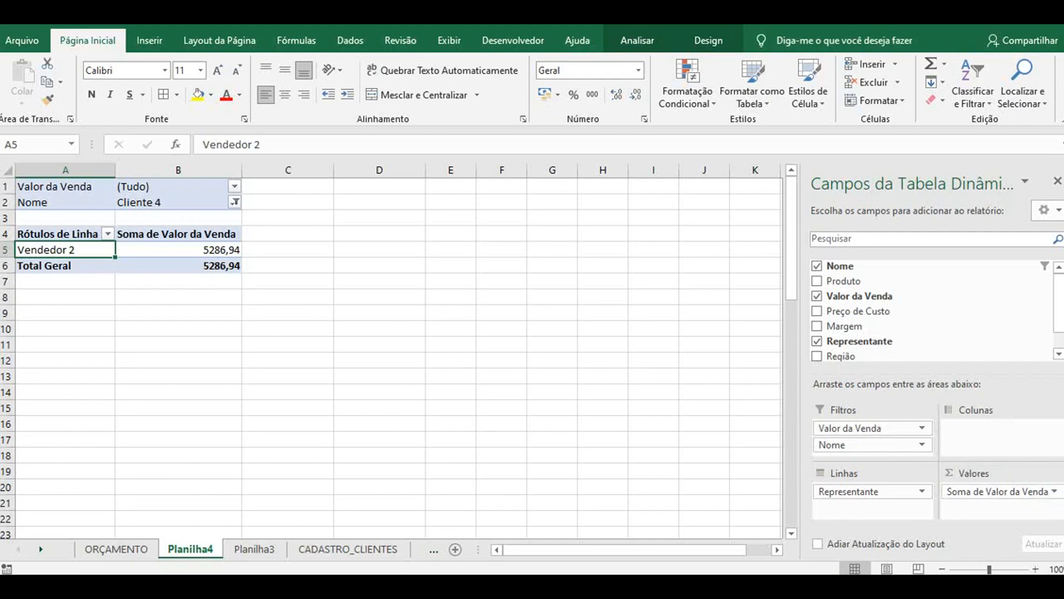
pyautogui.click(1053, 491)
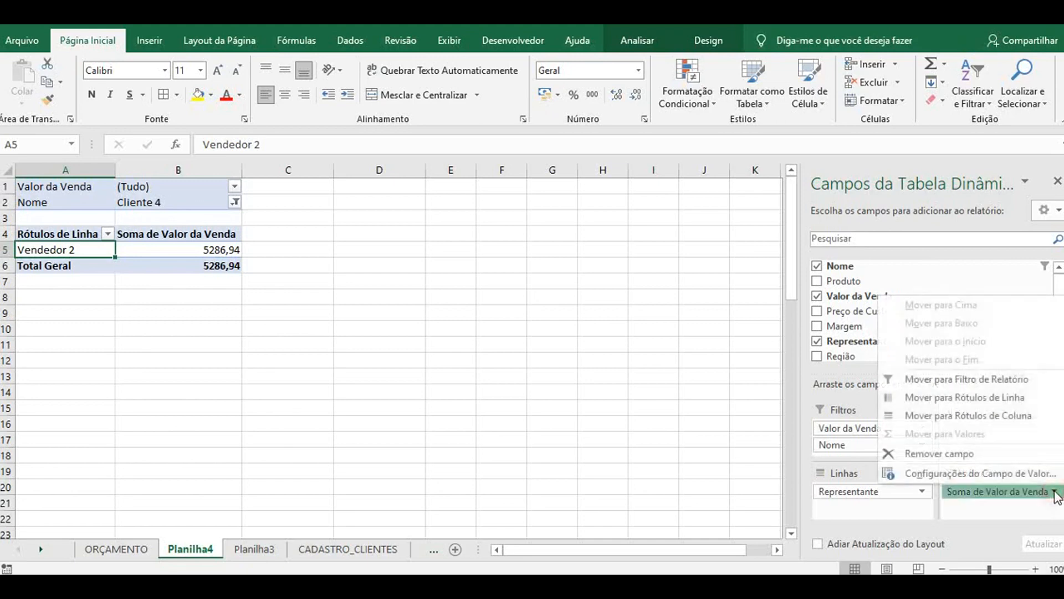
pyautogui.click(1052, 491)
pyautogui.click(922, 492)
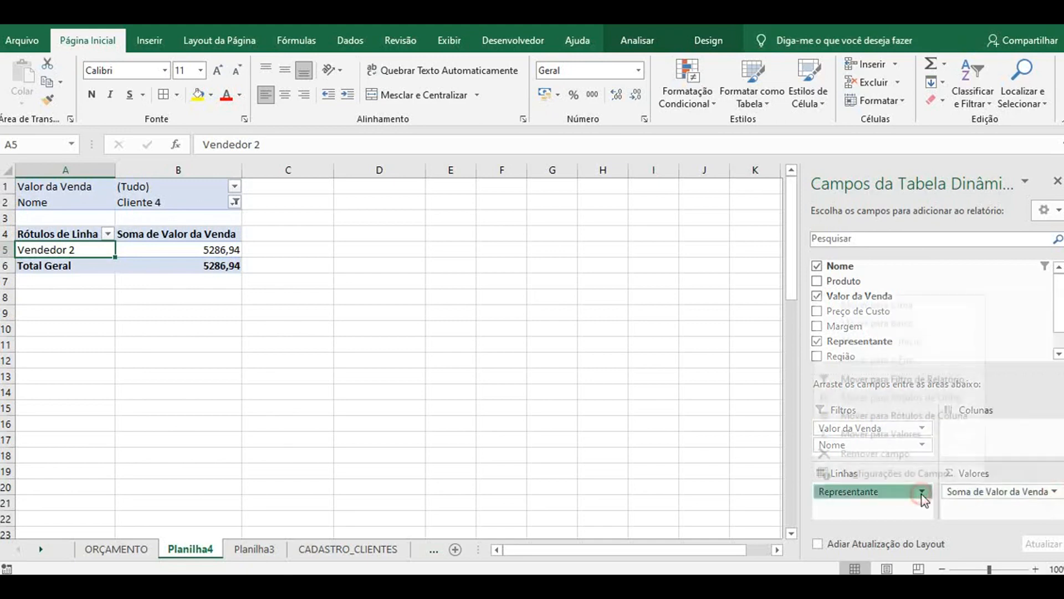
pyautogui.click(923, 493)
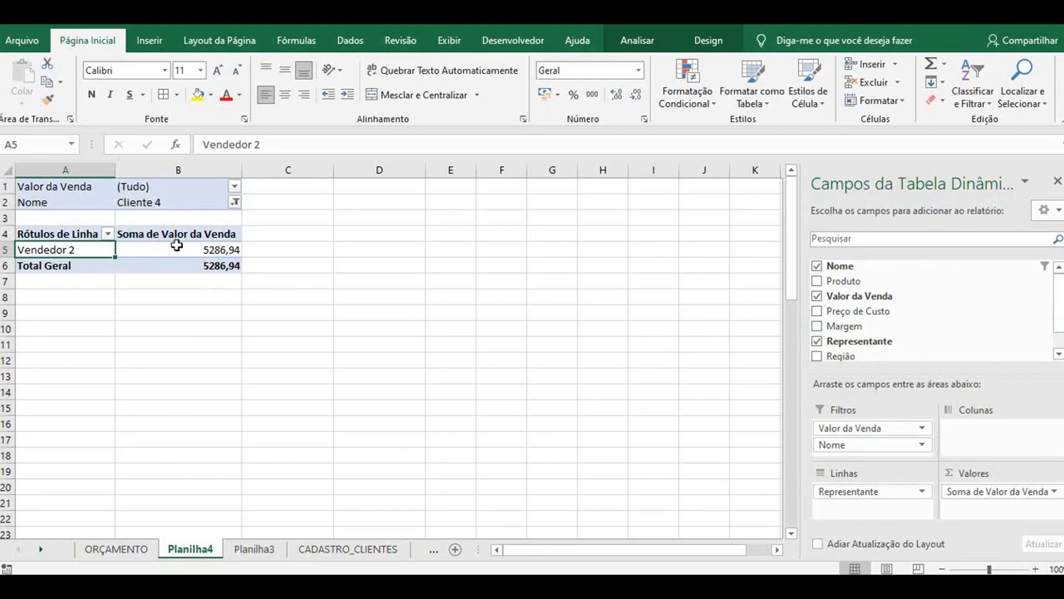
# - Set the pivot table's Nome report filter to Cliente 13
pyautogui.click(236, 203)
pyautogui.click(95, 281)
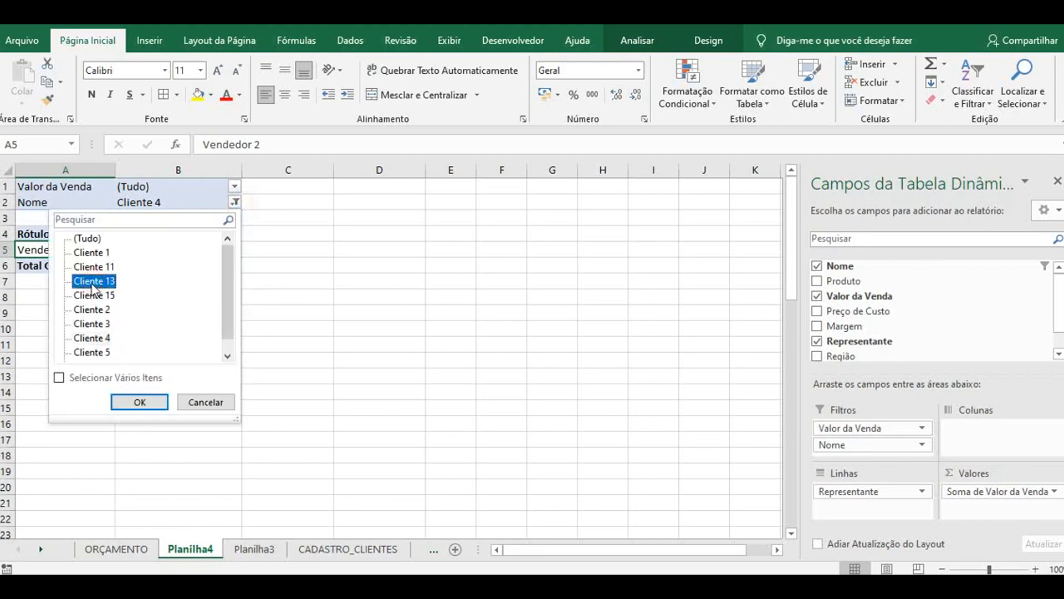
pyautogui.click(139, 401)
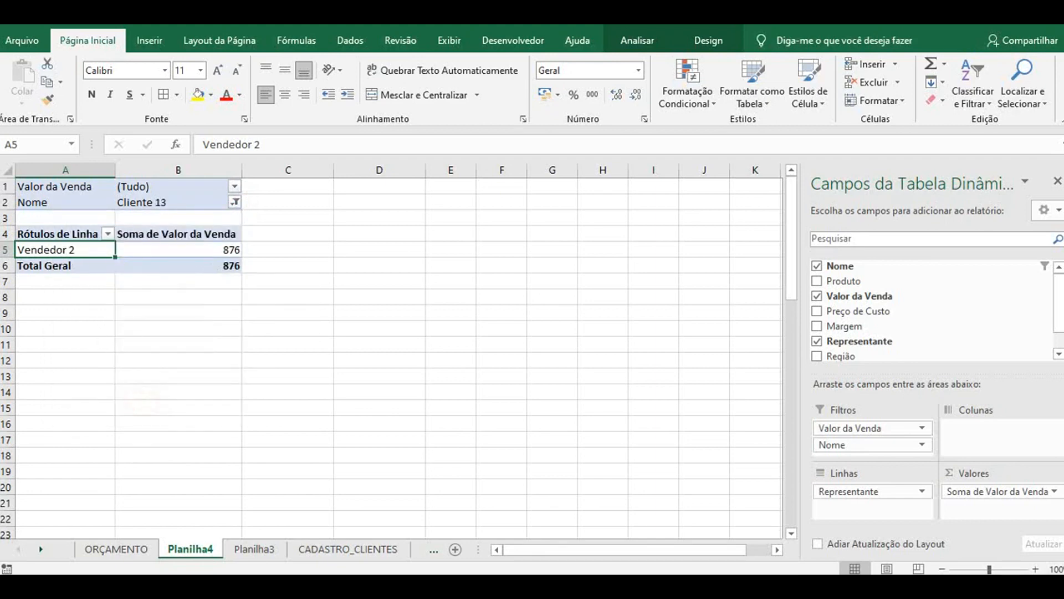
# - Switch to the PDF handout and read pages 73 to 75 on adding the Data field and filtering with Filtros de Data, É Igual a
pyautogui.moveTo(597, 586)
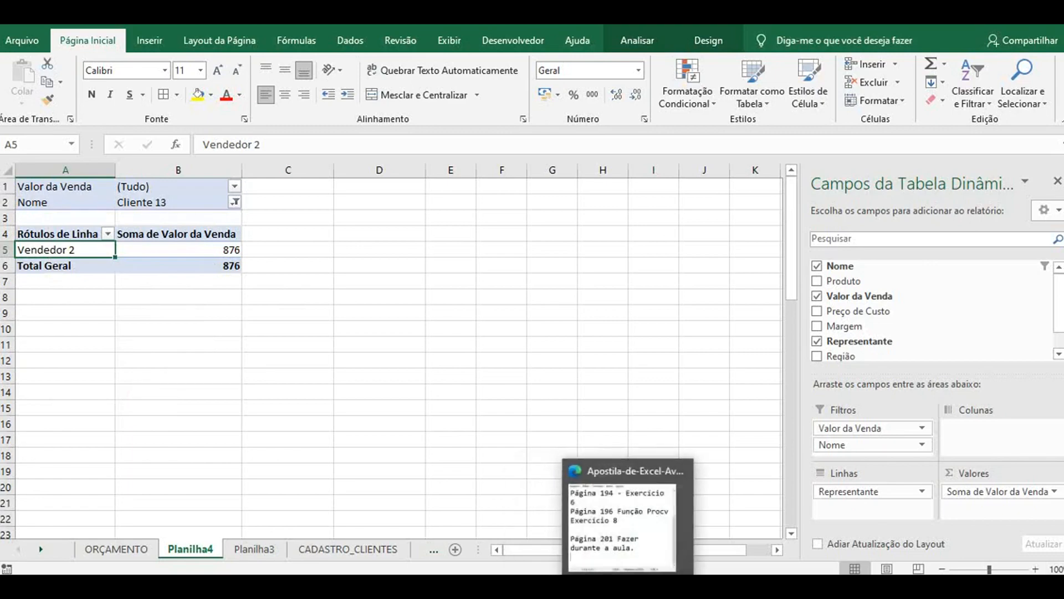
pyautogui.click(618, 555)
pyautogui.scroll(-1, 625, 471)
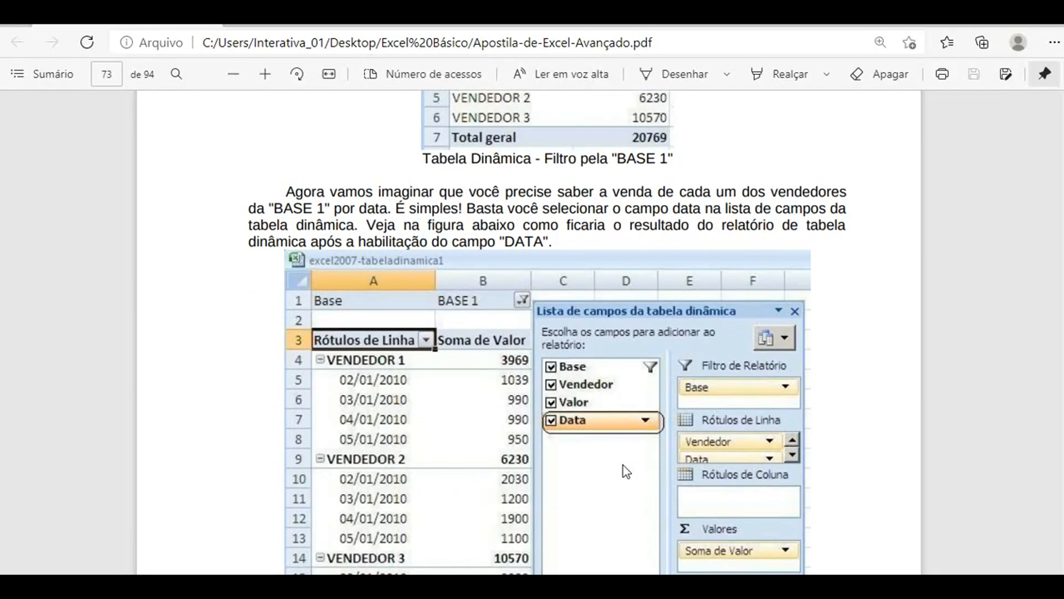
pyautogui.scroll(-6, 625, 466)
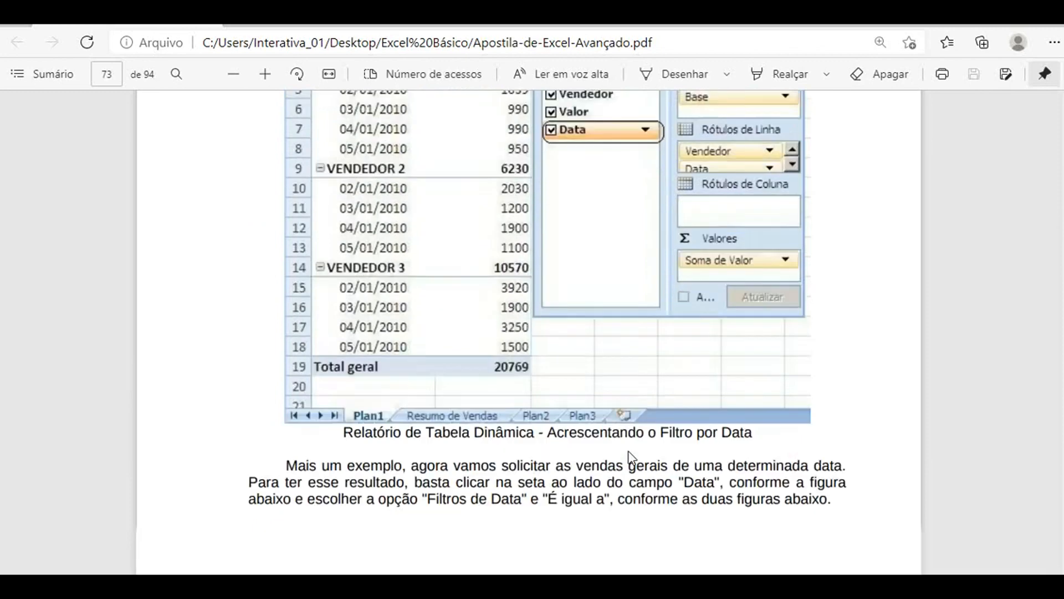
pyautogui.scroll(-4, 630, 458)
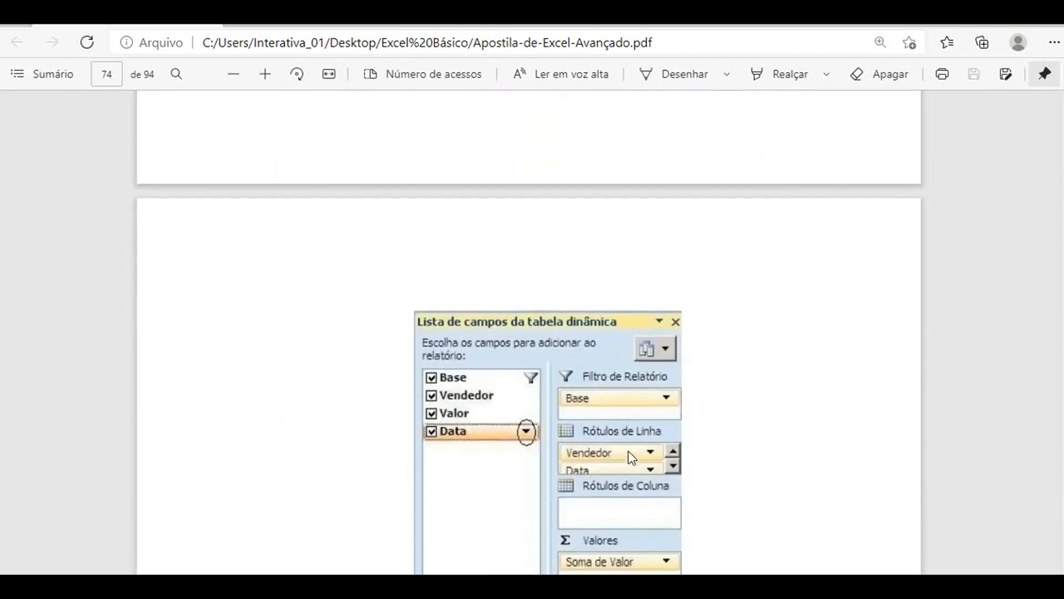
pyautogui.scroll(-8, 632, 457)
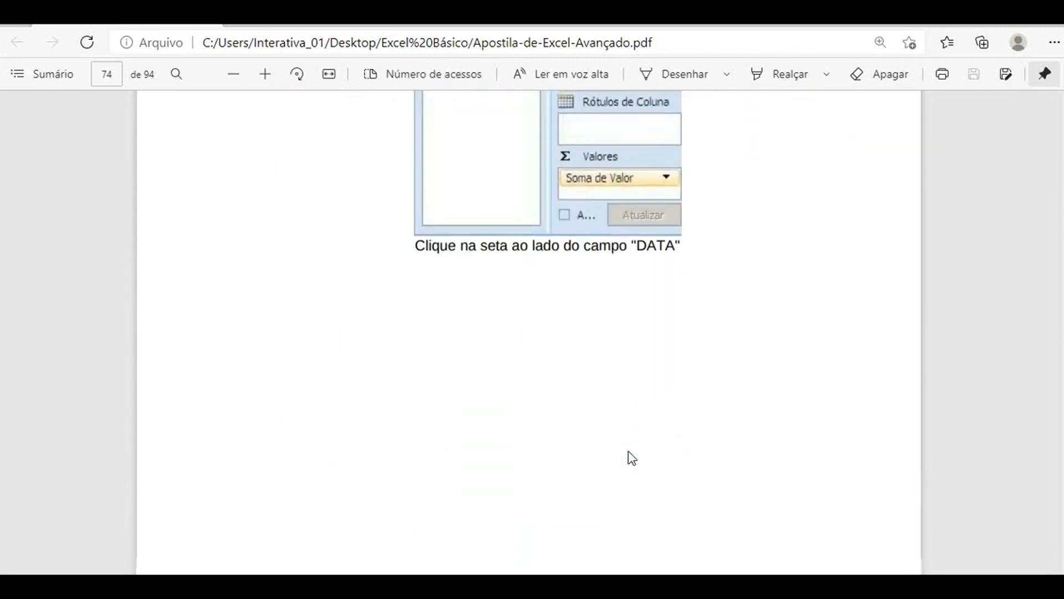
pyautogui.scroll(-5, 632, 457)
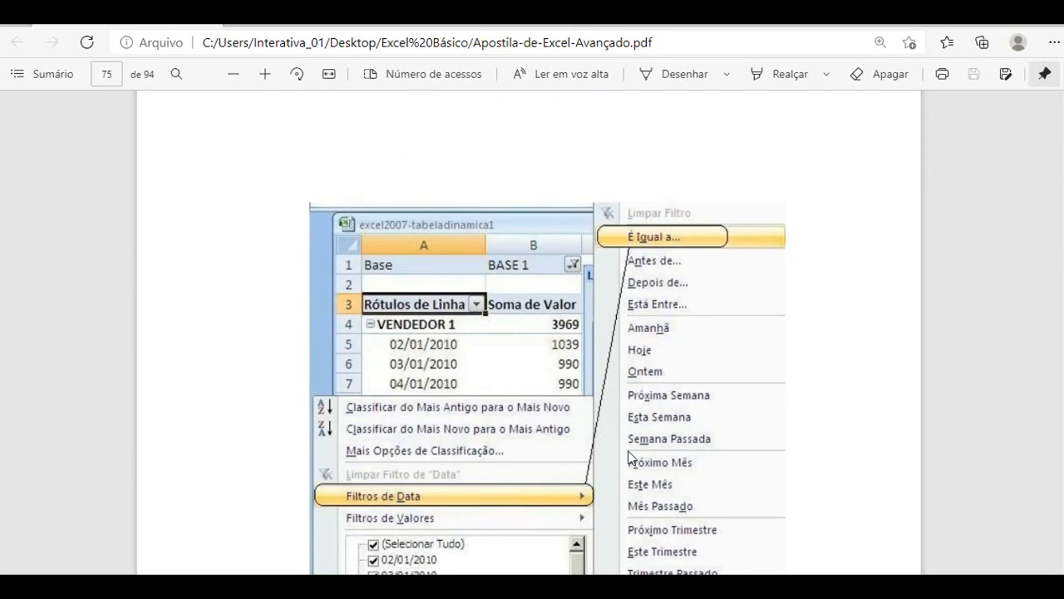
# - Go back through the handout to page 68 and examine the example sheet with its Base, Vendedor, Valor and Data columns
pyautogui.scroll(-2, 630, 458)
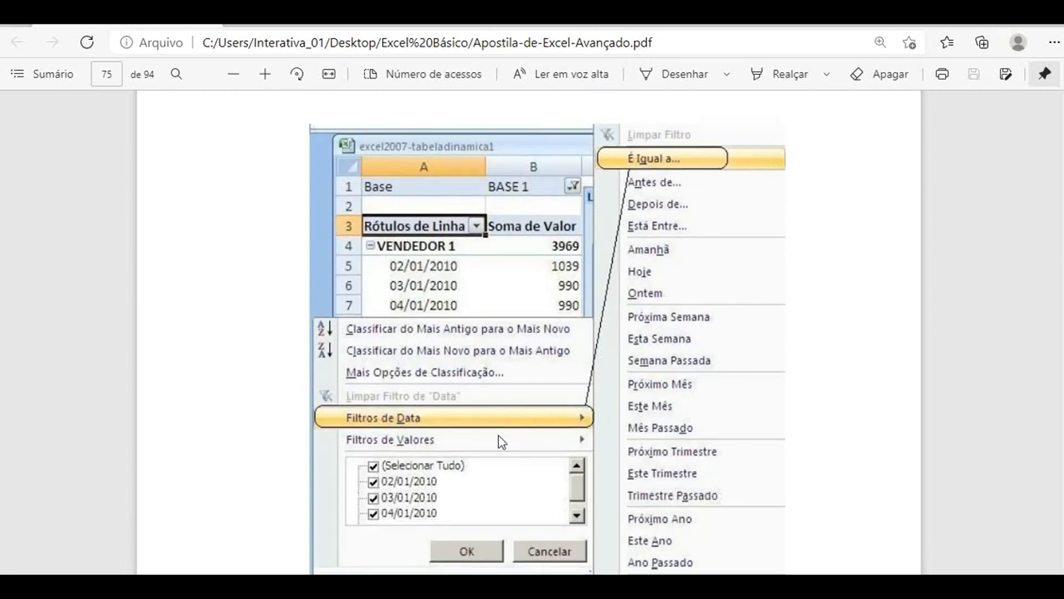
pyautogui.scroll(10, 497, 435)
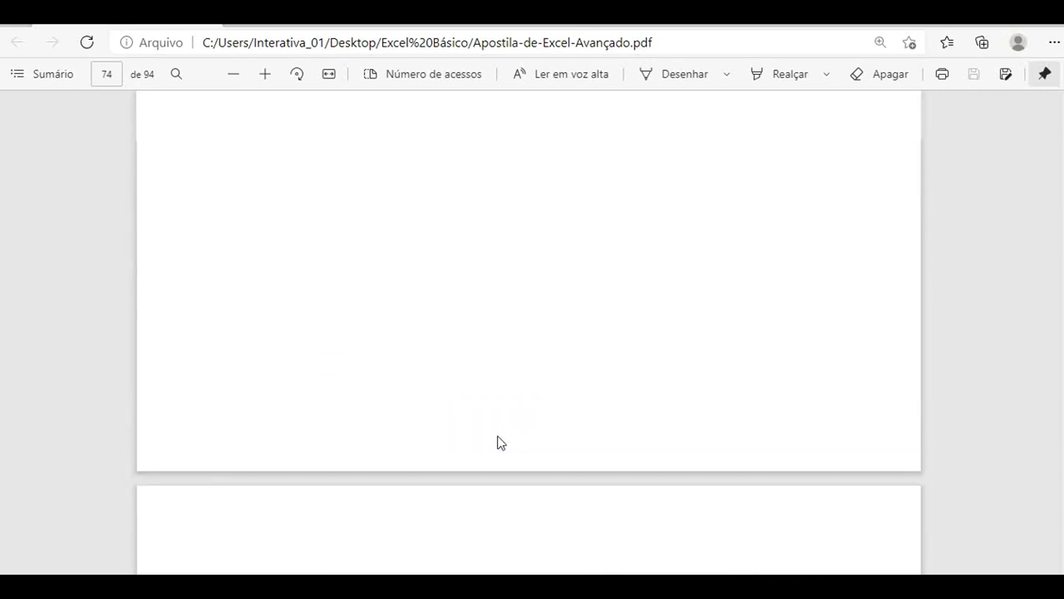
pyautogui.scroll(10, 498, 442)
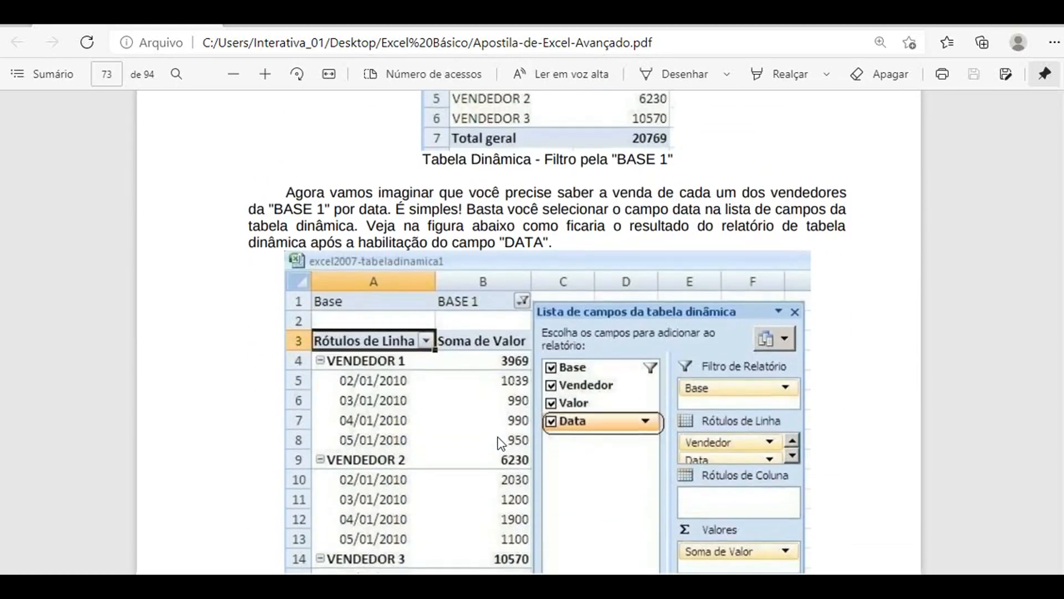
pyautogui.scroll(15, 500, 443)
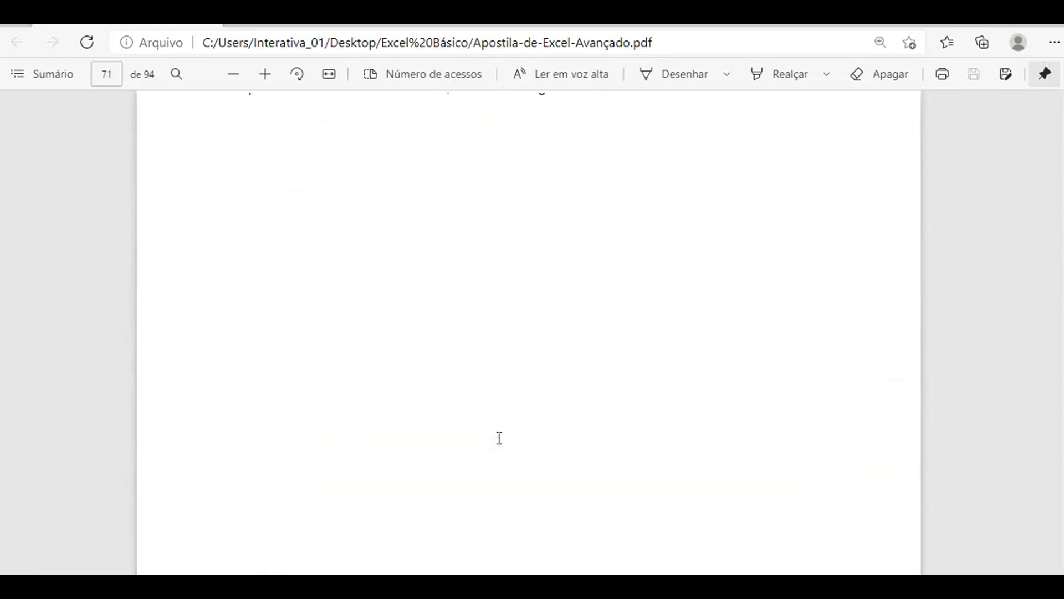
pyautogui.scroll(15, 499, 438)
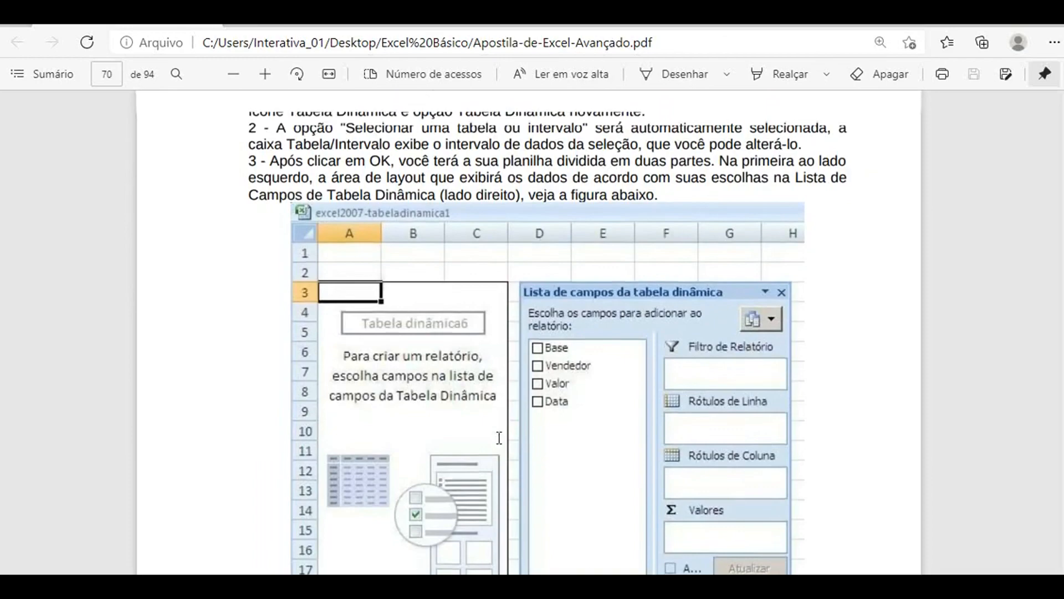
pyautogui.scroll(4, 499, 438)
pyautogui.scroll(15, 499, 438)
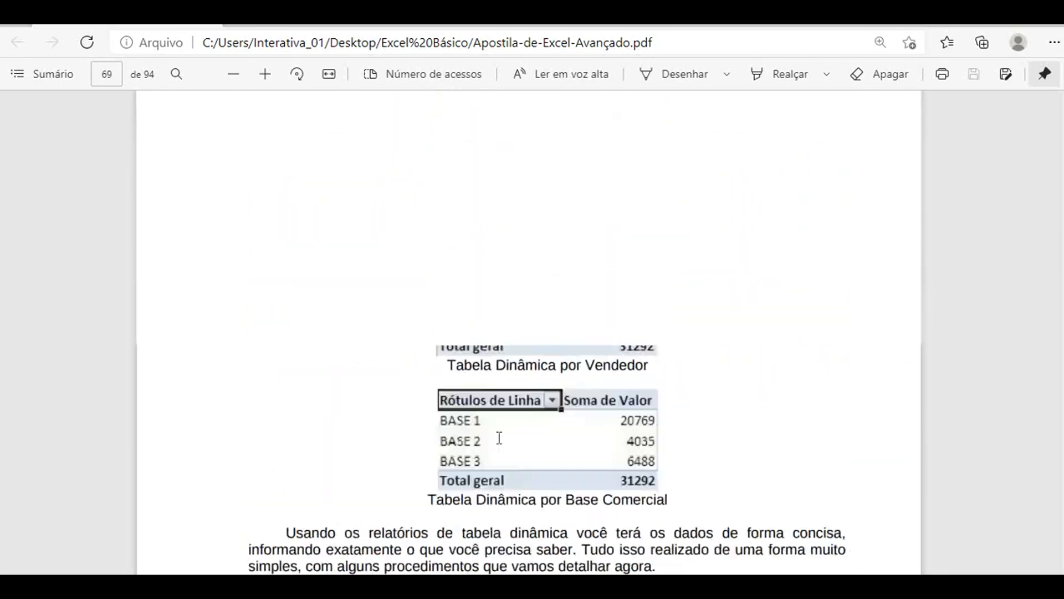
pyautogui.scroll(-3, 499, 438)
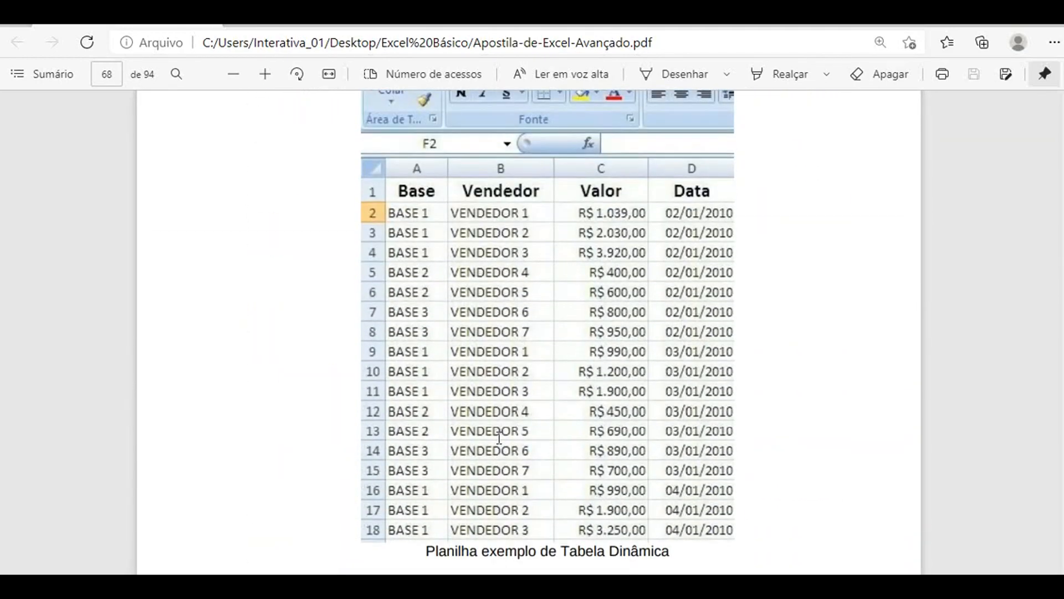
# - Switch to the Excel workbook and add a Data column header in cell H1 of the Planilha3 sheet
pyautogui.hotkey('alt', 'Tab')
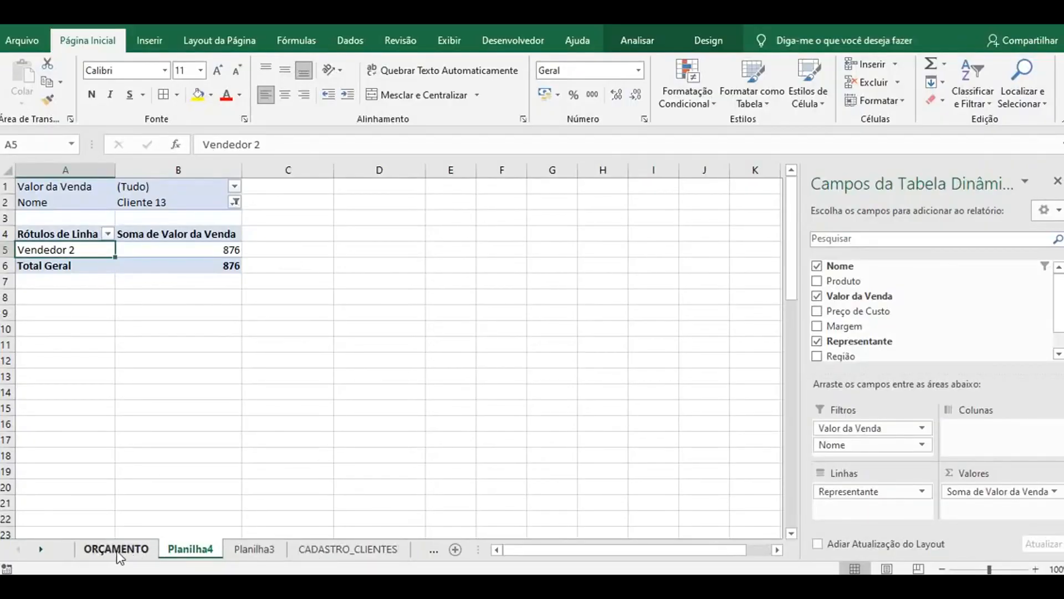
pyautogui.click(252, 550)
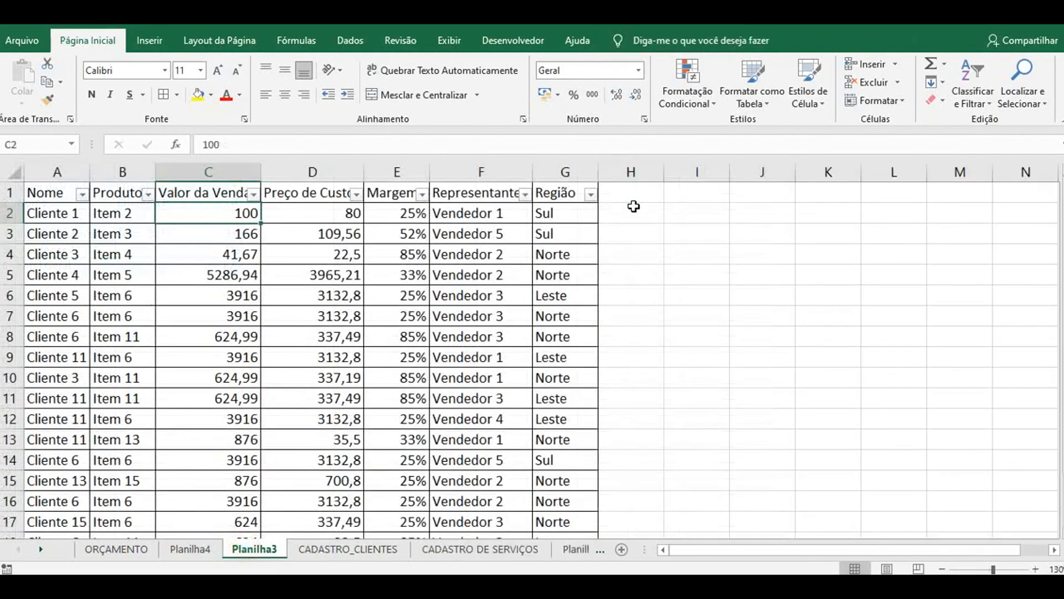
pyautogui.click(636, 195)
pyautogui.write('Data')
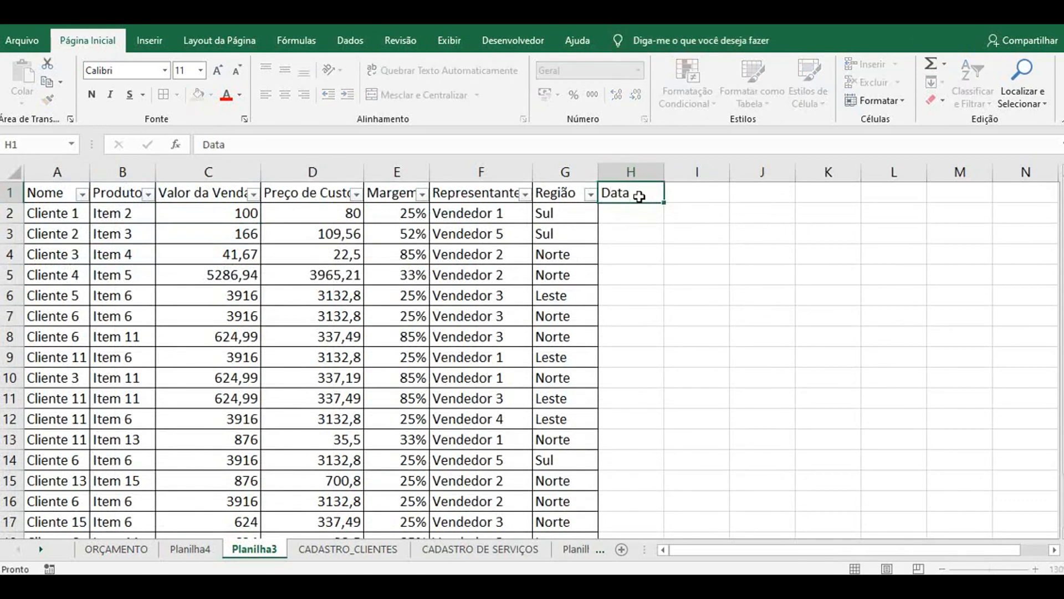
pyautogui.press('Return')
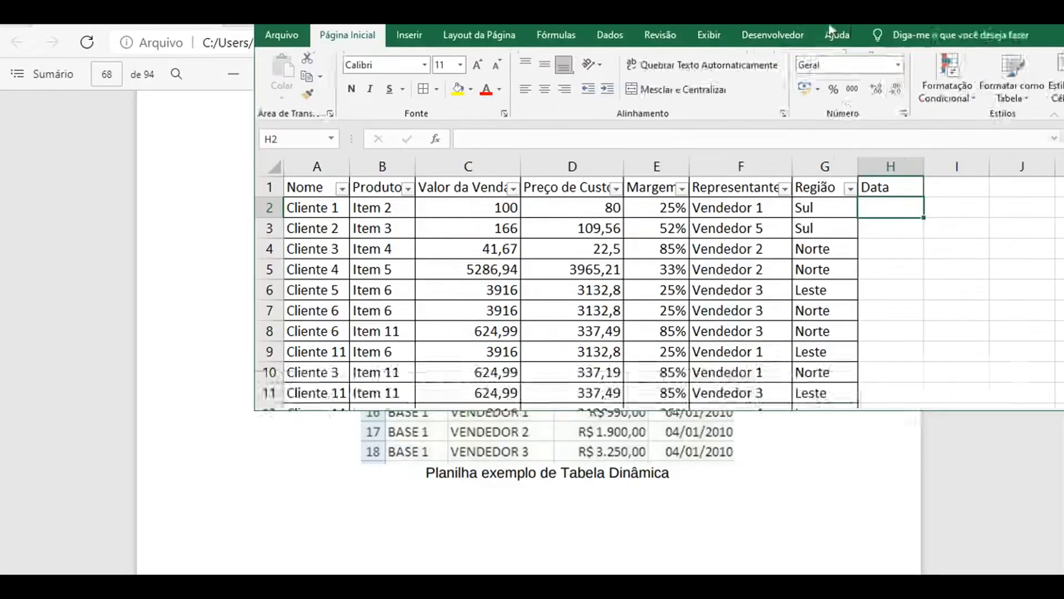
# - Arrange Excel and the PDF handout side by side, with the Data column showing in both
pyautogui.moveTo(648, 17); pyautogui.dragTo(1062, 233)
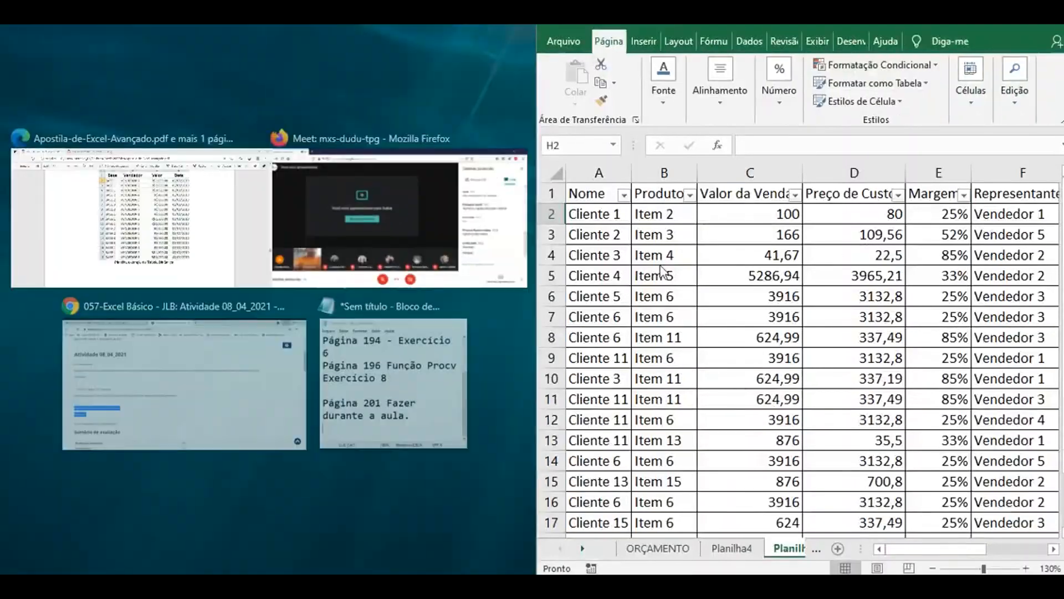
pyautogui.click(92, 231)
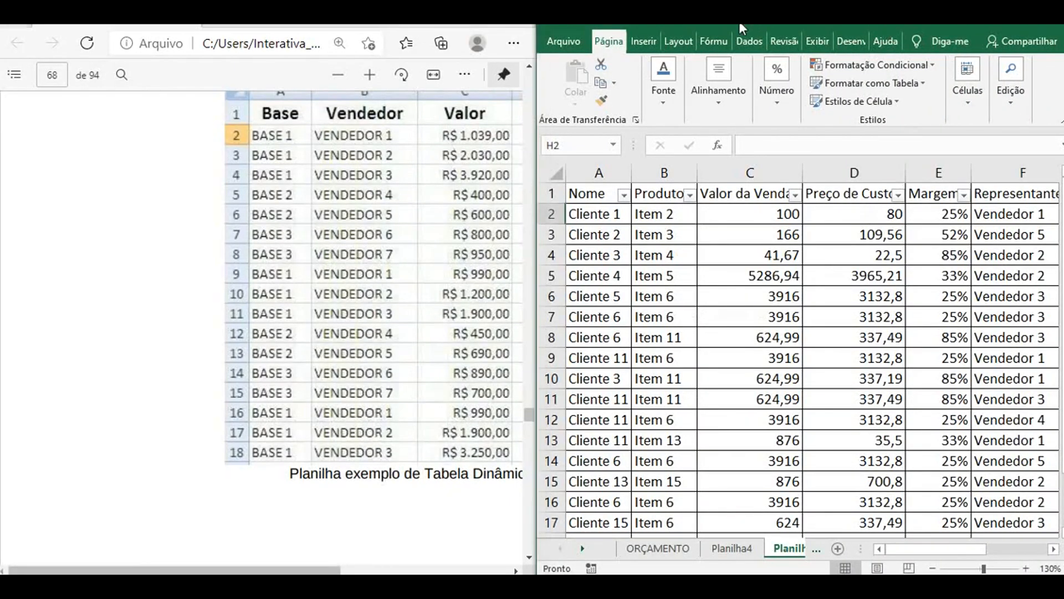
pyautogui.moveTo(948, 549); pyautogui.dragTo(1006, 548)
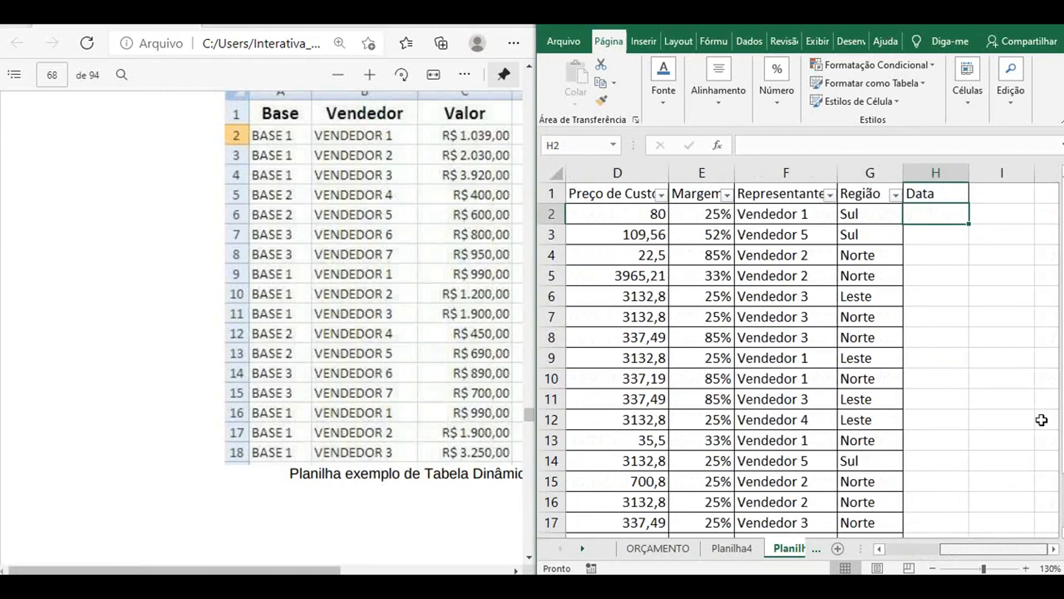
pyautogui.moveTo(201, 571); pyautogui.dragTo(369, 571)
pyautogui.click(949, 214)
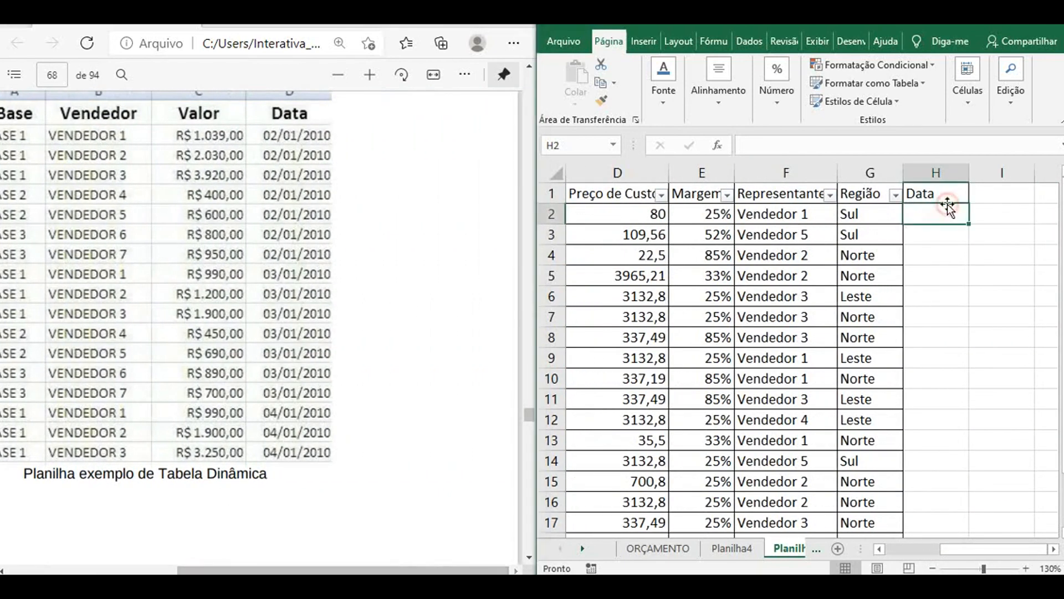
pyautogui.write('02/11/2010')
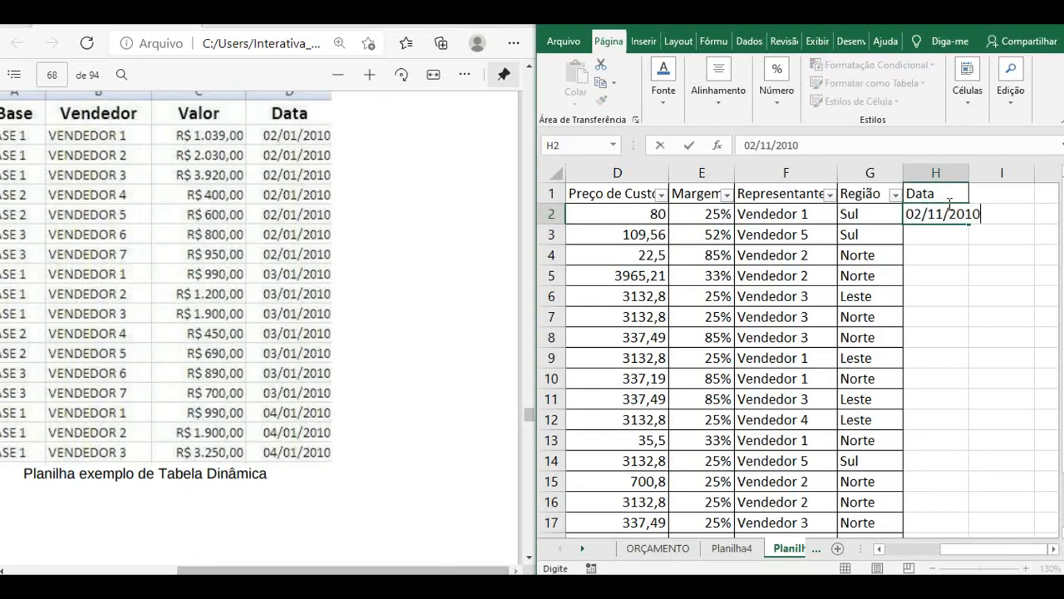
pyautogui.press('Return')
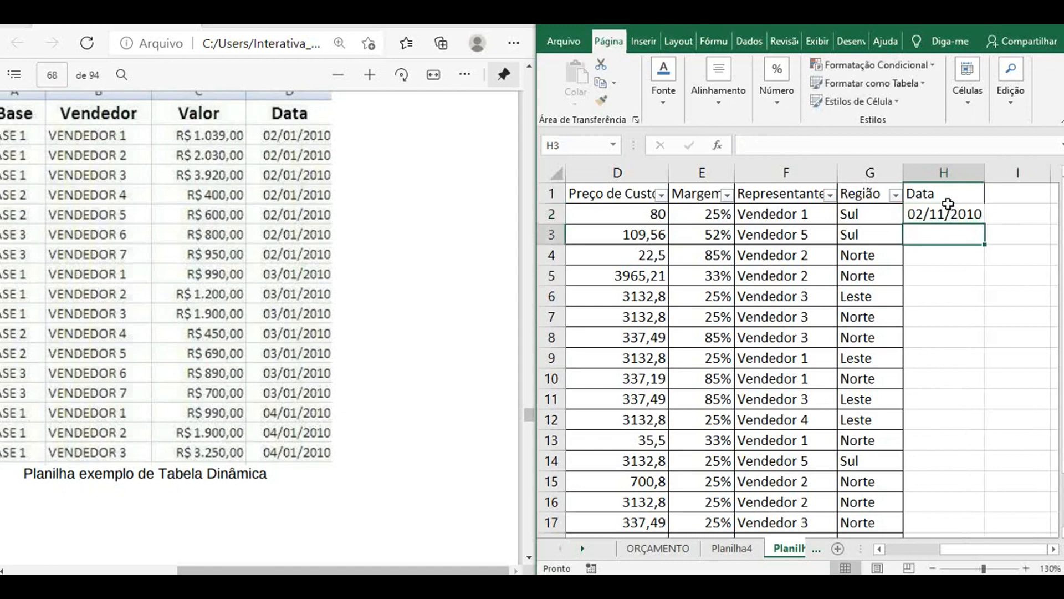
# - Set the first entry of the Data column, cell H2, to 02/01/2010
pyautogui.click(949, 206)
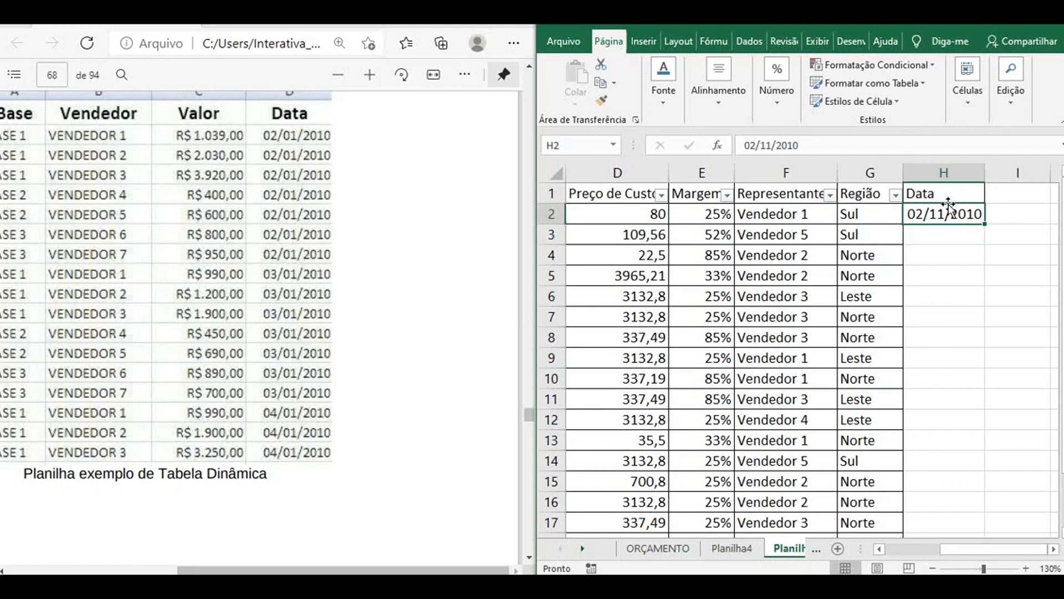
pyautogui.write('0')
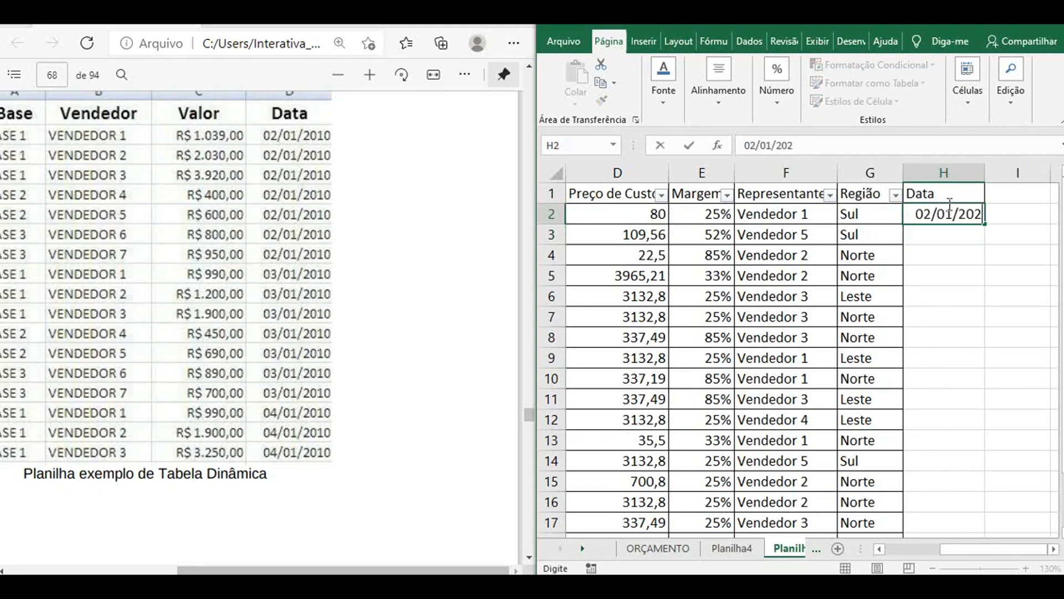
pyautogui.write('2/01/2010')
pyautogui.press('Return')
# - Copy the date from H2 into each cell from H3 to H8
pyautogui.click(949, 205)
pyautogui.hotkey('ctrl', 'c')
pyautogui.press('Right')
pyautogui.press('Left')
pyautogui.press('Down')
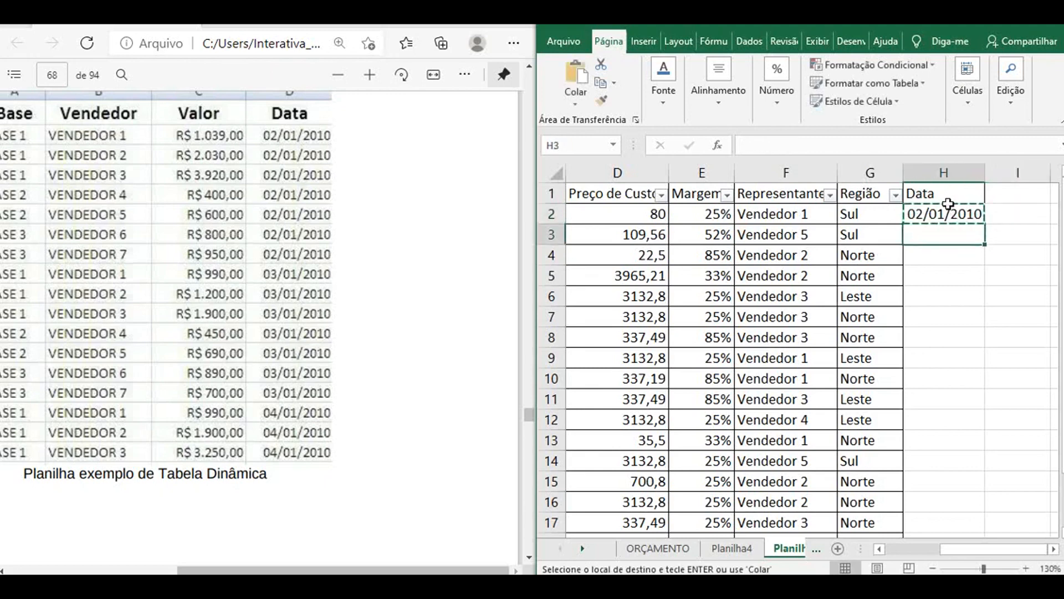
pyautogui.hotkey('ctrl', 'v')
pyautogui.press('Down')
pyautogui.hotkey('ctrl', 'v')
pyautogui.press('Down')
pyautogui.hotkey('ctrl', 'v')
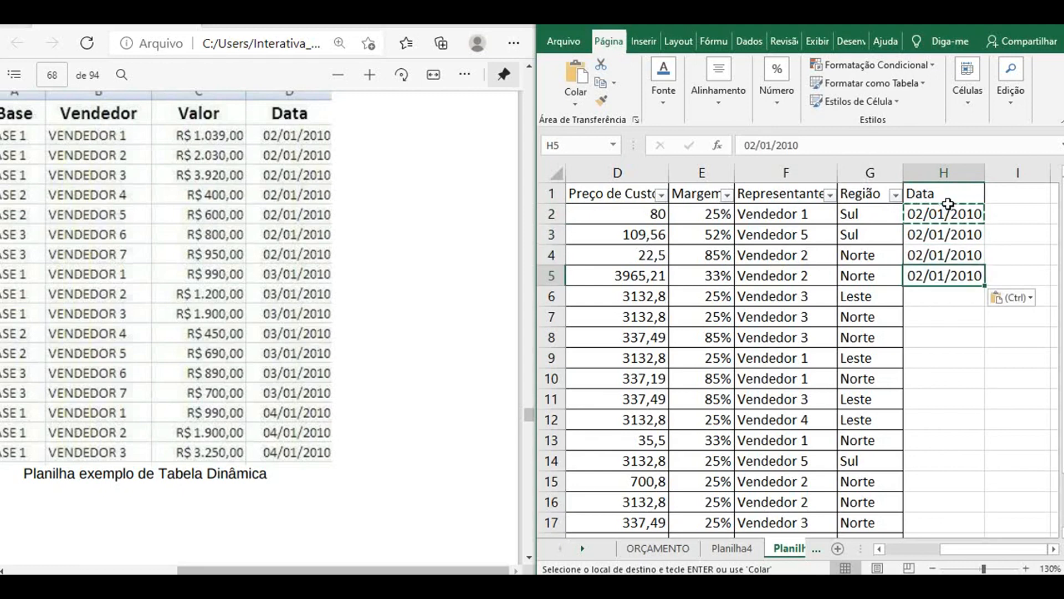
pyautogui.press('Down')
pyautogui.hotkey('ctrl', 'v')
pyautogui.press('Down')
pyautogui.hotkey('ctrl', 'v')
pyautogui.press('Down')
pyautogui.hotkey('ctrl', 'v')
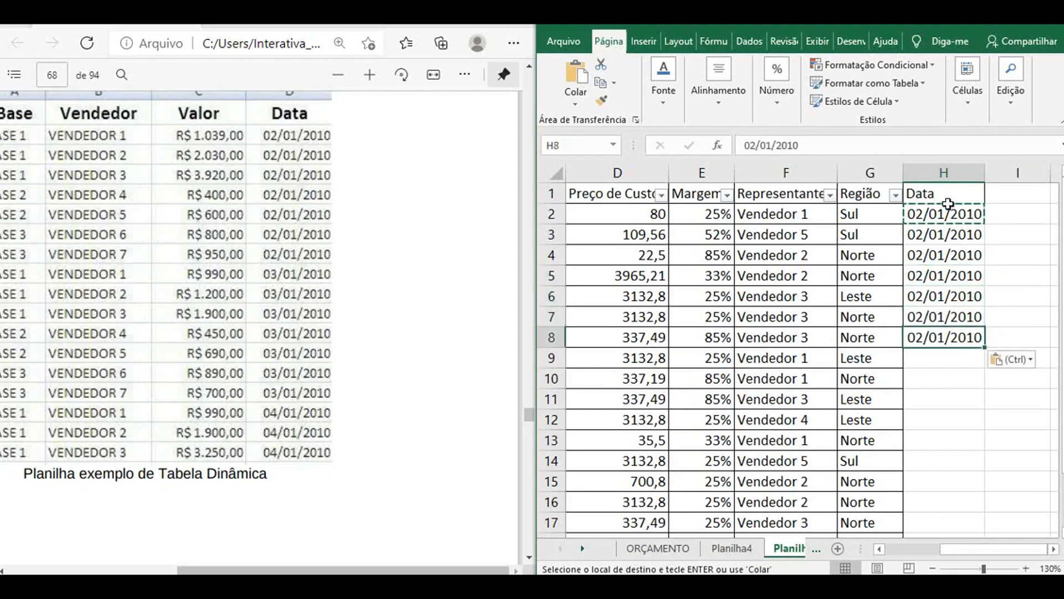
# - Enter the date 03/01/2010 in cell H9 of the Data column
pyautogui.press('Down')
pyautogui.write('03/0')
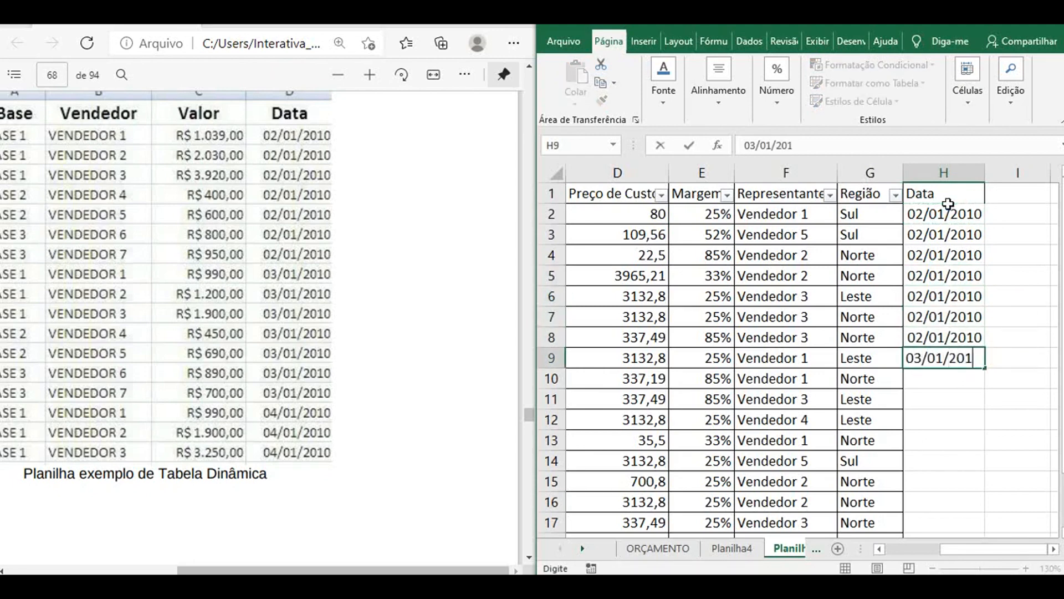
pyautogui.write('0')
pyautogui.press('Return')
# - Copy the date from H9 into each cell from H10 to H15
pyautogui.press('Up')
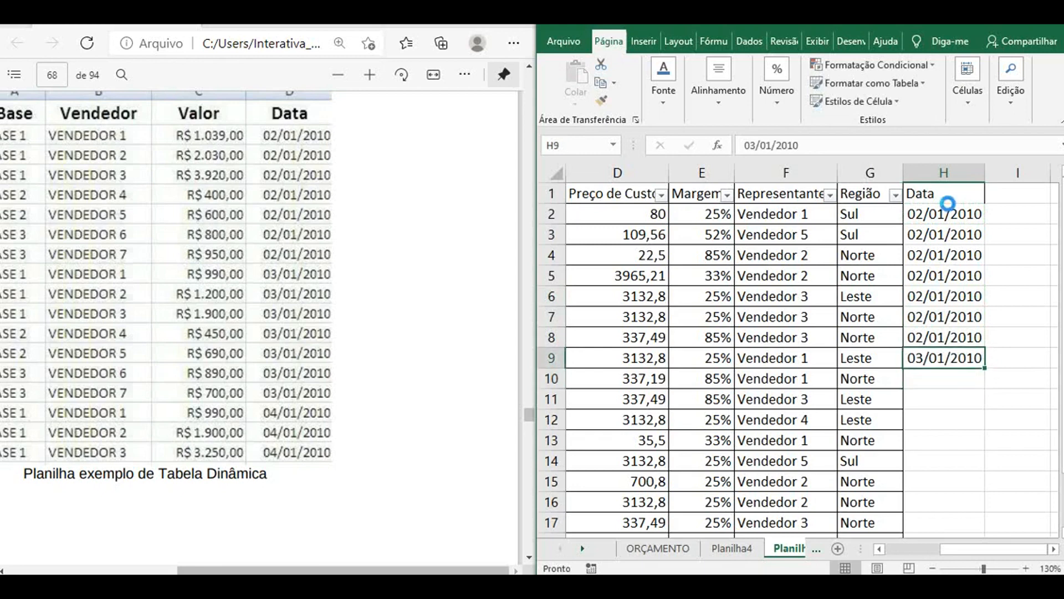
pyautogui.hotkey('ctrl', 'c')
pyautogui.press('Down')
pyautogui.hotkey('ctrl', 'v')
pyautogui.press('Down')
pyautogui.hotkey('ctrl', 'v')
pyautogui.press('Down')
pyautogui.hotkey('ctrl', 'v')
pyautogui.press('Down')
pyautogui.hotkey('ctrl', 'v')
pyautogui.press('Down')
pyautogui.hotkey('ctrl', 'v')
pyautogui.press('Down')
pyautogui.hotkey('ctrl', 'v')
# - Enter the date 04/01/2010 in cells H16 and H17 of the Data column
pyautogui.press('Down')
pyautogui.press('Down')
pyautogui.press('Down')
pyautogui.press('Down')
pyautogui.press('Up')
pyautogui.press('Up')
pyautogui.press('Up')
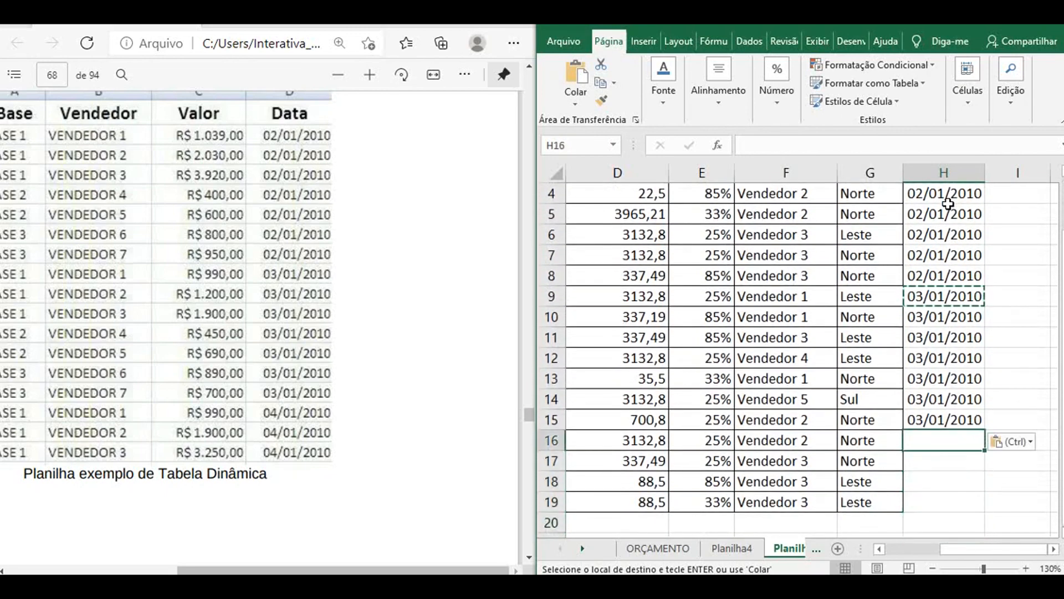
pyautogui.write('04/01/2010')
pyautogui.press('Return')
pyautogui.write('04')
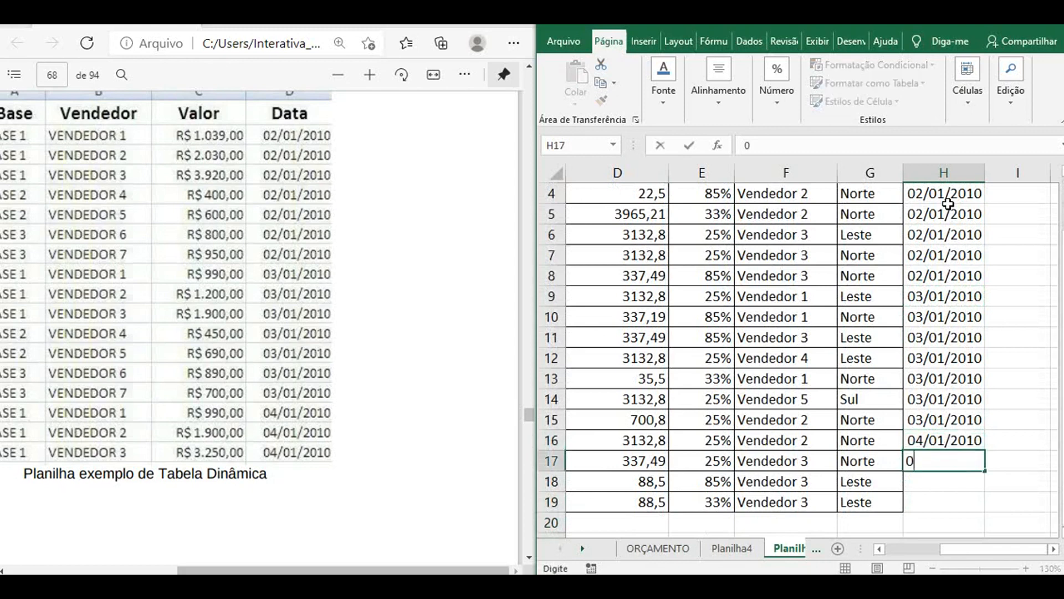
pyautogui.write('/01/20')
pyautogui.press('Return')
# - Copy the date from H17 into H18 and H19 to finish the Data column
pyautogui.press('Up')
pyautogui.hotkey('ctrl', 'c')
pyautogui.press('Down')
pyautogui.hotkey('ctrl', 'v')
pyautogui.press('Down')
pyautogui.hotkey('ctrl', 'v')
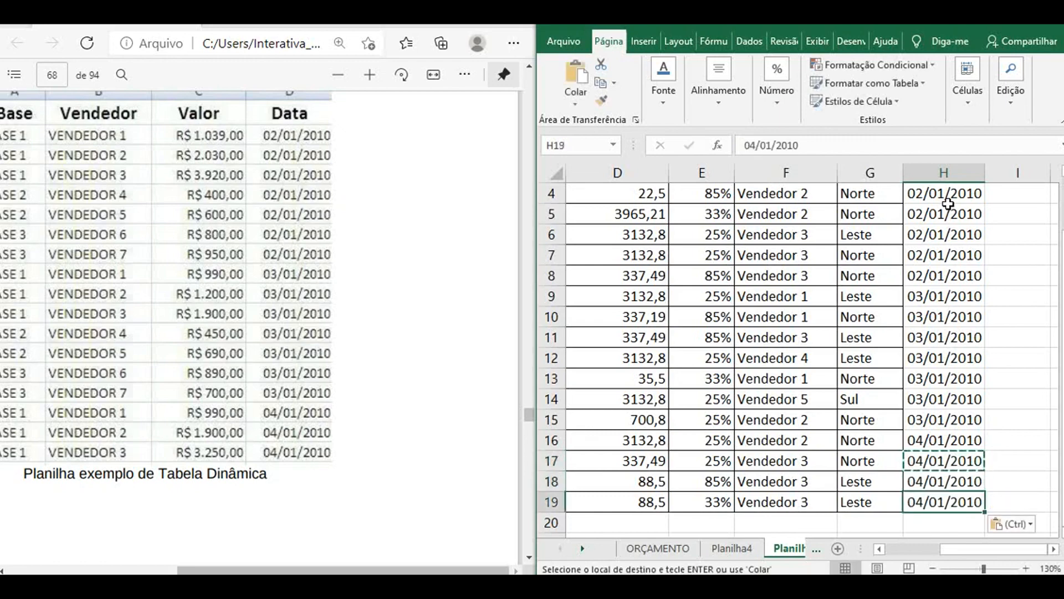
pyautogui.press('Escape')
# - Select the dates in H2:H19 and check them against the handout's example
pyautogui.press('Up')
pyautogui.press('Up')
pyautogui.press('Up')
pyautogui.press('Up')
pyautogui.press('Up')
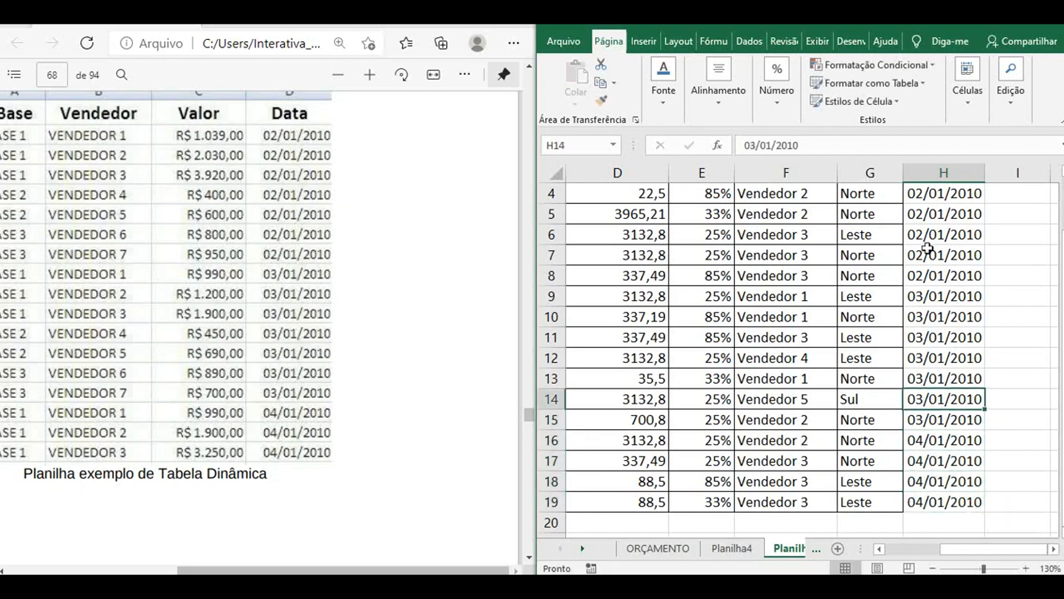
pyautogui.scroll(1, 907, 301)
pyautogui.moveTo(946, 217); pyautogui.dragTo(949, 505)
pyautogui.scroll(1, 852, 403)
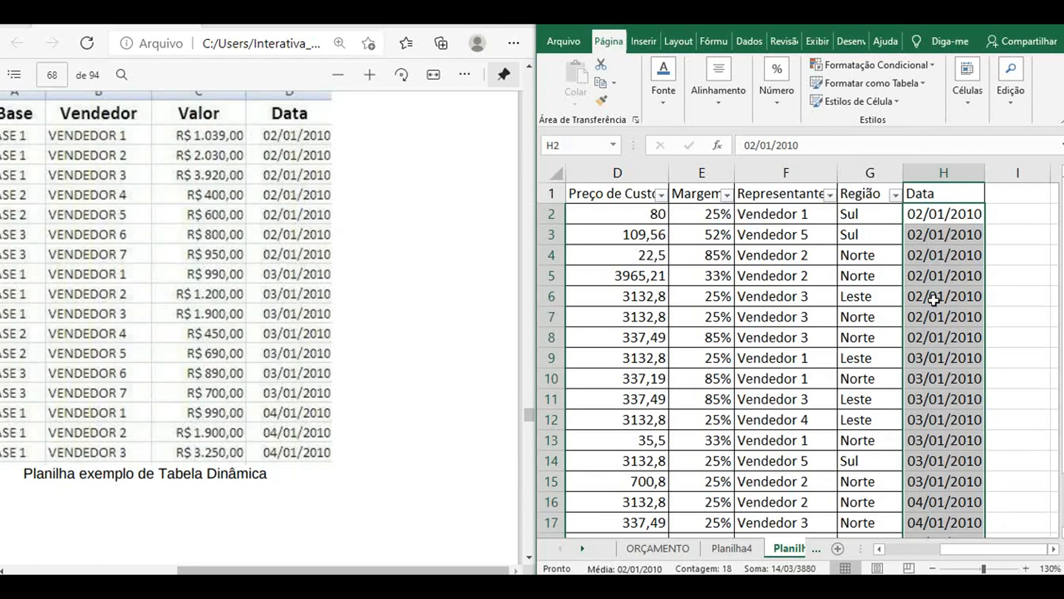
# - Turn off the filter on the header row of the sales table in Planilha3
pyautogui.click(965, 195)
pyautogui.rightClick(966, 199)
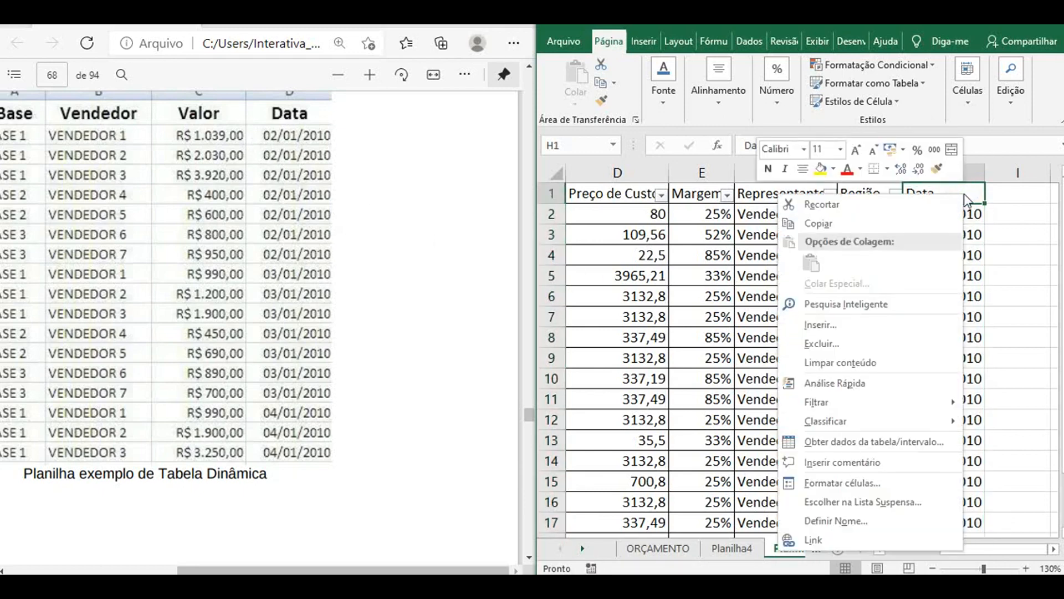
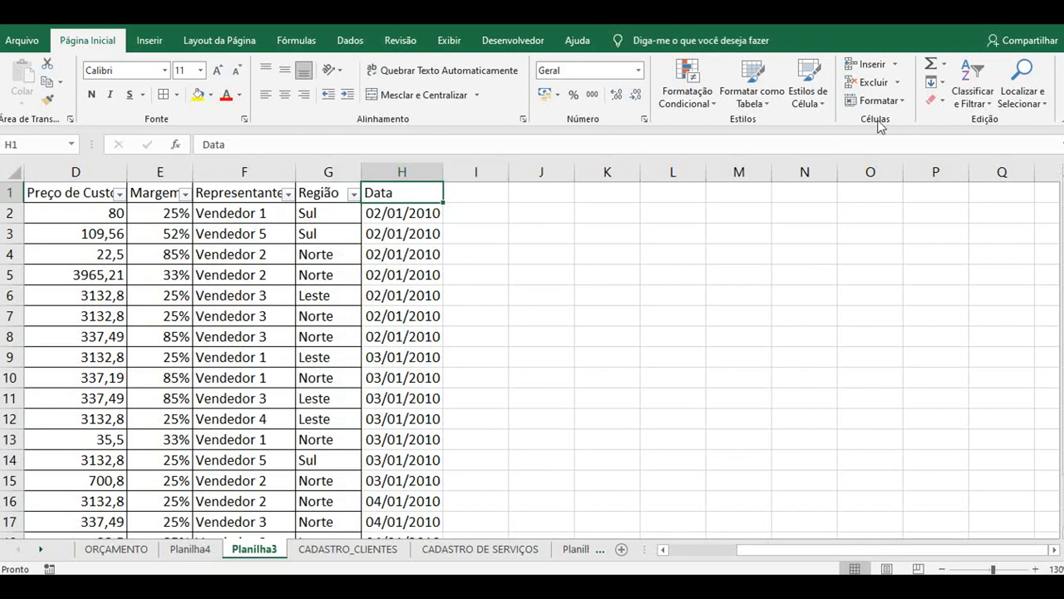
pyautogui.click(973, 99)
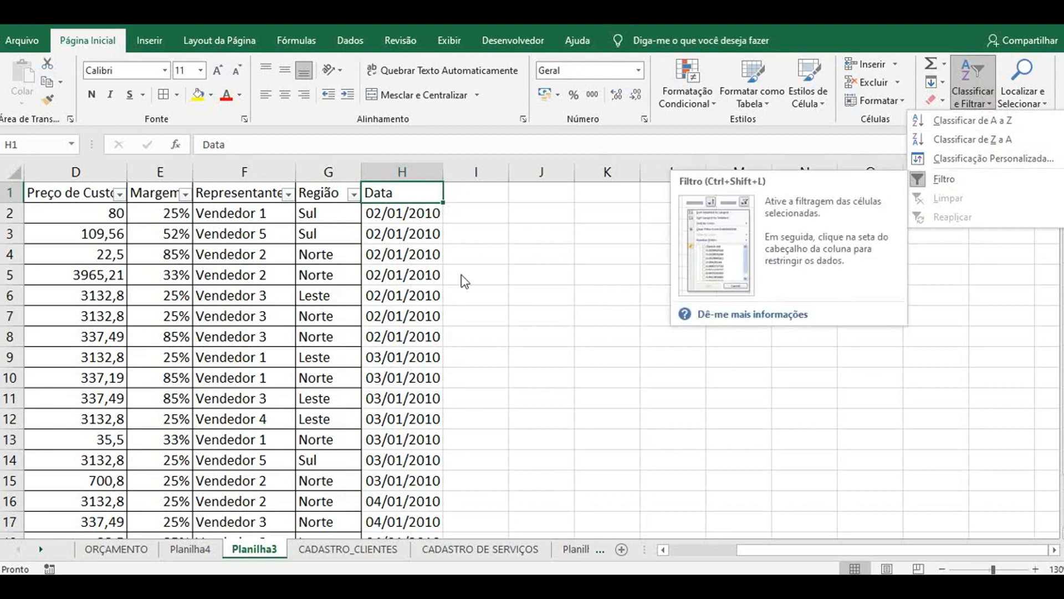
pyautogui.click(489, 268)
pyautogui.click(89, 193)
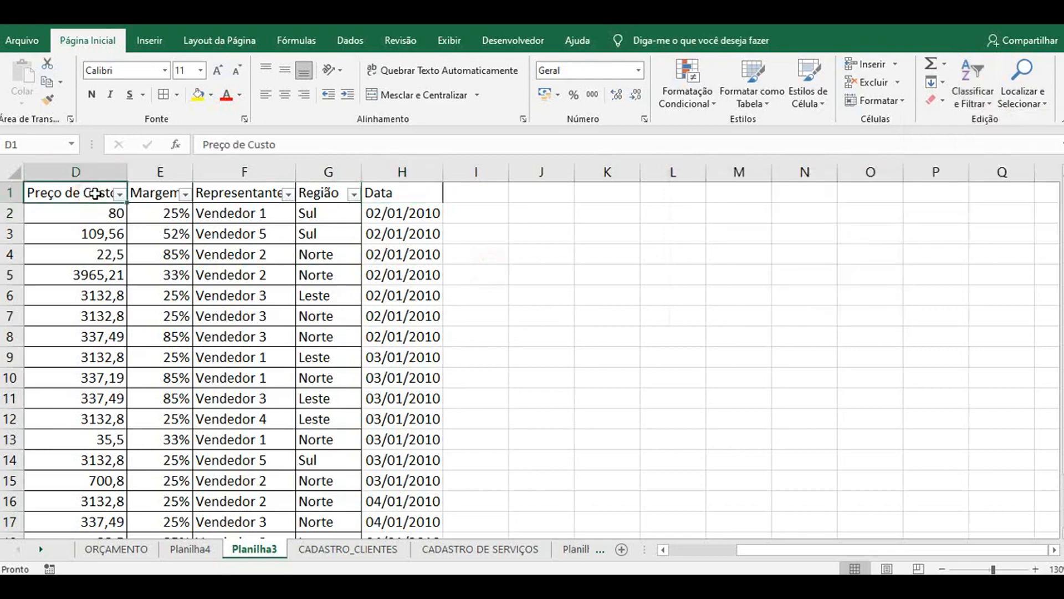
pyautogui.click(988, 103)
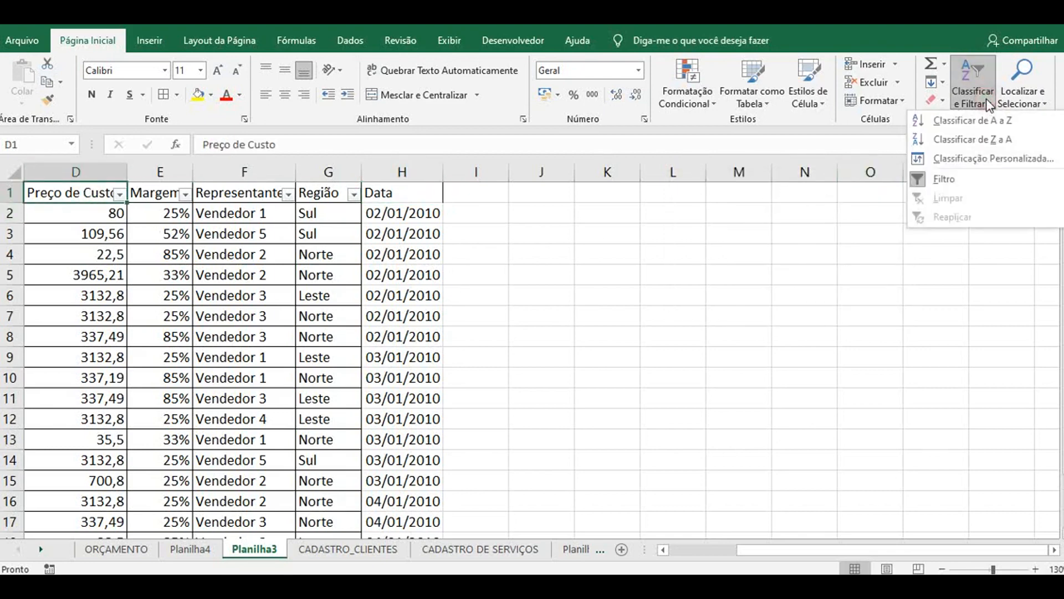
pyautogui.click(968, 178)
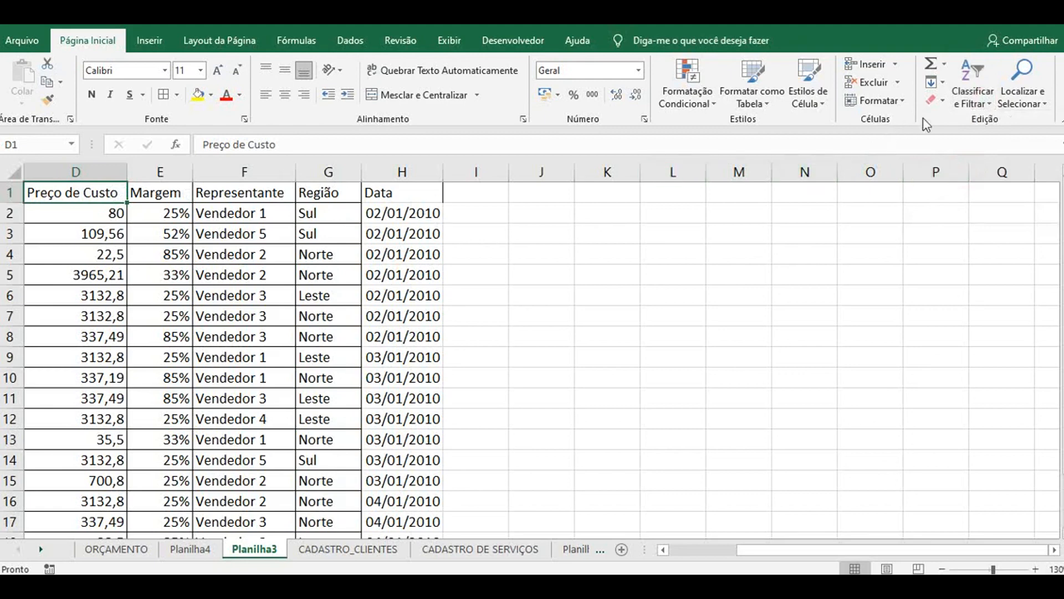
# - Turn the filter on for the header row of the sales table and select the empty cell K10
pyautogui.click(980, 105)
pyautogui.click(959, 183)
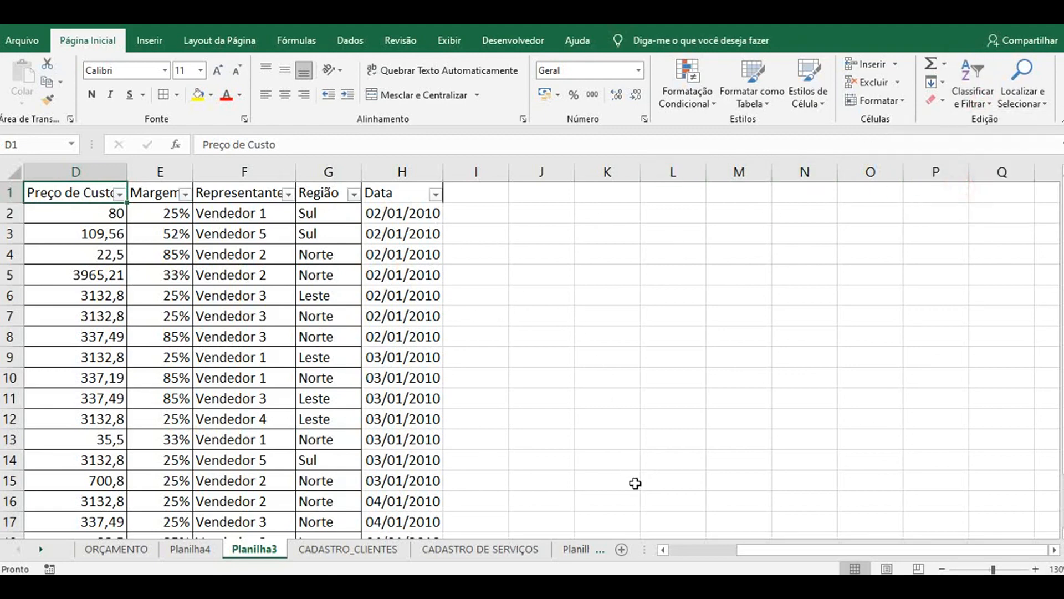
pyautogui.click(613, 377)
# - Create a pivot table on a new worksheet from the range A1:H19 of Planilha3
pyautogui.click(140, 42)
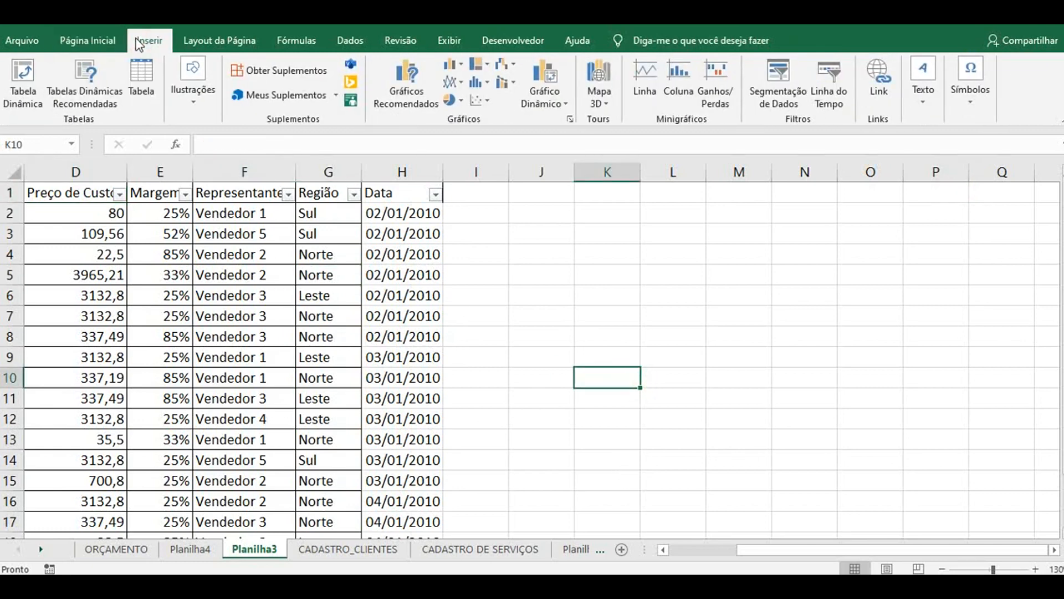
pyautogui.click(12, 97)
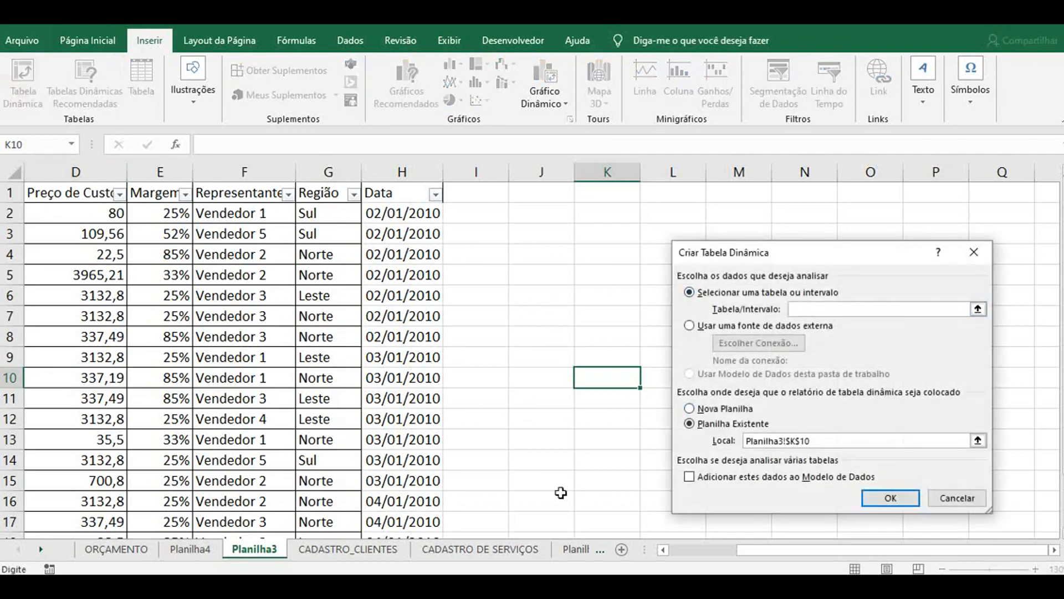
pyautogui.moveTo(778, 550); pyautogui.dragTo(712, 550)
pyautogui.moveTo(39, 193); pyautogui.dragTo(618, 501)
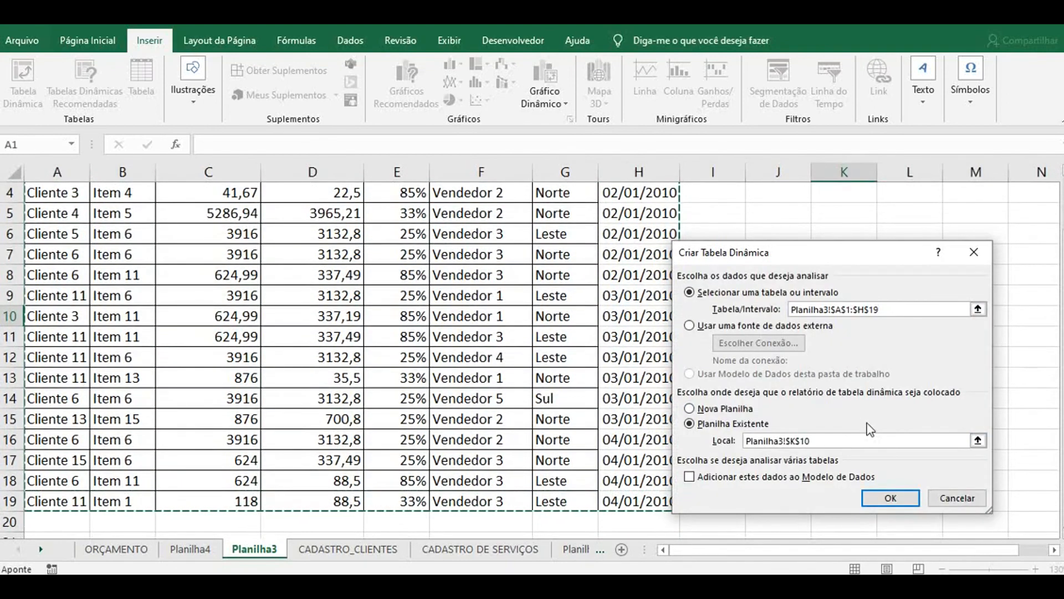
pyautogui.click(718, 411)
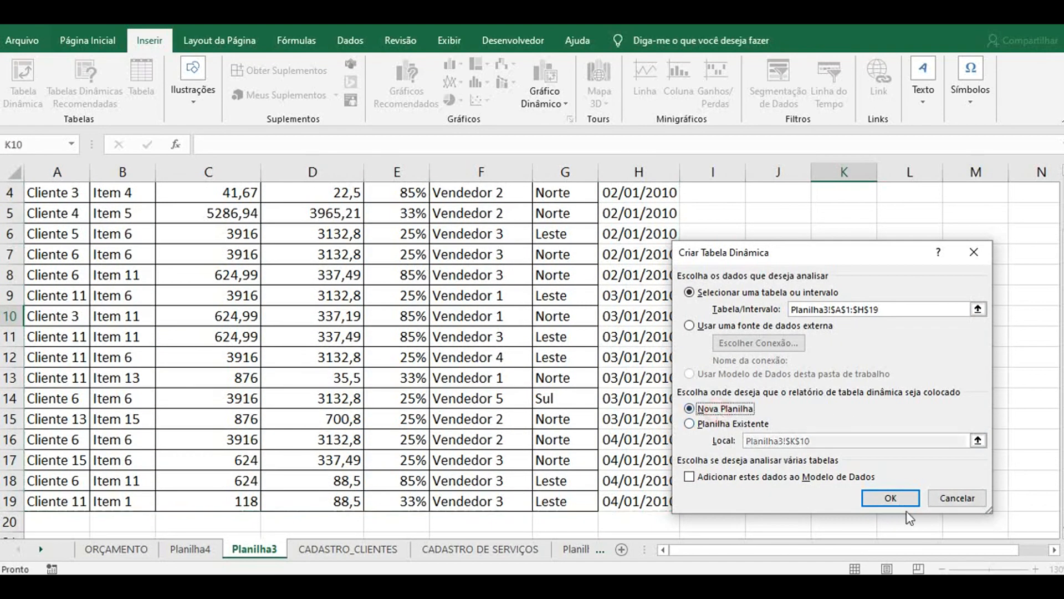
pyautogui.click(887, 498)
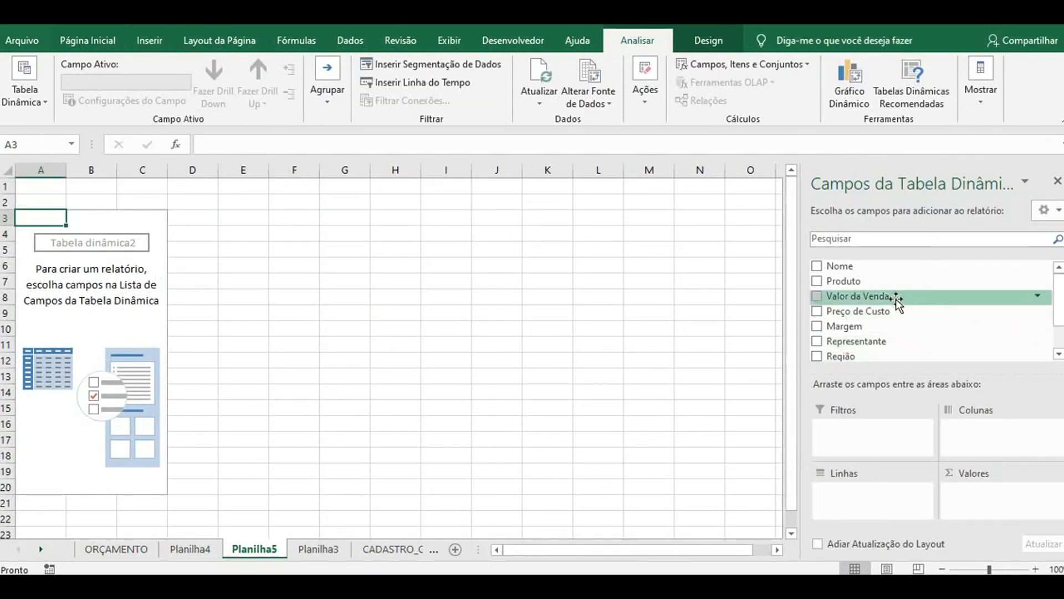
# - Add the Produto, Nome, Valor da Venda, Representante and Região fields to the pivot table
pyautogui.click(817, 281)
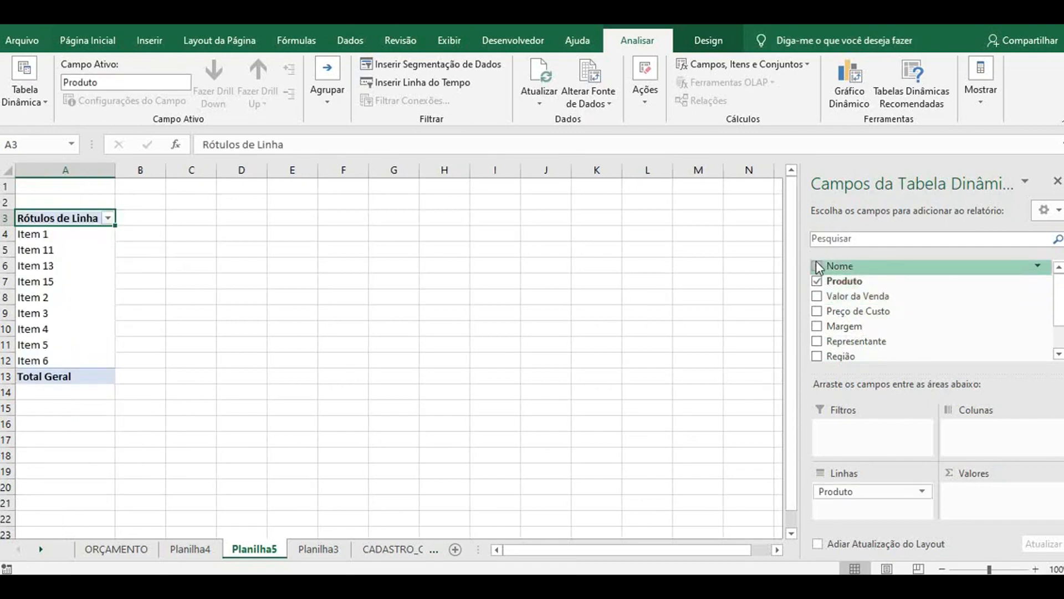
pyautogui.click(817, 266)
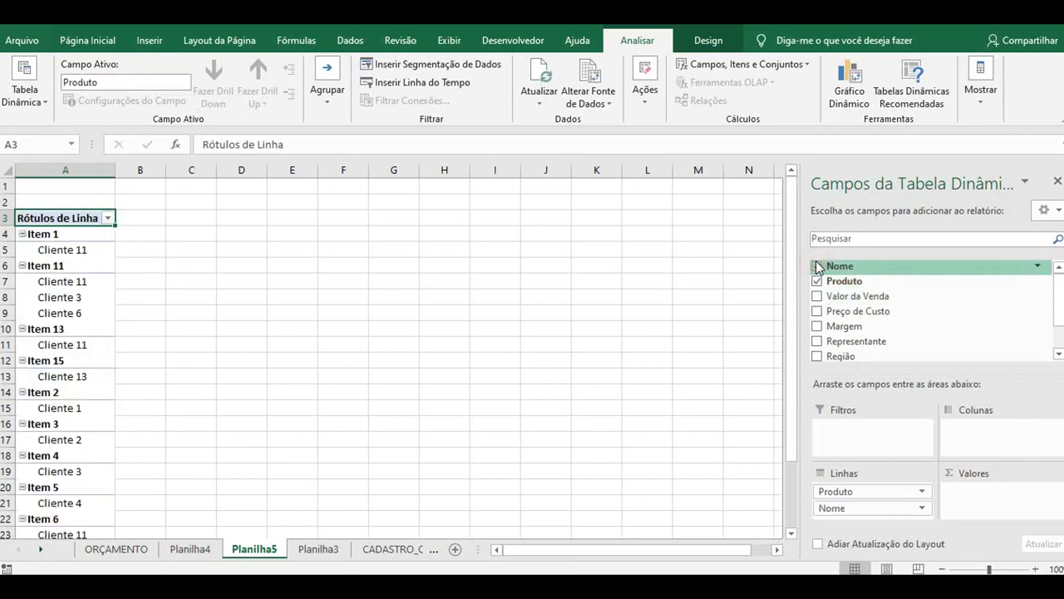
pyautogui.click(819, 296)
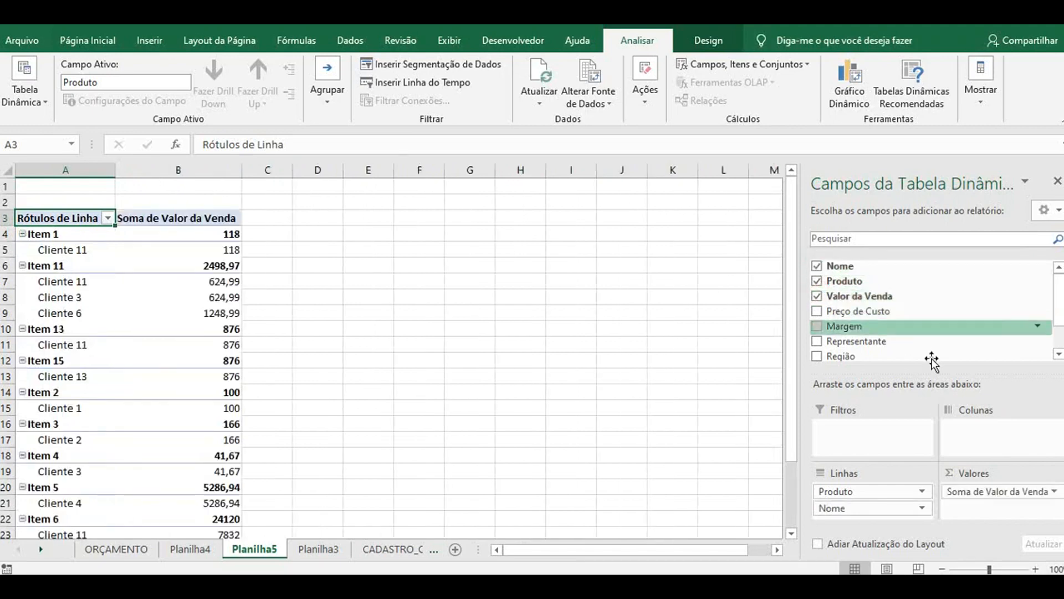
pyautogui.click(819, 342)
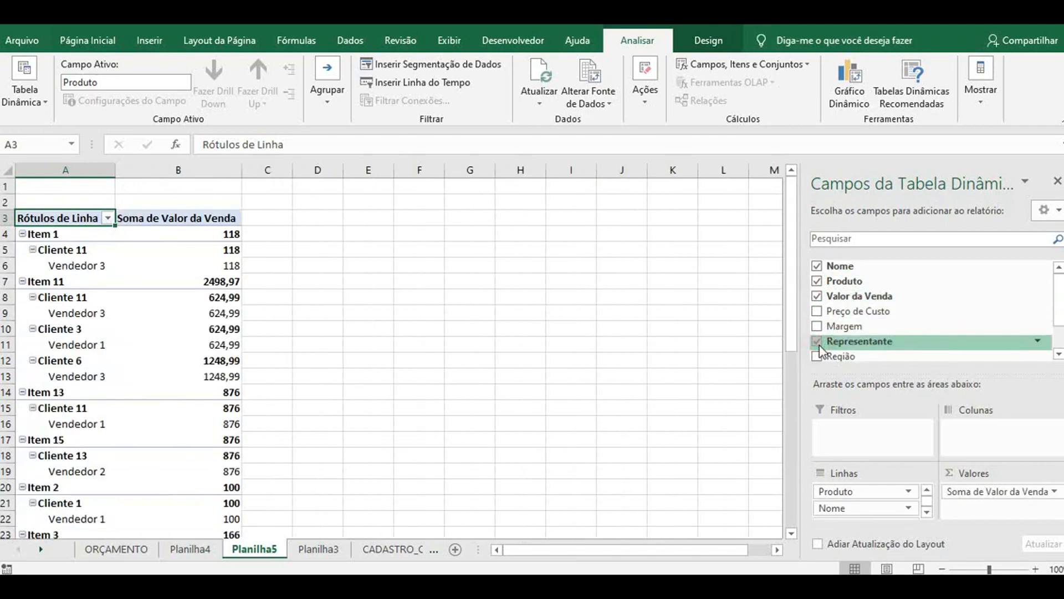
pyautogui.click(818, 356)
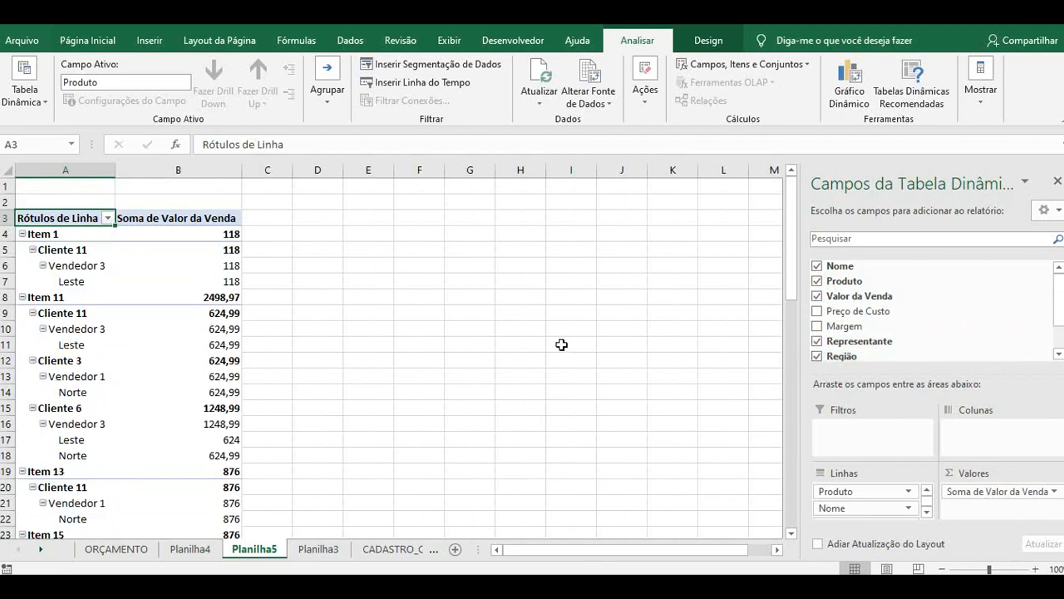
# - Move the Região field to the report filters and filter the pivot table to the Leste region
pyautogui.scroll(-2, 848, 322)
pyautogui.moveTo(842, 317); pyautogui.dragTo(843, 428)
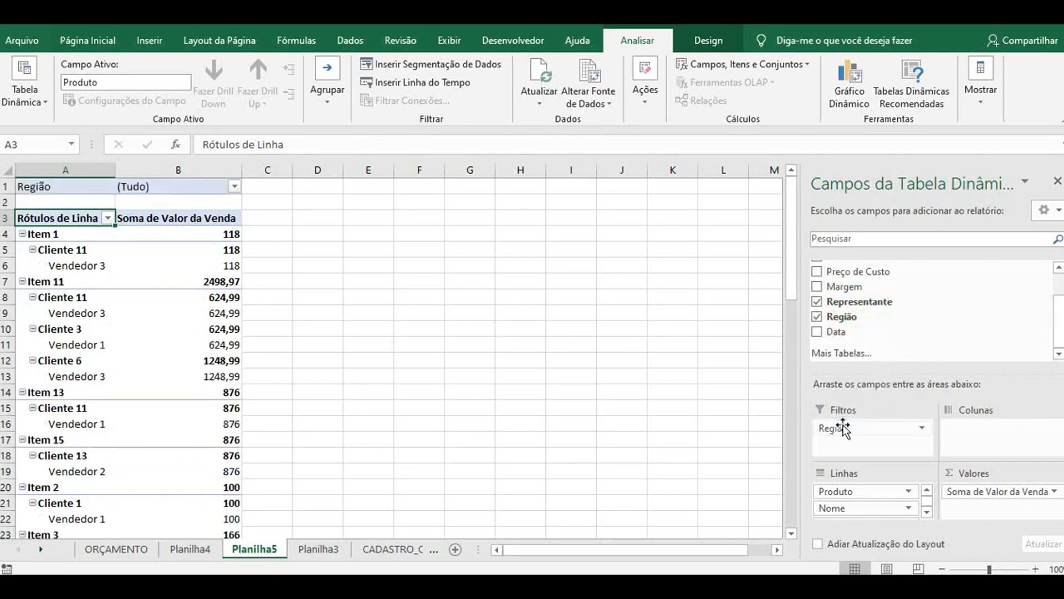
pyautogui.click(107, 218)
pyautogui.click(108, 218)
pyautogui.click(235, 187)
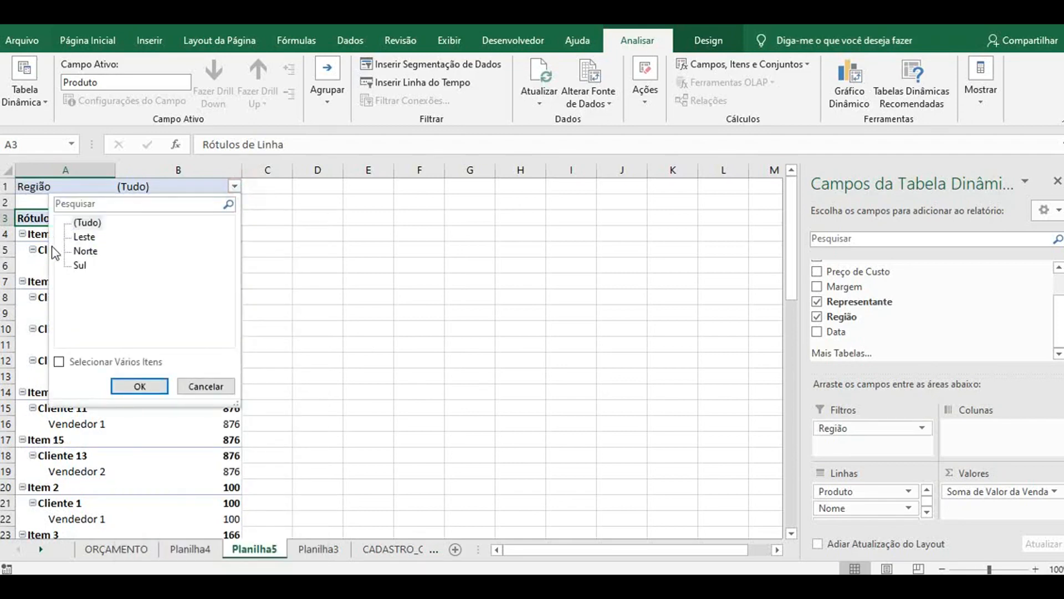
pyautogui.click(86, 238)
pyautogui.click(139, 385)
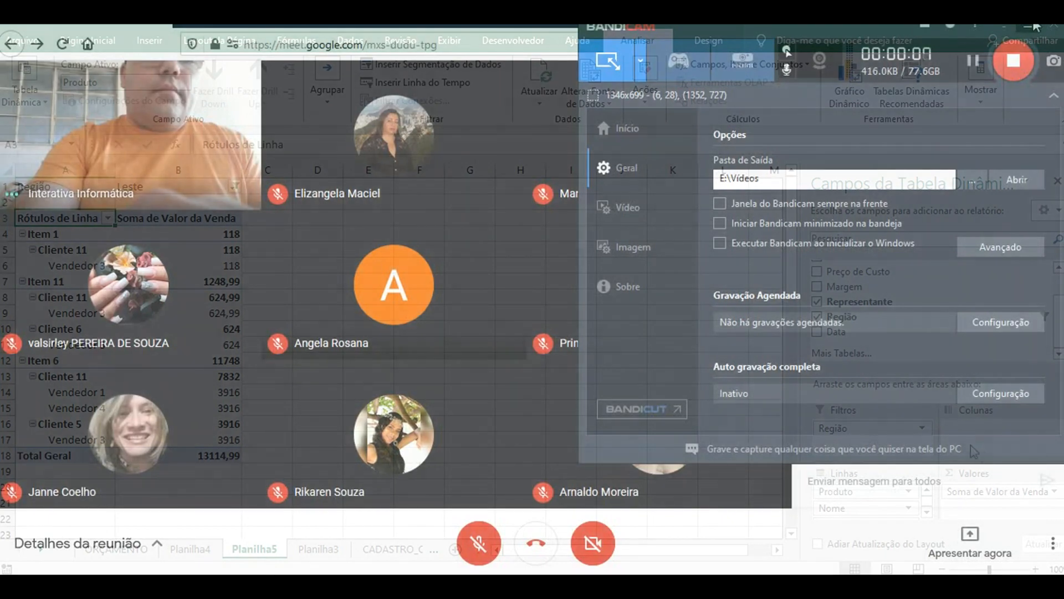
# - Minimize the Bandicam window over the Google Meet call and present the entire screen to the meeting
pyautogui.click(1027, 23)
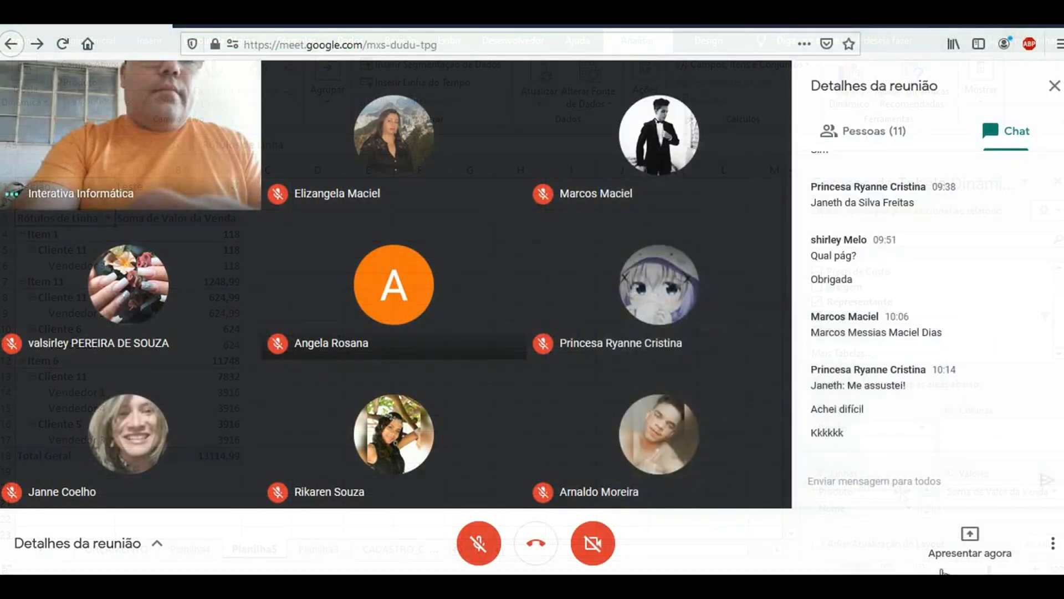
pyautogui.click(963, 561)
pyautogui.click(976, 438)
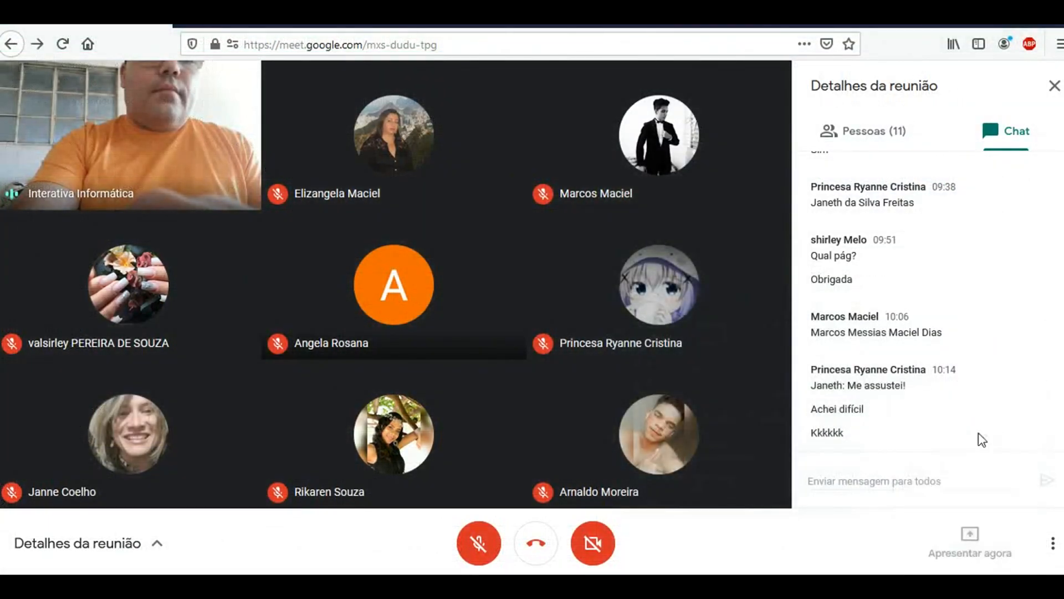
pyautogui.click(375, 113)
pyautogui.click(355, 161)
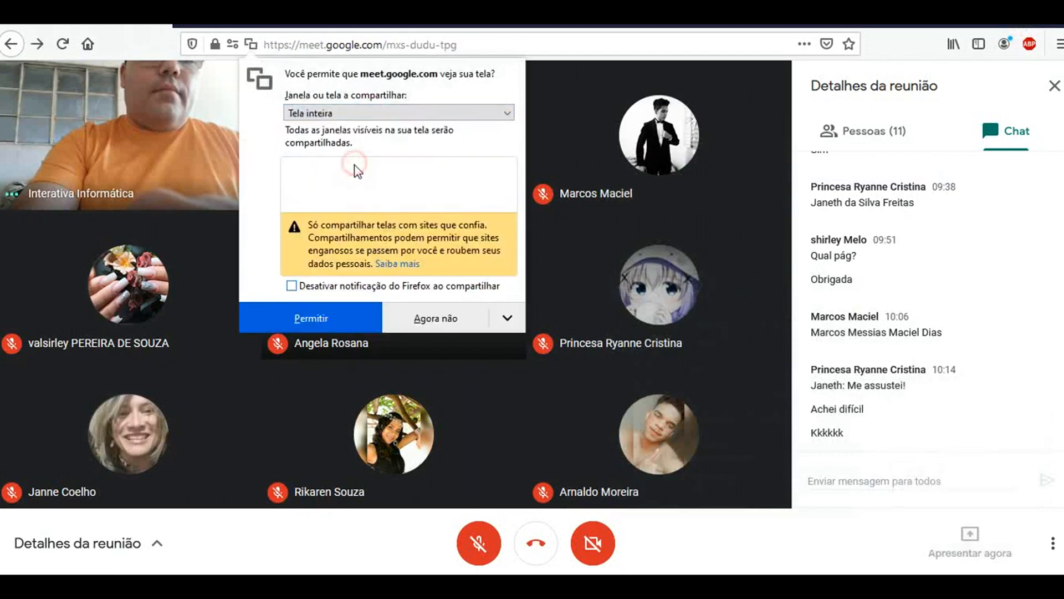
pyautogui.click(336, 327)
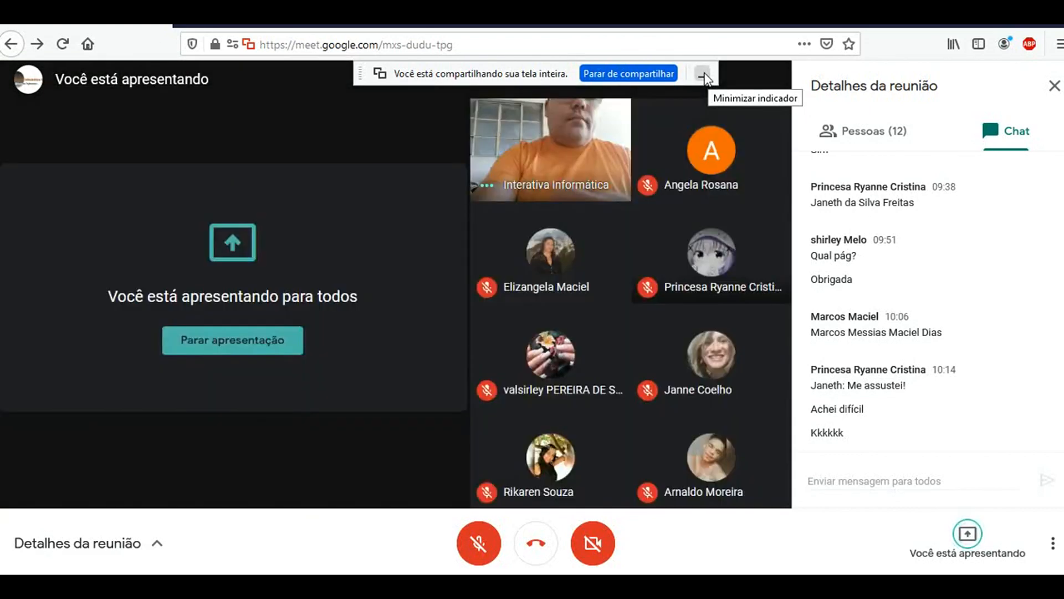
# - Minimize the sharing indicator, dismiss the presentation notifications and switch back to the pivot table in Excel
pyautogui.click(703, 73)
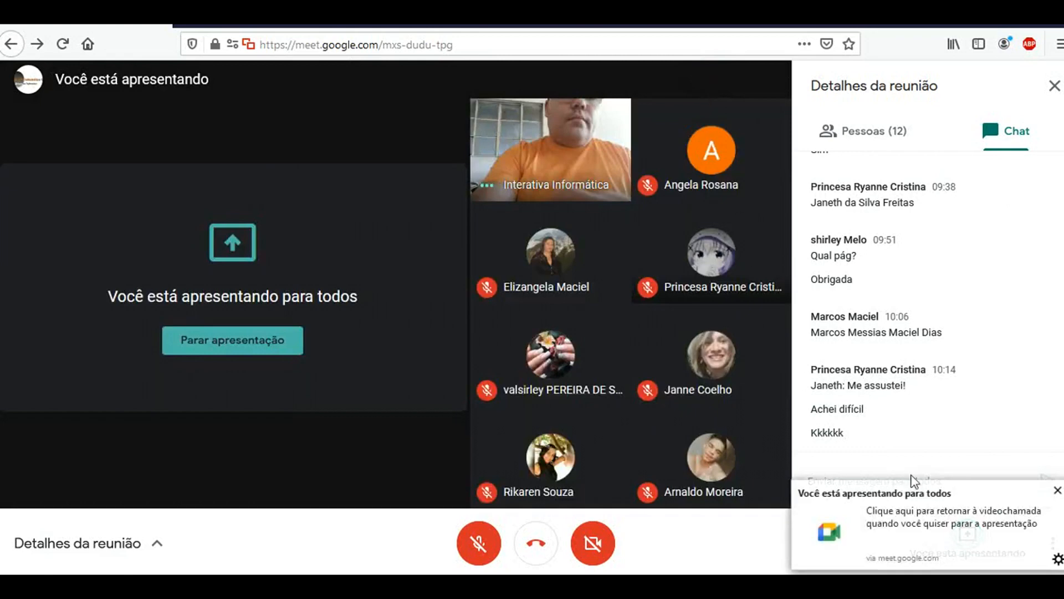
pyautogui.click(1057, 490)
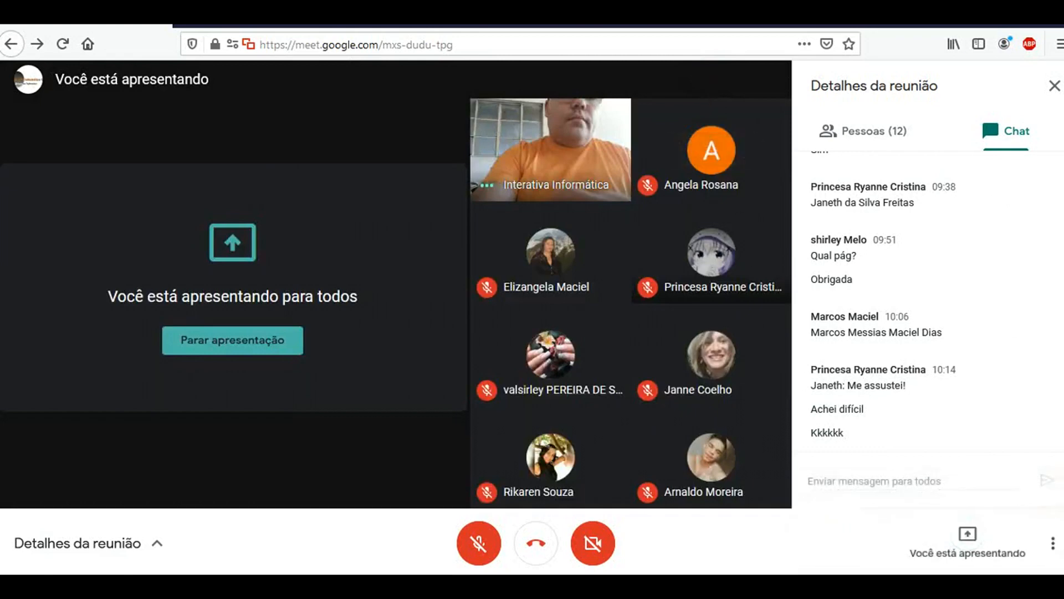
pyautogui.click(998, 23)
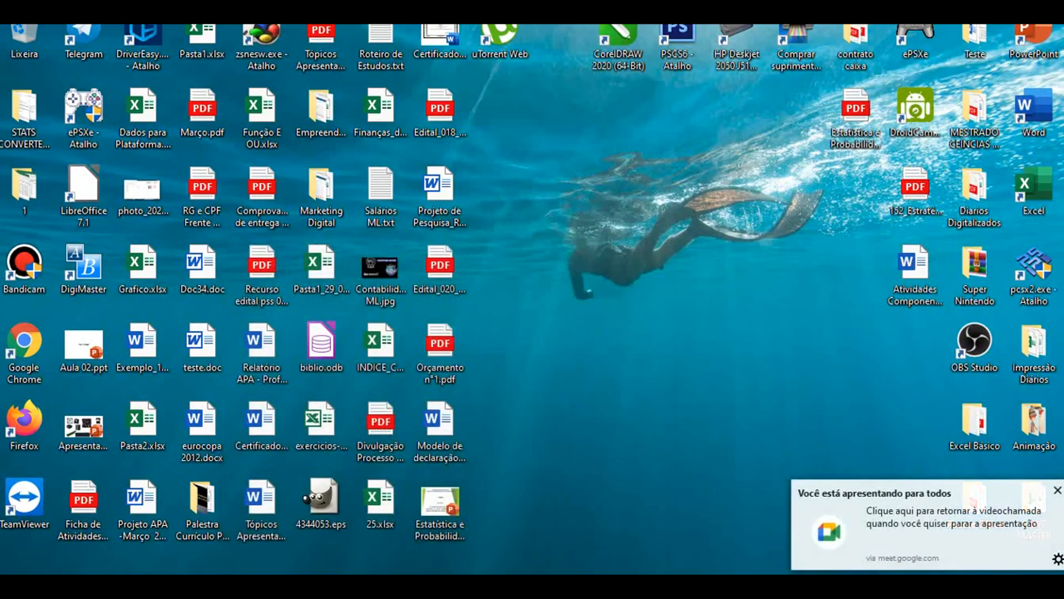
pyautogui.hotkey('alt', 'Tab')
pyautogui.click(1057, 490)
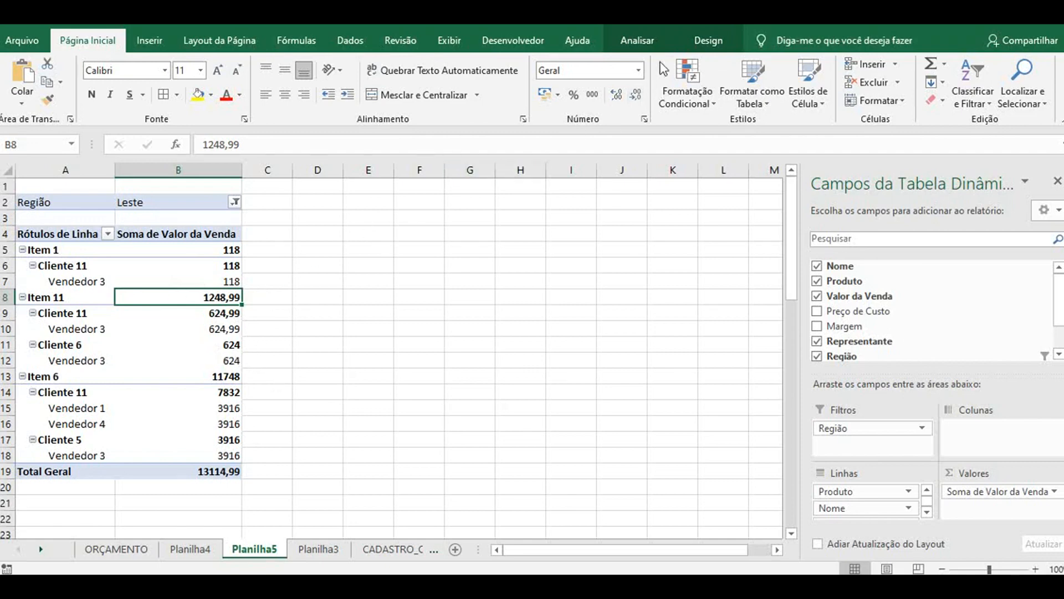
# - Insert a Pizza 3D pivot chart from the pivot table and move it clear of the table's columns
pyautogui.click(640, 40)
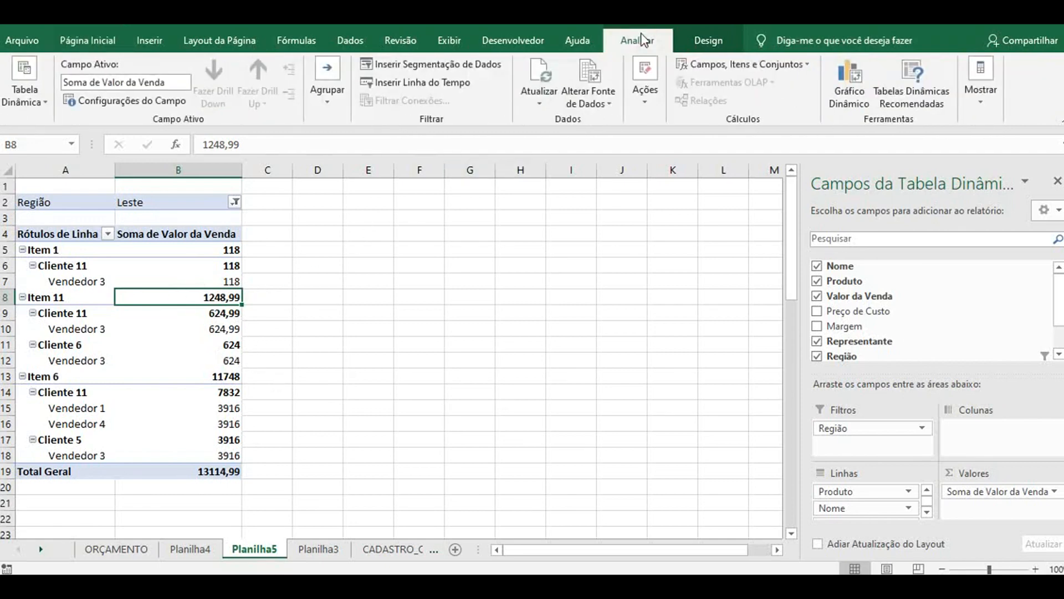
pyautogui.click(700, 43)
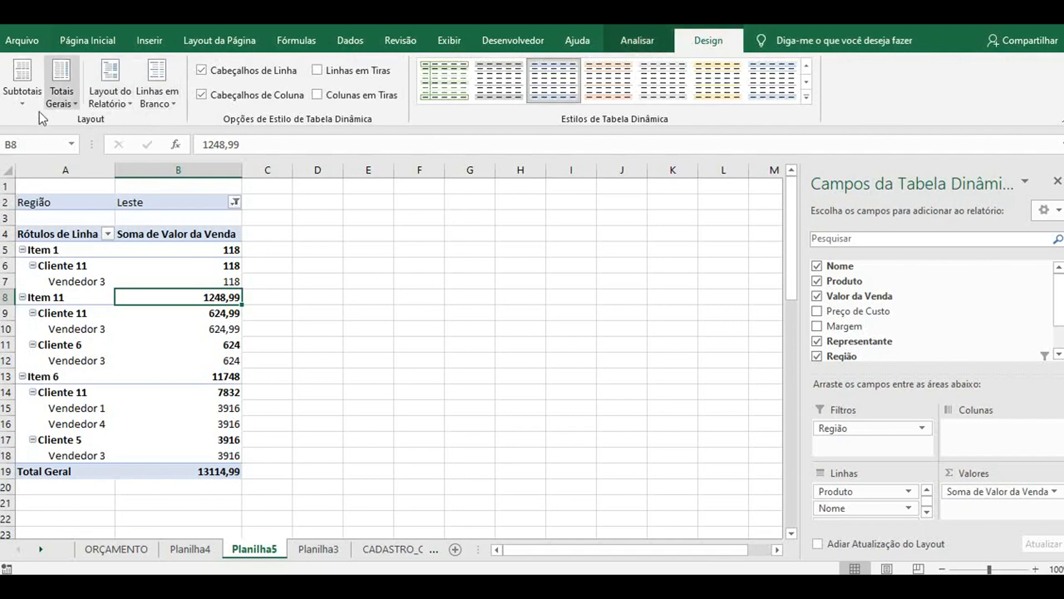
pyautogui.click(647, 50)
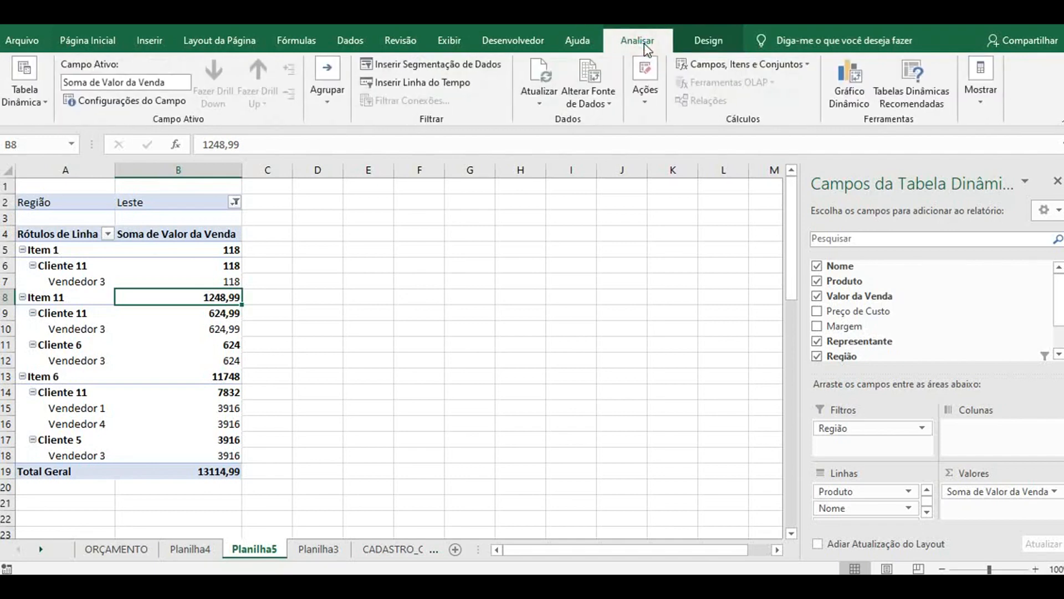
pyautogui.click(861, 108)
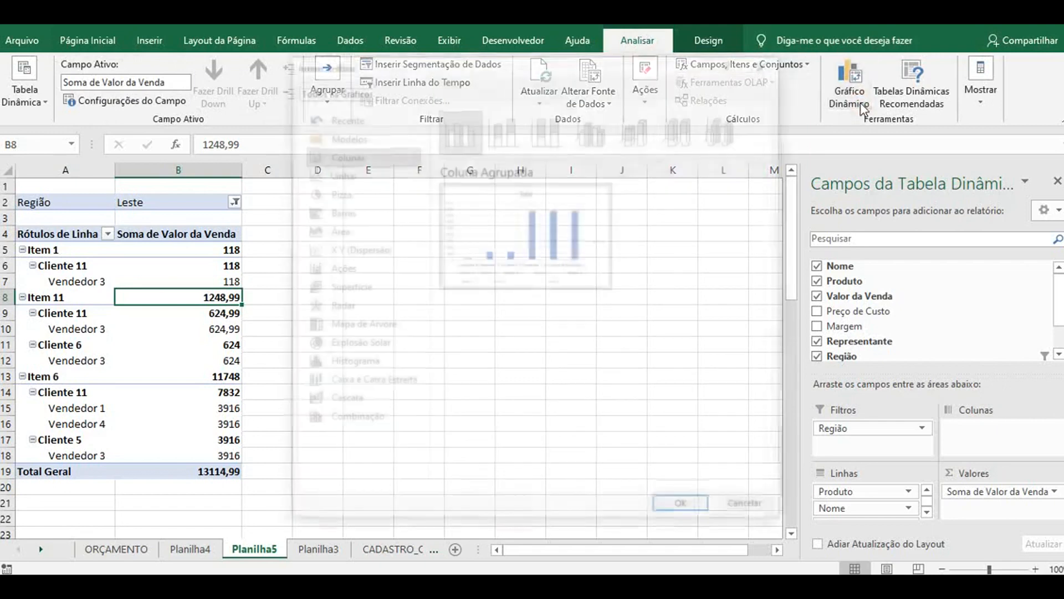
pyautogui.moveTo(485, 76); pyautogui.dragTo(607, 78)
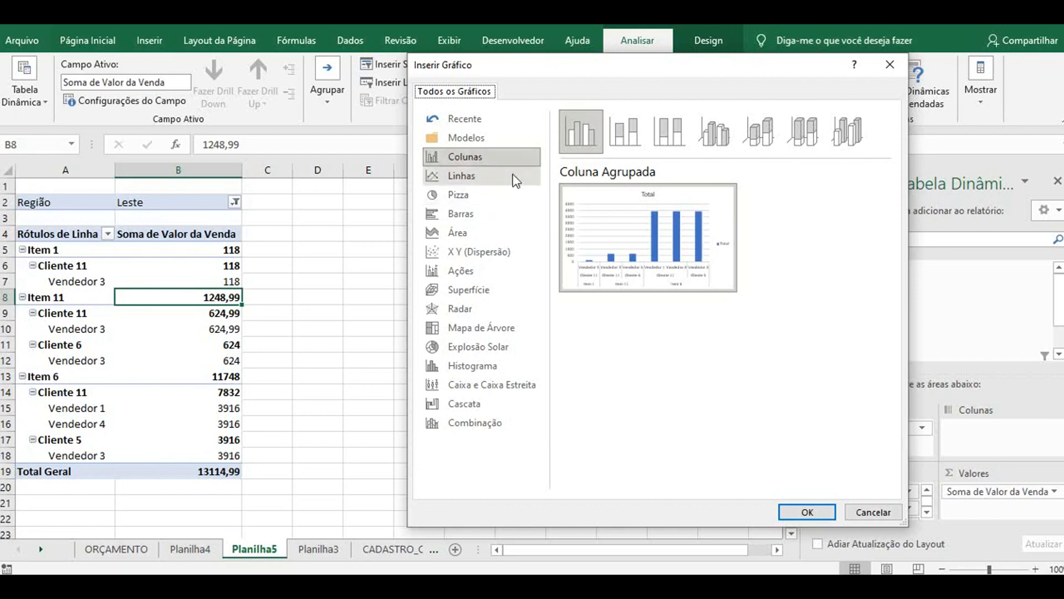
pyautogui.click(482, 194)
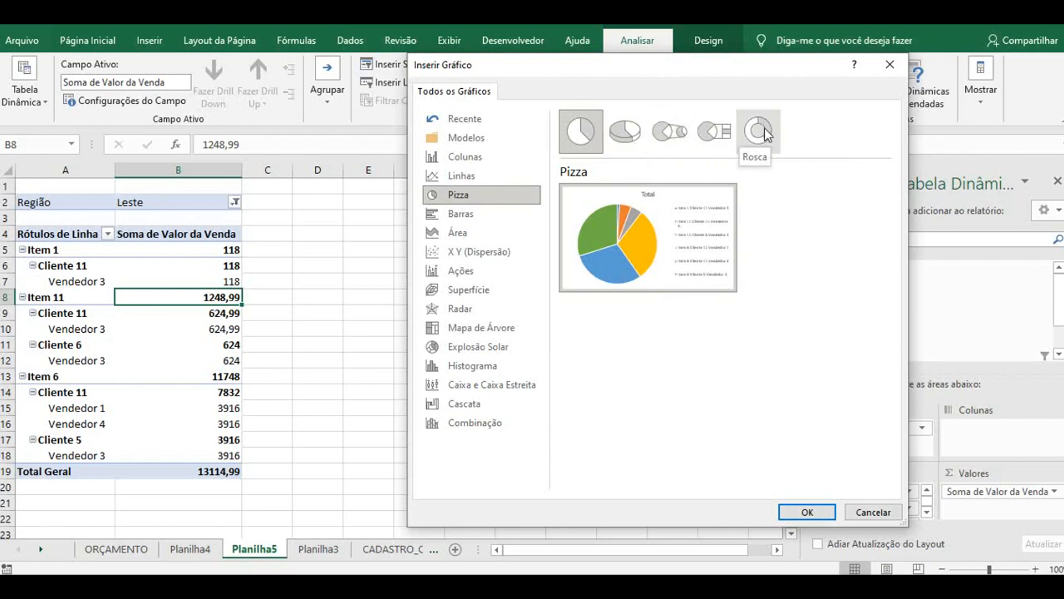
pyautogui.click(625, 133)
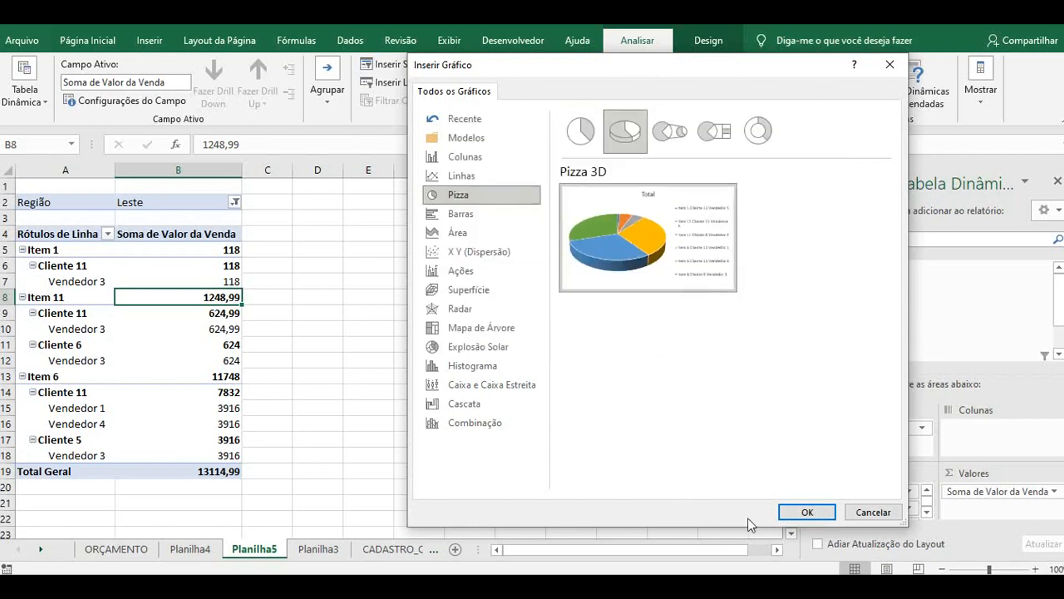
pyautogui.click(799, 513)
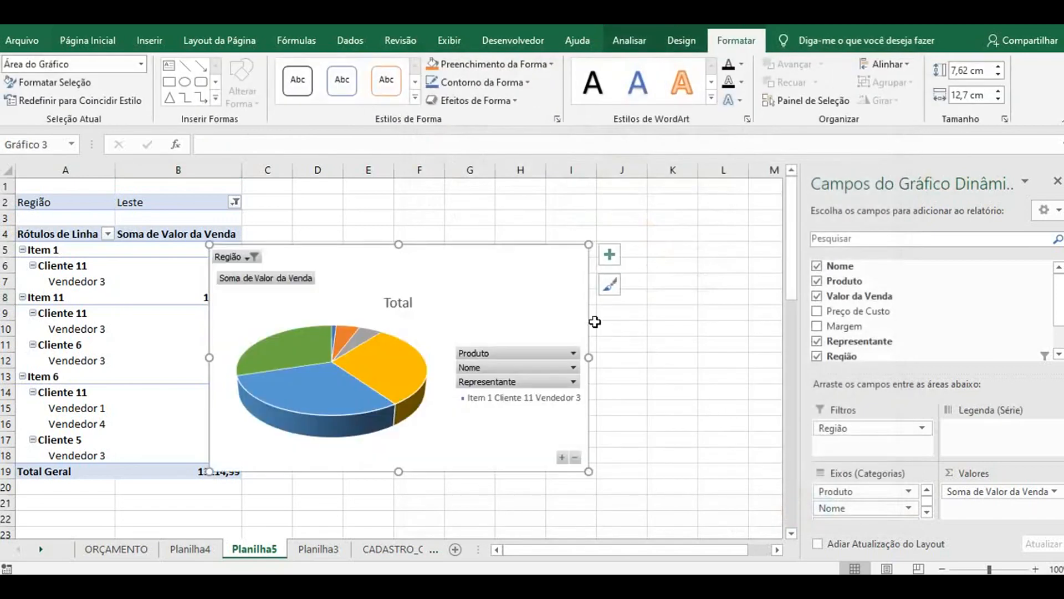
pyautogui.moveTo(509, 268); pyautogui.dragTo(563, 264)
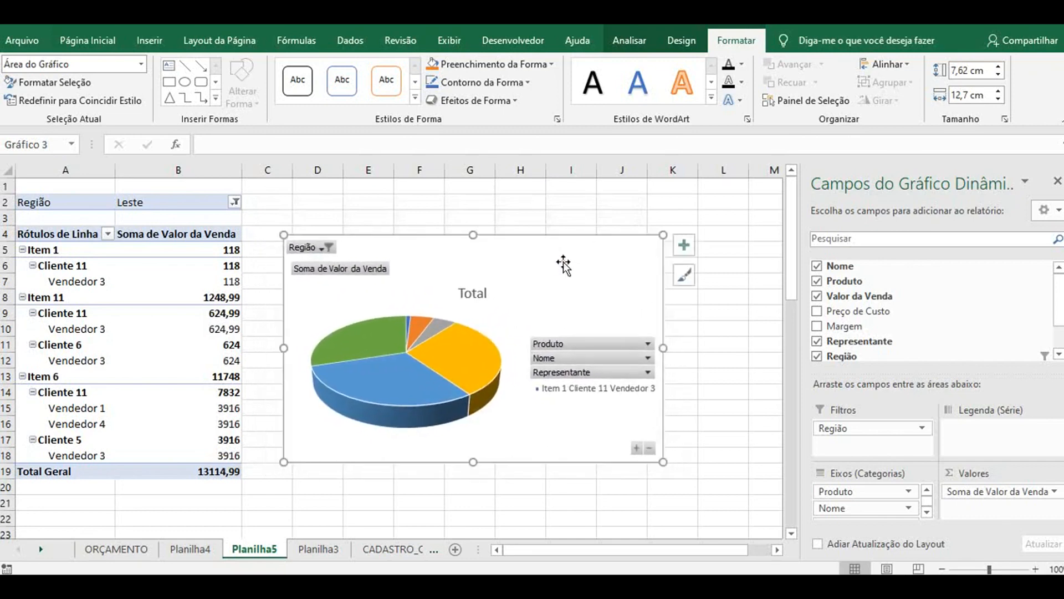
# - Filter the pivot chart by Região to show only Sul
pyautogui.click(324, 248)
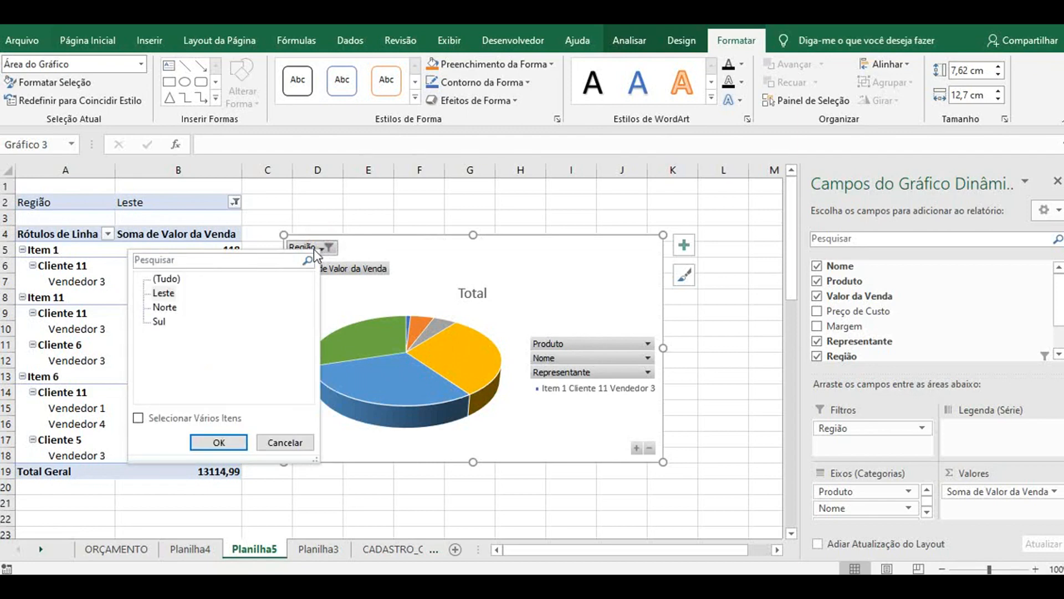
pyautogui.click(162, 293)
pyautogui.click(163, 307)
pyautogui.click(162, 321)
pyautogui.click(218, 442)
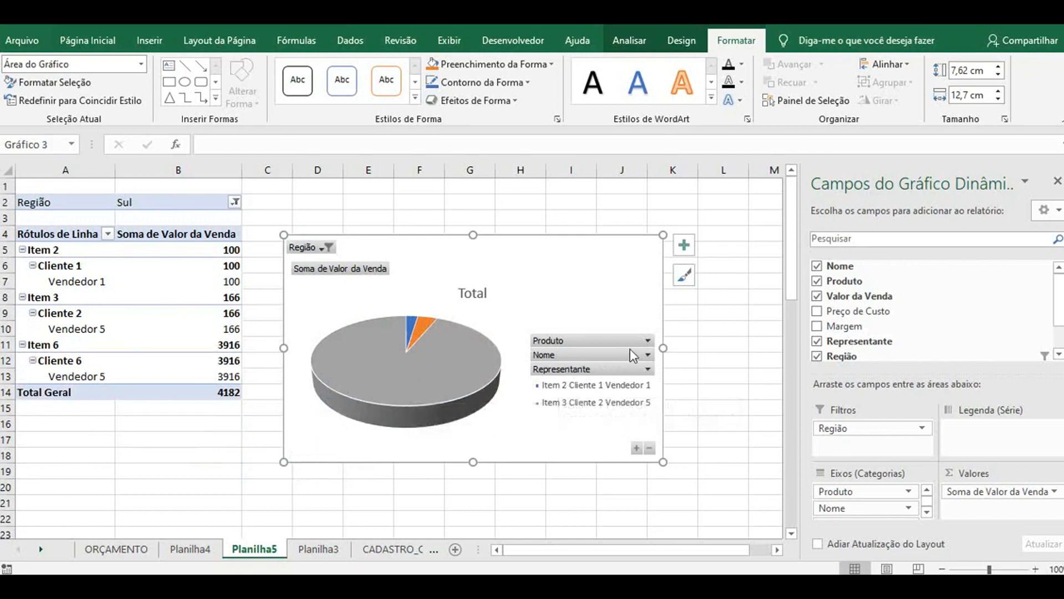
# - Filter the pivot chart by Produto to show only Item 1
pyautogui.click(646, 342)
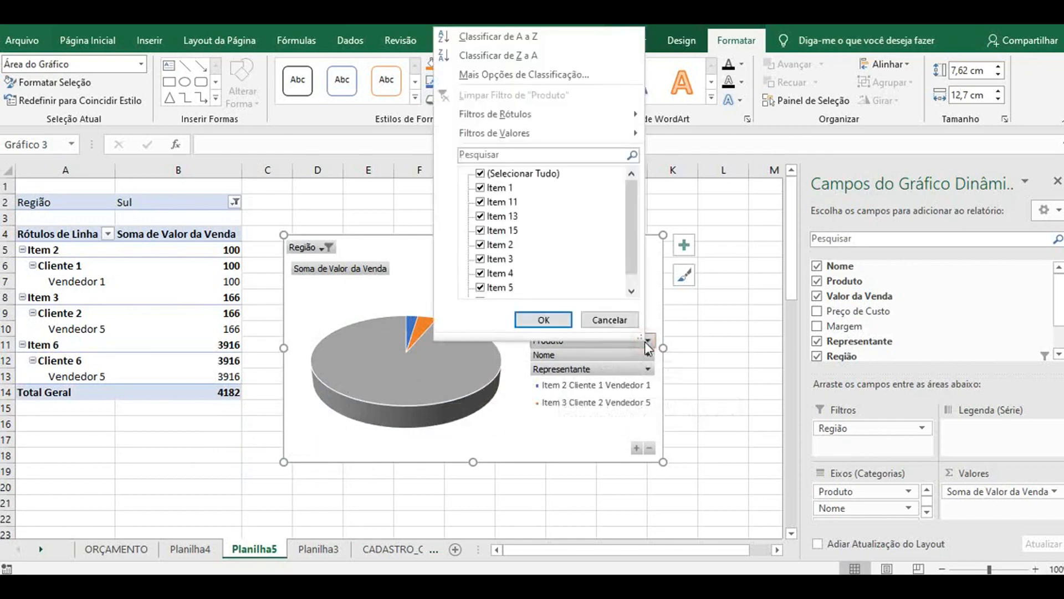
pyautogui.click(480, 189)
pyautogui.click(480, 173)
pyautogui.click(480, 173)
pyautogui.click(480, 188)
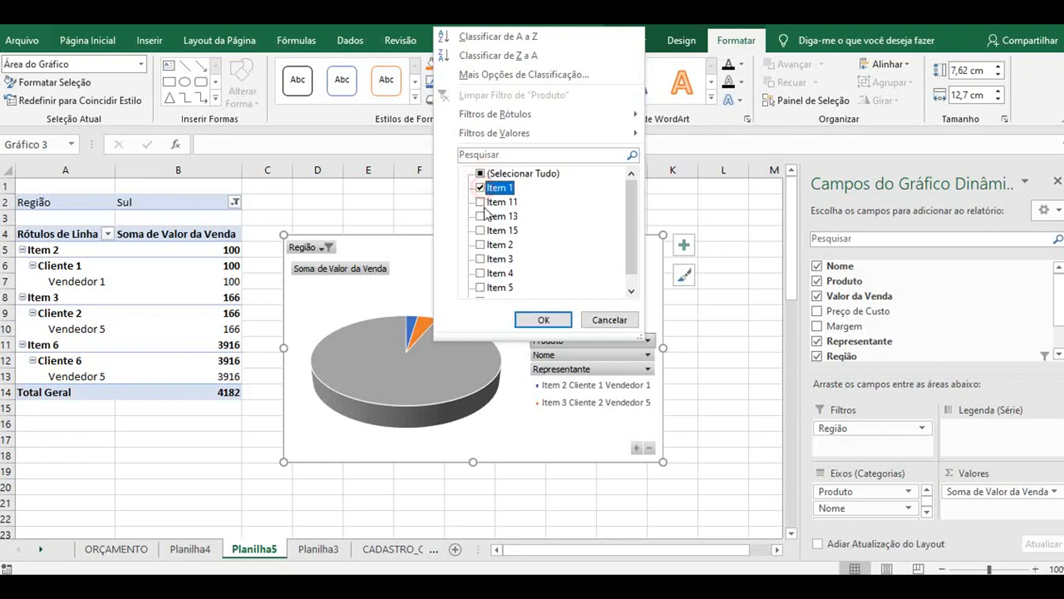
pyautogui.click(546, 320)
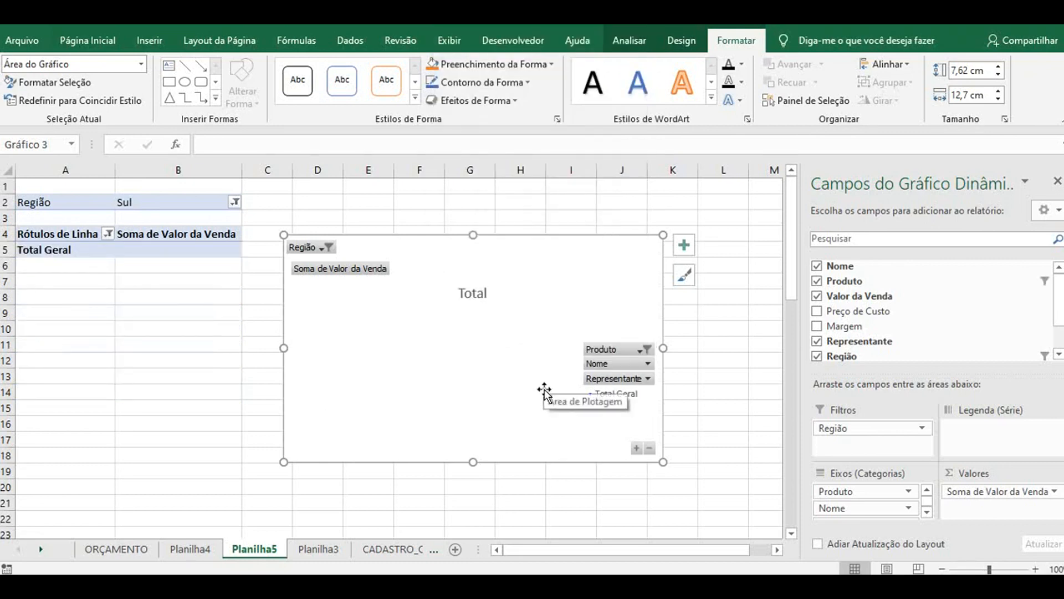
# - Filter the pivot chart by Nome to show only Cliente 1, keeping every vendedor selected in the Representante filter
pyautogui.click(647, 364)
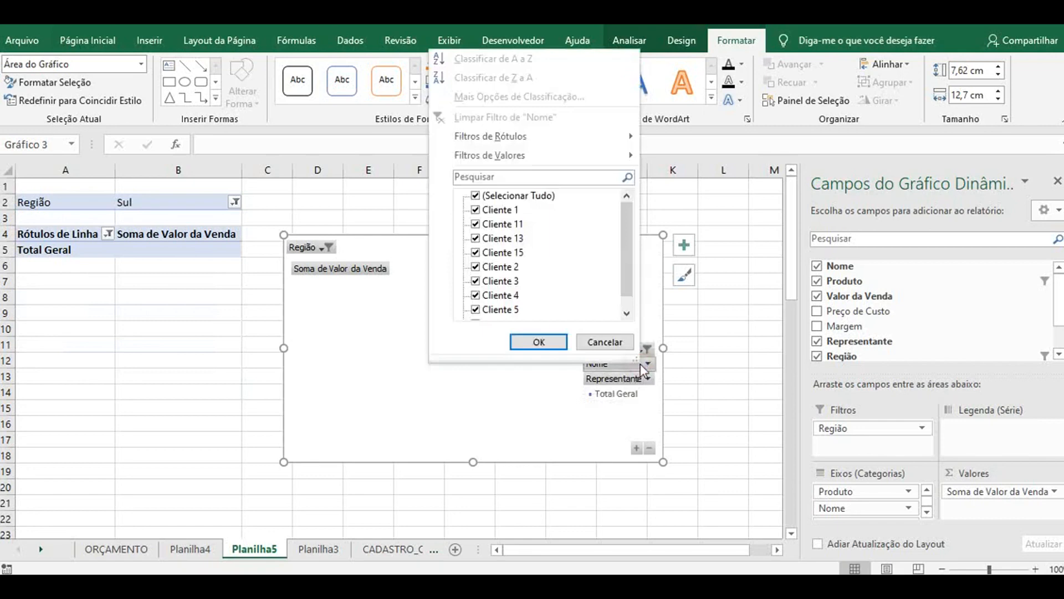
pyautogui.click(476, 195)
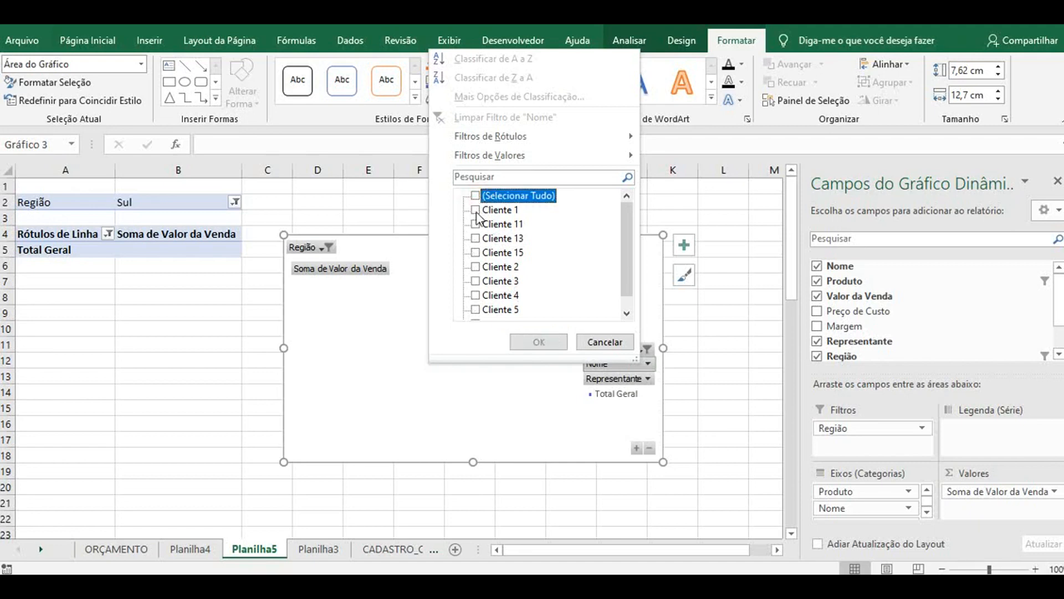
pyautogui.click(476, 210)
pyautogui.click(540, 342)
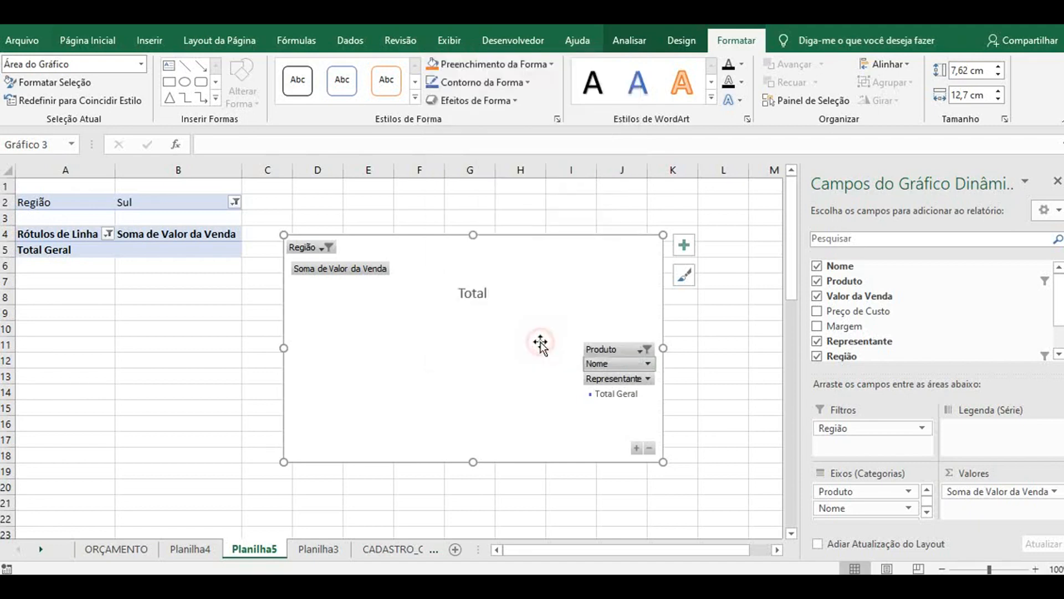
pyautogui.click(648, 380)
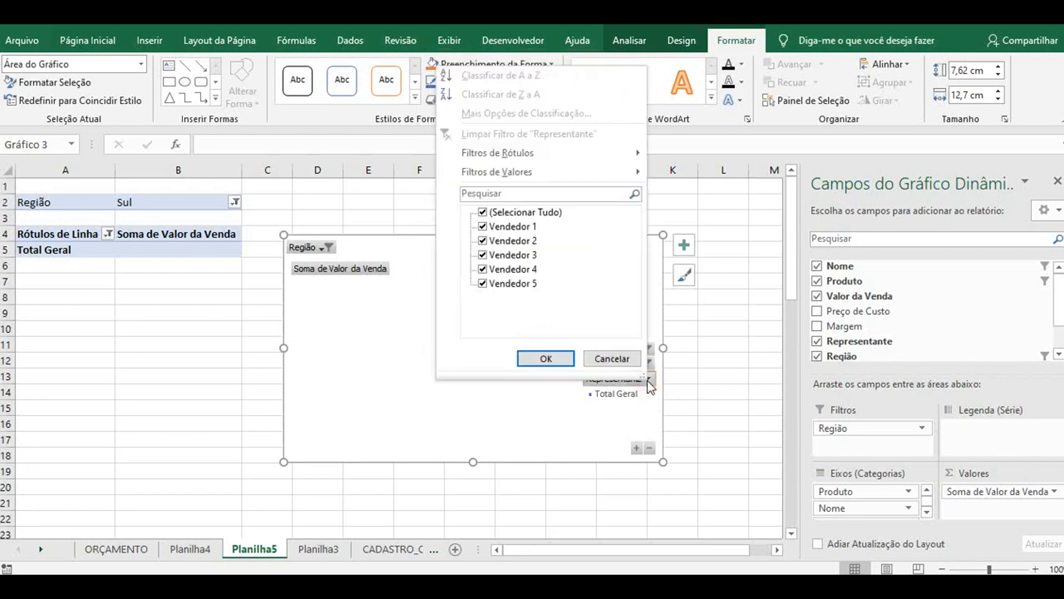
pyautogui.click(546, 358)
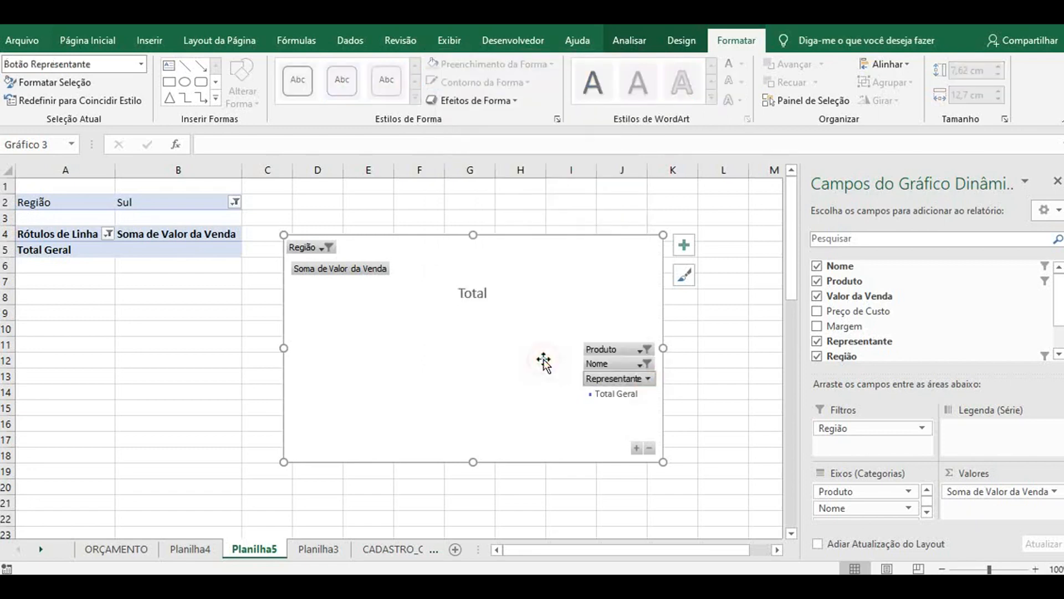
# - Switch the pivot chart's Região filter to Leste, to Norte and back to Sul
pyautogui.click(327, 248)
pyautogui.click(166, 291)
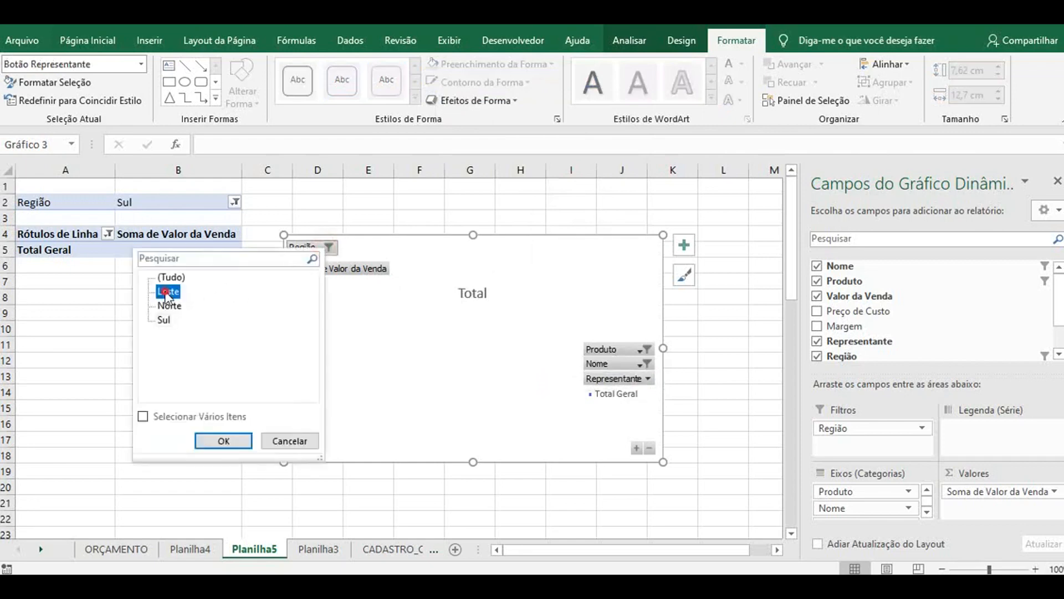
pyautogui.click(219, 439)
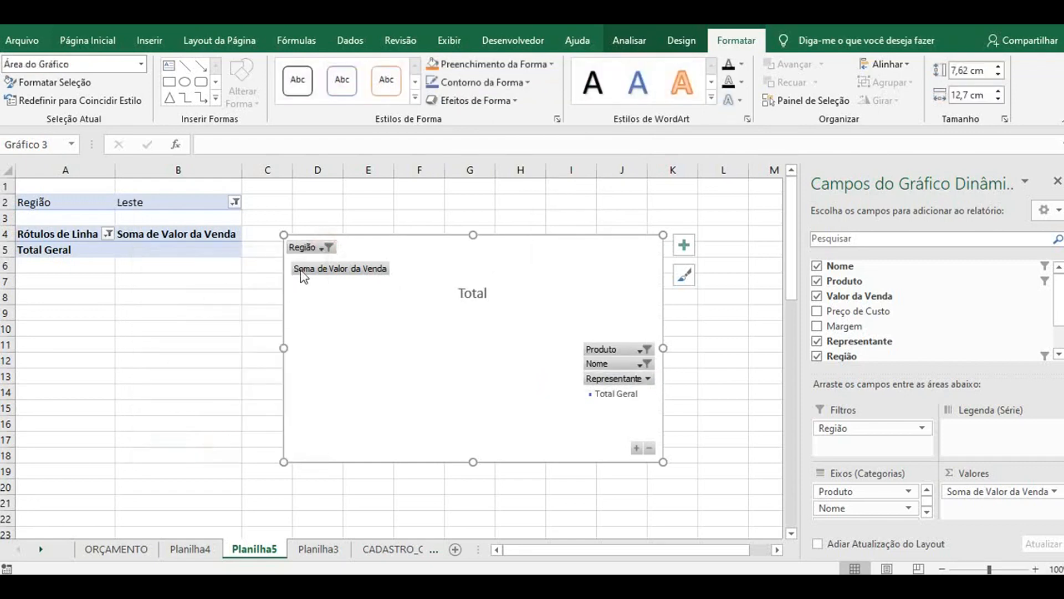
pyautogui.click(327, 248)
pyautogui.click(164, 304)
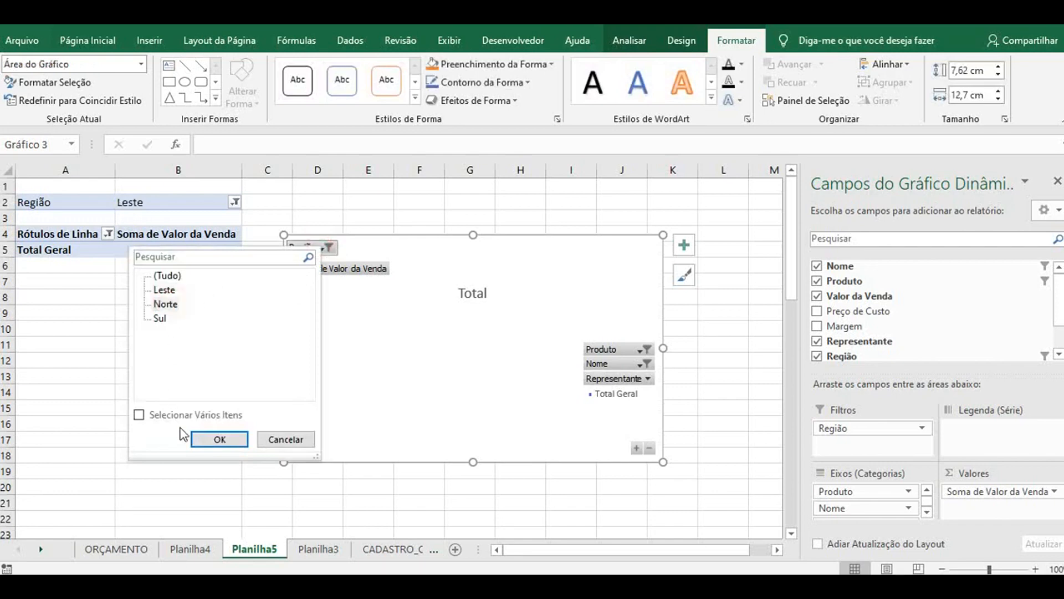
pyautogui.click(217, 436)
pyautogui.click(328, 248)
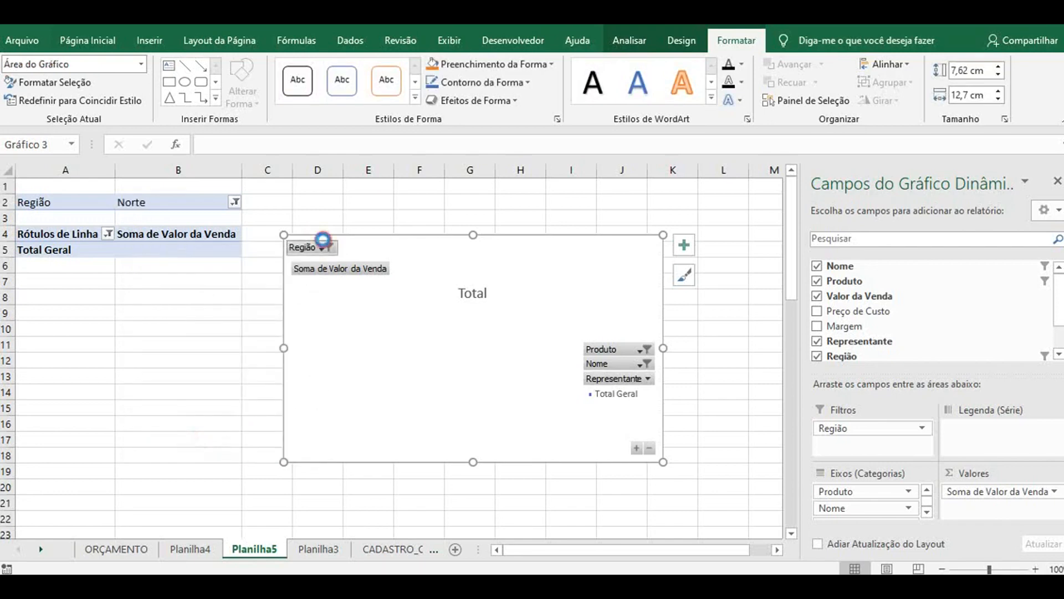
pyautogui.click(161, 313)
pyautogui.click(222, 435)
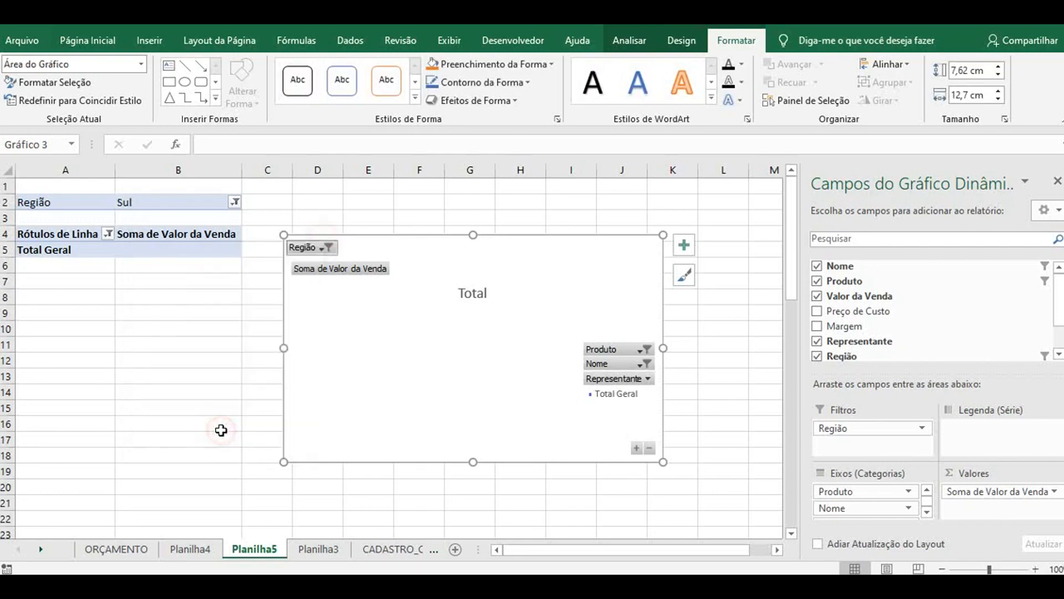
# - Include Item 11 in the pivot chart's Produto filter alongside Item 1
pyautogui.click(626, 347)
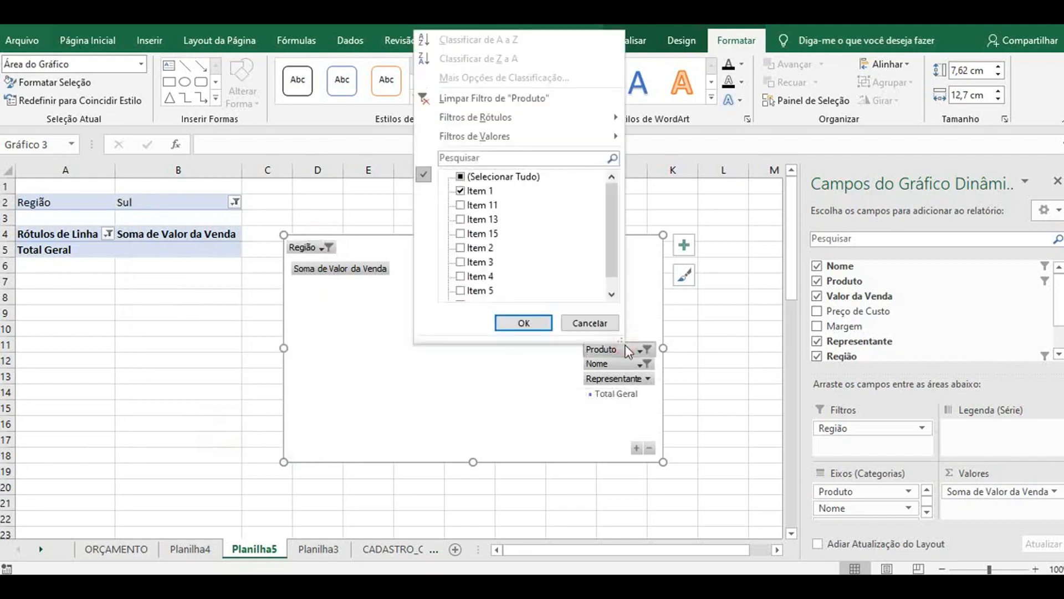
pyautogui.click(460, 205)
pyautogui.click(518, 322)
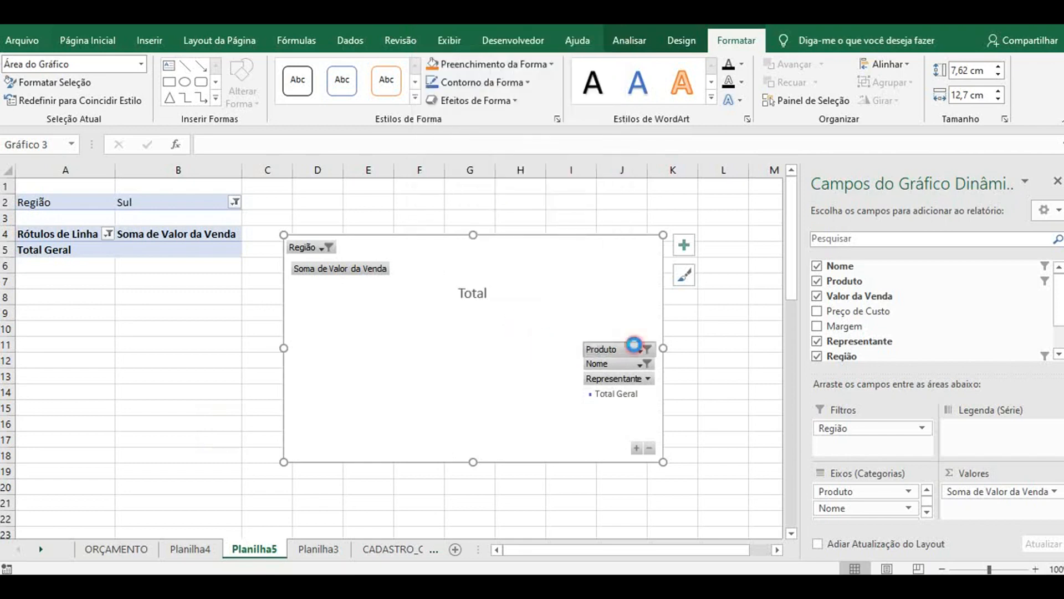
# - Select all items in the pivot chart's Produto filter and inspect the data of the pie slice
pyautogui.click(638, 348)
pyautogui.click(475, 176)
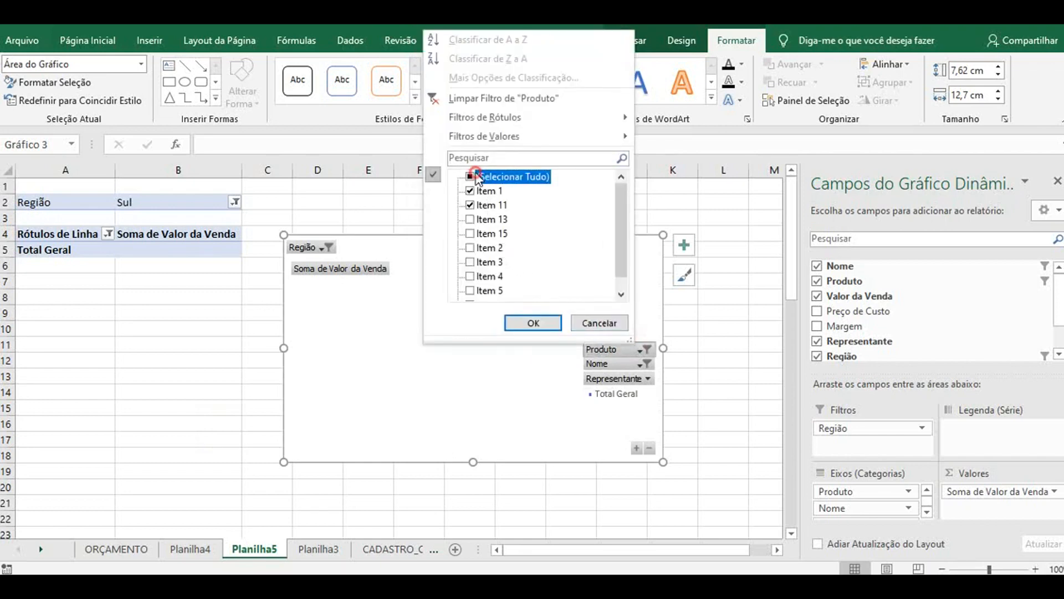
pyautogui.click(526, 323)
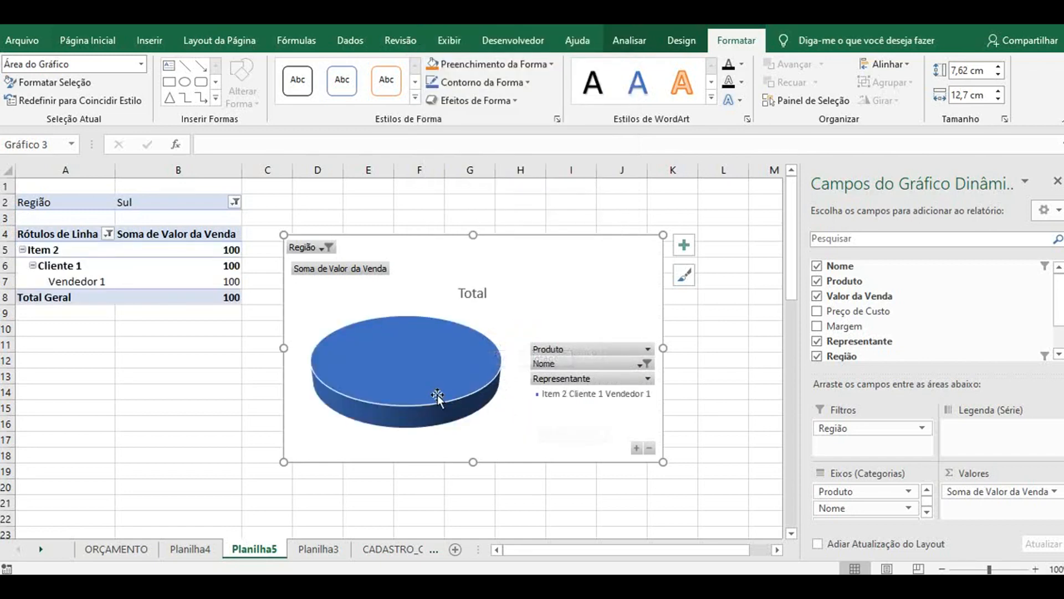
pyautogui.moveTo(410, 388)
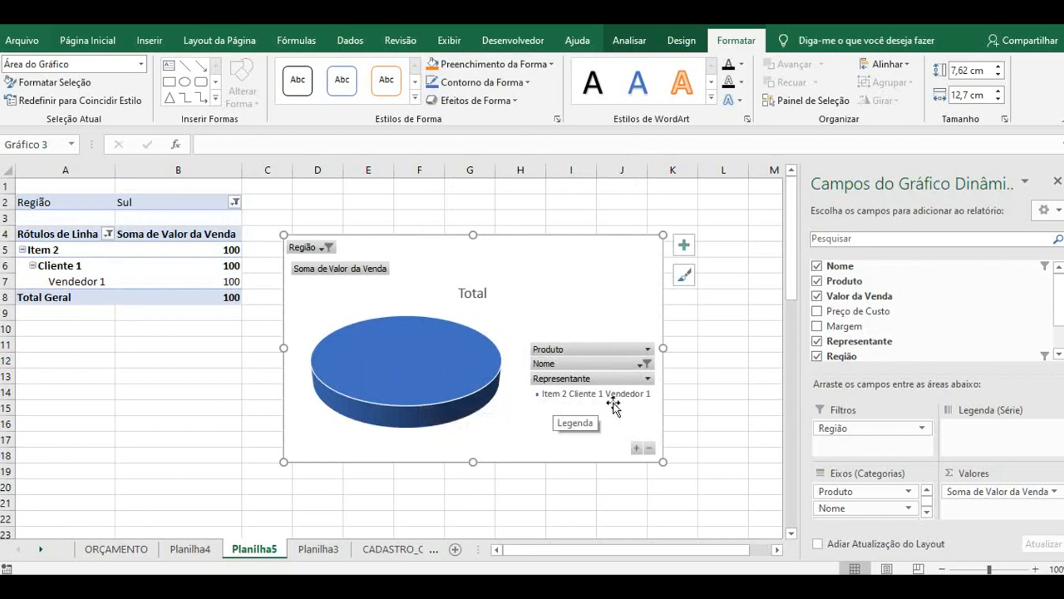
pyautogui.moveTo(424, 360)
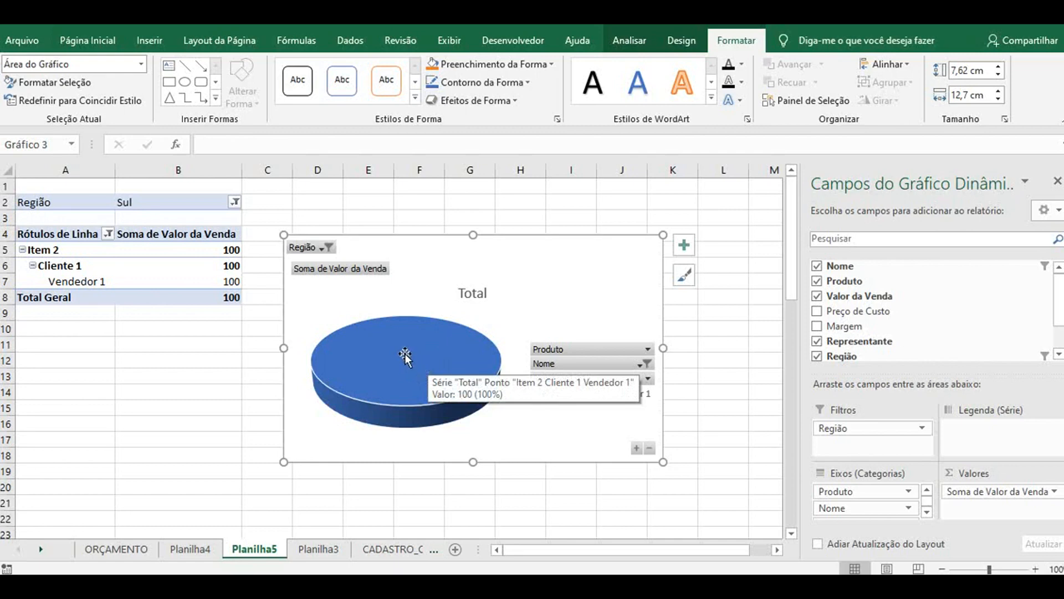
# - Keep all vendedores in the Representante filter and include Cliente 11 in the Nome filter alongside Cliente 1
pyautogui.click(648, 379)
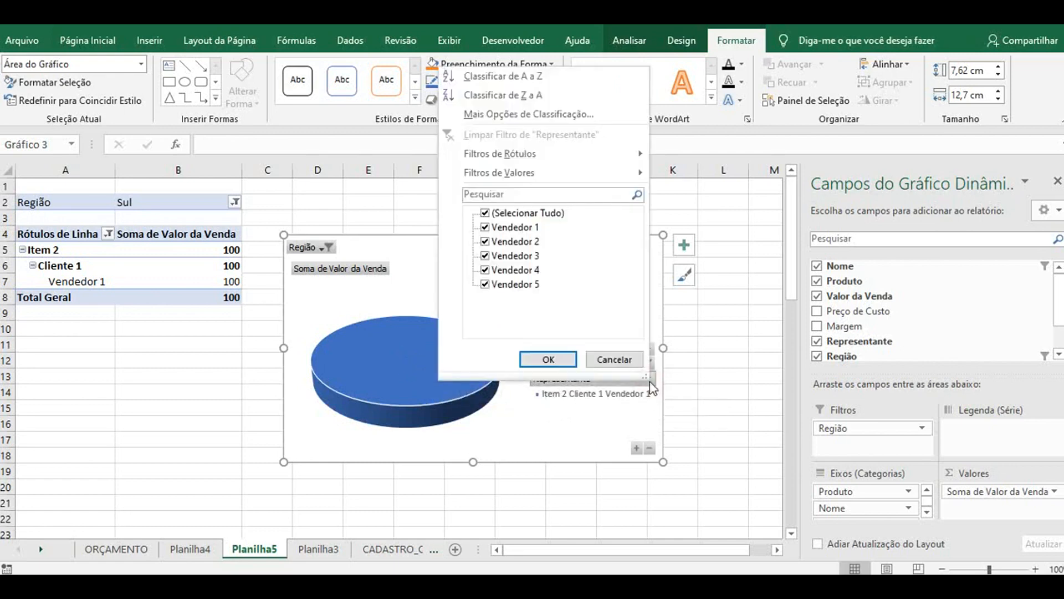
pyautogui.click(537, 360)
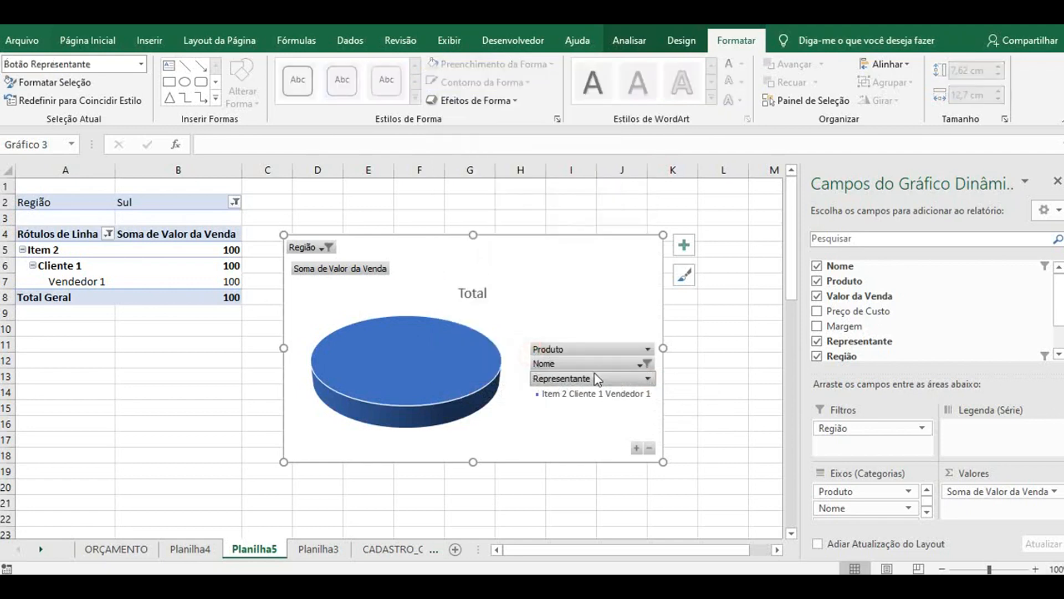
pyautogui.click(641, 365)
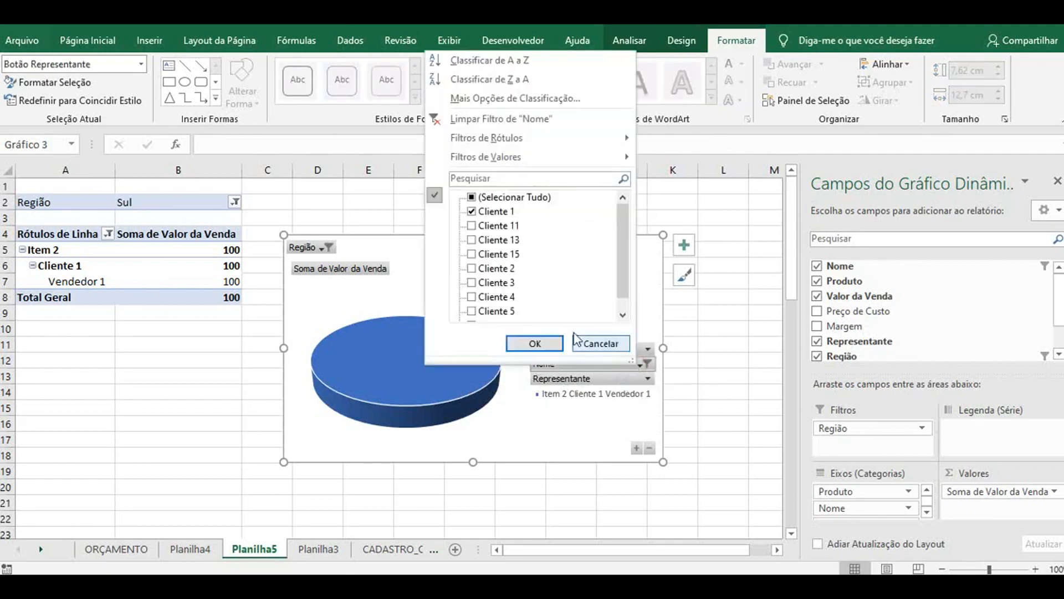
pyautogui.click(472, 226)
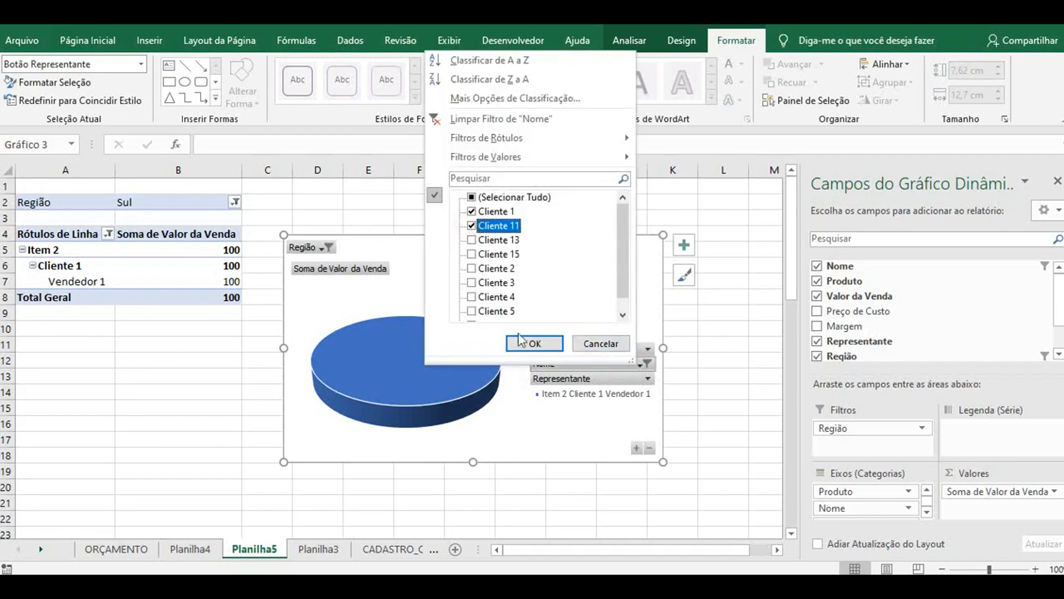
pyautogui.click(534, 343)
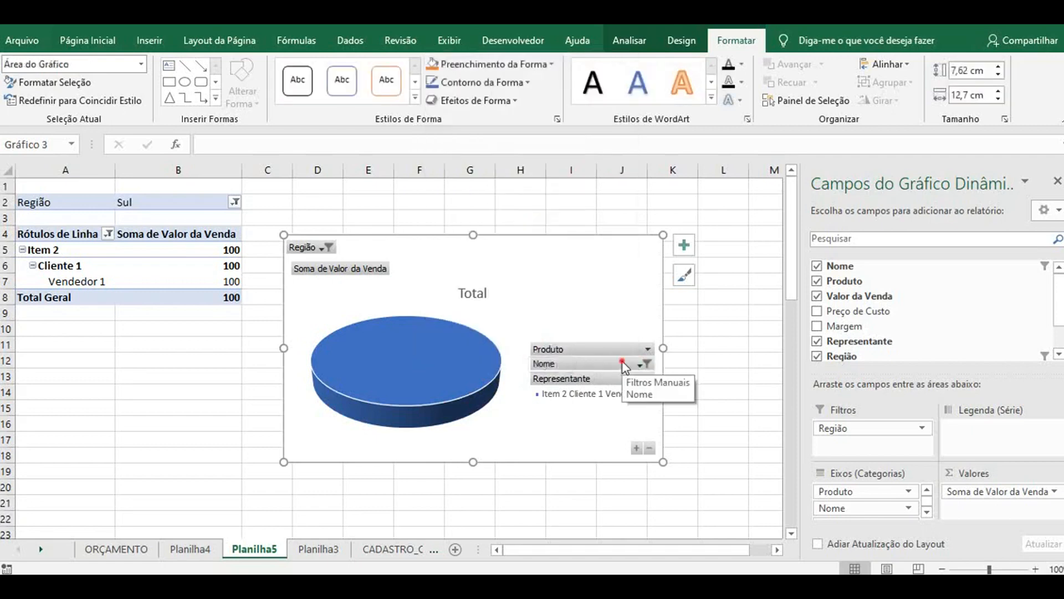
# - Select all clients in the pivot chart's Nome filter, inspect the largest slice's data and check the Região filter options without changing them
pyautogui.click(643, 365)
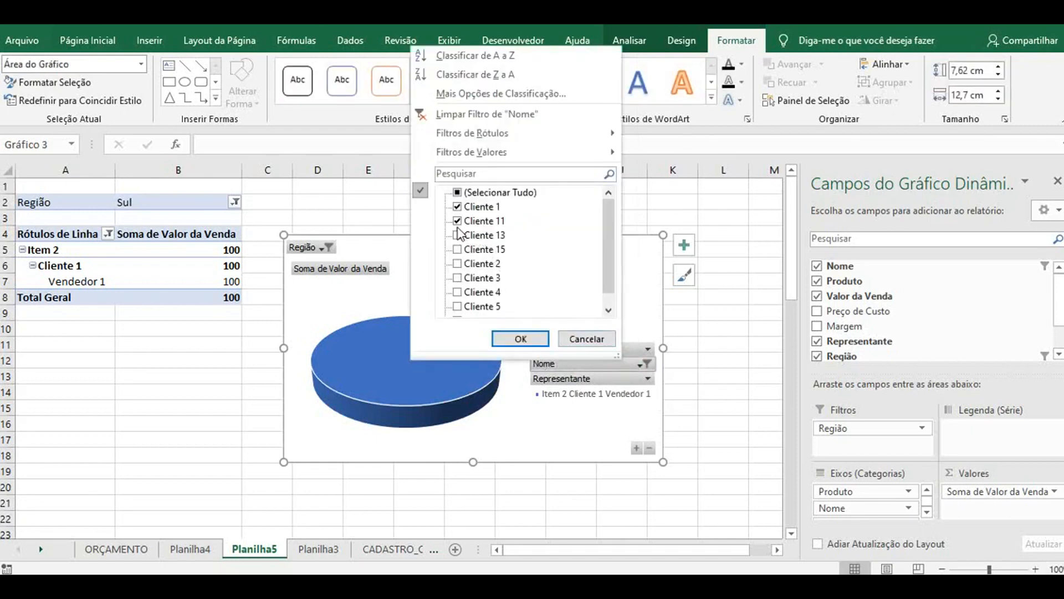
pyautogui.click(457, 192)
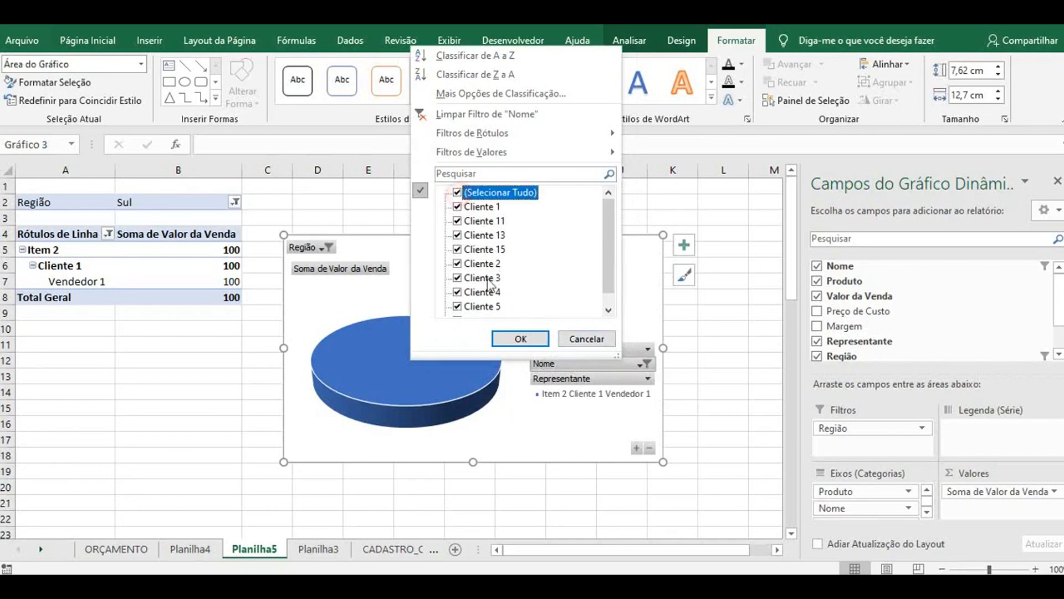
pyautogui.click(520, 342)
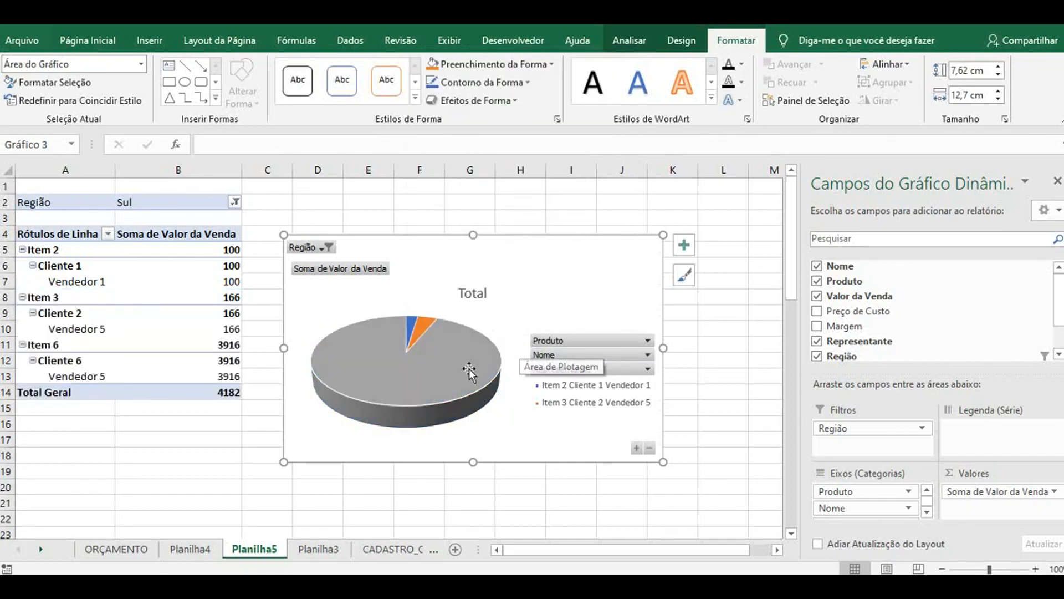
pyautogui.moveTo(381, 361)
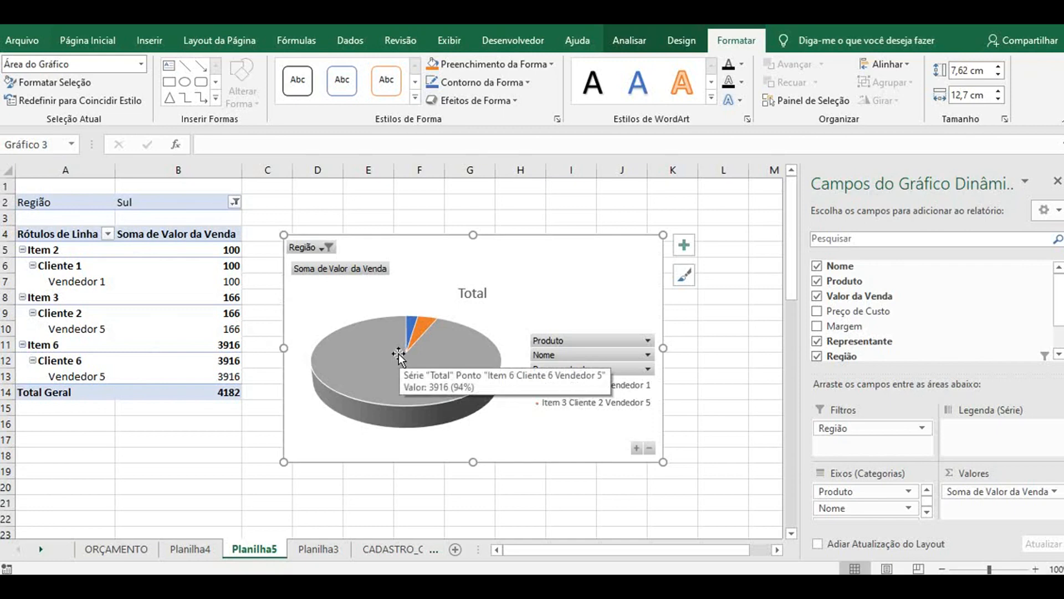
pyautogui.moveTo(375, 389)
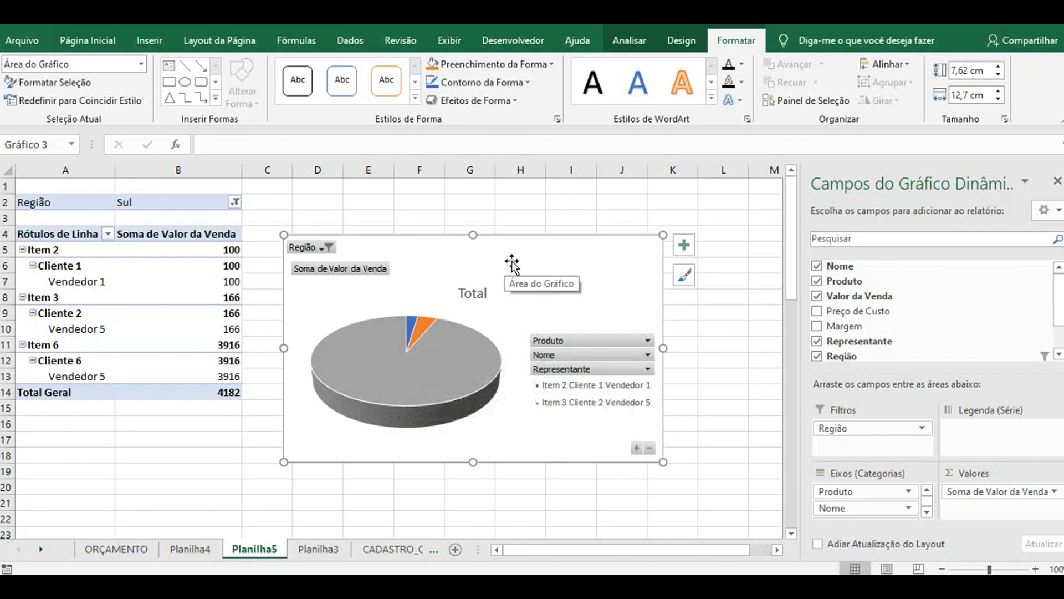
pyautogui.click(329, 247)
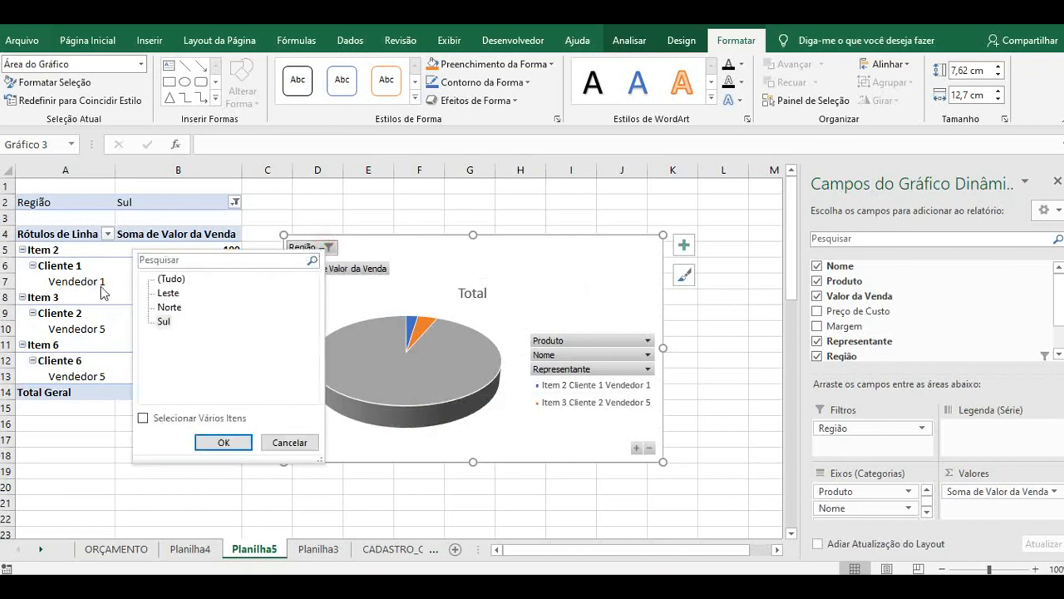
pyautogui.press('Escape')
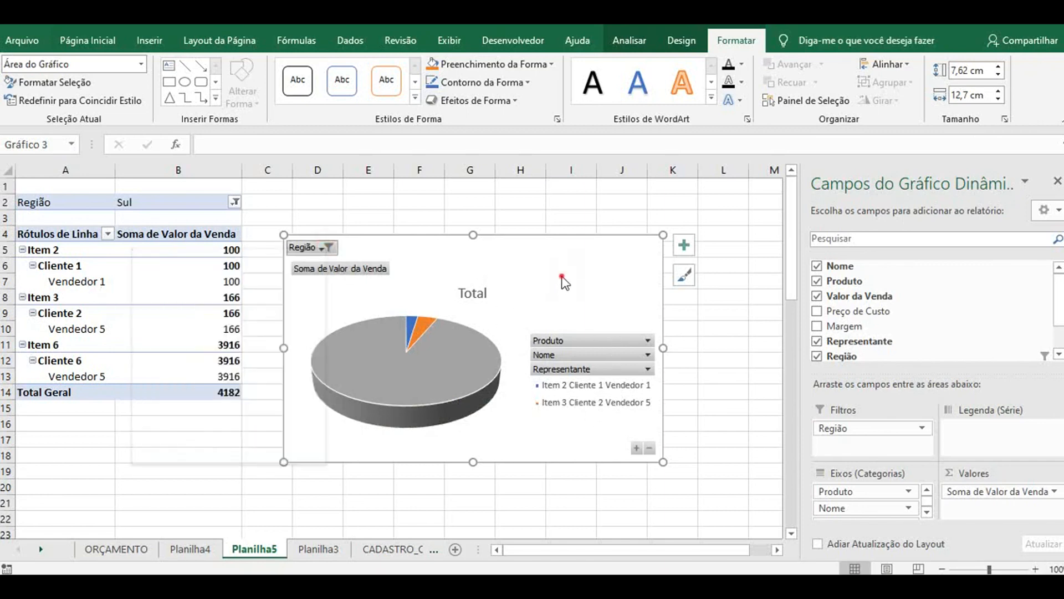
# - Add data labels (Rótulos de Dados) to the pivot chart and view the legend position options
pyautogui.click(683, 245)
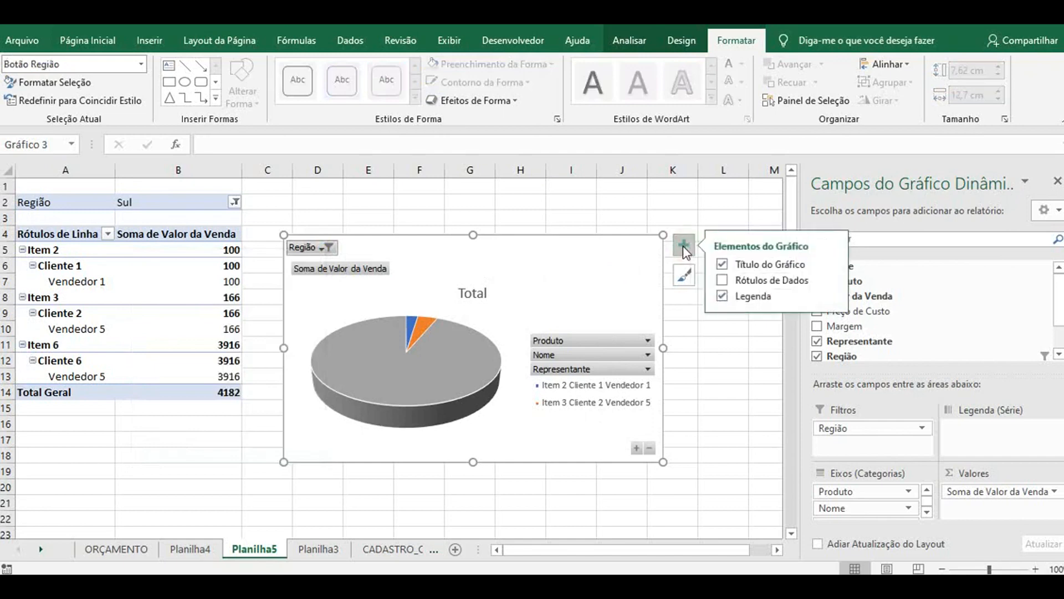
pyautogui.click(722, 281)
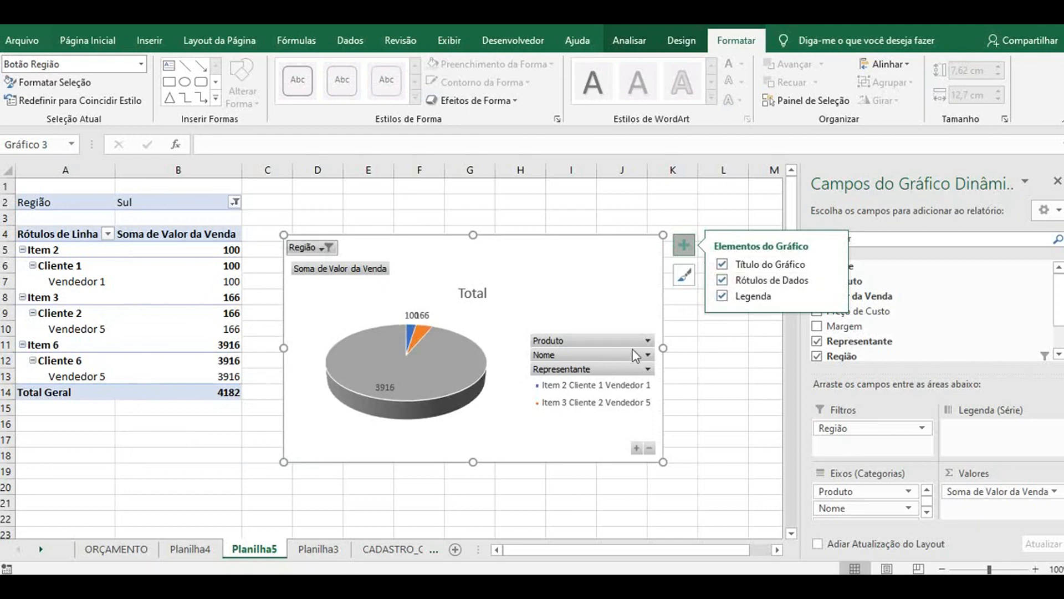
pyautogui.click(829, 297)
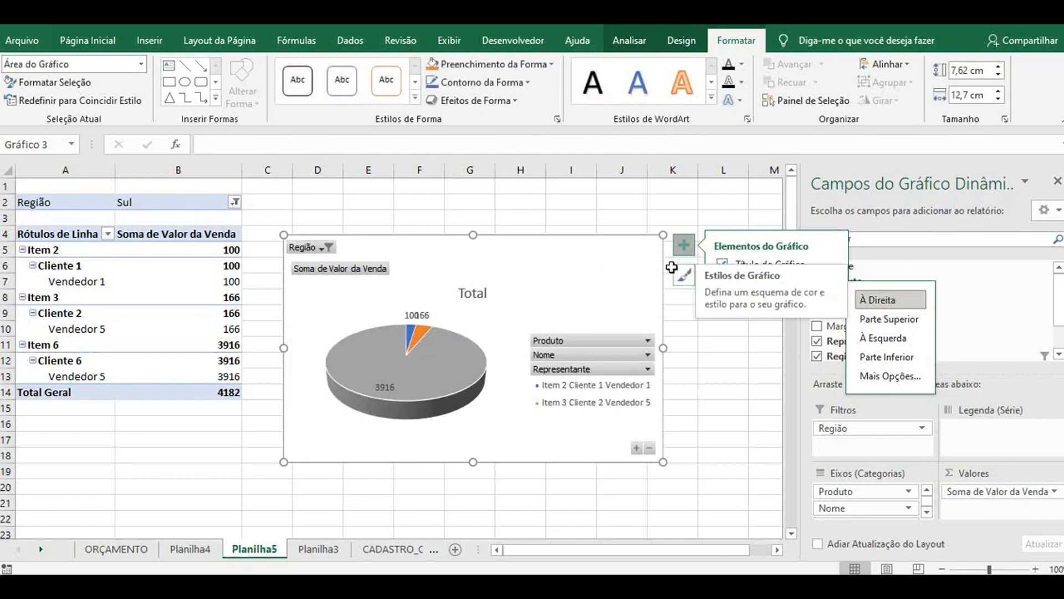
# - Preview the available chart styles for the 3D pie pivot chart, including Estilo 2 and Estilo 9, without applying one
pyautogui.click(692, 278)
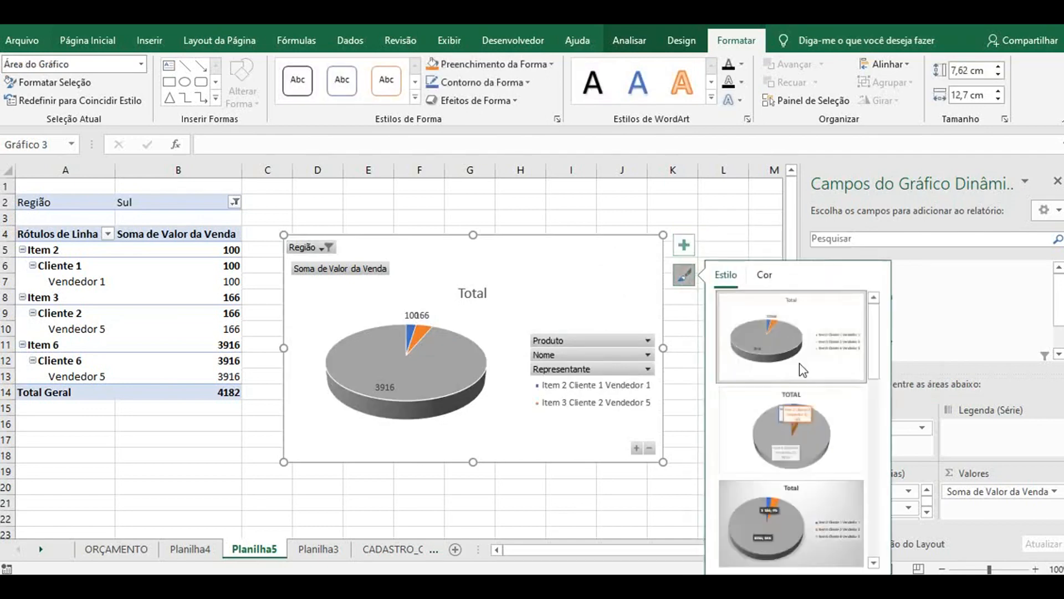
pyautogui.scroll(-3, 809, 411)
pyautogui.scroll(3, 809, 410)
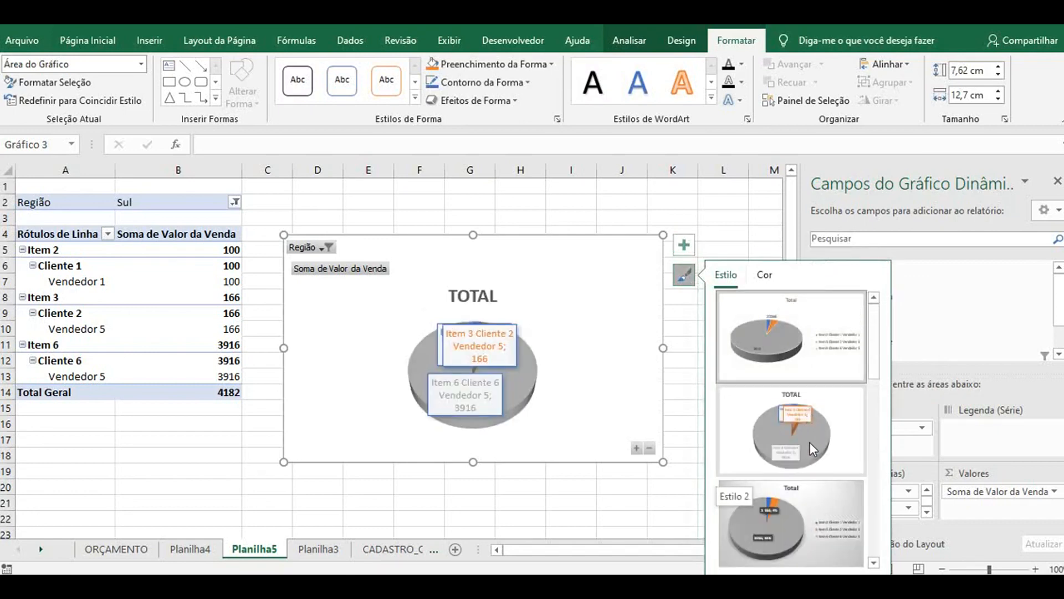
pyautogui.scroll(-3, 809, 441)
pyautogui.scroll(-3, 771, 439)
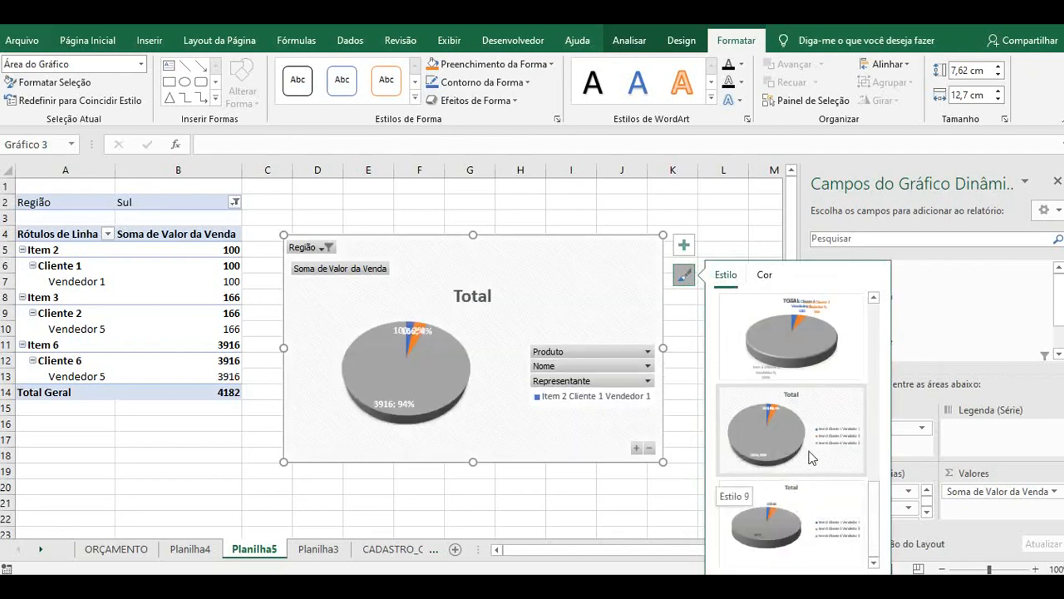
# - Try several Colorido and Monocromático palettes on the pivot chart and return to the first Colorido palette
pyautogui.click(764, 275)
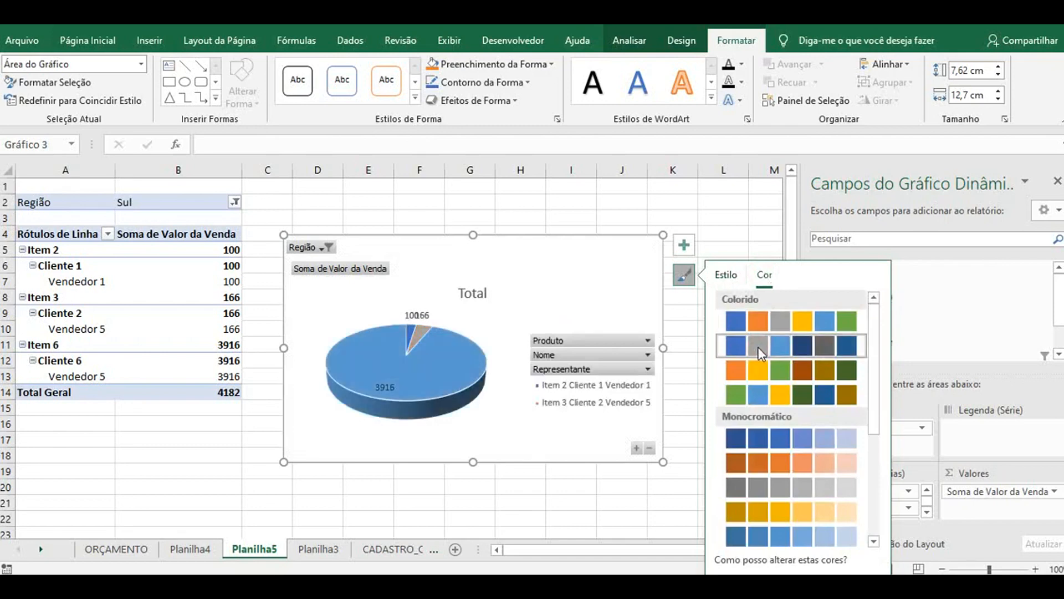
pyautogui.click(758, 371)
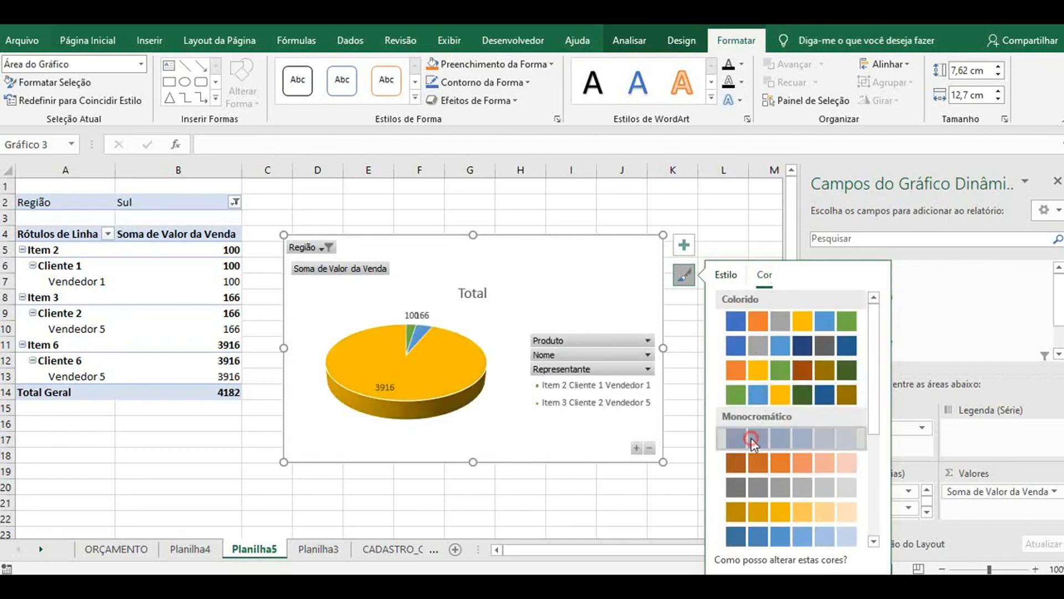
pyautogui.scroll(-4, 745, 467)
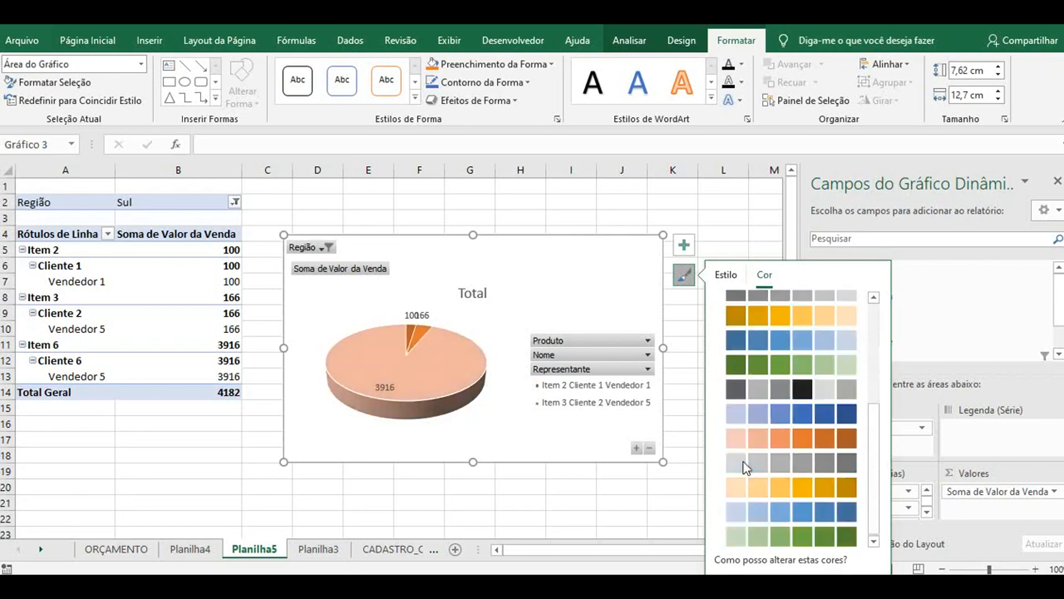
pyautogui.click(758, 536)
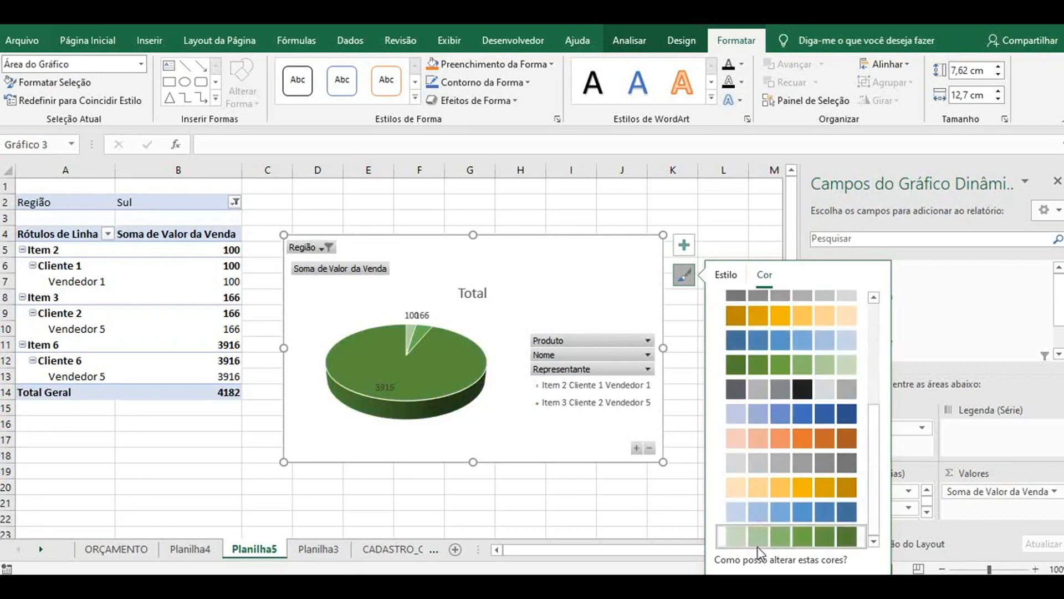
pyautogui.click(740, 417)
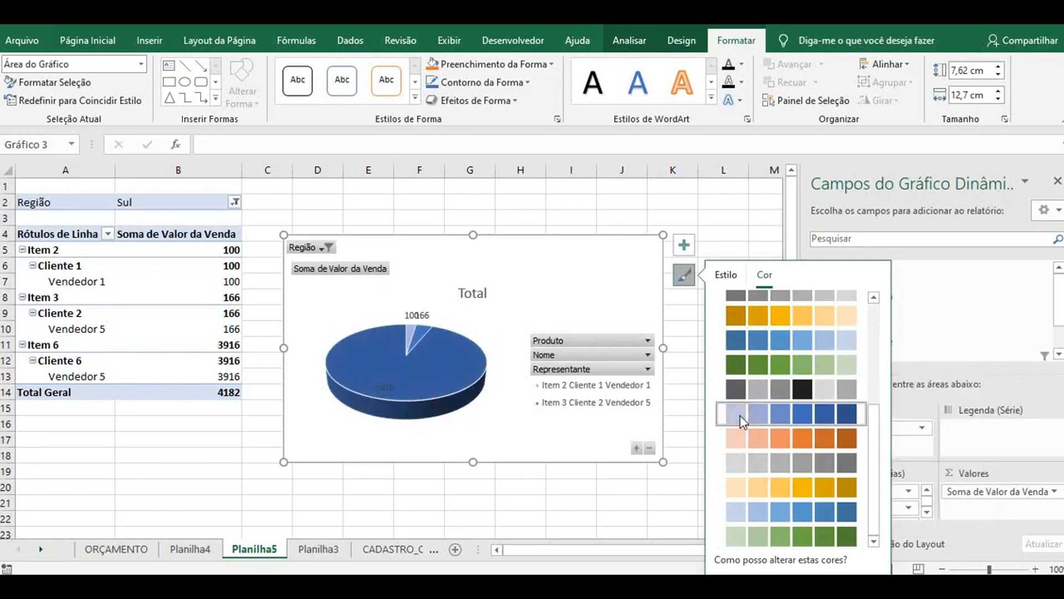
pyautogui.scroll(3, 743, 427)
pyautogui.scroll(2, 743, 427)
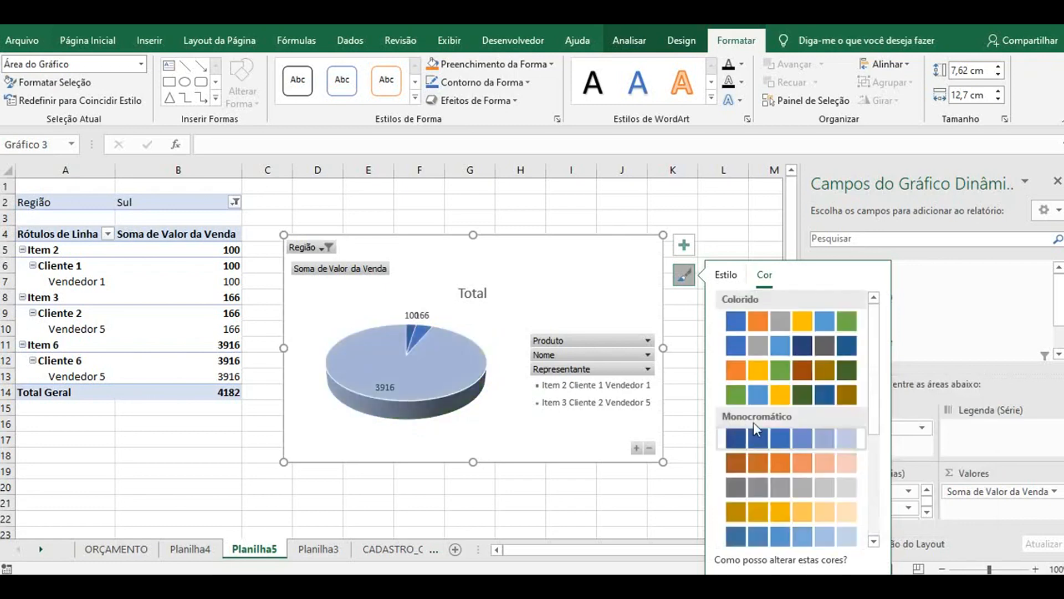
pyautogui.click(755, 316)
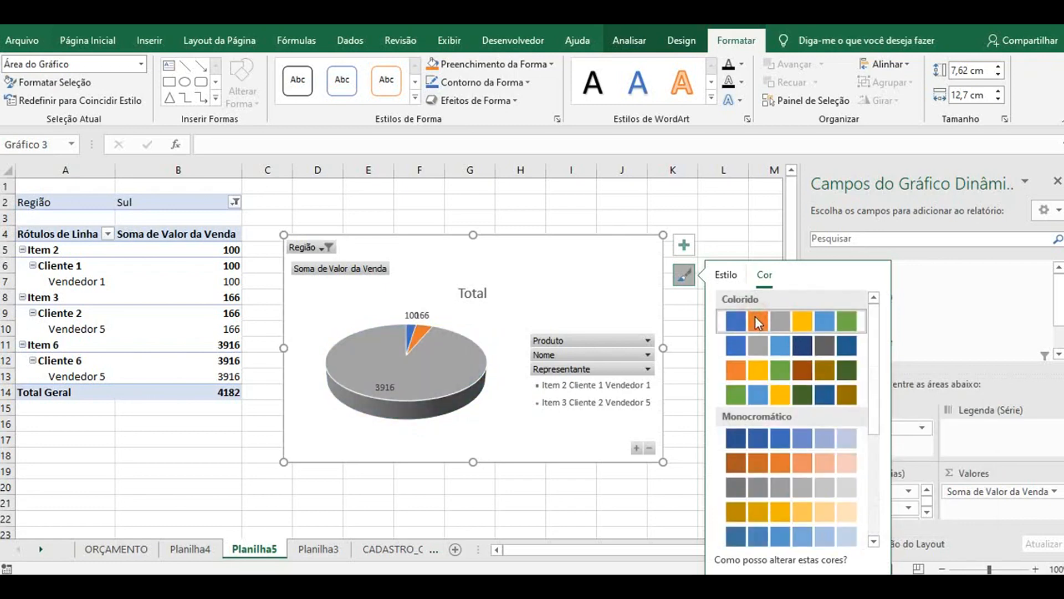
# - Preview further monochromatic palettes for the pivot chart, such as Paleta Monocromática 11, and close the colour options without changing the palette
pyautogui.scroll(-3, 803, 388)
pyautogui.scroll(-2, 805, 418)
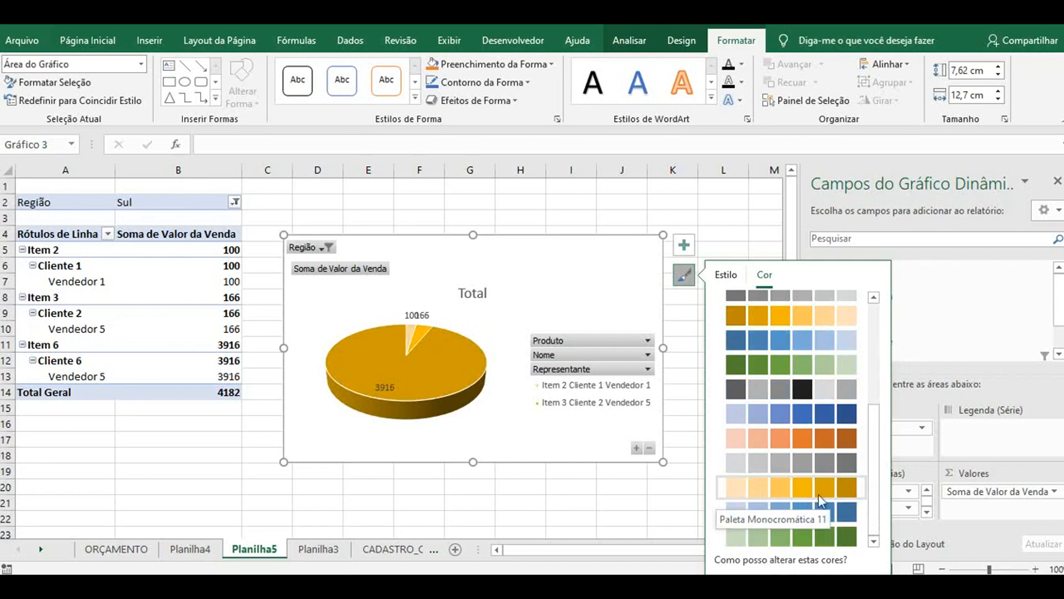
pyautogui.scroll(3, 797, 365)
pyautogui.scroll(5, 797, 365)
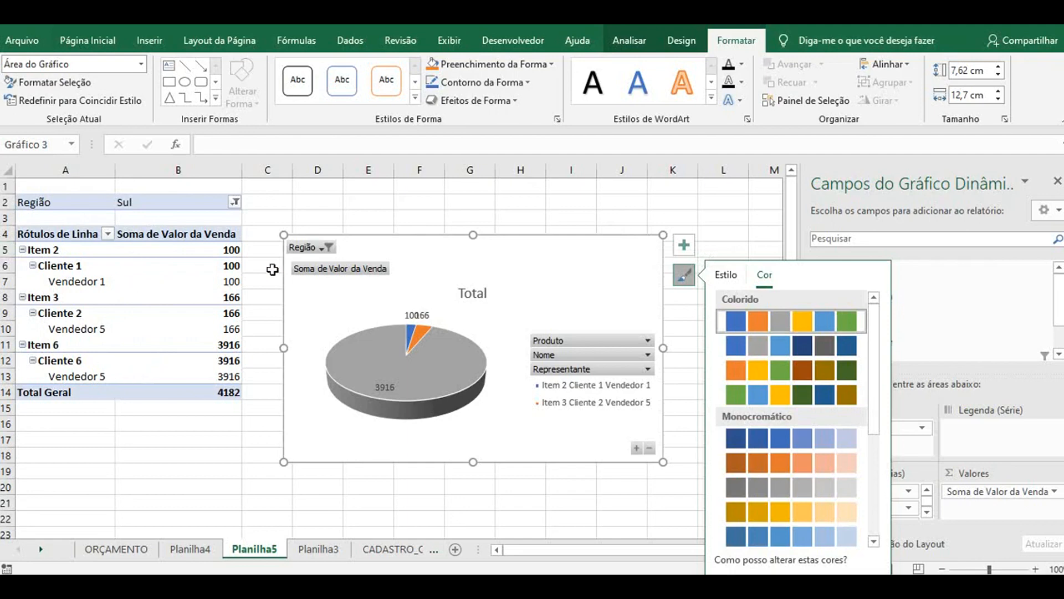
pyautogui.click(774, 218)
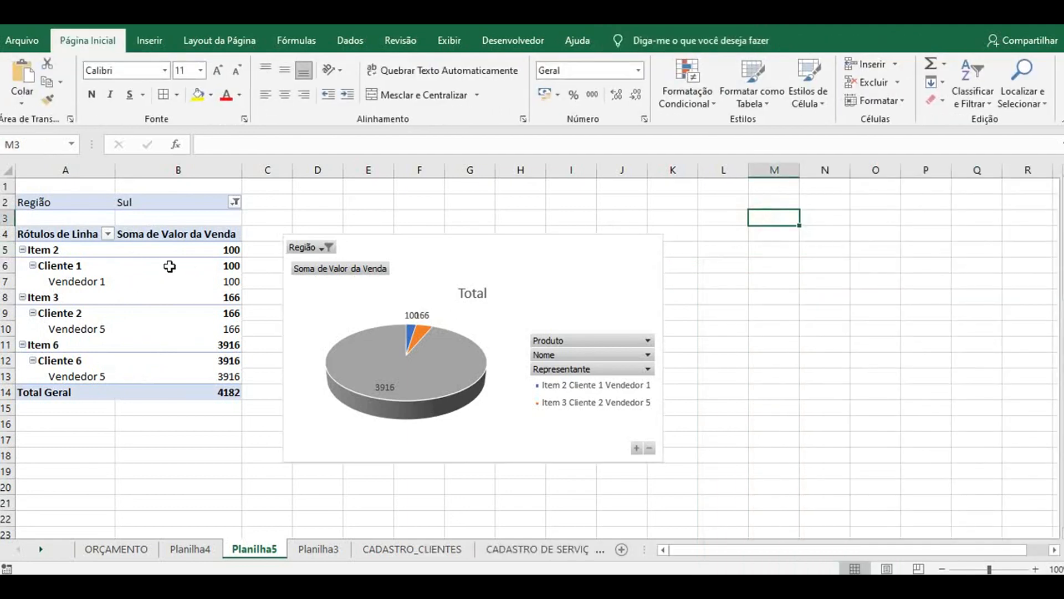
# - Move the pivot chart up beside the pivot table to start at row 2 and view the table's Analisar tools
pyautogui.click(169, 267)
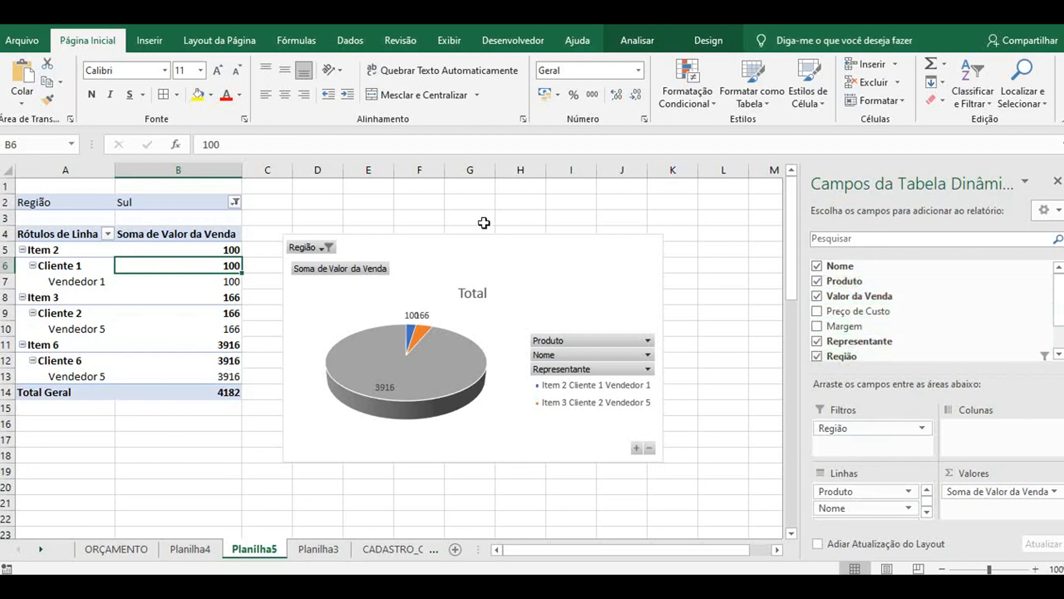
pyautogui.moveTo(444, 254); pyautogui.dragTo(433, 217)
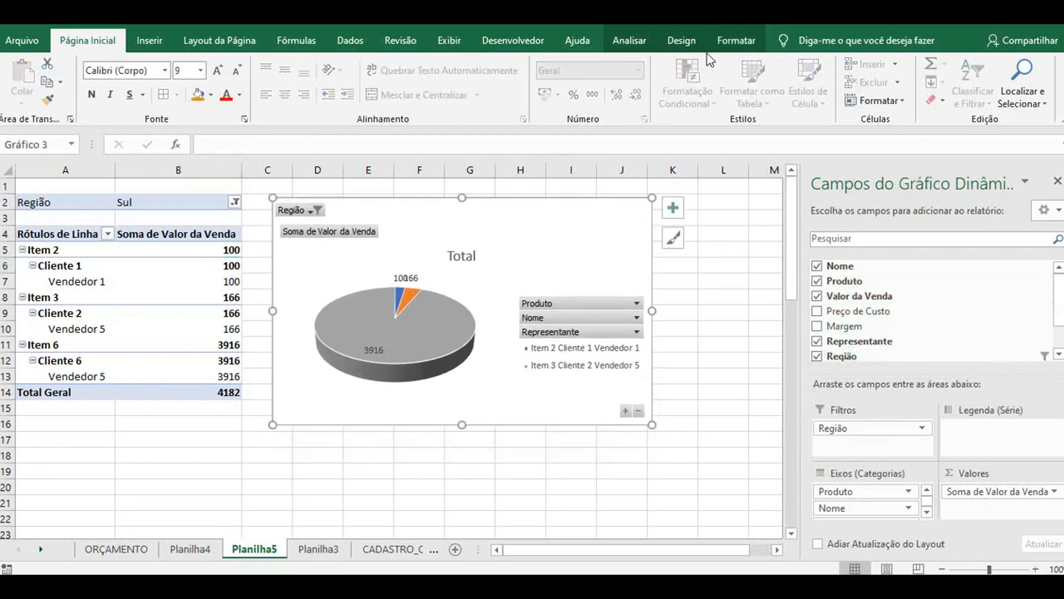
pyautogui.click(172, 278)
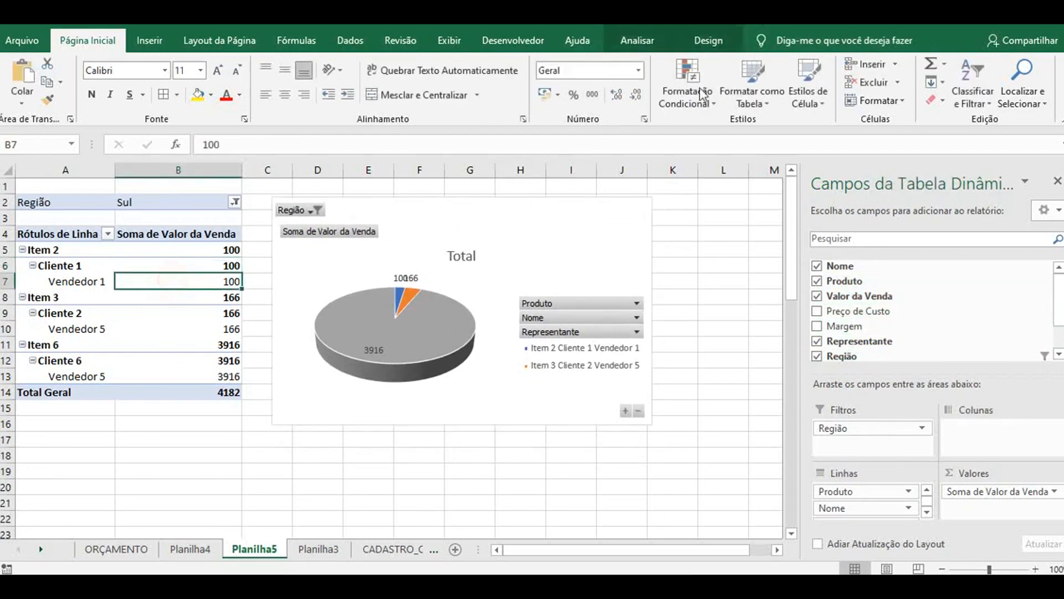
pyautogui.click(653, 45)
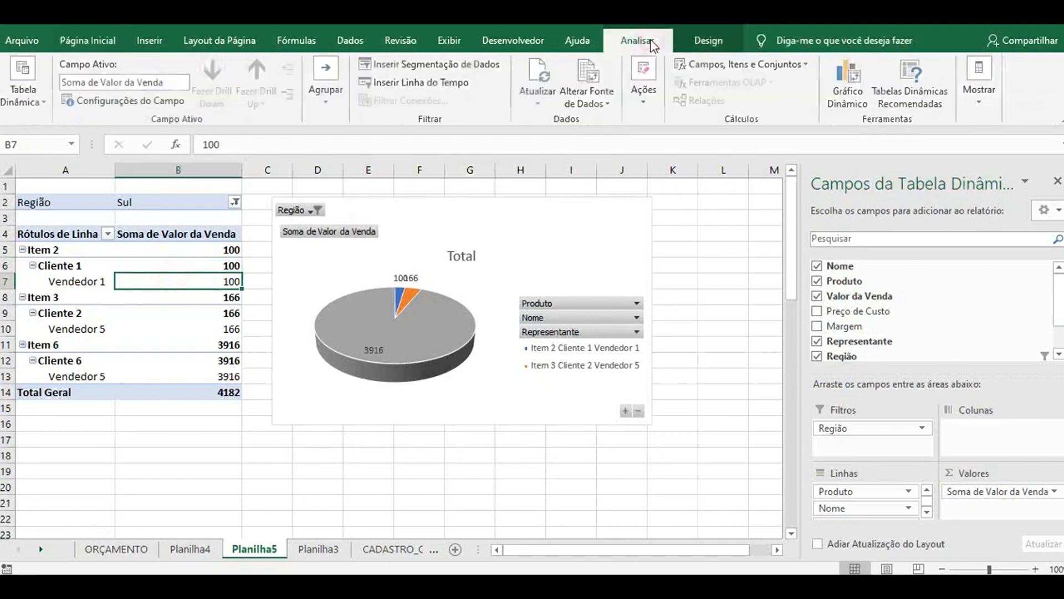
pyautogui.click(841, 109)
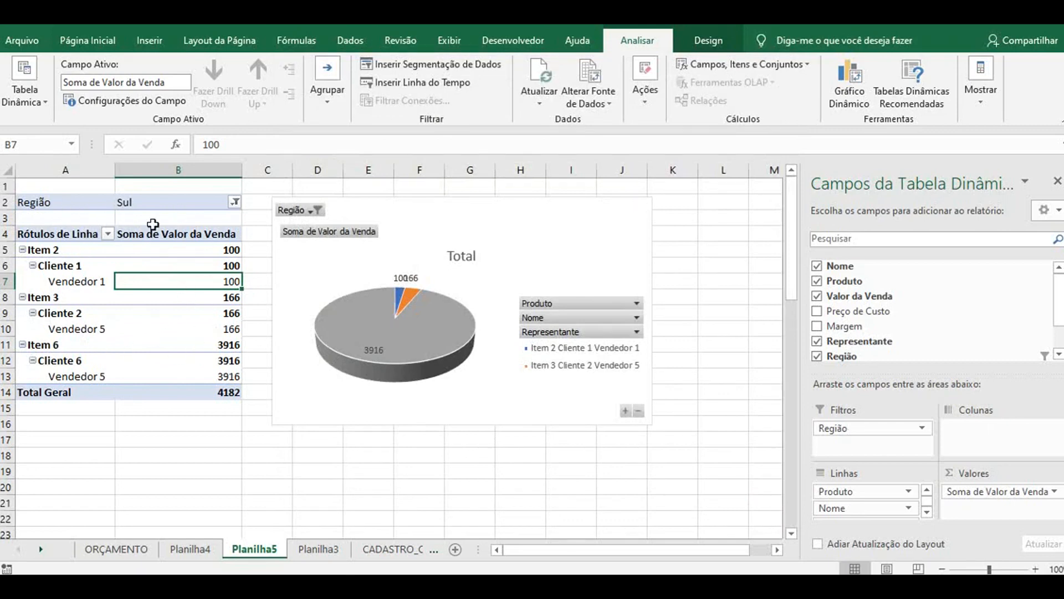
pyautogui.moveTo(583, 251)
pyautogui.mouseDown()
pyautogui.moveTo(632, 249)
pyautogui.moveTo(573, 252)
pyautogui.moveTo(564, 241)
pyautogui.mouseUp()
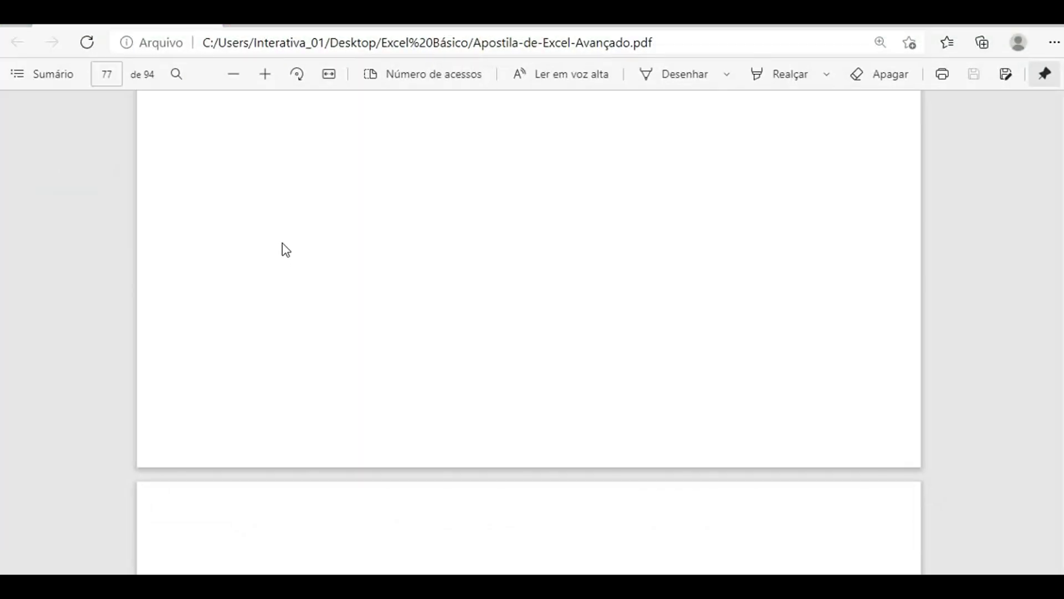
# - Switch to Apostila-de-Excel-Avançado.pdf and go back through the Tabela Dinâmica chapter to the Auto filtro section on page 62
pyautogui.scroll(15, 255, 205)
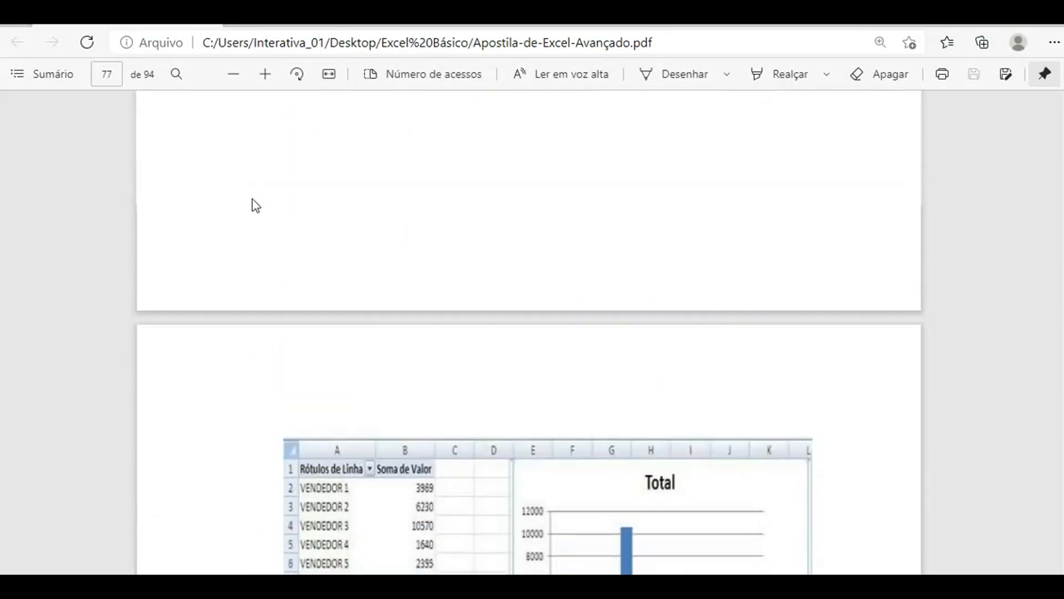
pyautogui.scroll(20, 253, 201)
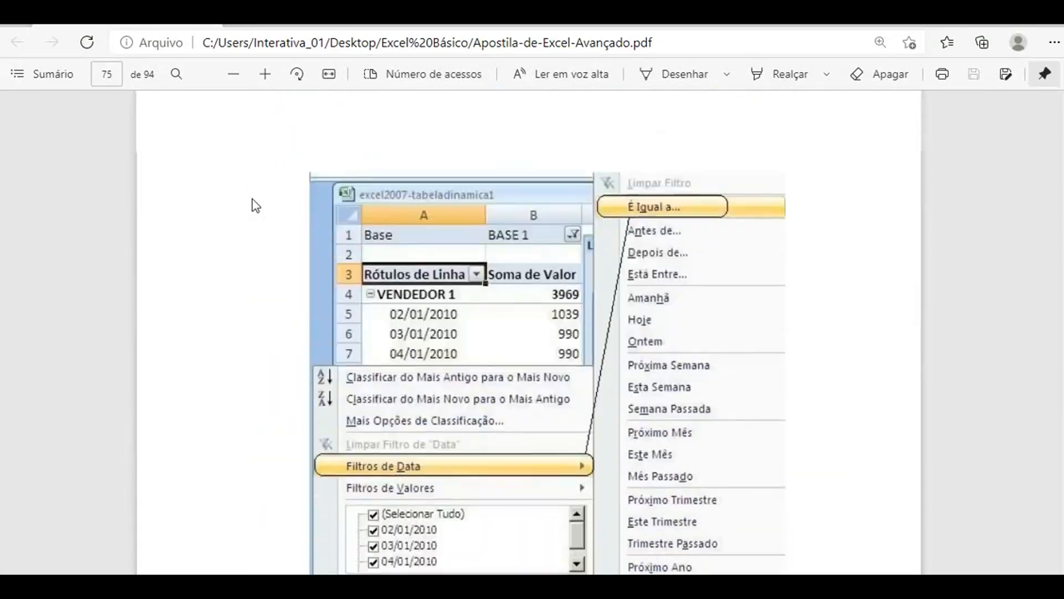
pyautogui.scroll(20, 253, 200)
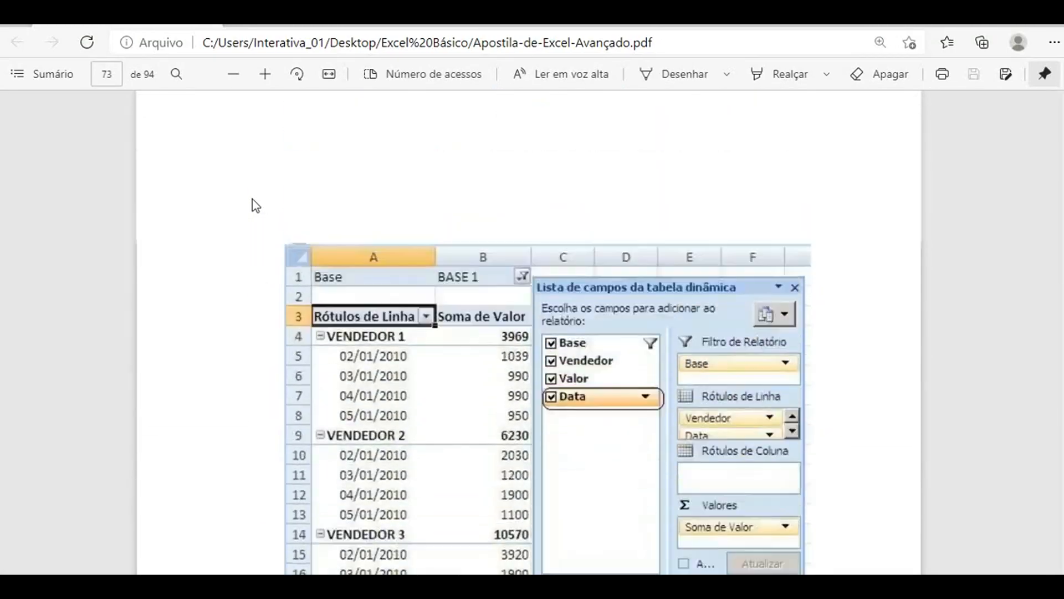
pyautogui.scroll(20, 256, 205)
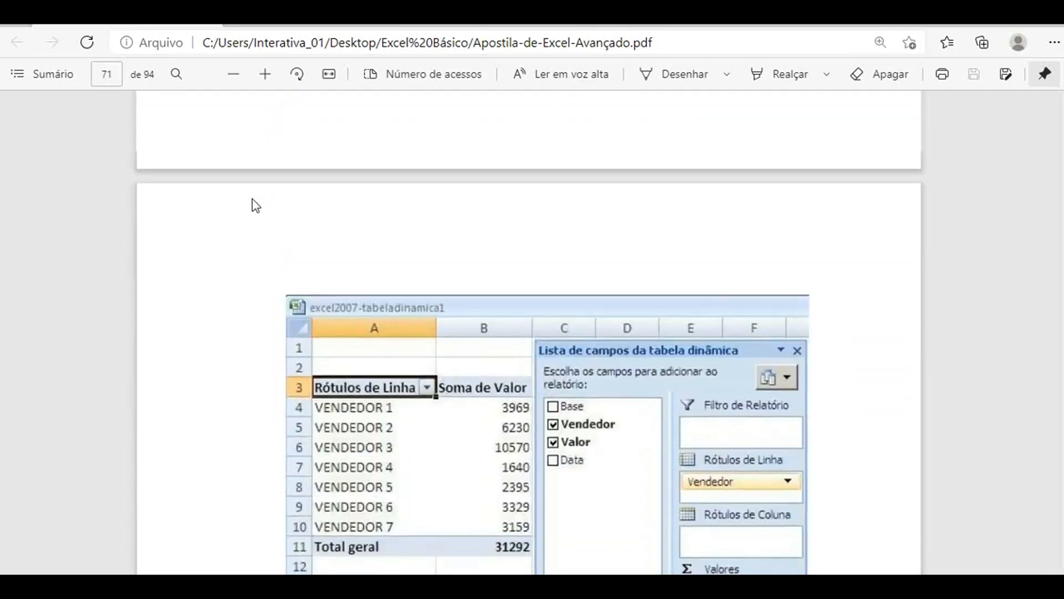
pyautogui.scroll(20, 256, 205)
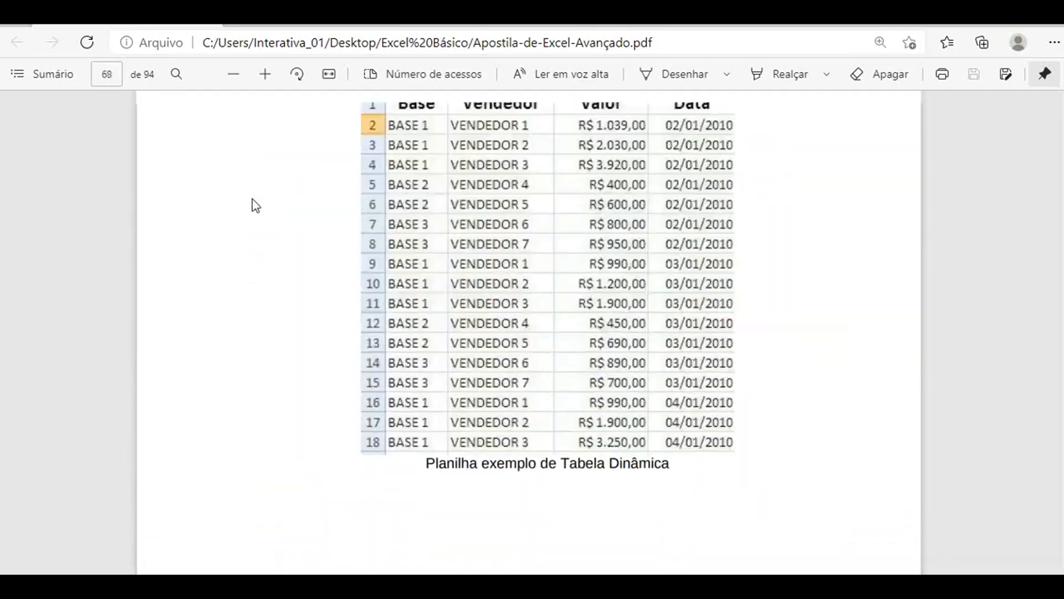
pyautogui.scroll(20, 256, 205)
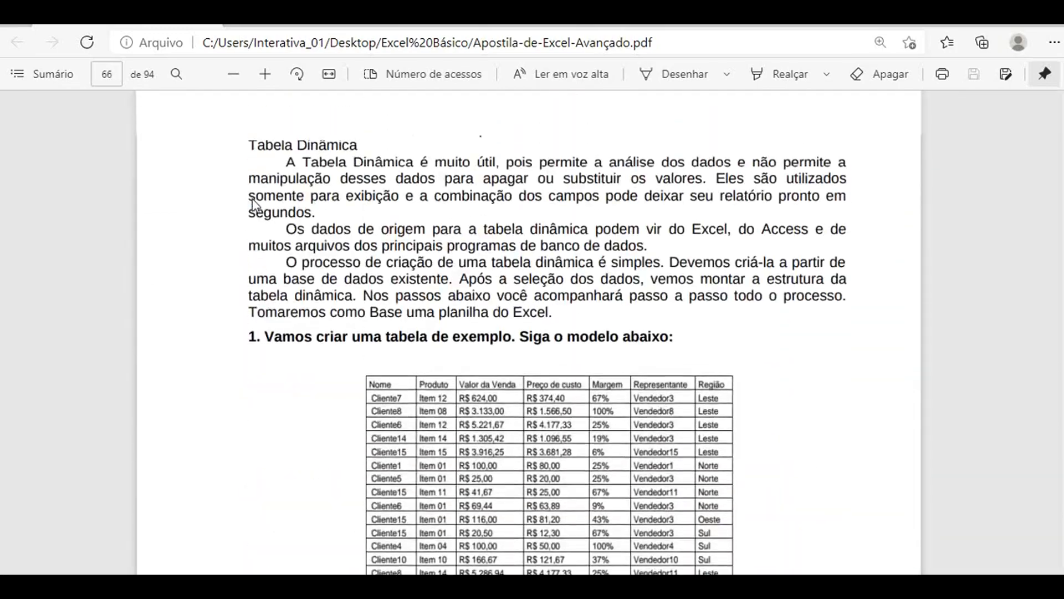
pyautogui.scroll(20, 255, 205)
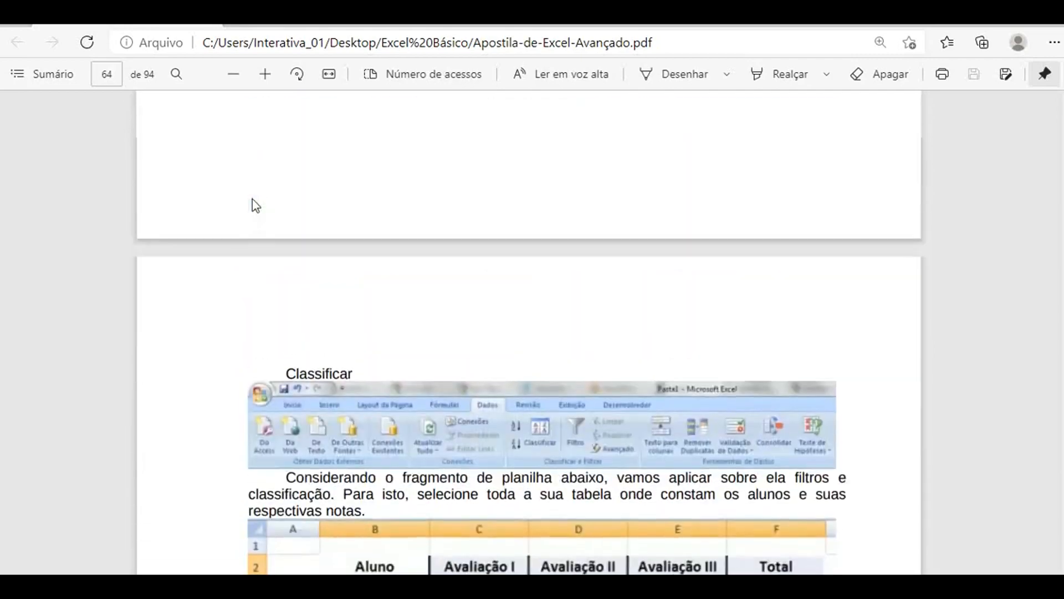
pyautogui.scroll(15, 255, 205)
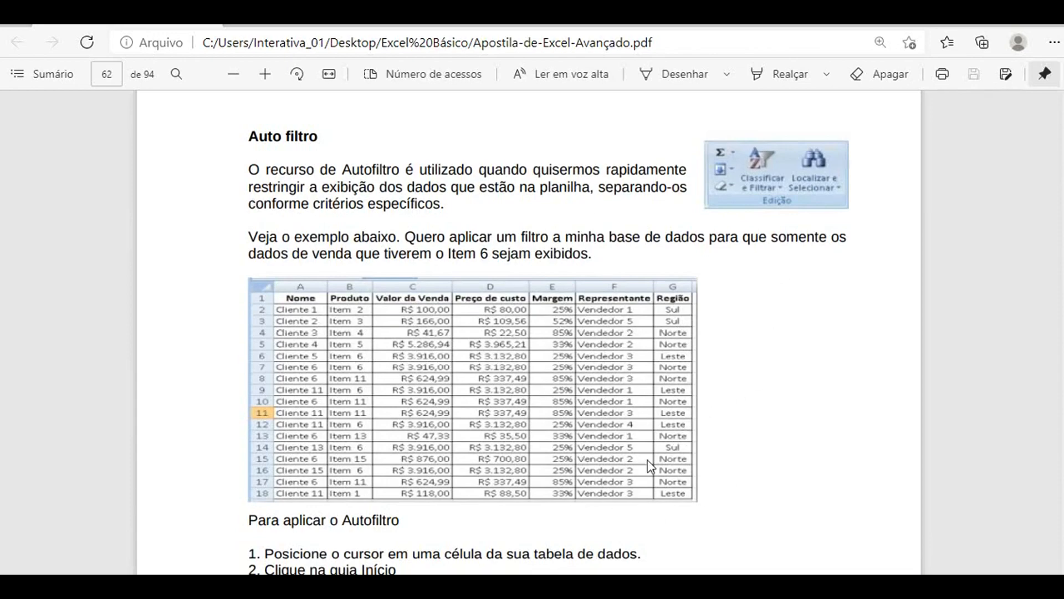
# - Examine the Classificar section on page 64 of the handout, including the example sorting by Aluno from A to Z
pyautogui.scroll(-15, 650, 467)
pyautogui.scroll(-15, 681, 450)
pyautogui.scroll(1, 680, 451)
pyautogui.scroll(3, 161, 239)
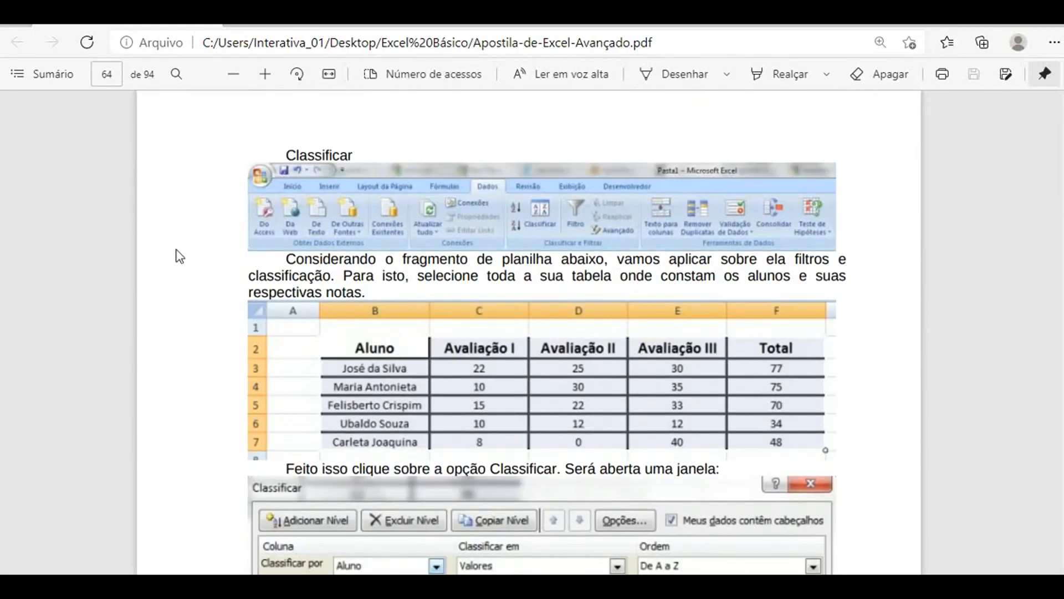
pyautogui.scroll(-3, 174, 255)
pyautogui.scroll(4, 178, 255)
pyautogui.scroll(-3, 178, 255)
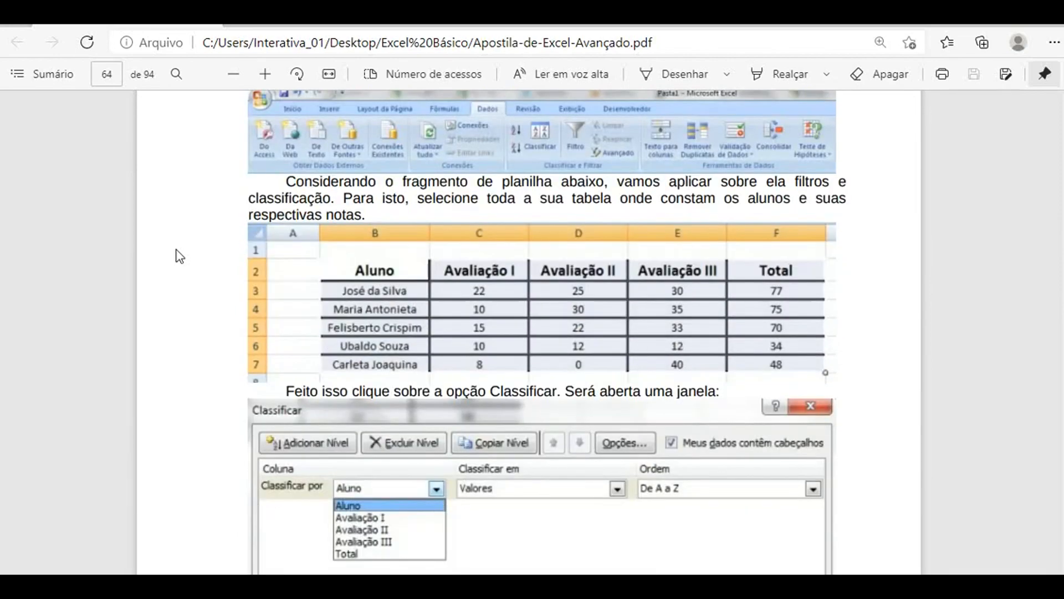
pyautogui.scroll(-9, 625, 363)
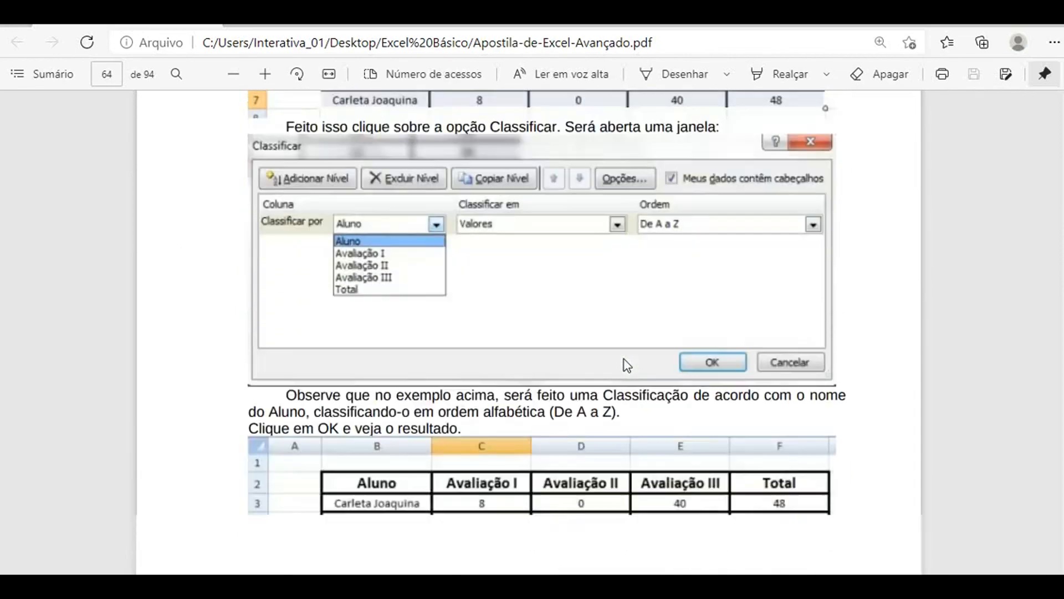
# - Examine the handout's Filtro example on page 65, covering Filtros de Número and the Personalizar AutoFiltro condition for Total
pyautogui.scroll(-17, 626, 365)
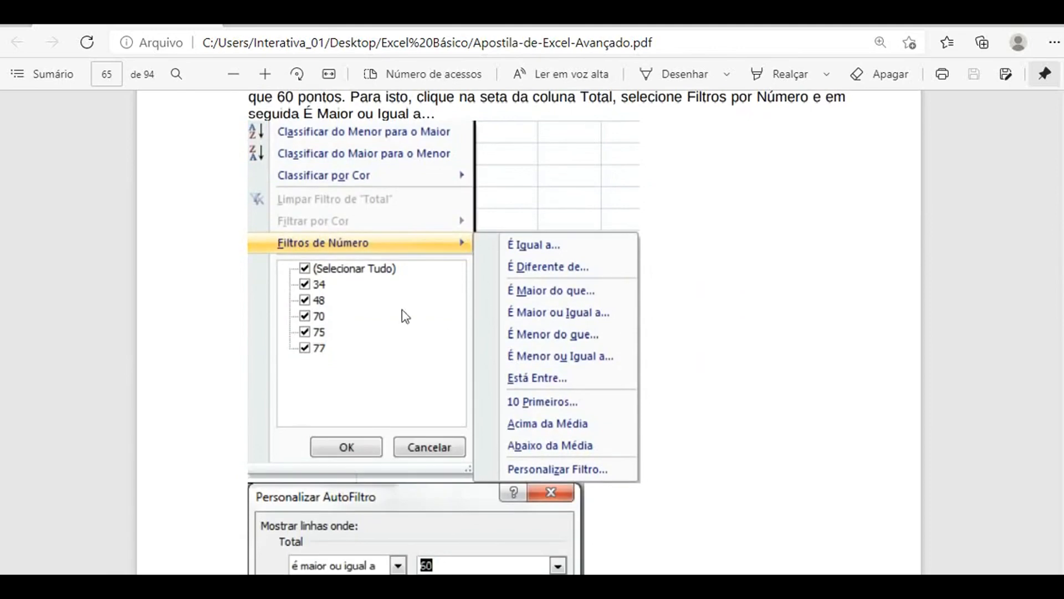
pyautogui.scroll(1, 370, 294)
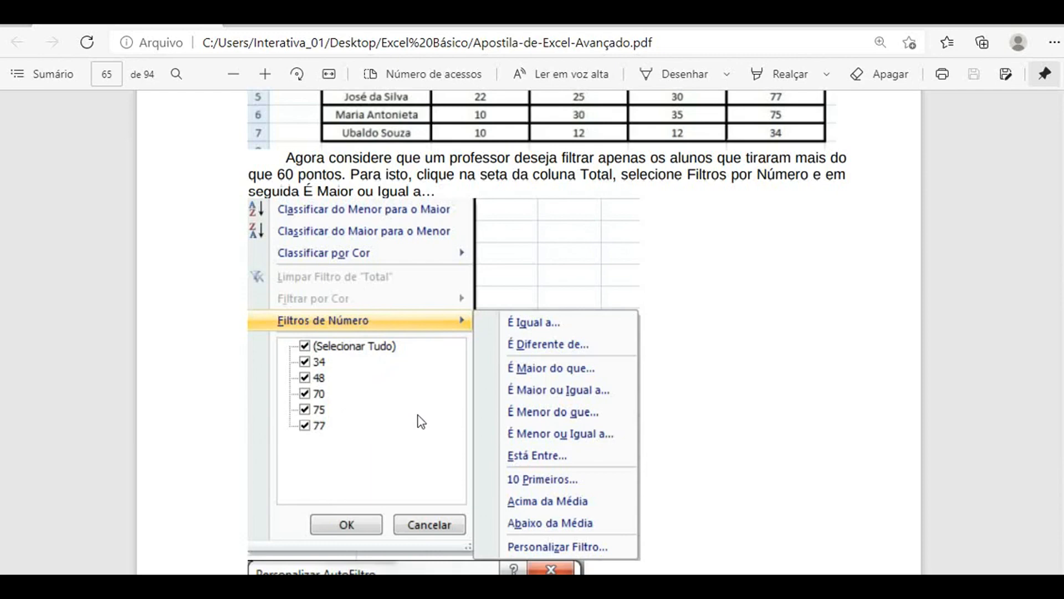
pyautogui.scroll(2, 420, 416)
pyautogui.scroll(-2, 421, 418)
pyautogui.scroll(2, 429, 347)
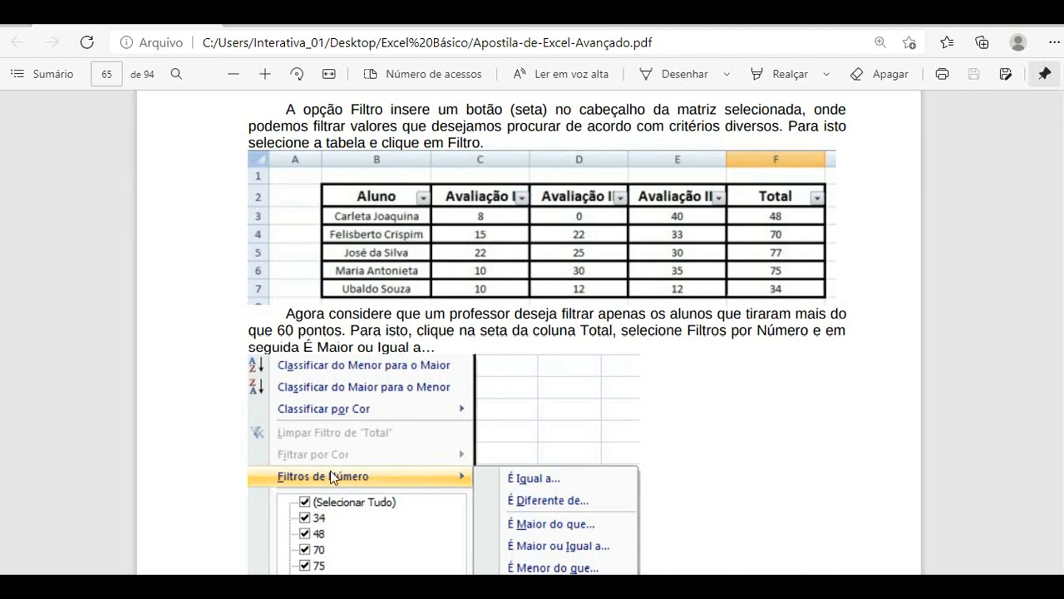
pyautogui.scroll(-4, 330, 470)
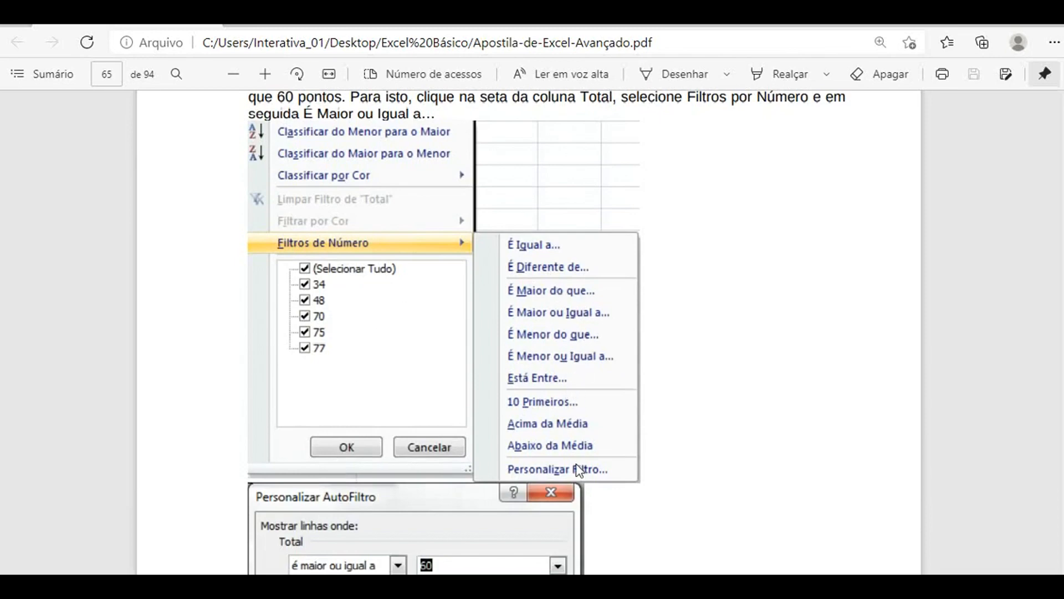
pyautogui.scroll(-3, 549, 443)
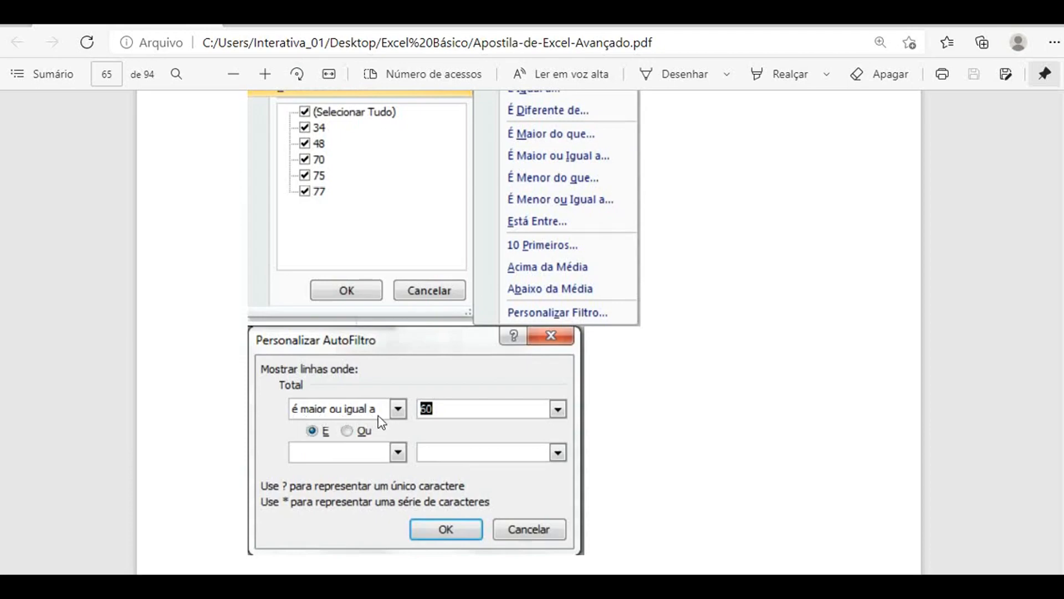
# - Examine the handout's Tabela Dinâmica e Gráfico Dinâmico section from page 68 through Exemplo 1: Vendas por Vendedor on page 71
pyautogui.scroll(-20, 499, 474)
pyautogui.scroll(-20, 499, 474)
pyautogui.scroll(-20, 500, 475)
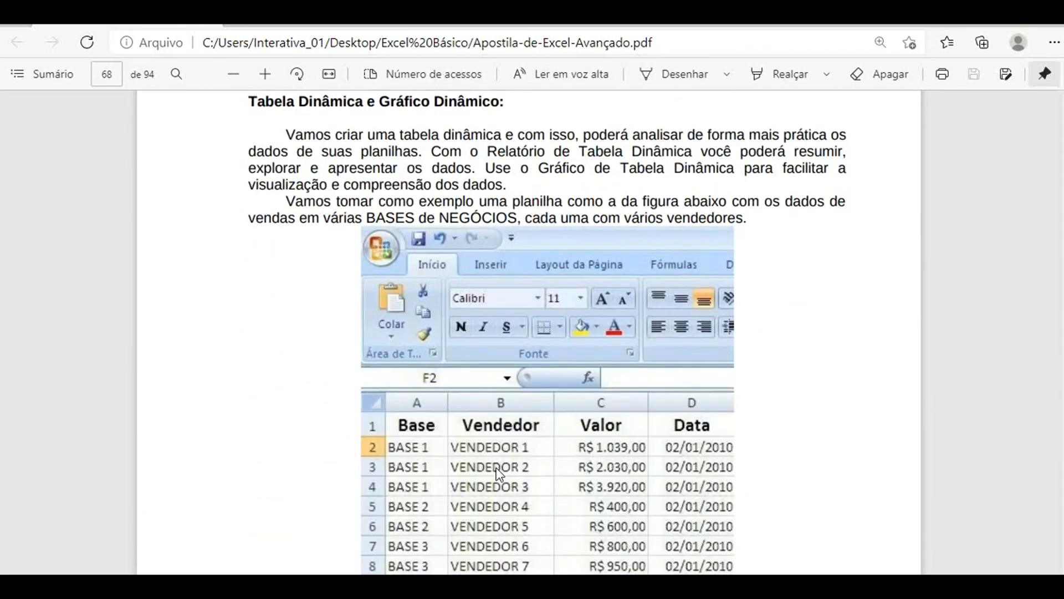
pyautogui.scroll(-20, 500, 474)
pyautogui.scroll(-20, 500, 475)
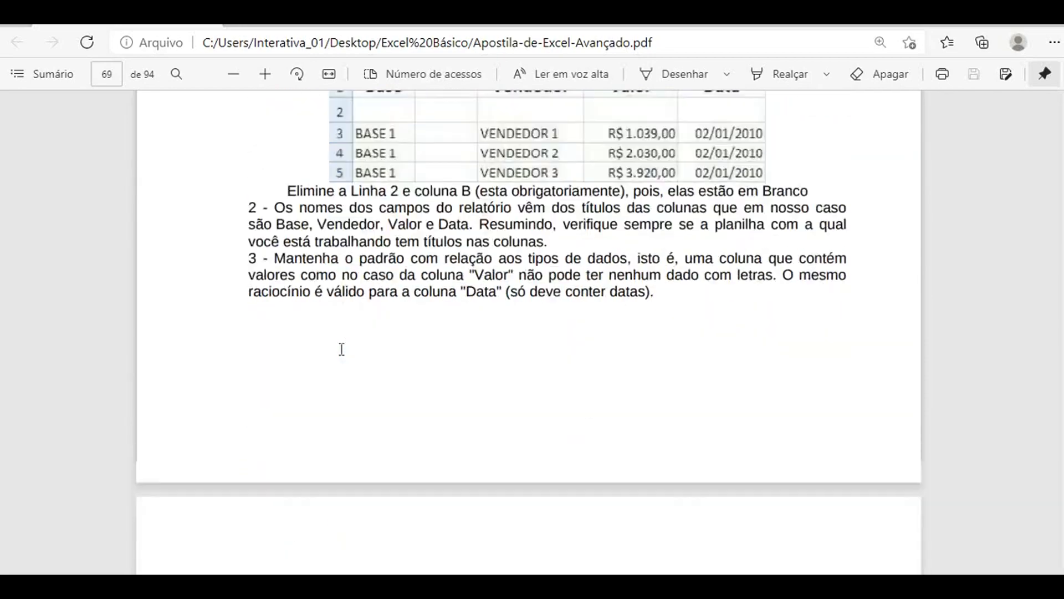
pyautogui.scroll(-20, 342, 349)
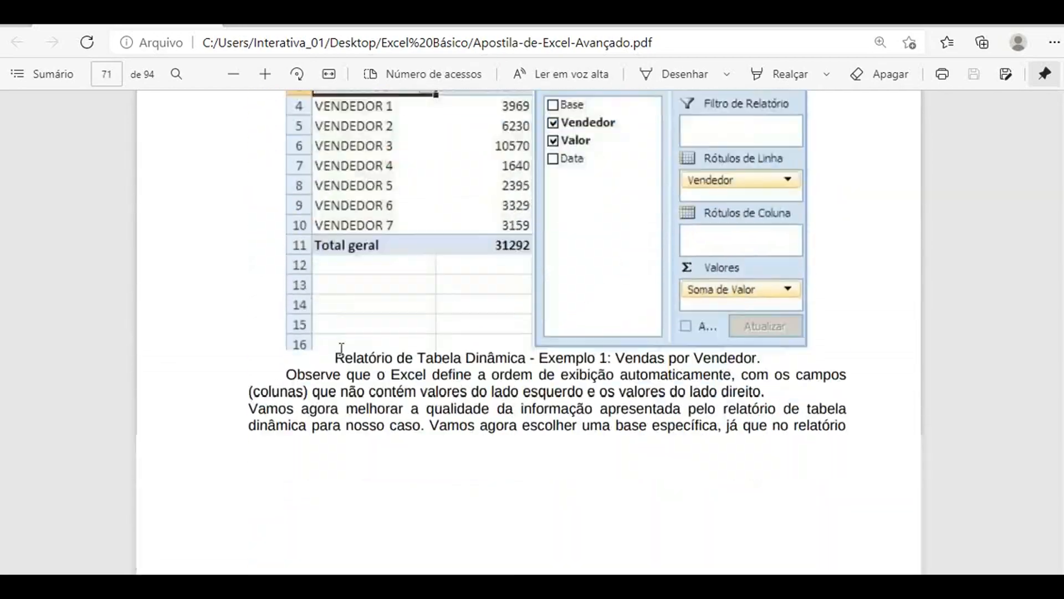
pyautogui.scroll(-2, 341, 348)
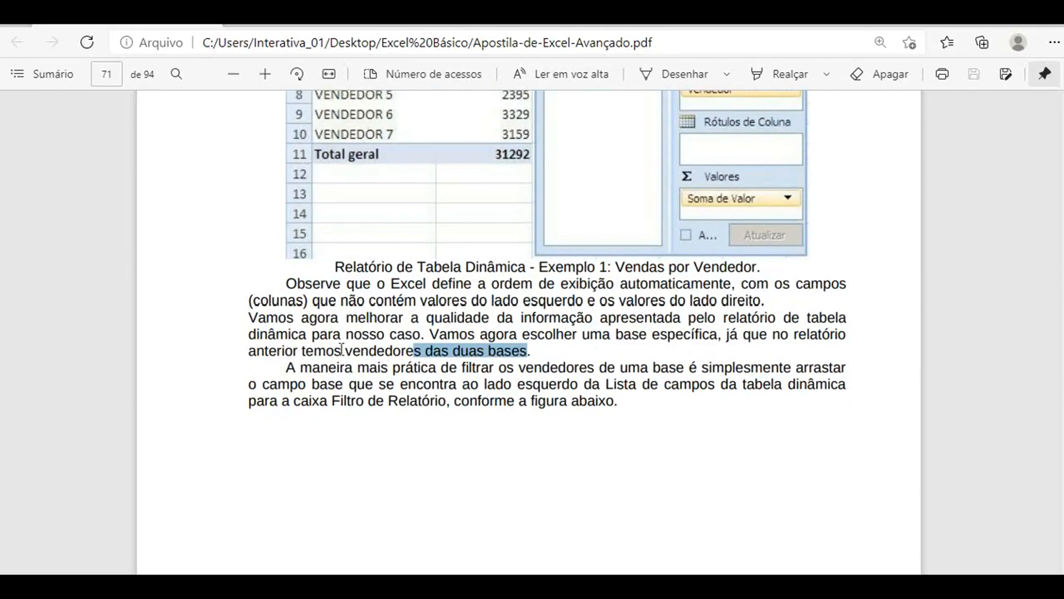
# - Go back through the handout's pivot table, sorting and filter sections to page 61, just before the Filtro instructions
pyautogui.scroll(15, 342, 350)
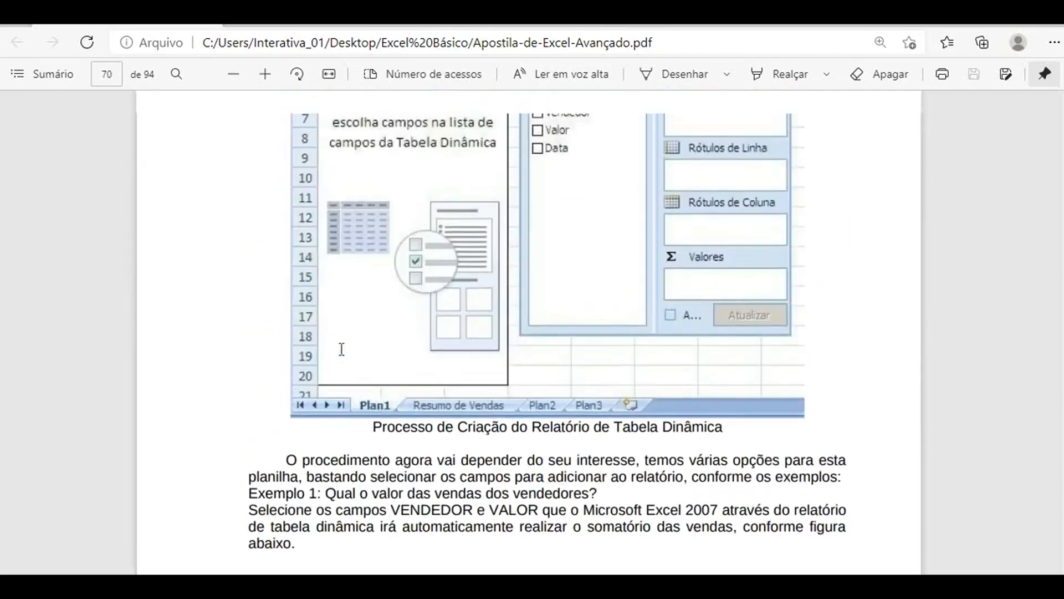
pyautogui.scroll(20, 341, 349)
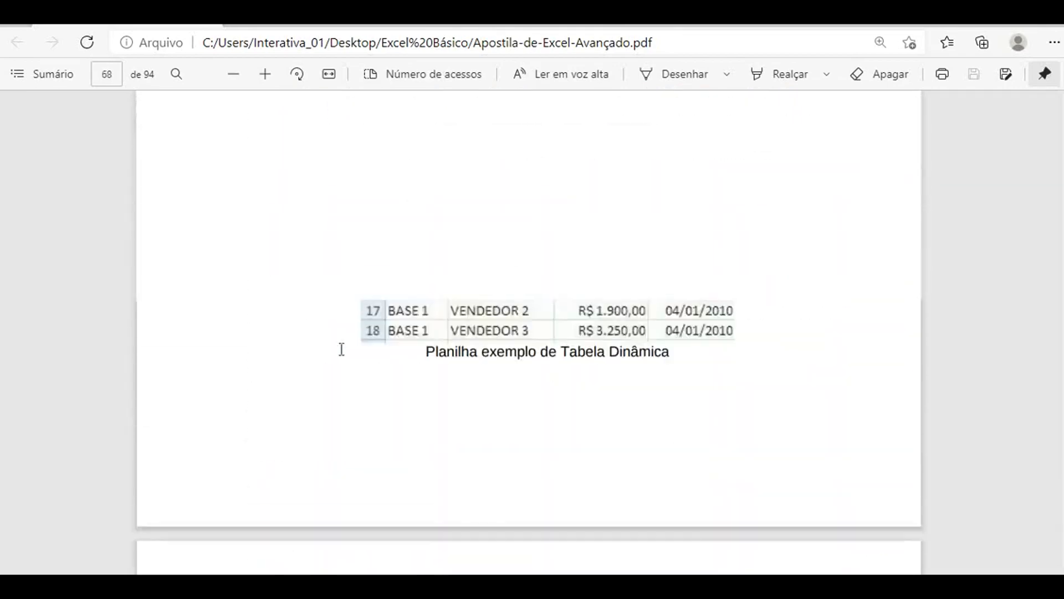
pyautogui.scroll(20, 341, 349)
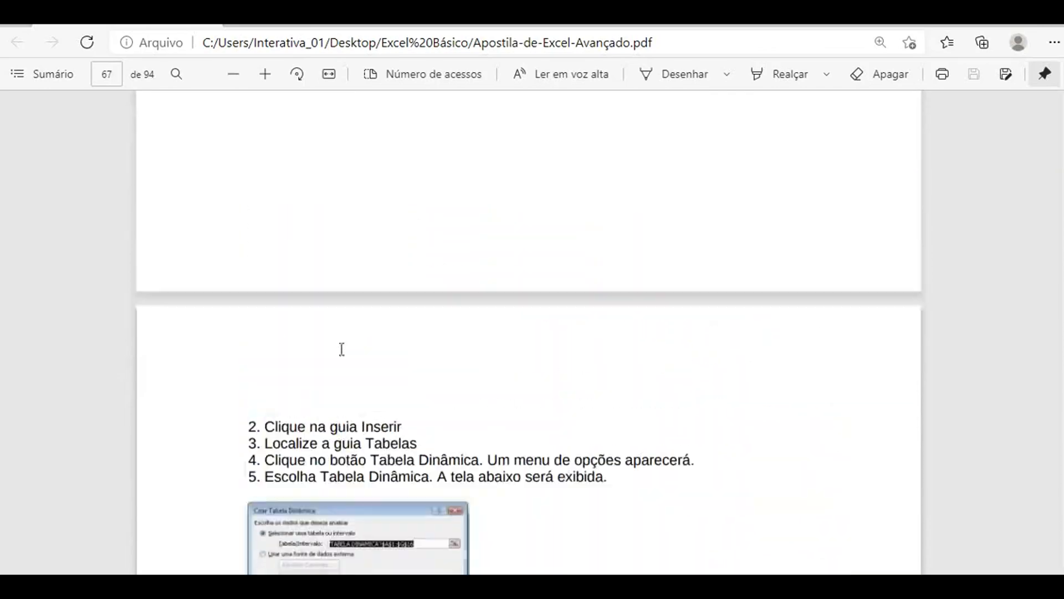
pyautogui.scroll(20, 342, 349)
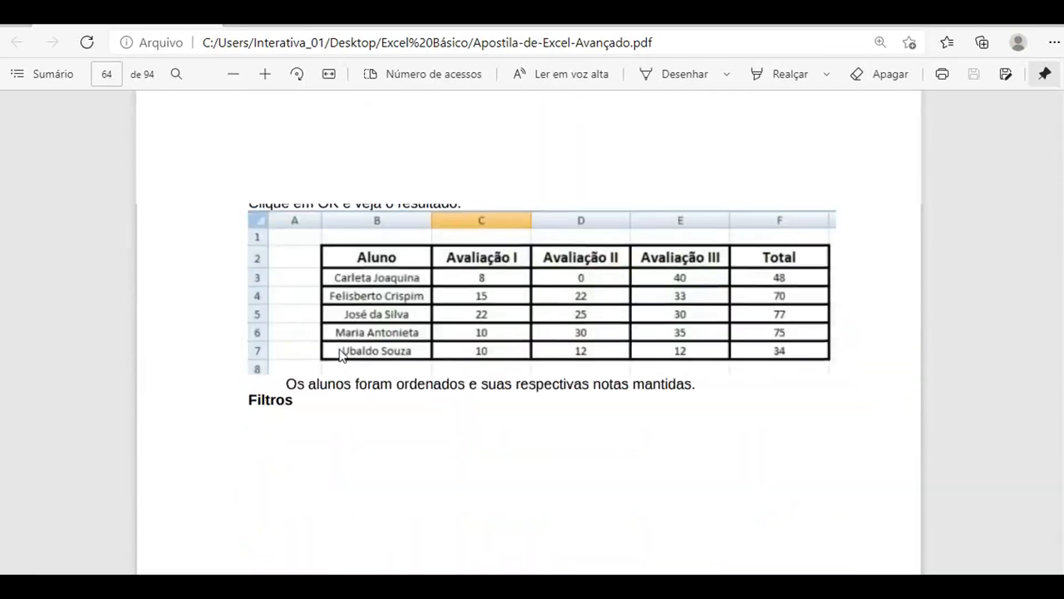
pyautogui.scroll(20, 342, 354)
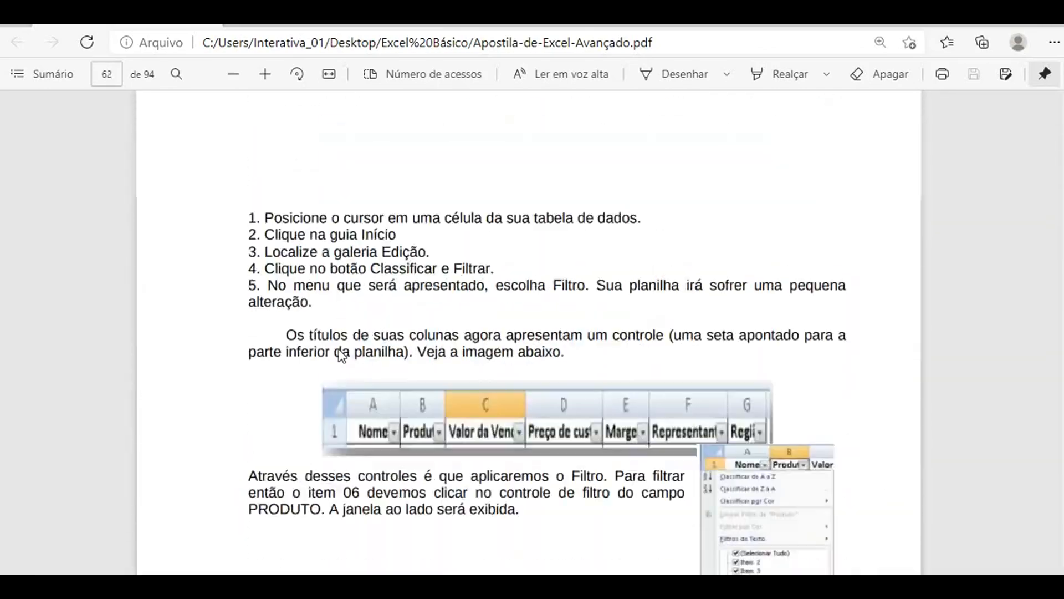
pyautogui.scroll(8, 339, 353)
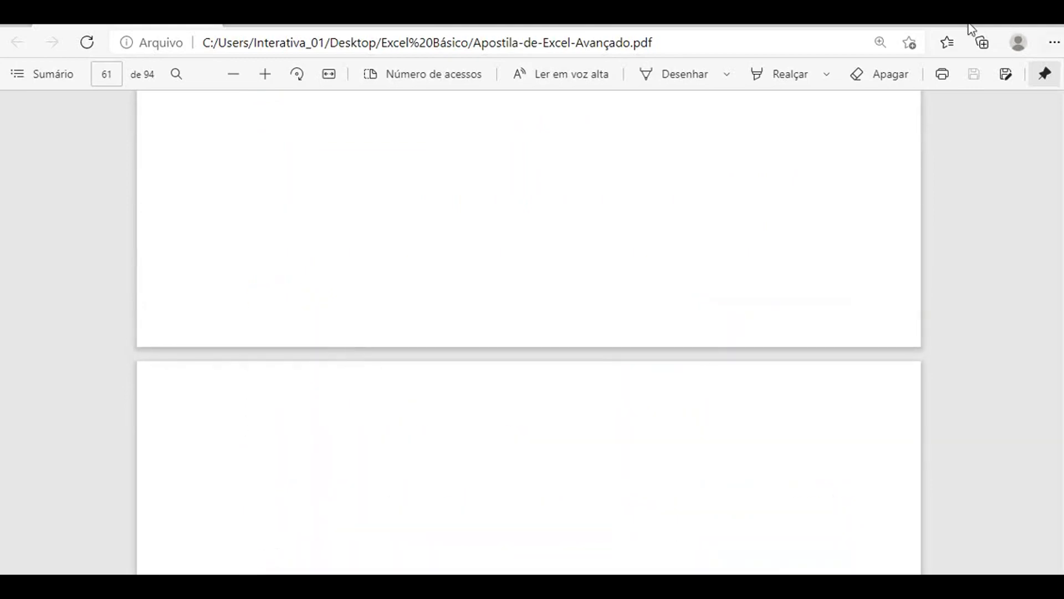